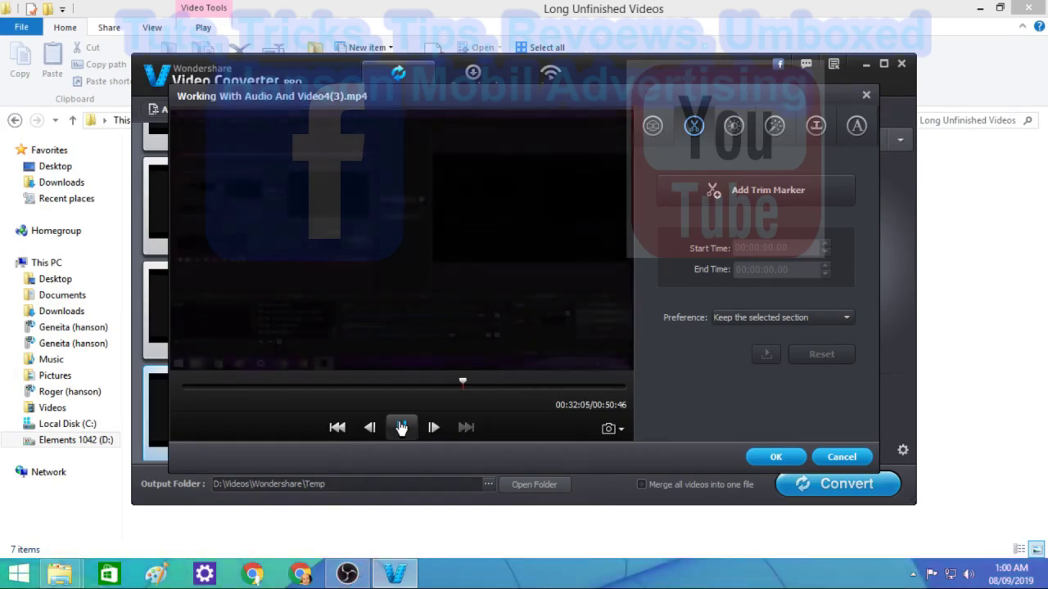
Trim Working With Audio And Video4(3).mp4 to keep the section from 00:32:05.16 to its end at 00:50:46.02
left_click(401, 427)
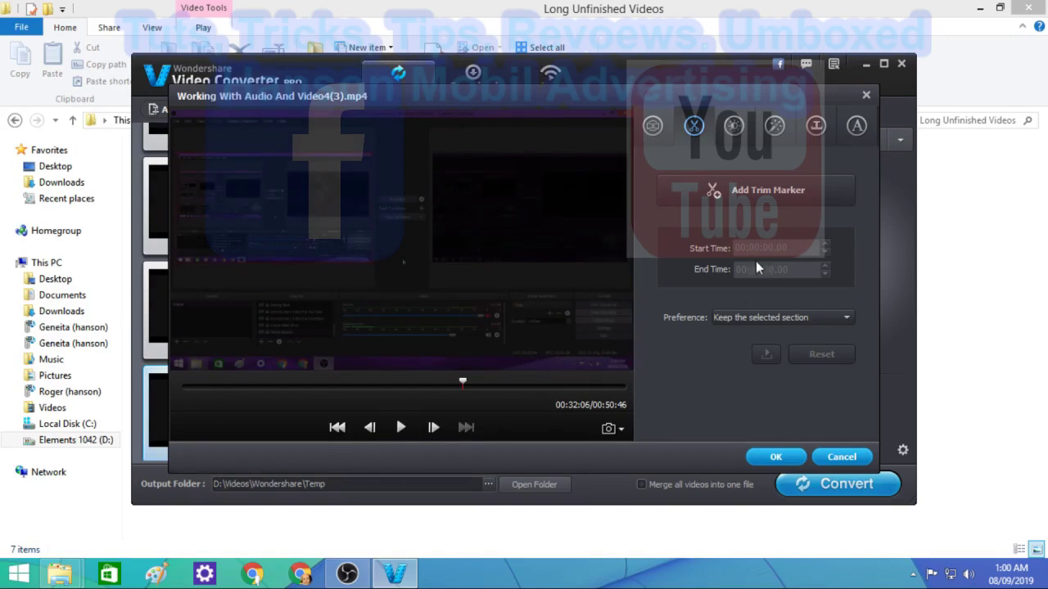
left_click(747, 191)
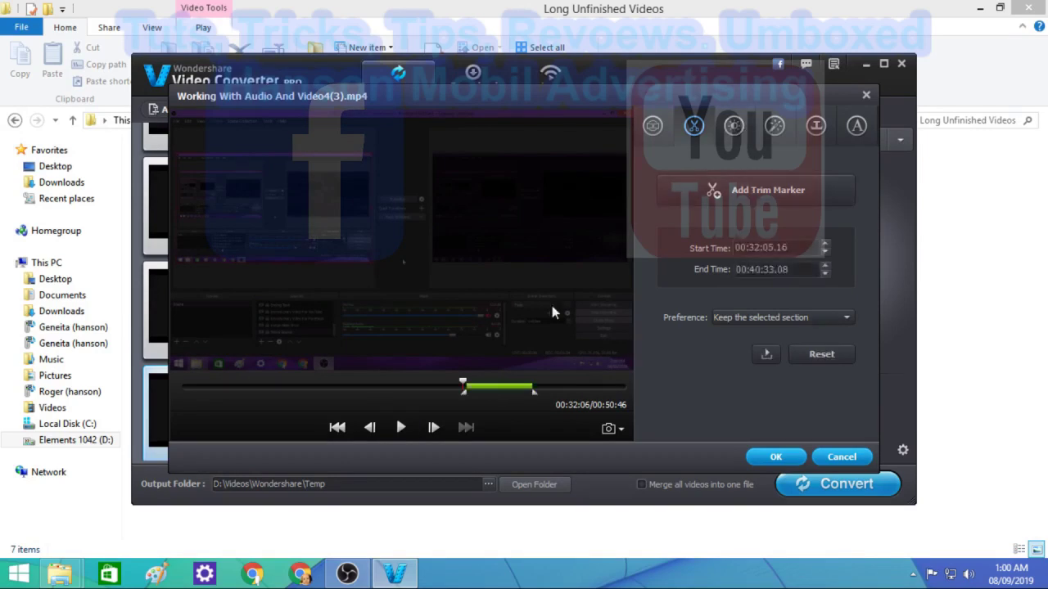
left_click_drag(536, 392, 637, 395)
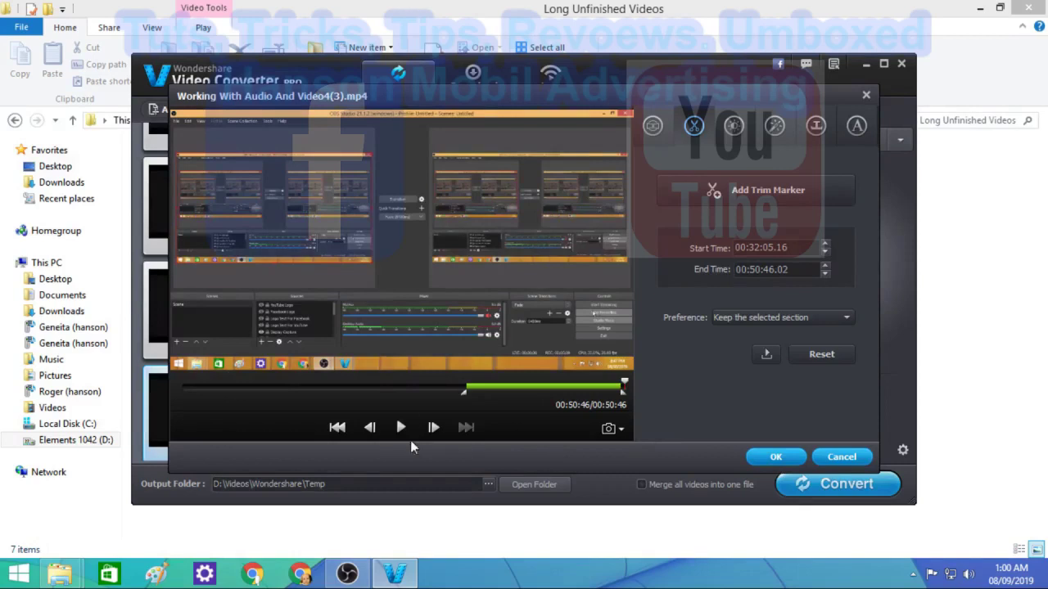
left_click(774, 458)
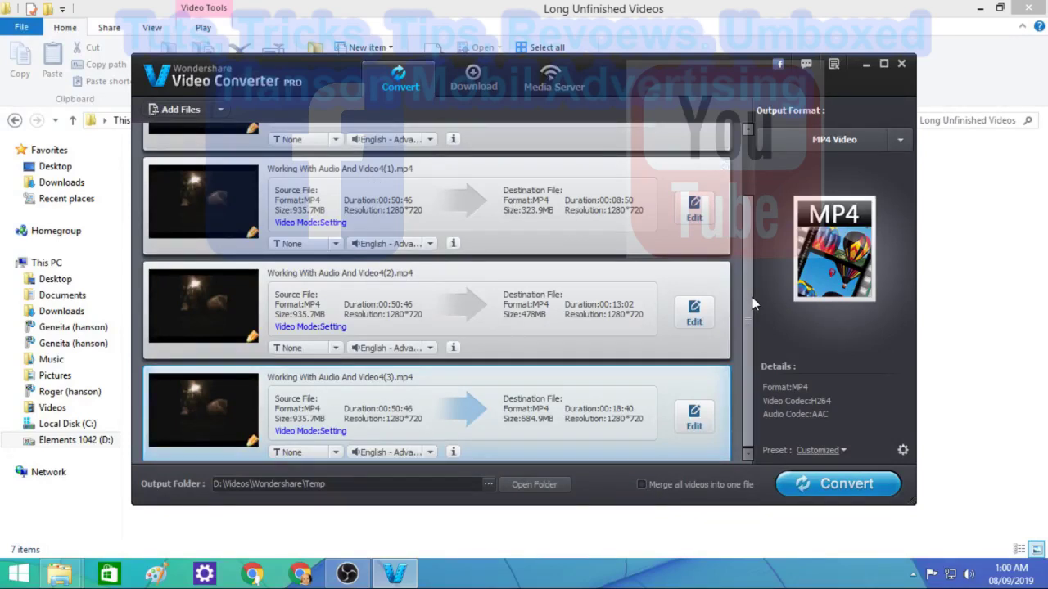
Try a volume of 200 on Working With Audio And Video4(1).mp4, and set it back to 100
left_click(694, 210)
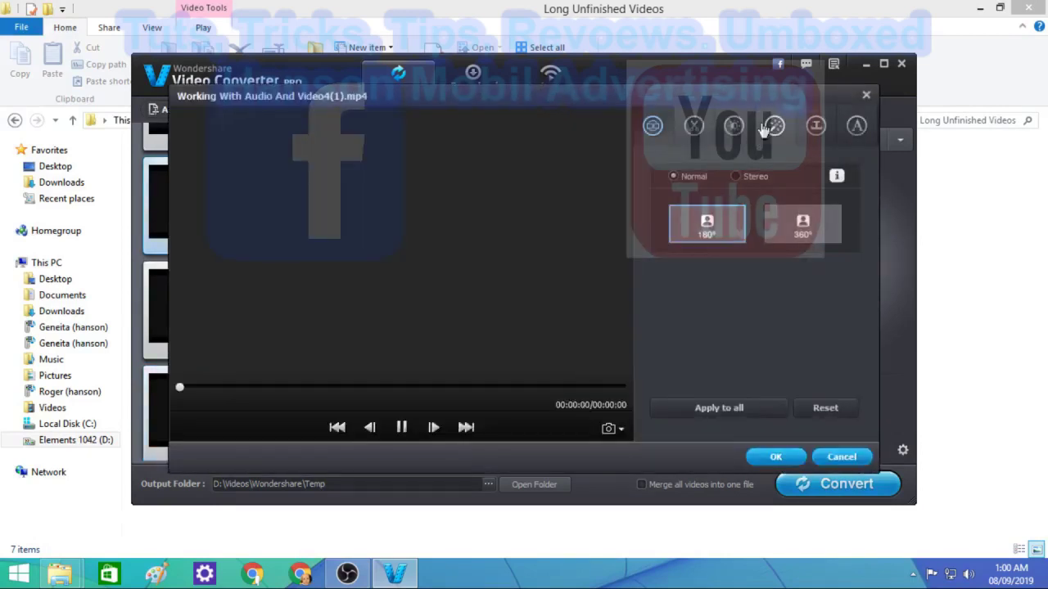
left_click(775, 127)
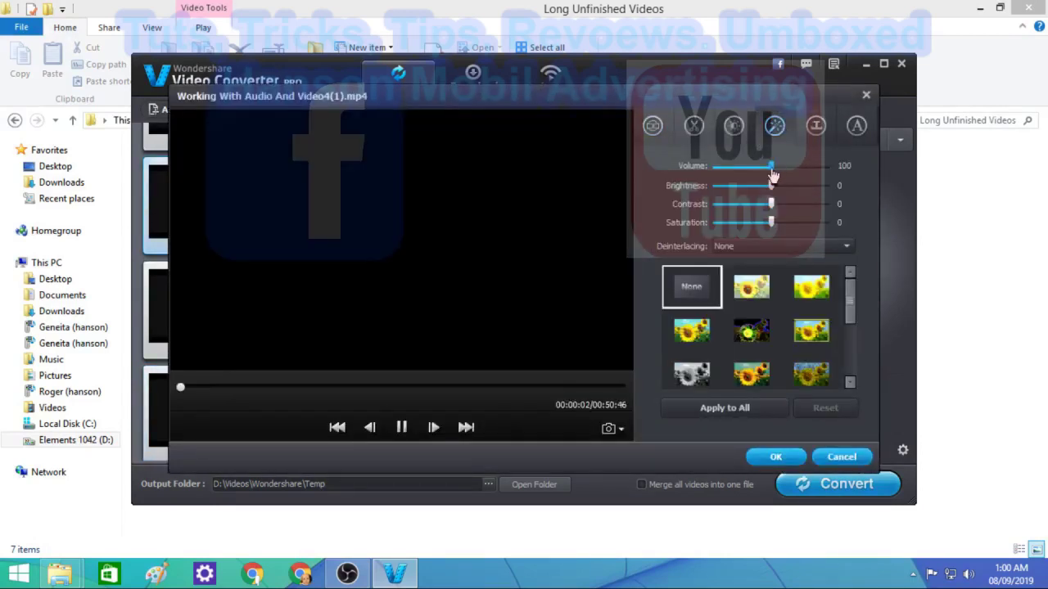
left_click_drag(772, 172, 843, 178)
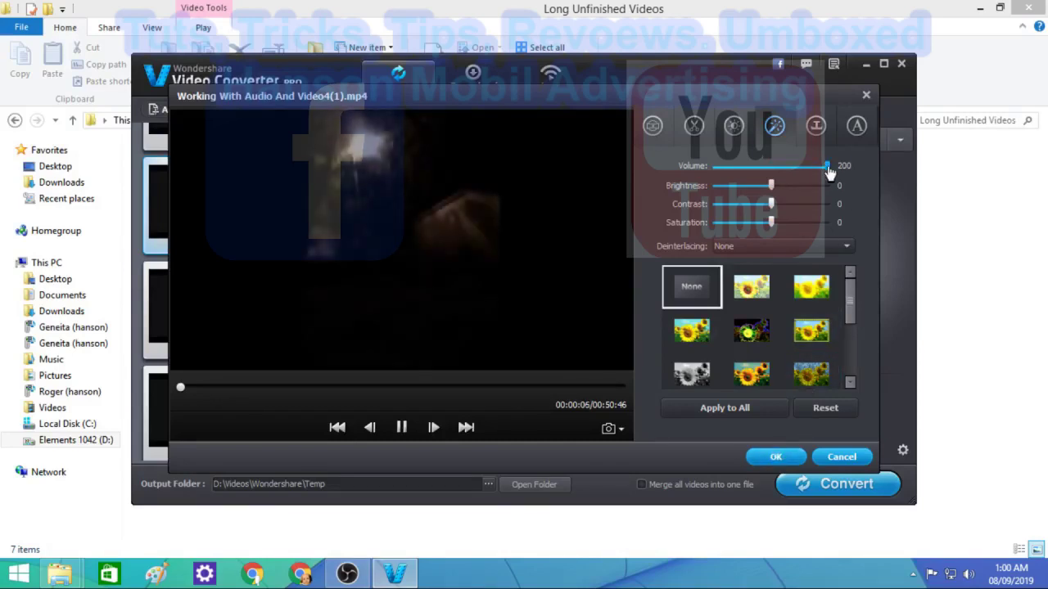
left_click_drag(829, 170, 771, 179)
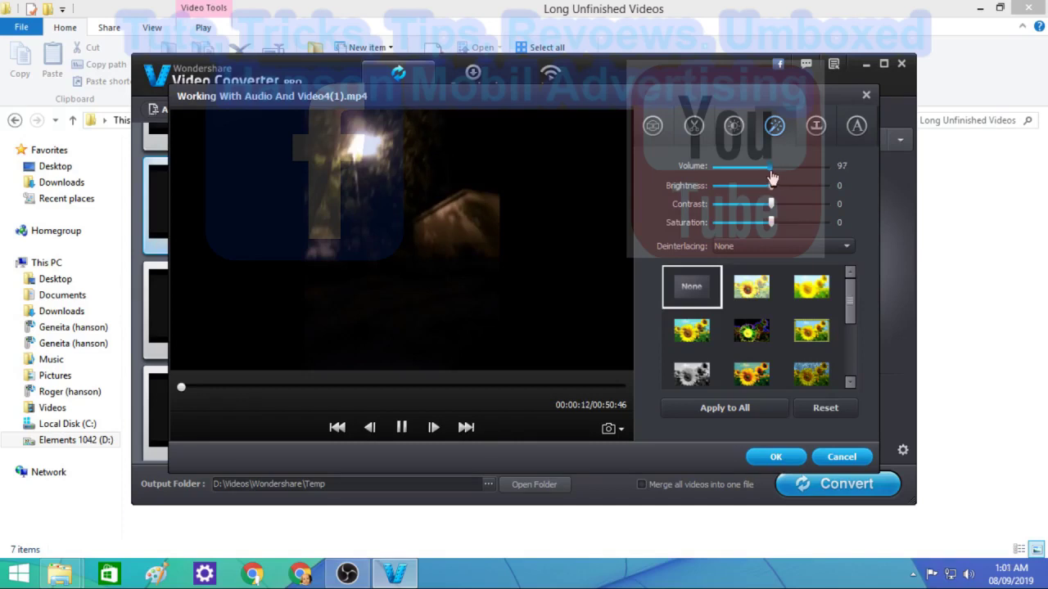
left_click_drag(773, 178, 774, 177)
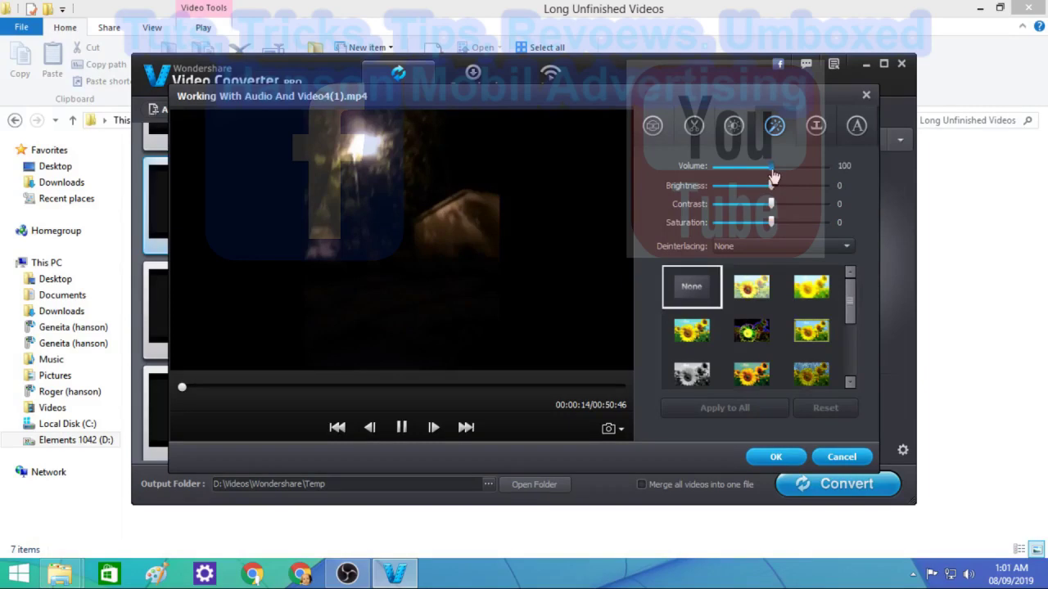
left_click(779, 458)
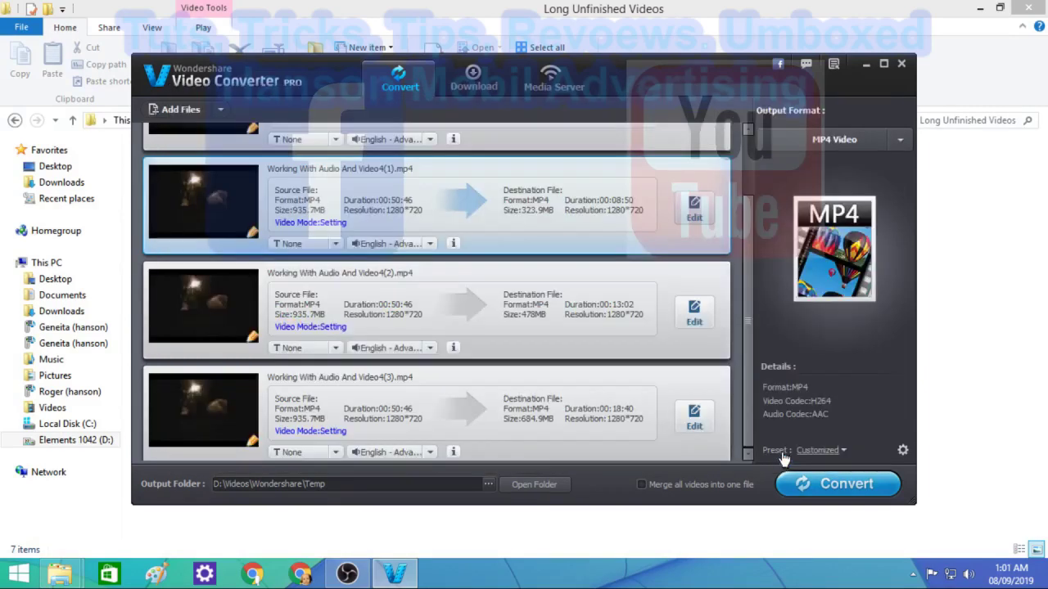
Start converting the queued clips, and bring up OBS Studio and minimize it
left_click(857, 487)
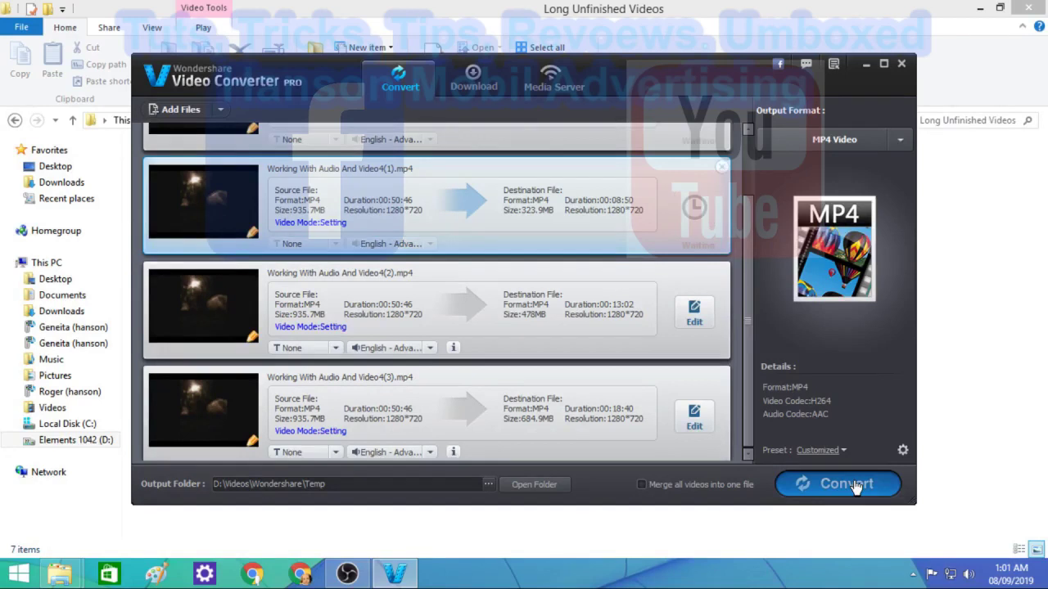
left_click(345, 575)
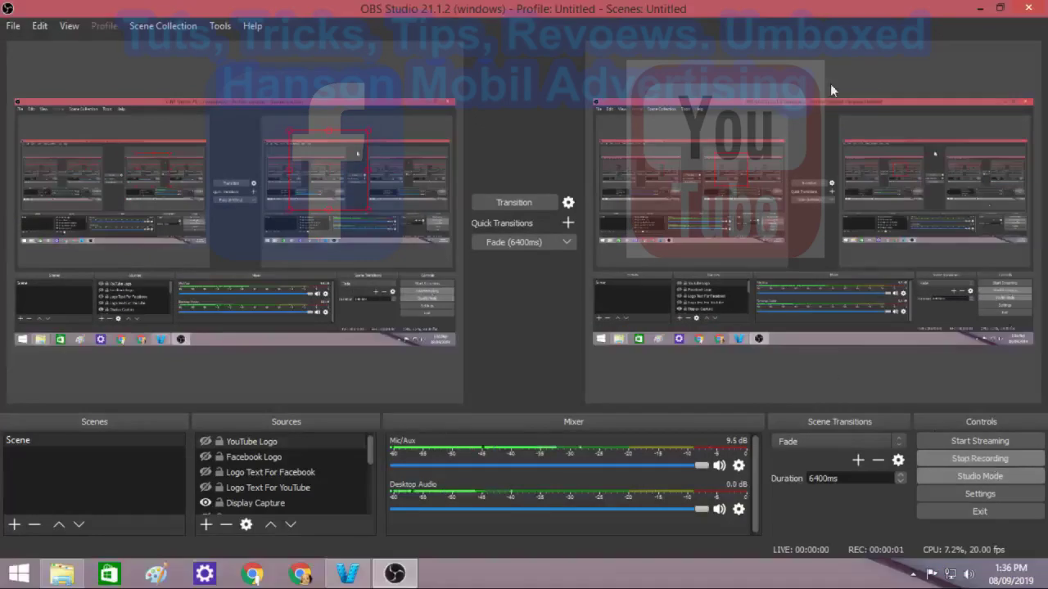
left_click(980, 10)
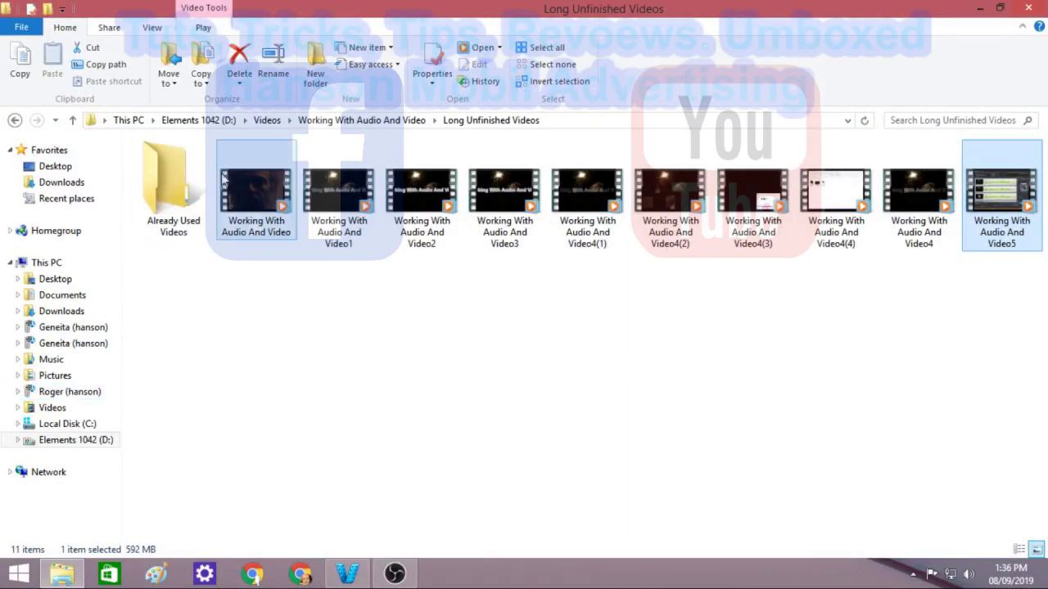
Go up to the Videos folder in File Explorer, and review the Long Unfinished Videos clips in Video Converter's file picker without adding any
left_click(269, 121)
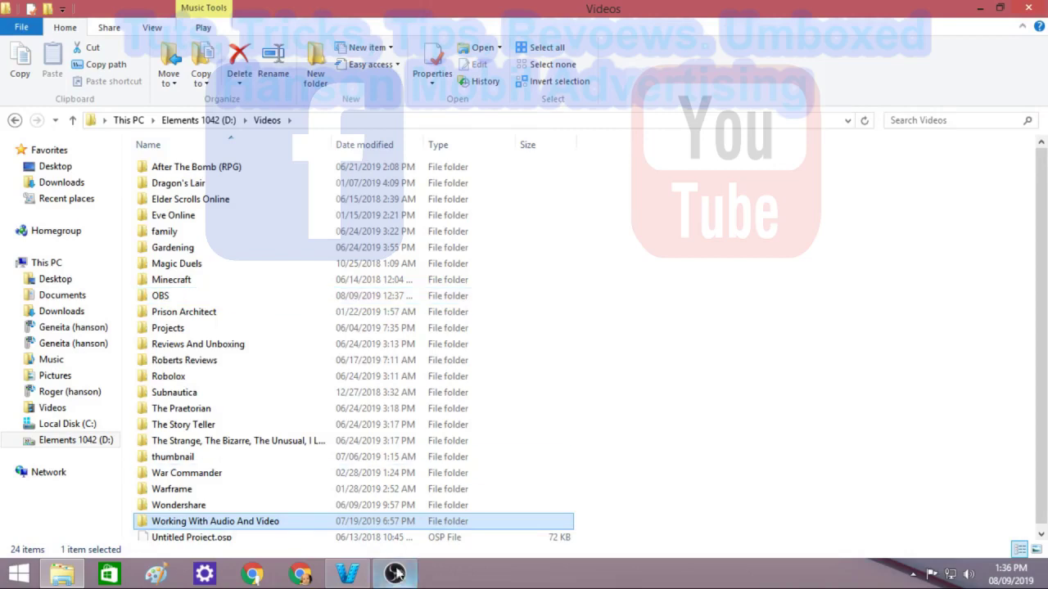
left_click(350, 574)
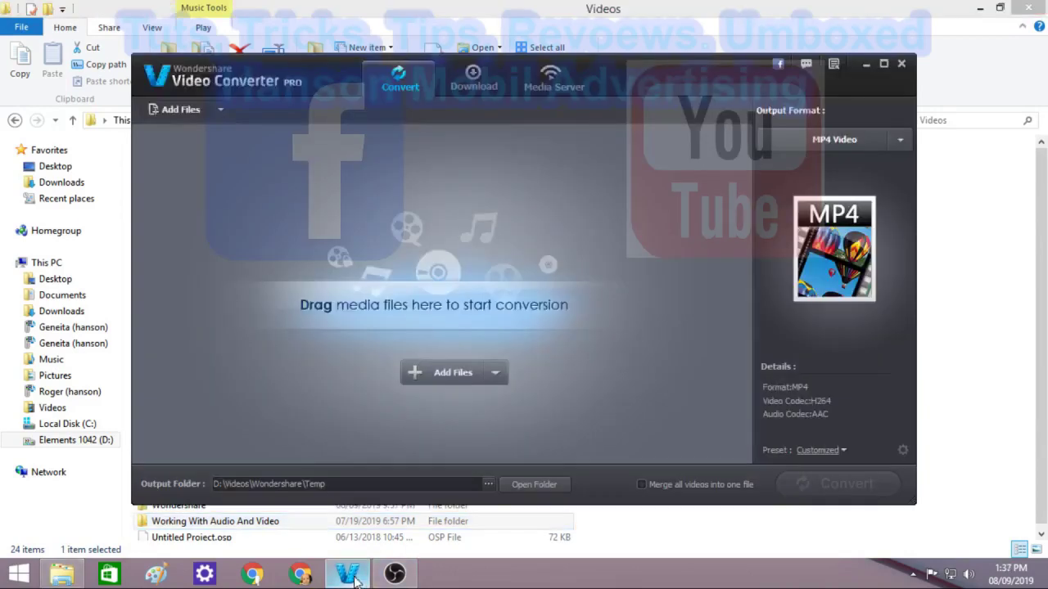
left_click(465, 372)
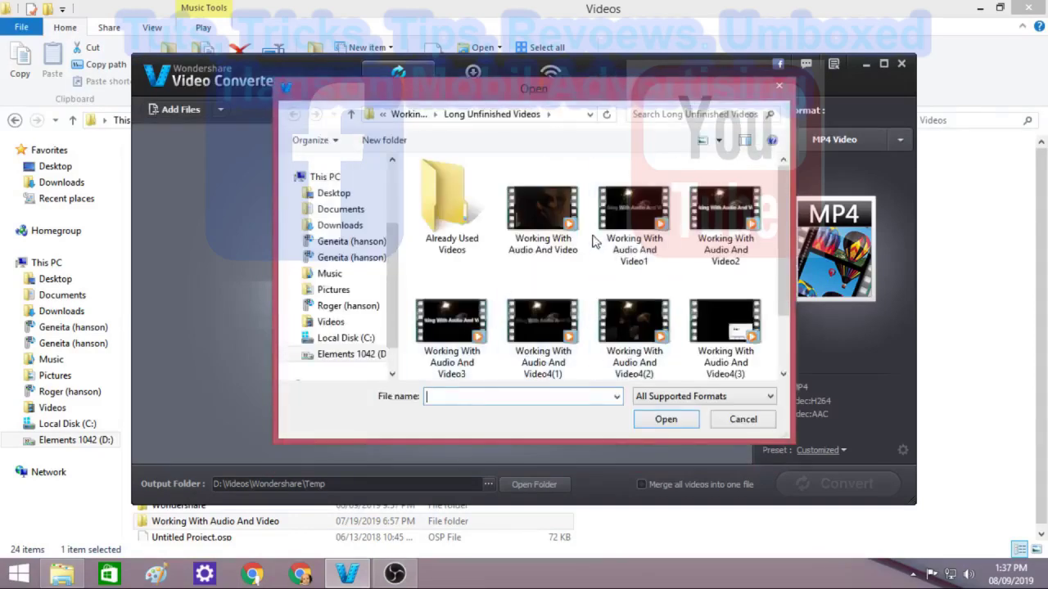
left_click_drag(784, 231, 789, 309)
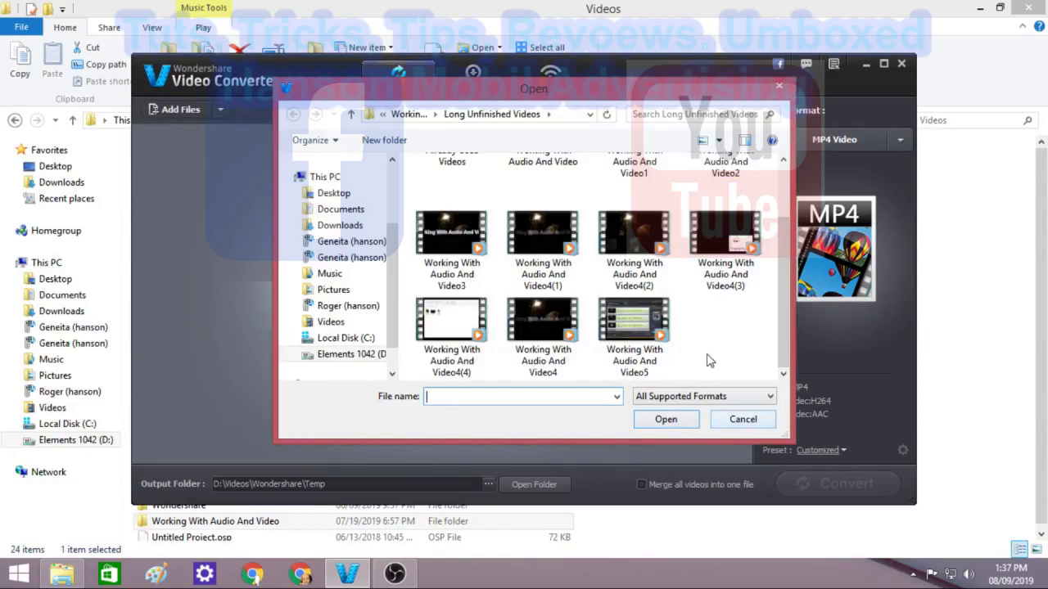
left_click_drag(790, 299, 785, 229)
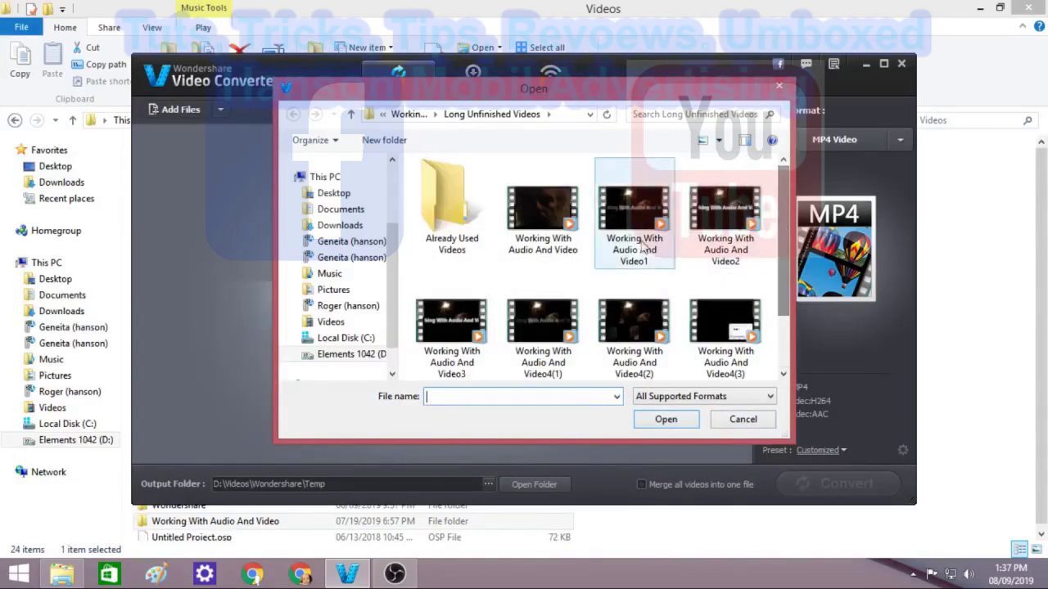
left_click(742, 420)
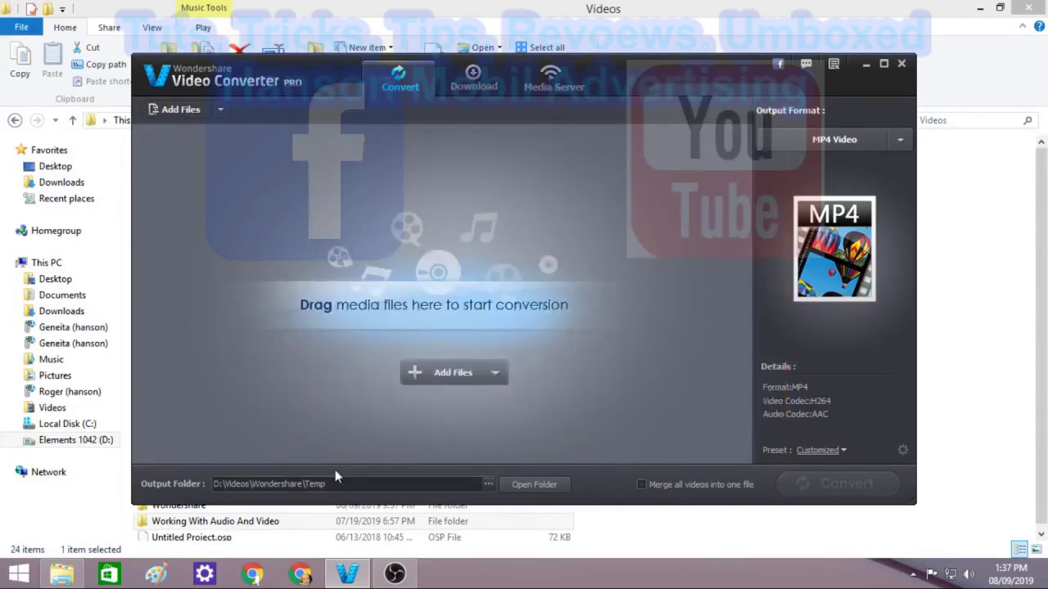
left_click(64, 574)
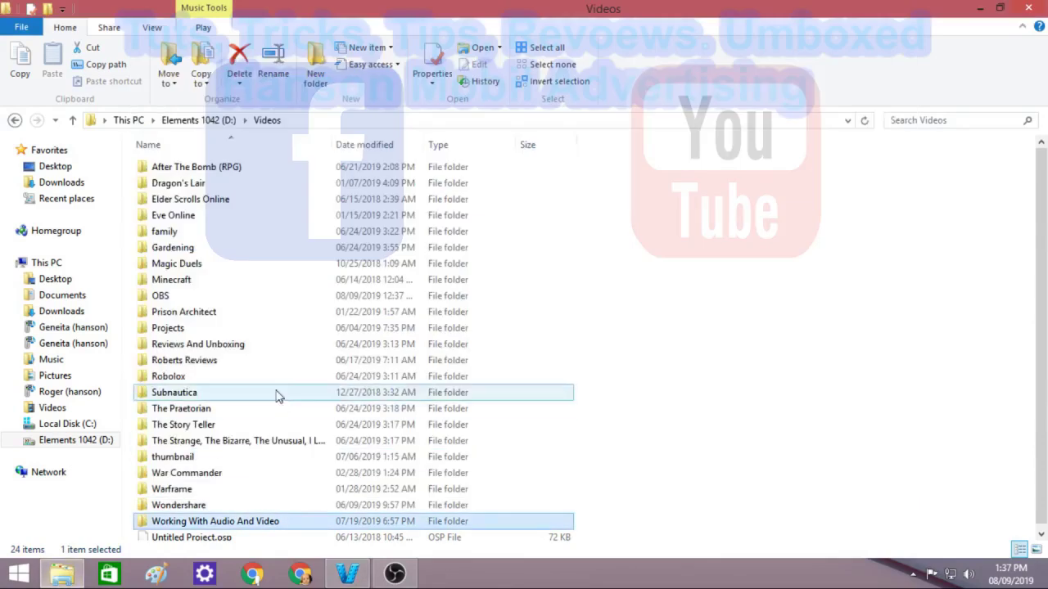
left_click(254, 303)
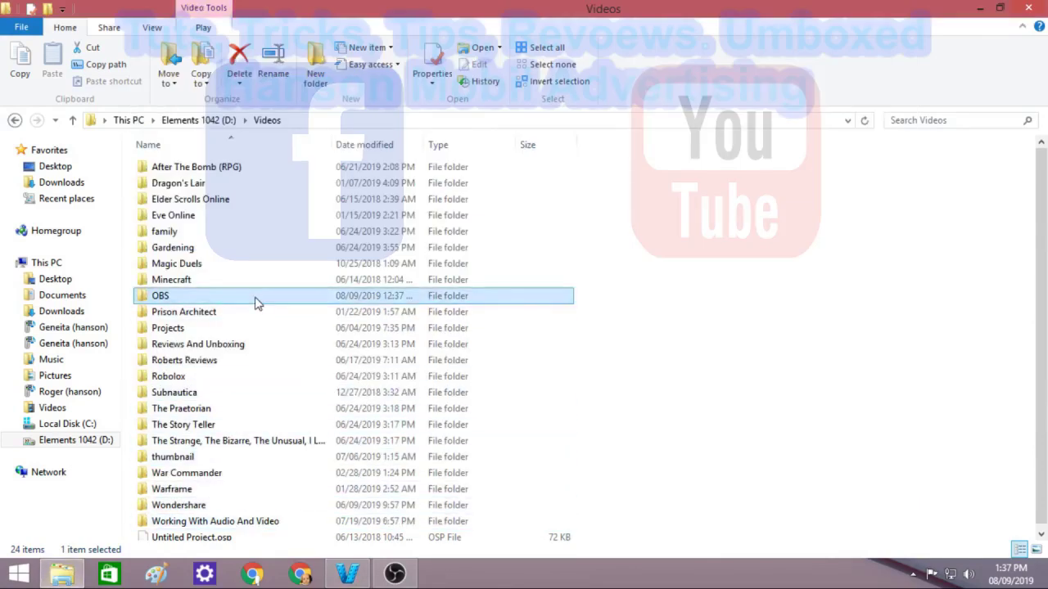
double_click(255, 303)
left_click(252, 179)
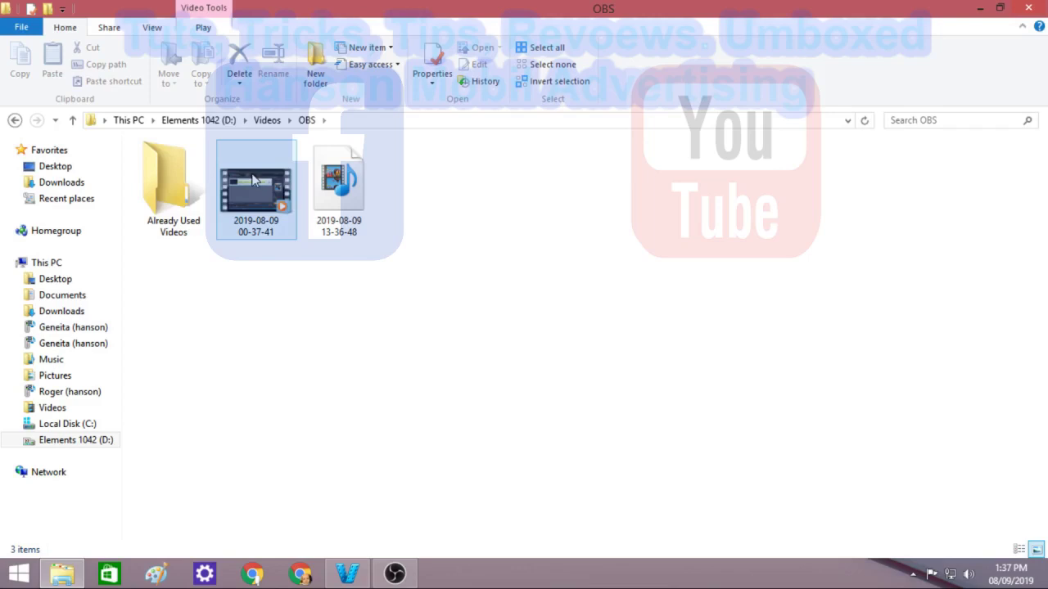
left_click(252, 179)
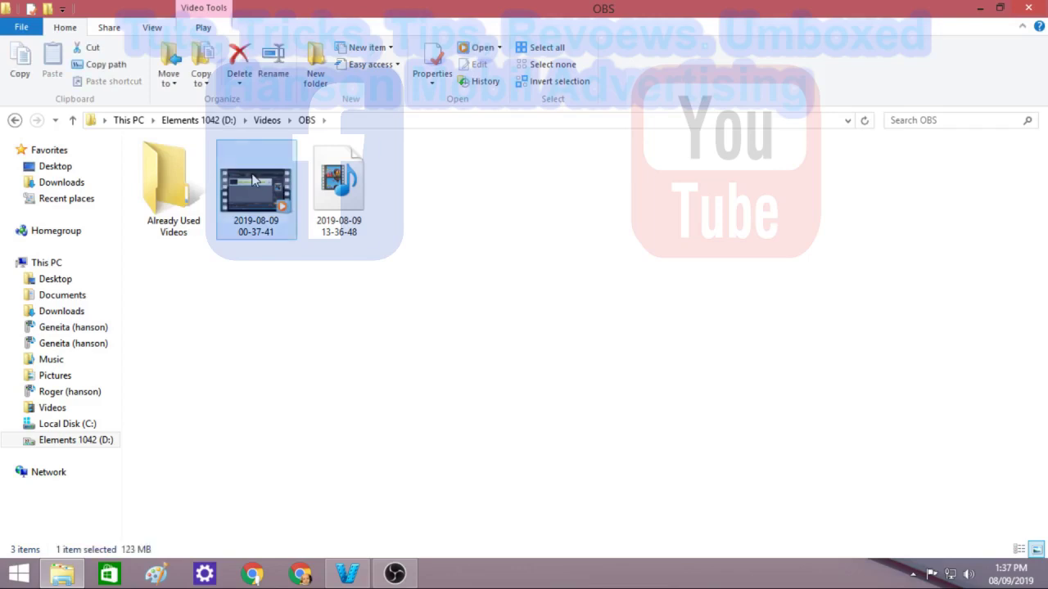
left_click(318, 184, "ctrl")
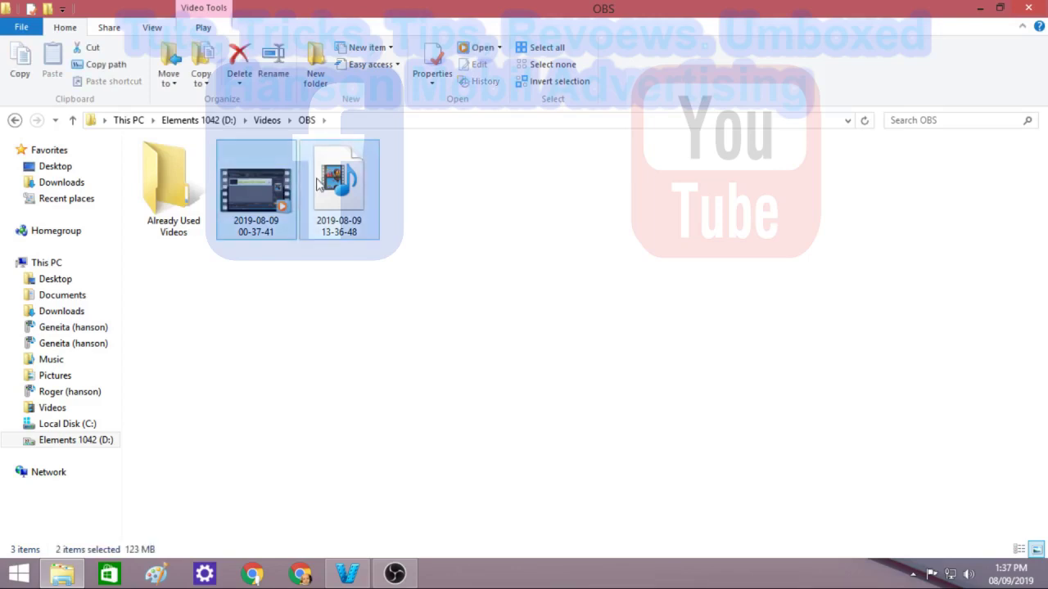
right_click(318, 183)
left_click(398, 296)
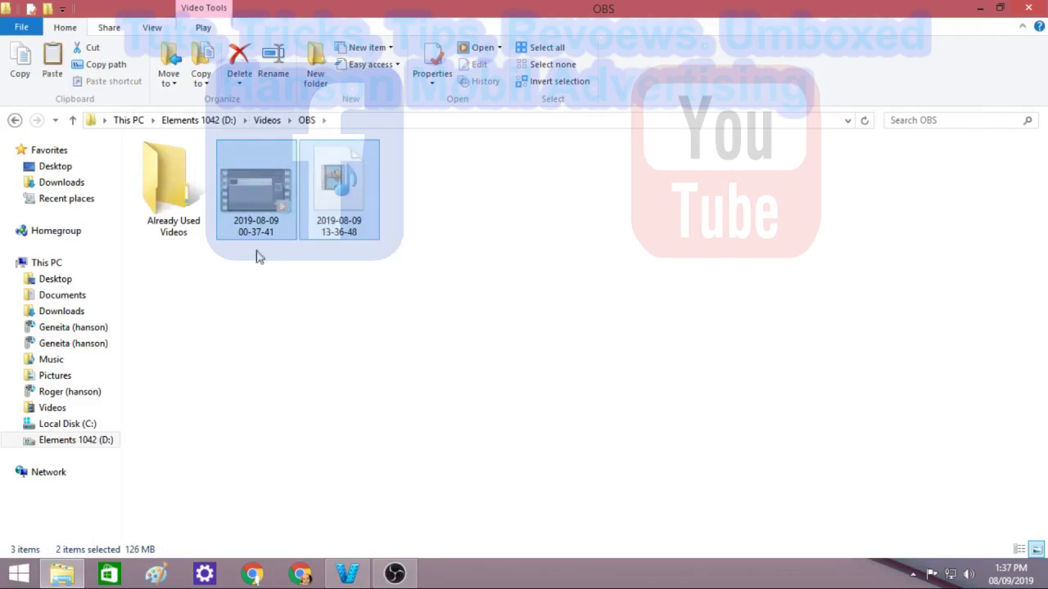
left_click(267, 121)
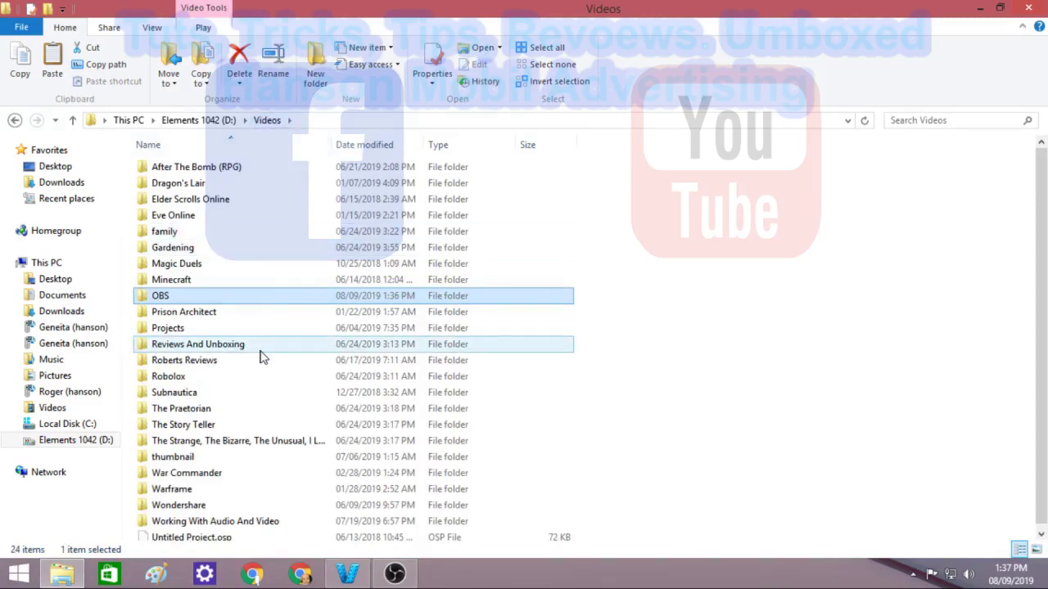
double_click(251, 522)
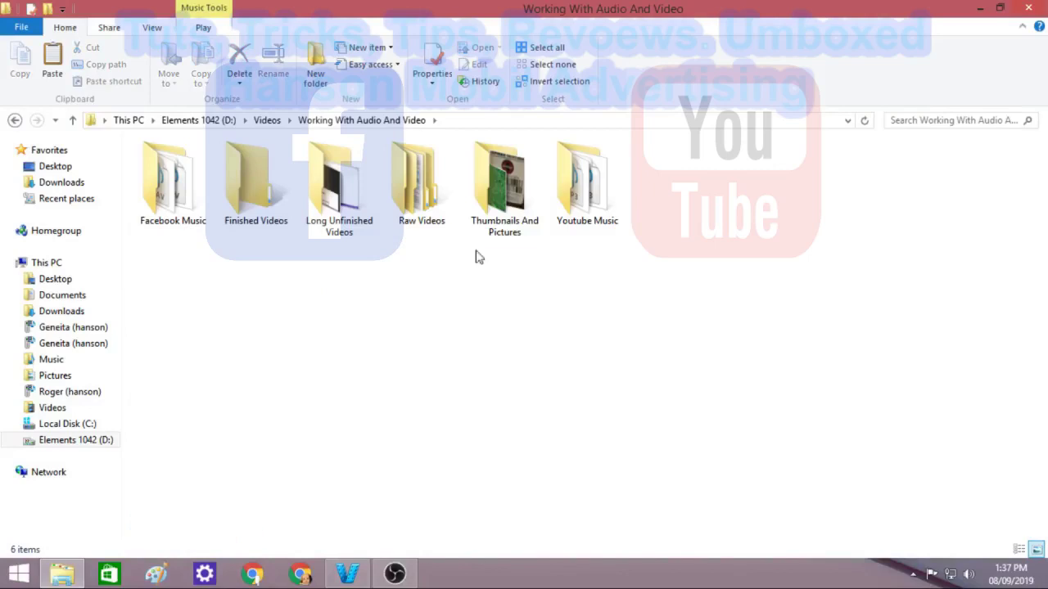
double_click(425, 197)
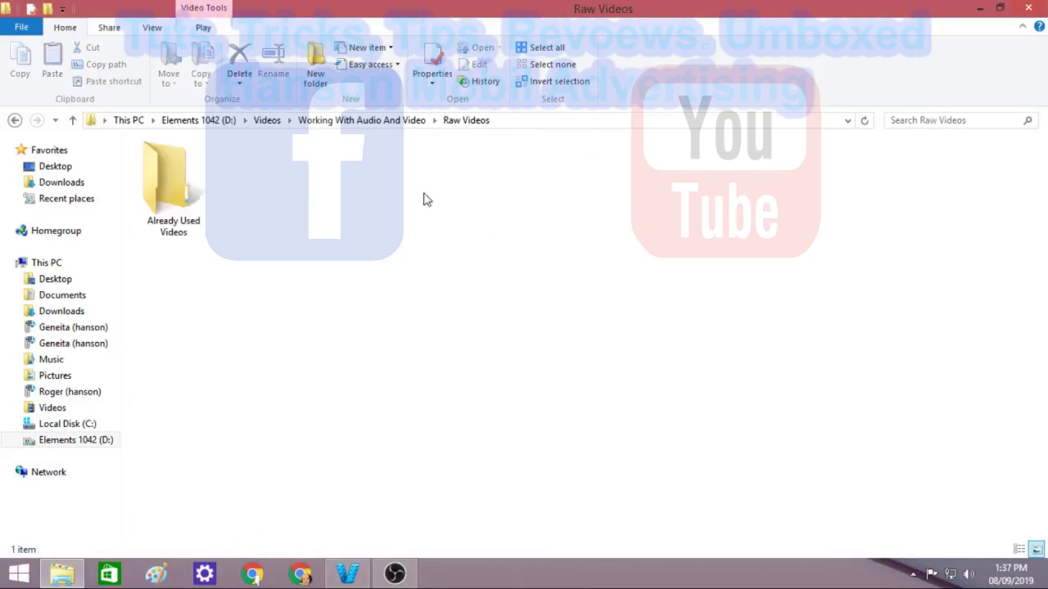
right_click(309, 183)
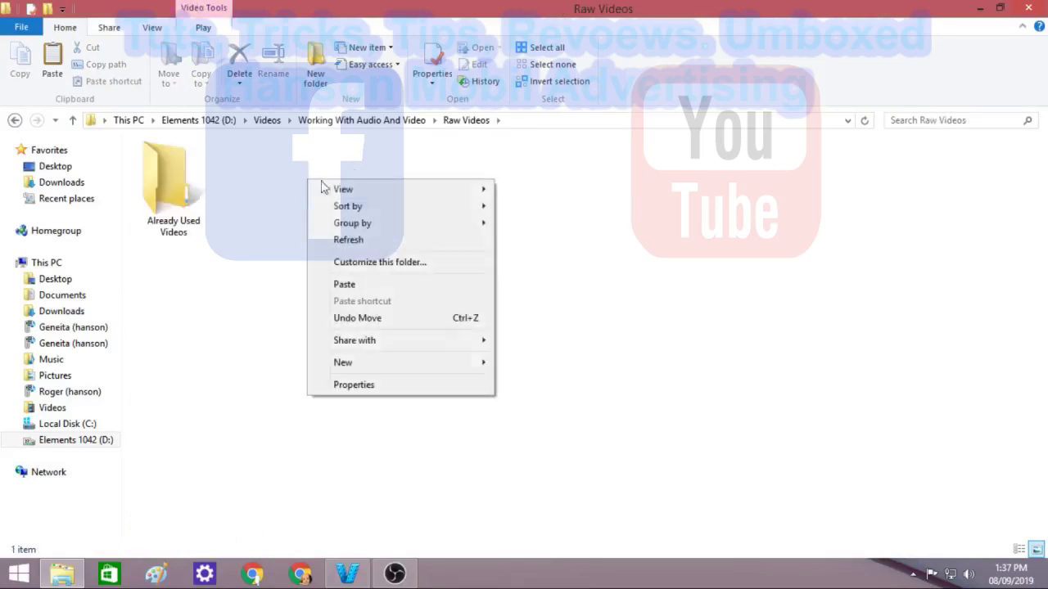
left_click(405, 283)
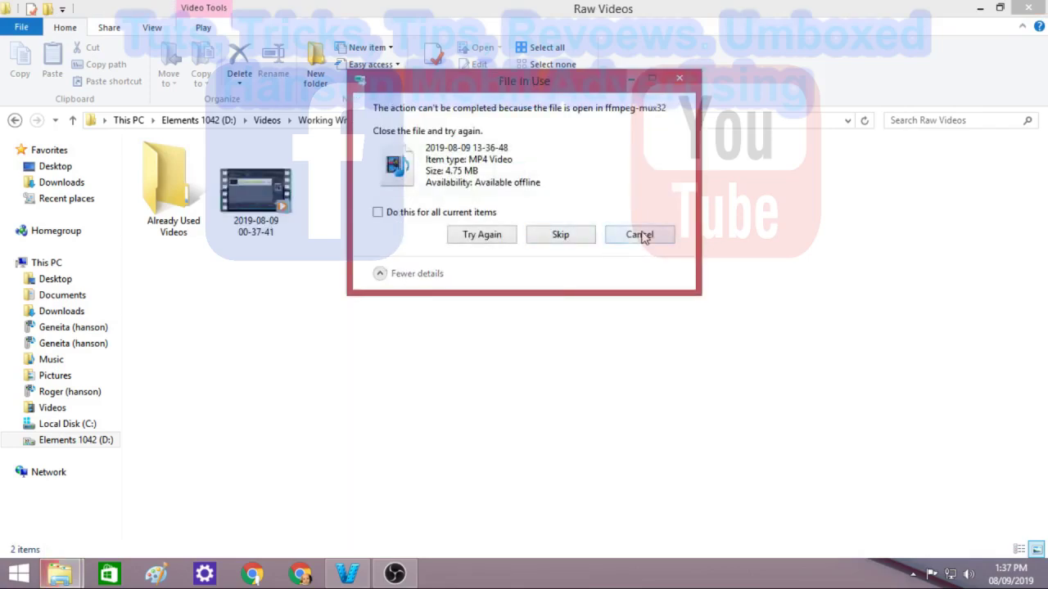
left_click(563, 240)
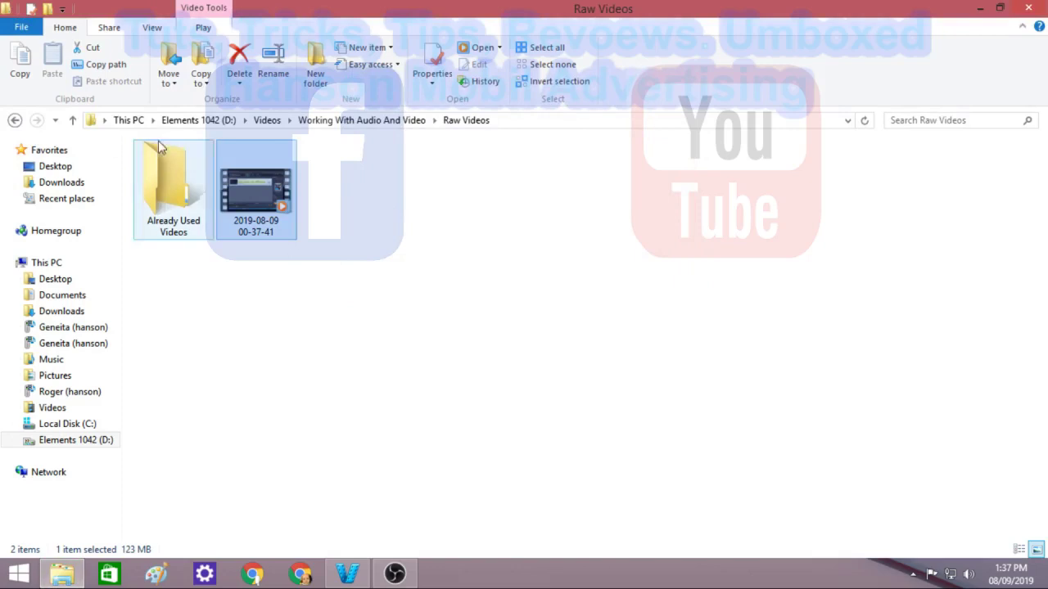
Return to the Videos folder, and stop the recording in OBS Studio and minimize it
left_click(268, 120)
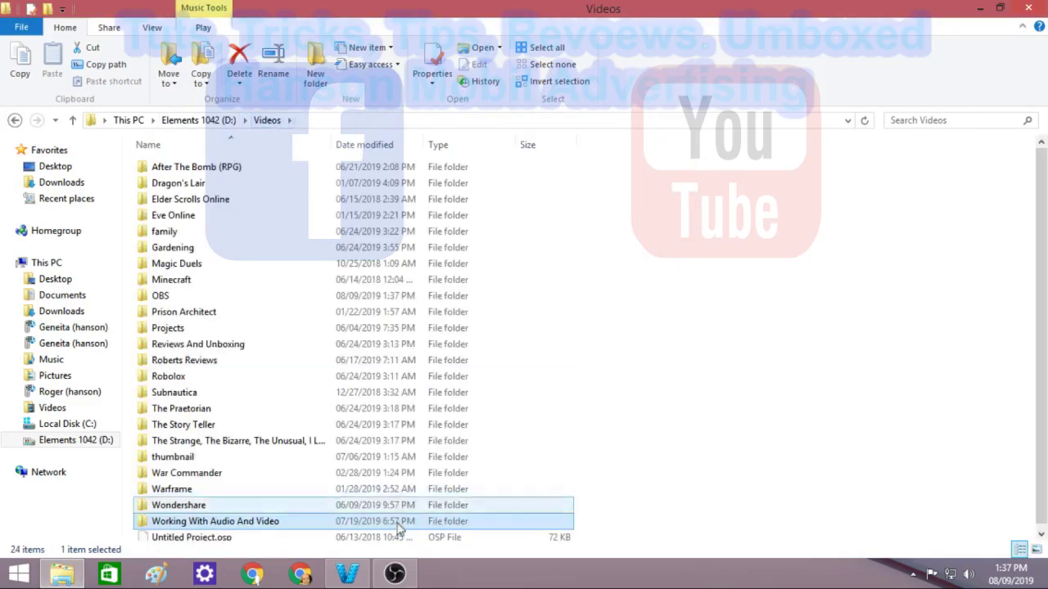
left_click(407, 575)
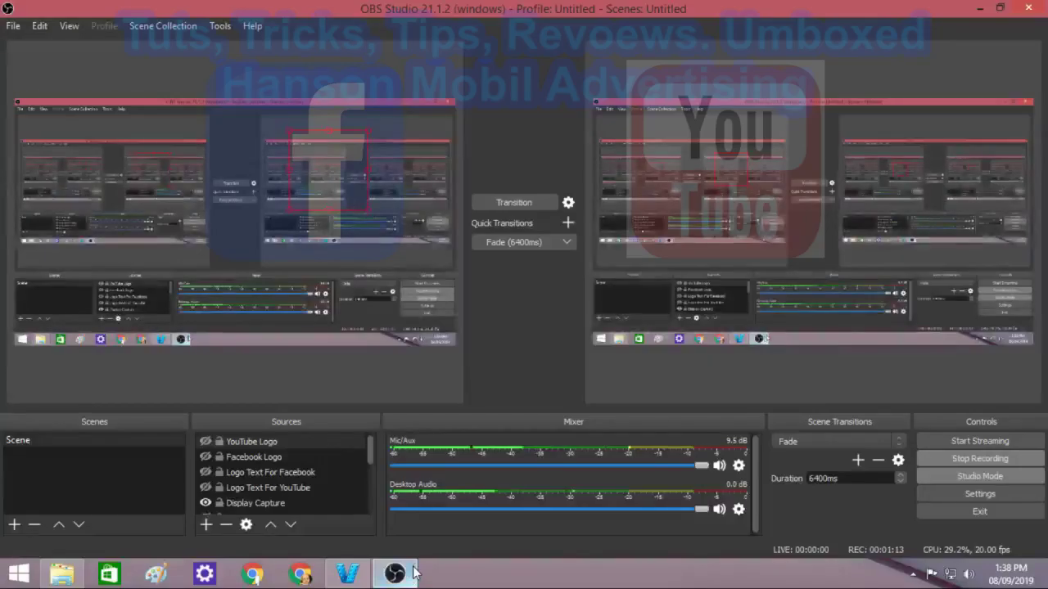
left_click(962, 461)
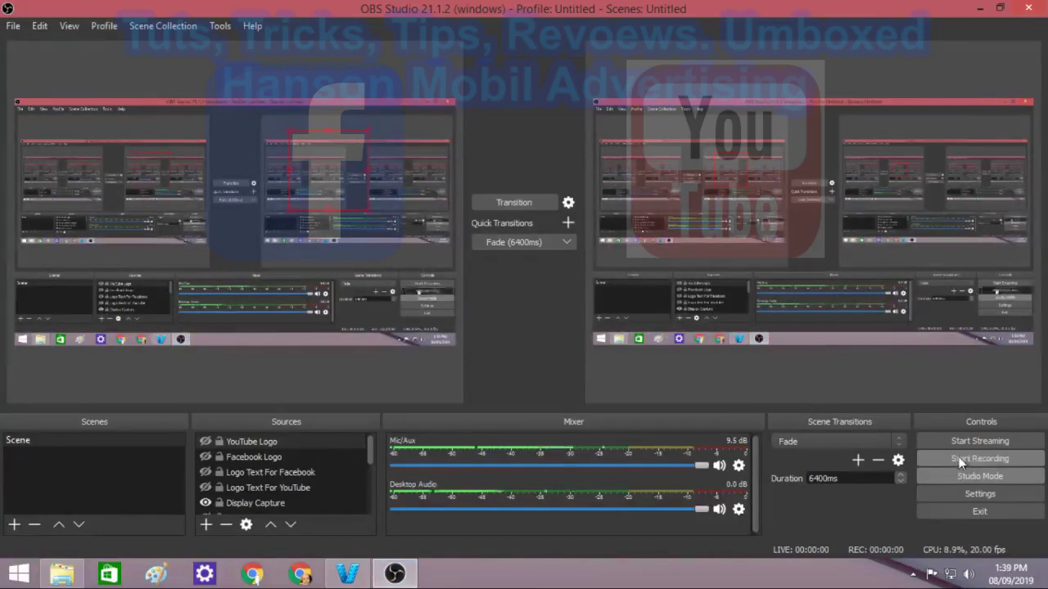
left_click(980, 8)
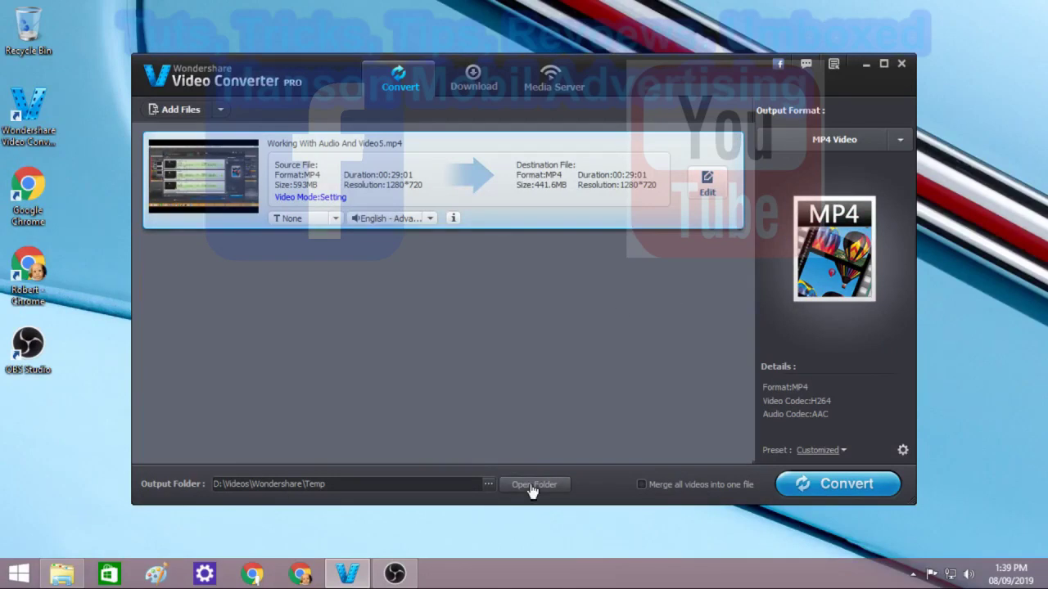
left_click(186, 108)
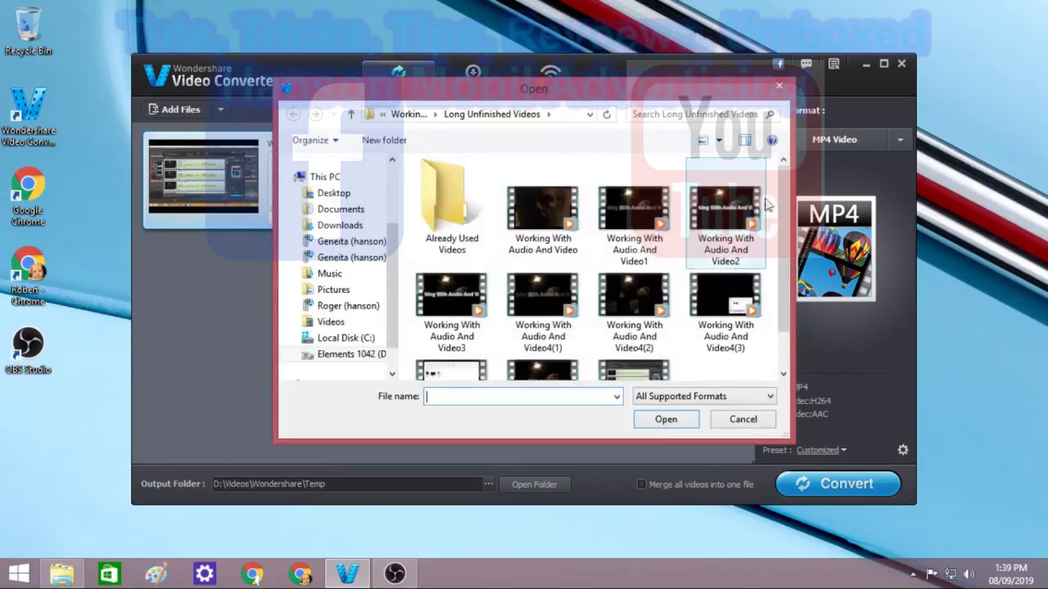
scroll(789, 234, "down", 2)
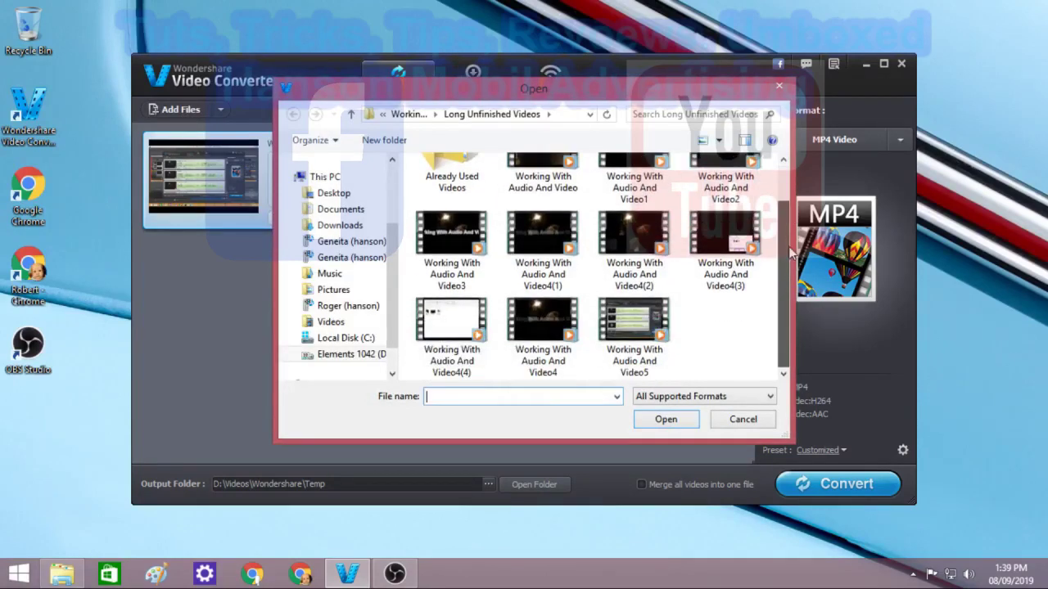
left_click(635, 324)
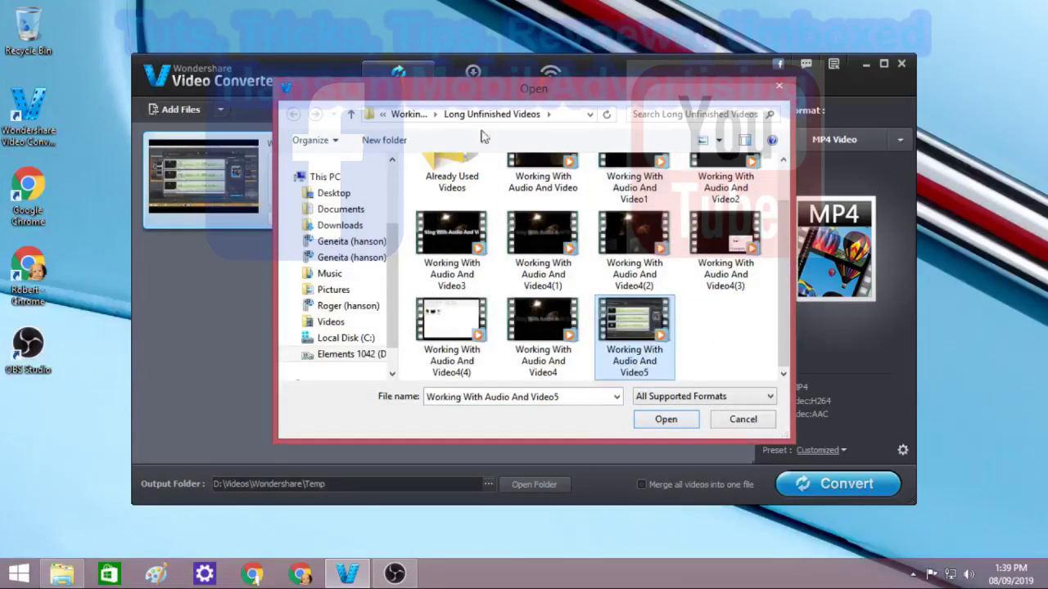
left_click(382, 116)
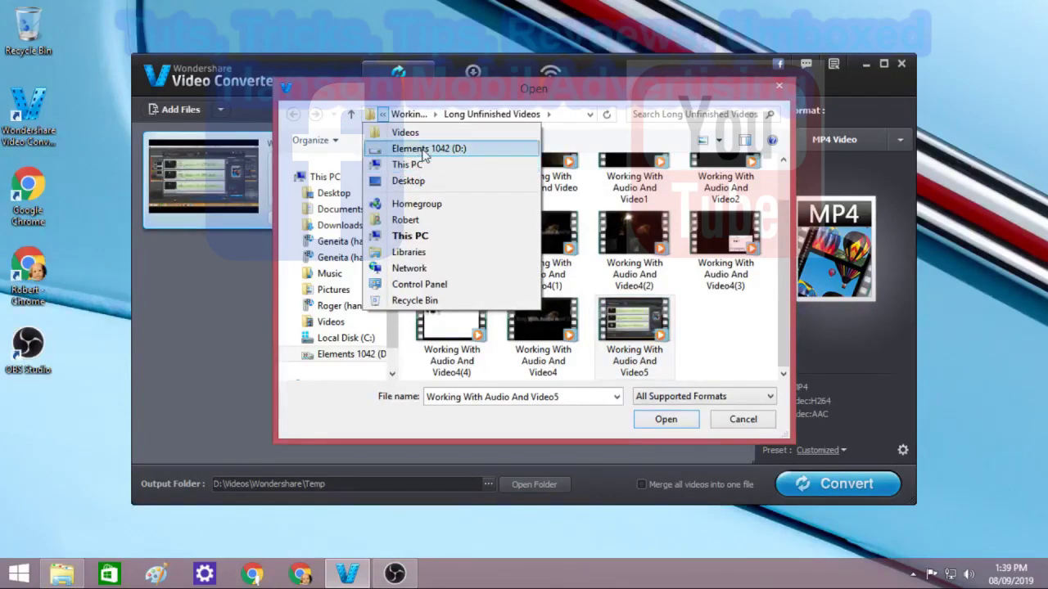
left_click(407, 132)
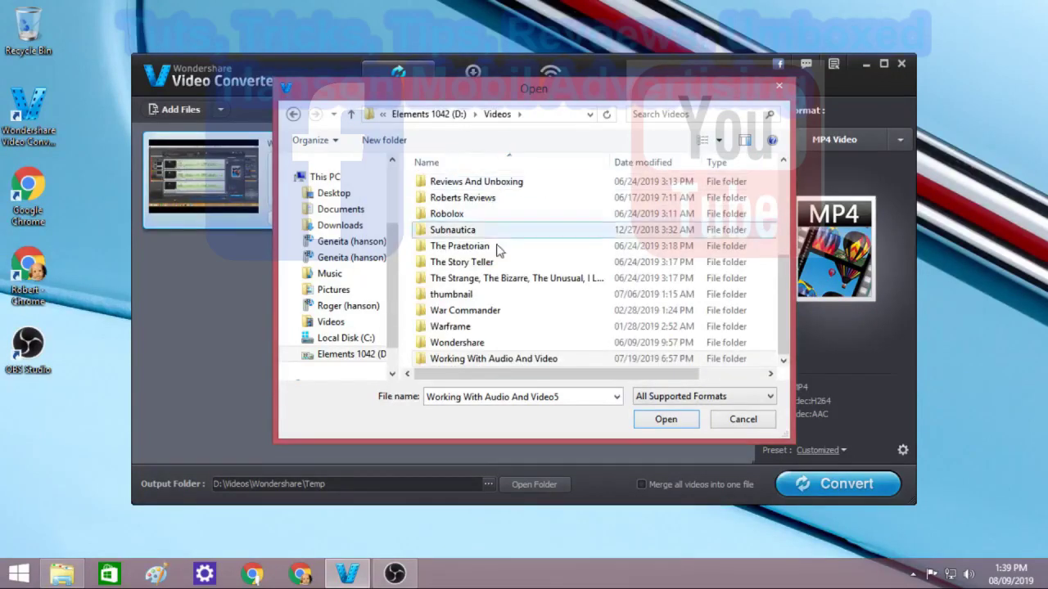
double_click(502, 361)
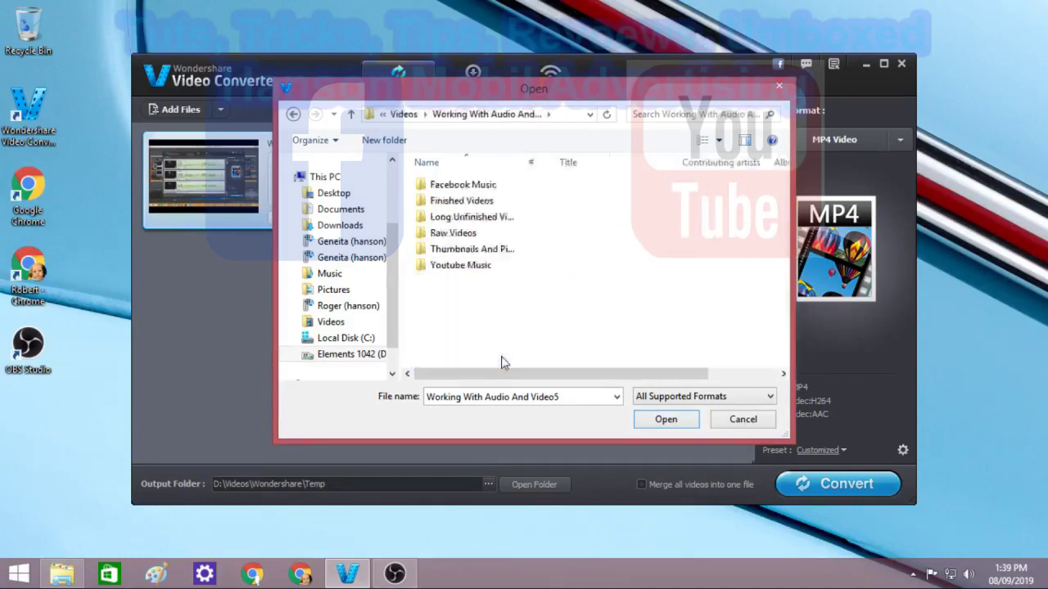
double_click(493, 233)
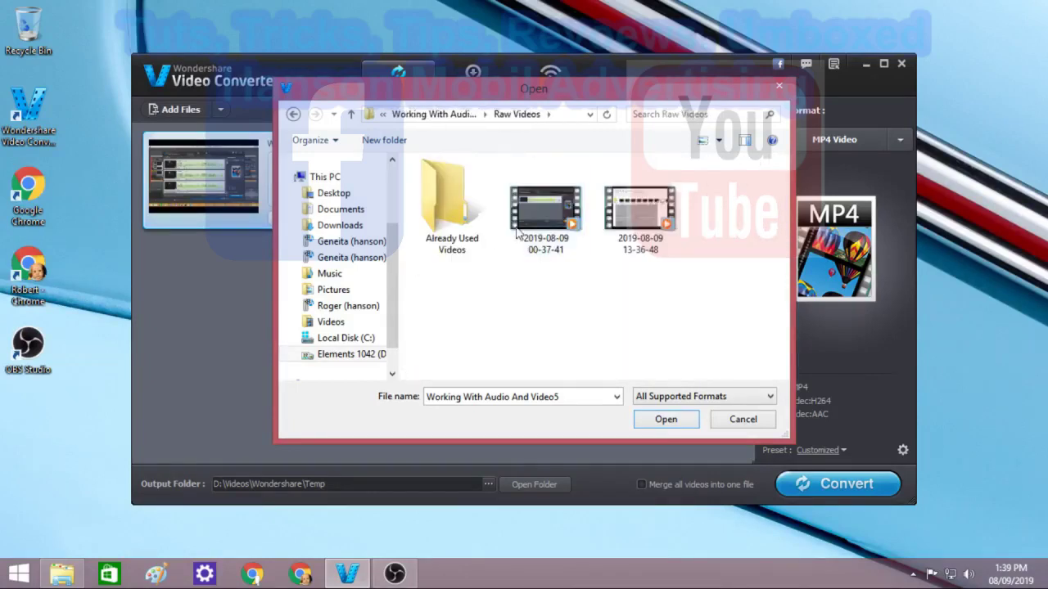
left_click(516, 233)
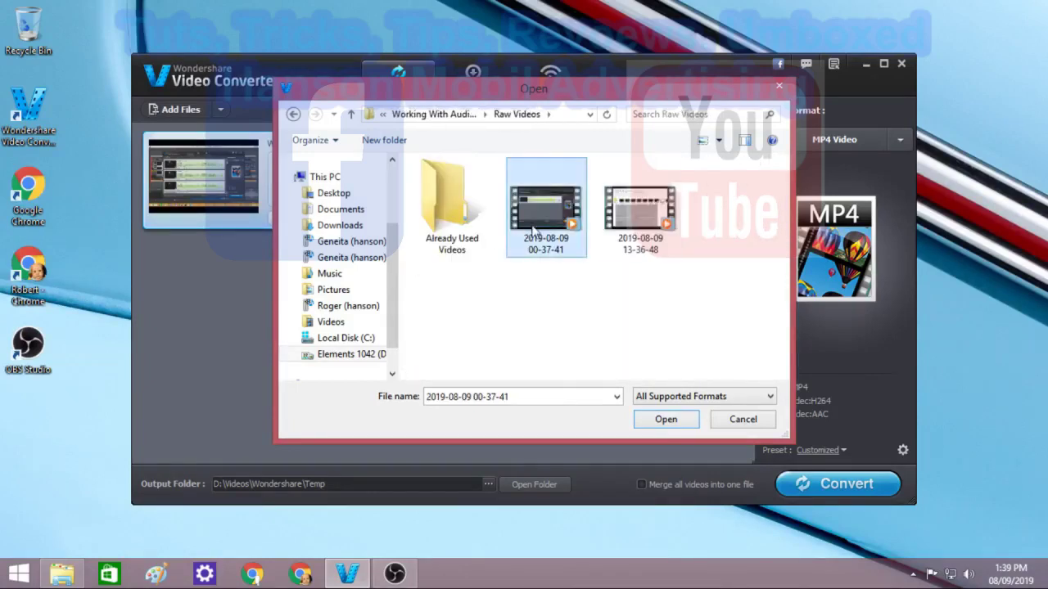
left_click(655, 227, "ctrl")
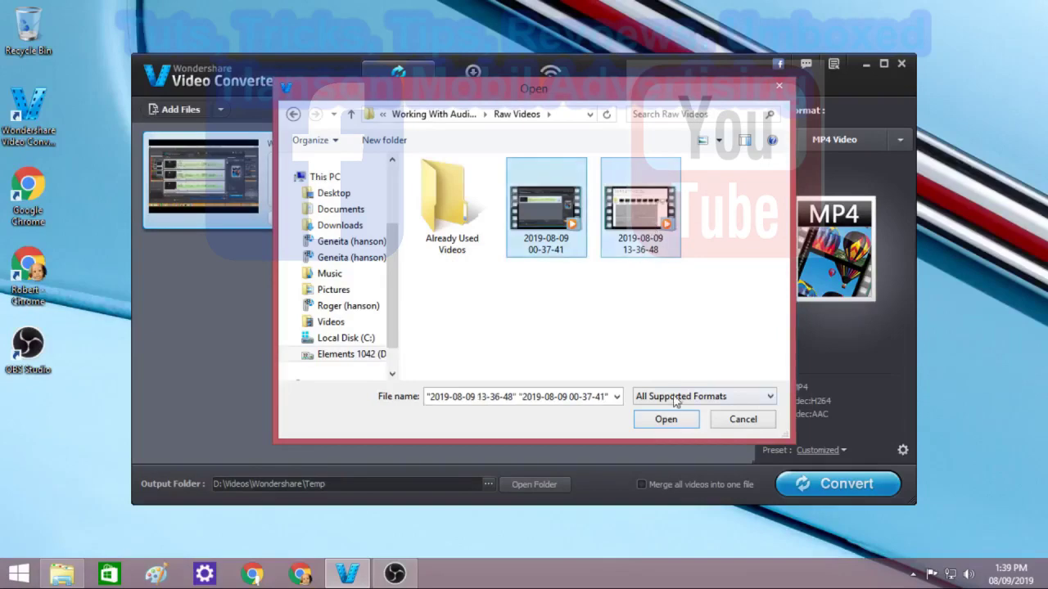
left_click(667, 421)
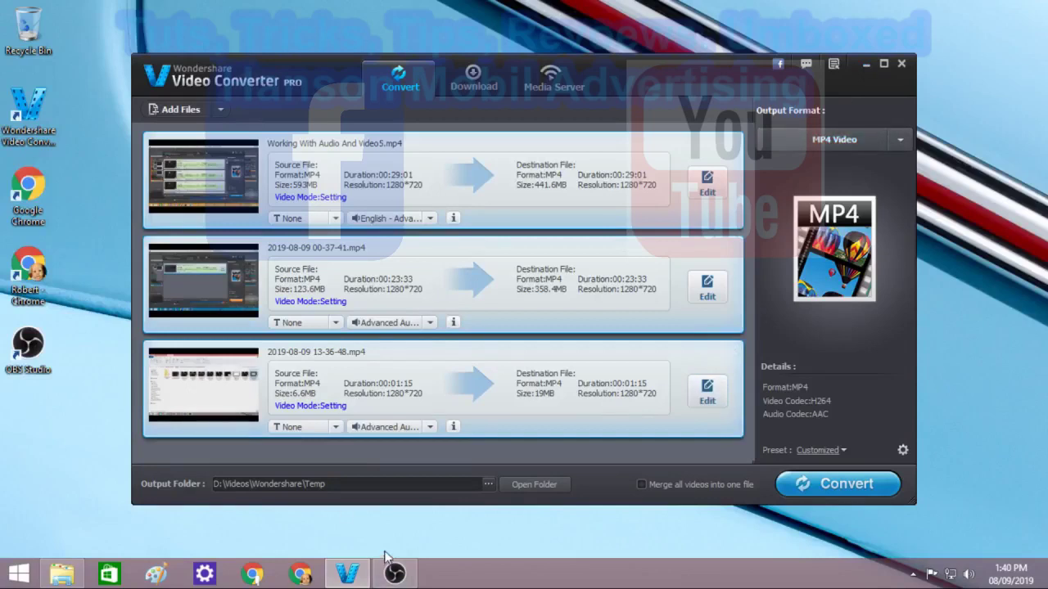
Switch to OBS Studio, start a new recording and minimize the window
left_click(394, 575)
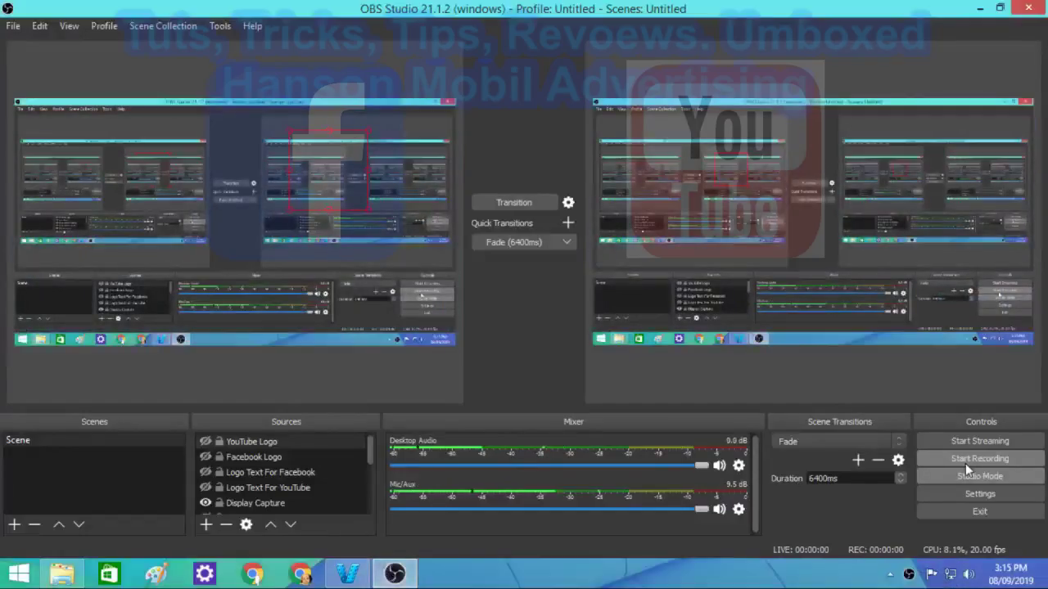
left_click(965, 463)
left_click(978, 7)
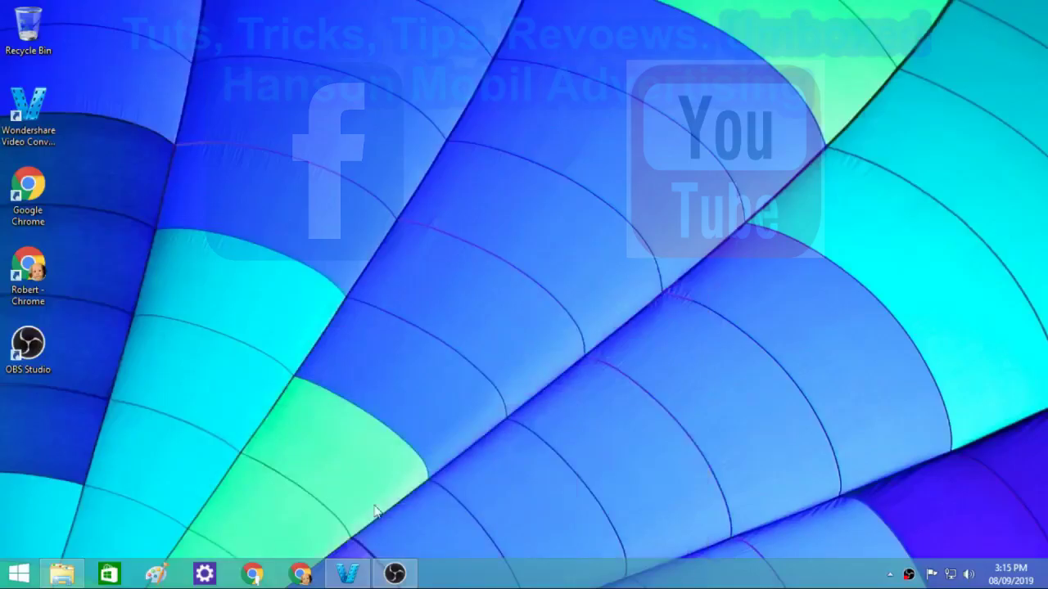
In Video Converter, review the converted clips in the list, and open the output folder in a maximized window
left_click(348, 574)
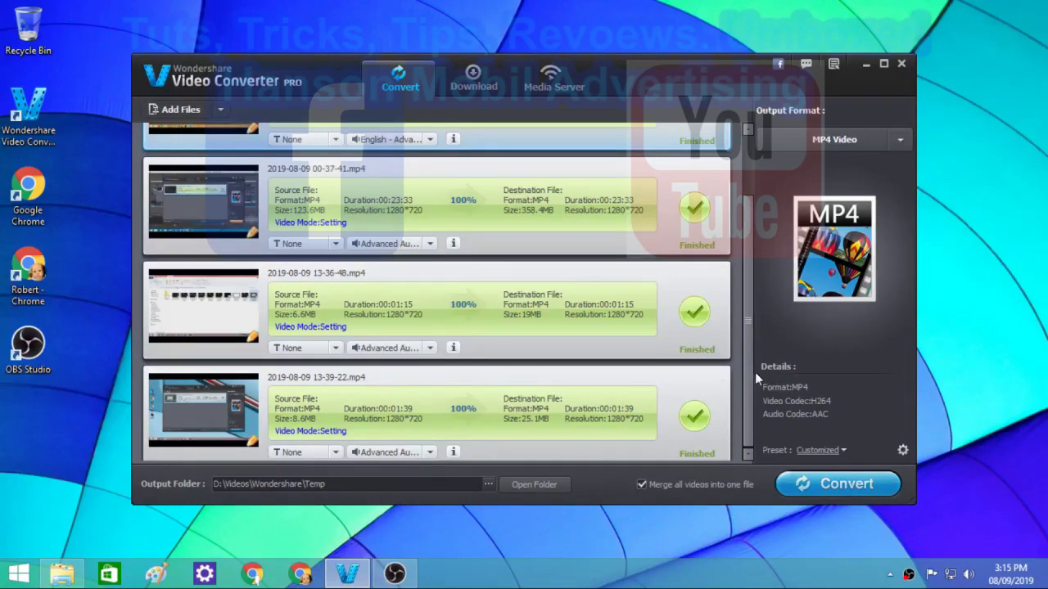
scroll(755, 296, "up", 2)
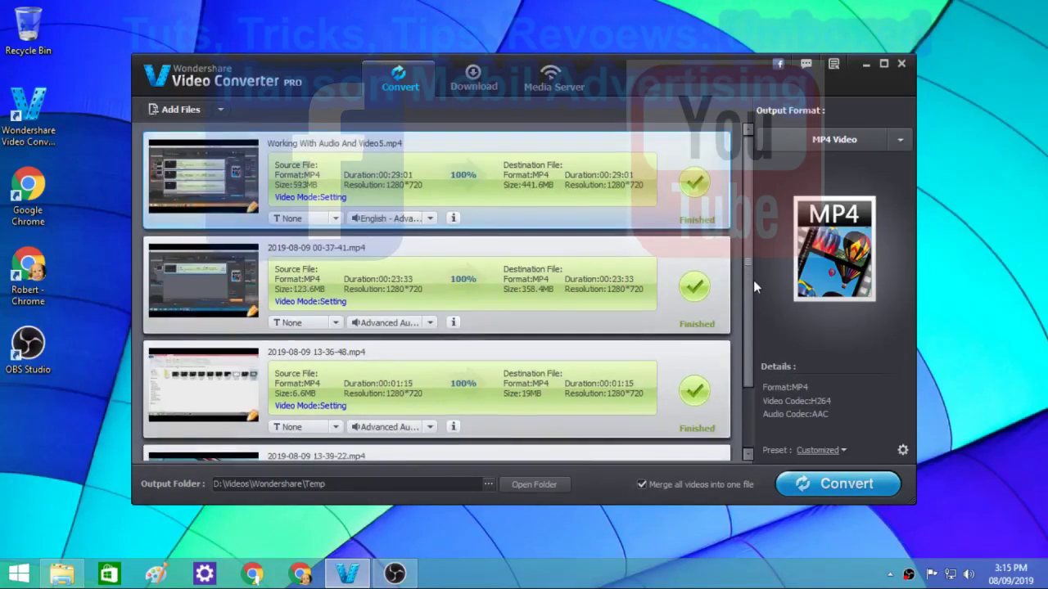
scroll(761, 344, "down", 2)
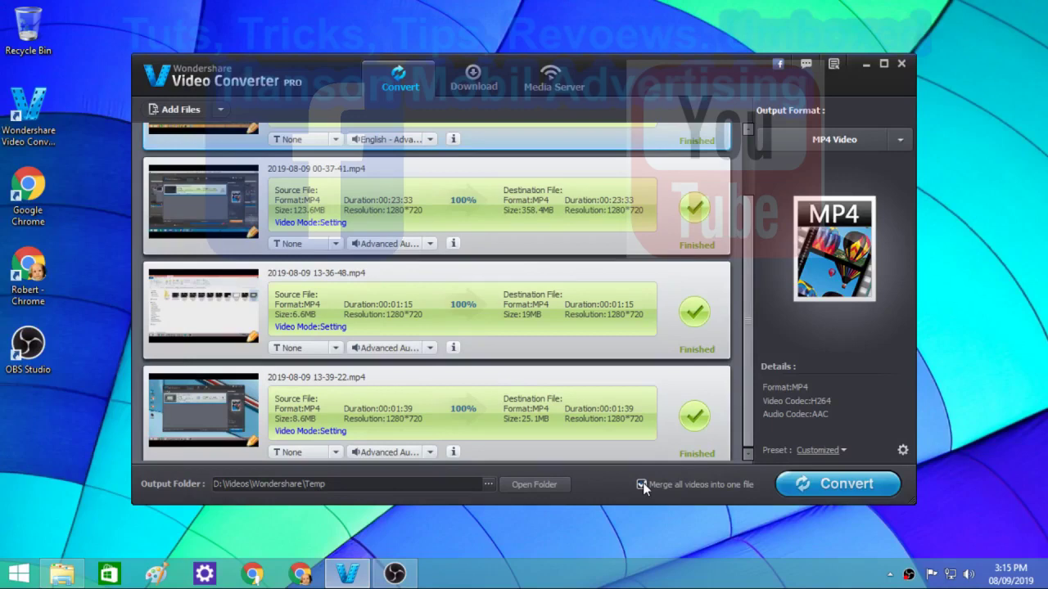
left_click(534, 485)
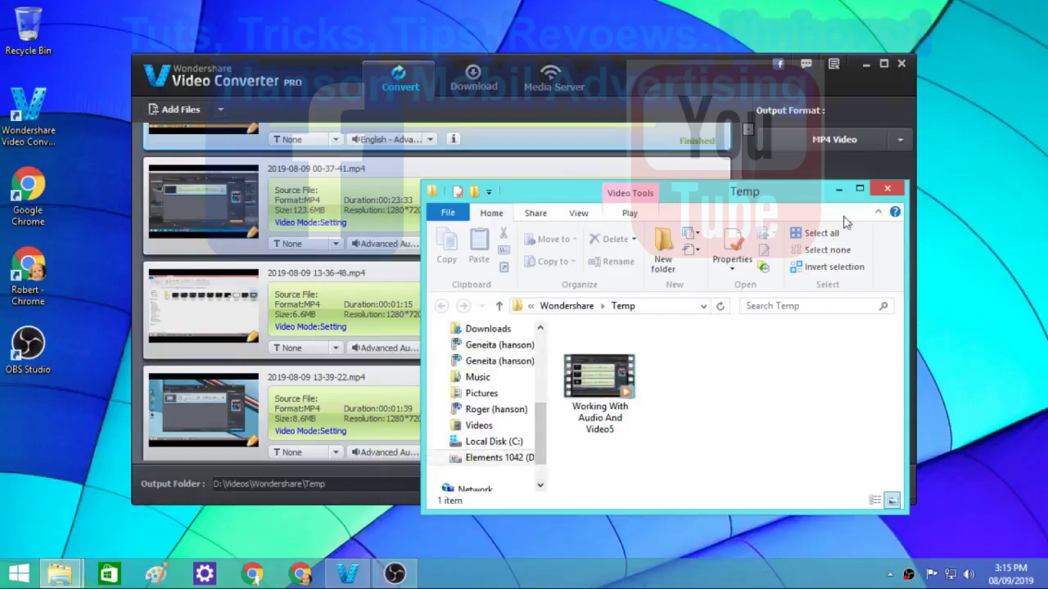
left_click(860, 189)
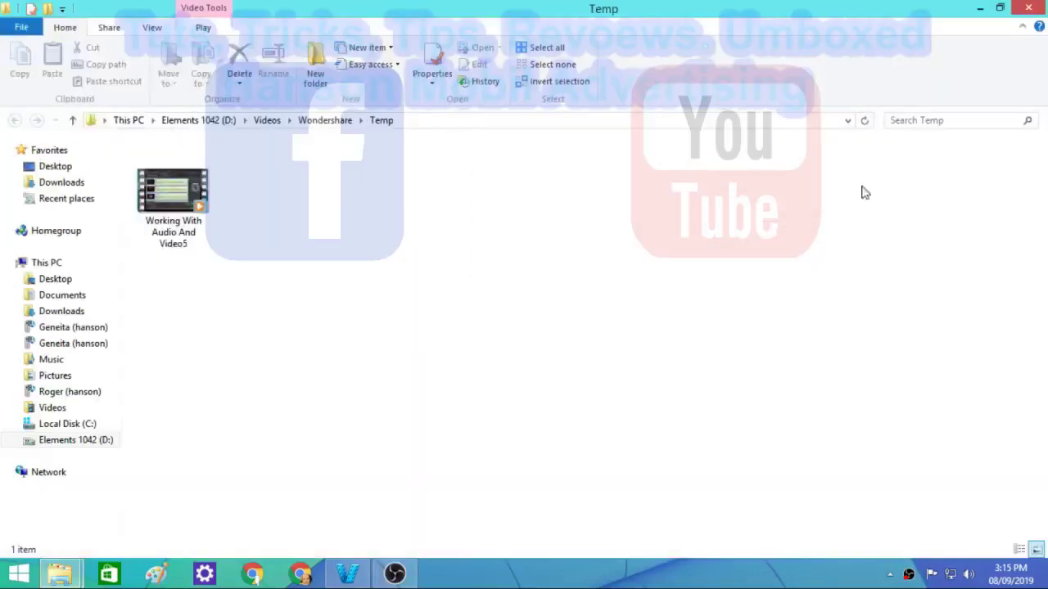
right_click(179, 204)
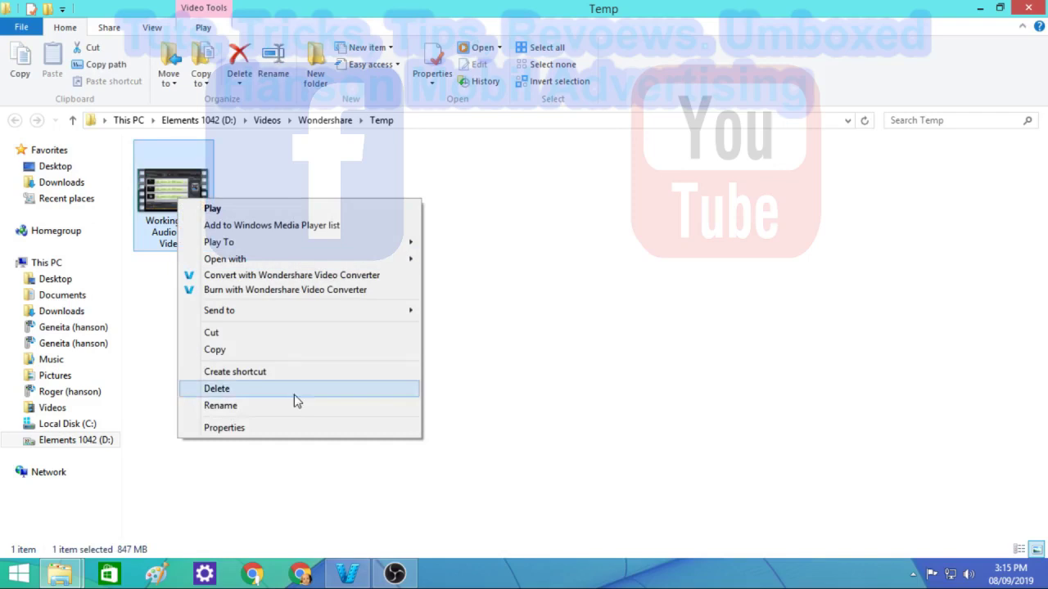
left_click(622, 349)
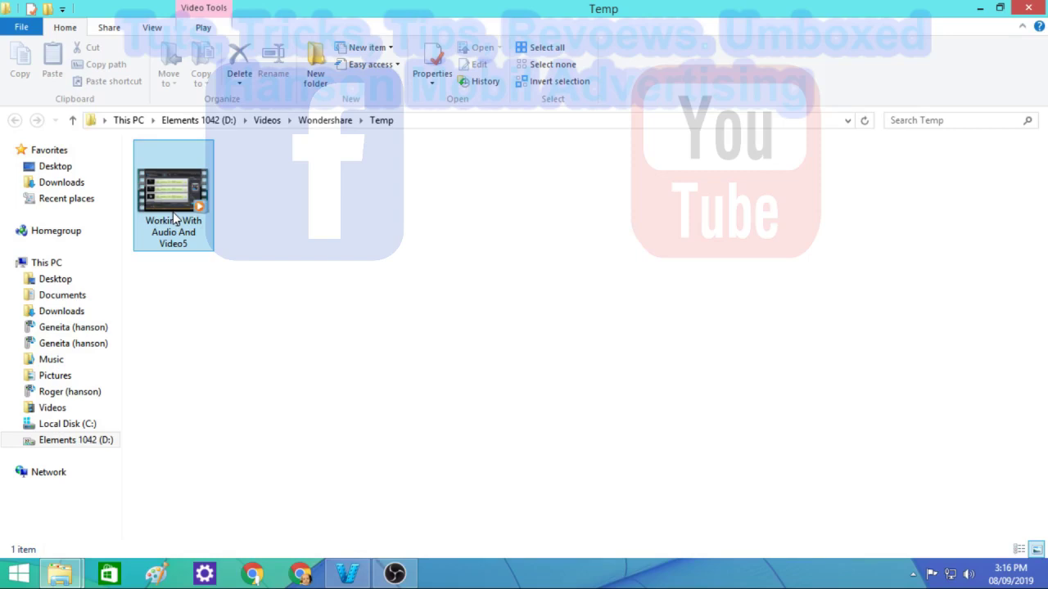
right_click(173, 216)
left_click(593, 331)
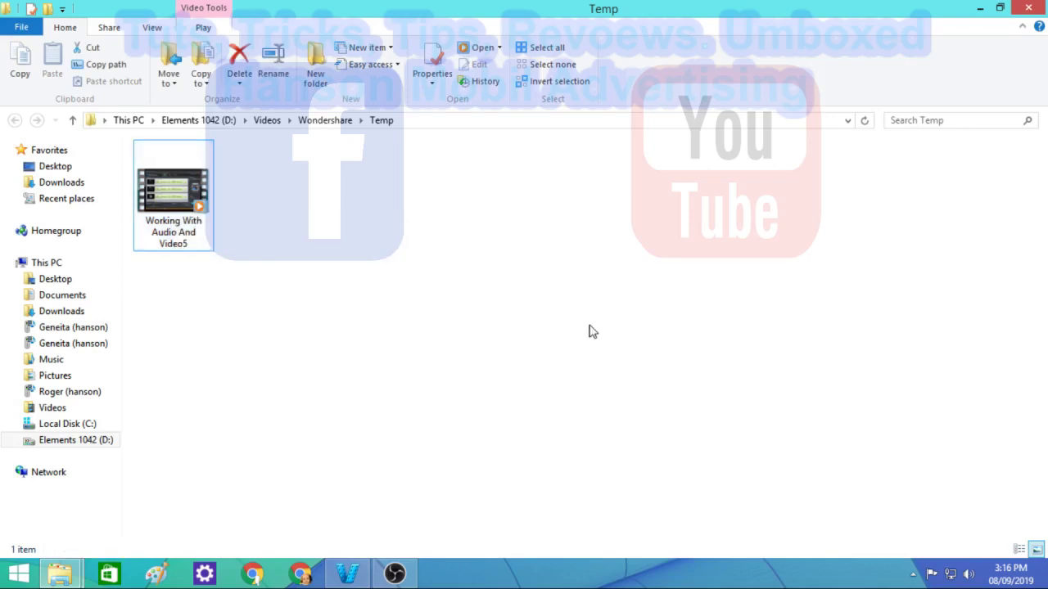
Delete the old Working With Audio And Video5 clip from the Long Unfinished Videos folder of Working With Audio And Video
left_click(264, 121)
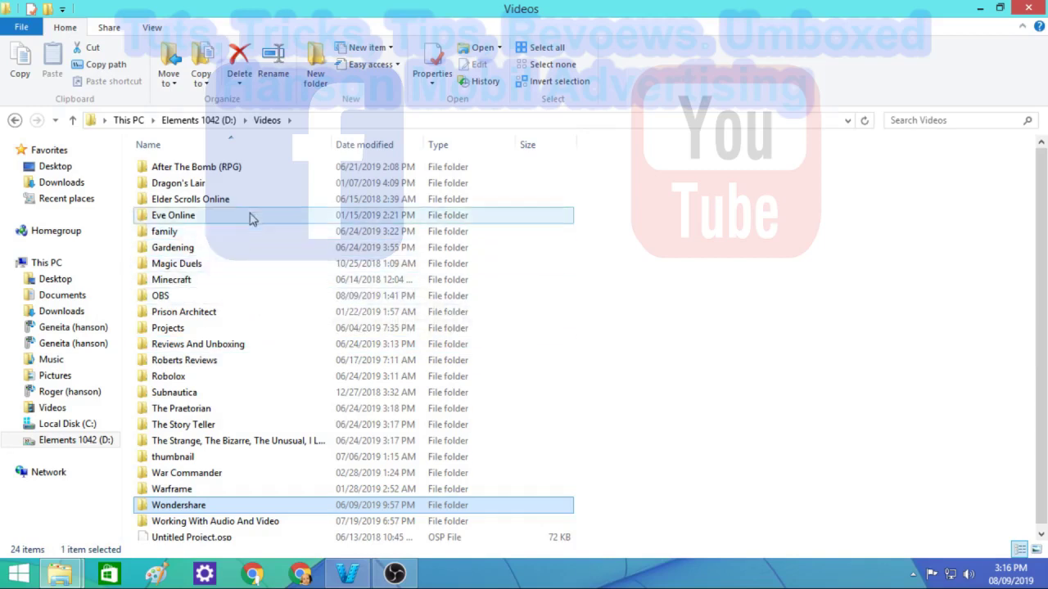
double_click(232, 522)
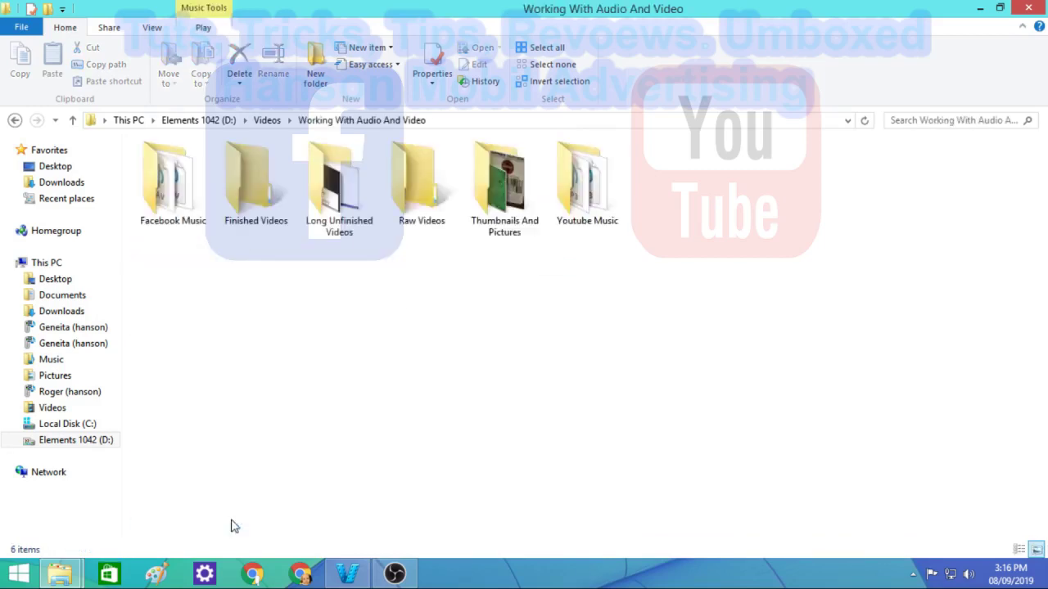
left_click(327, 205)
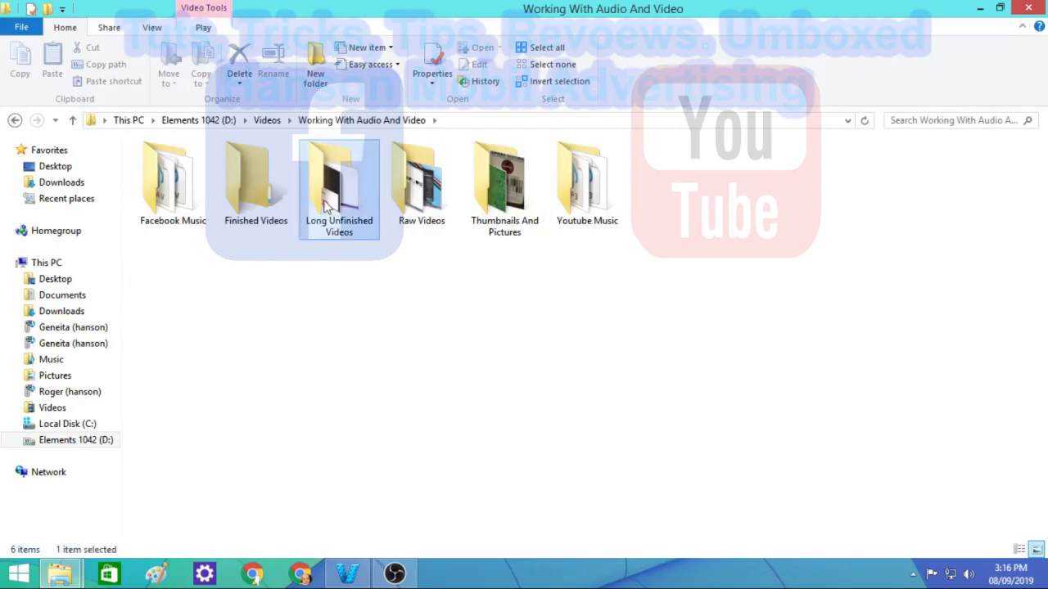
double_click(328, 204)
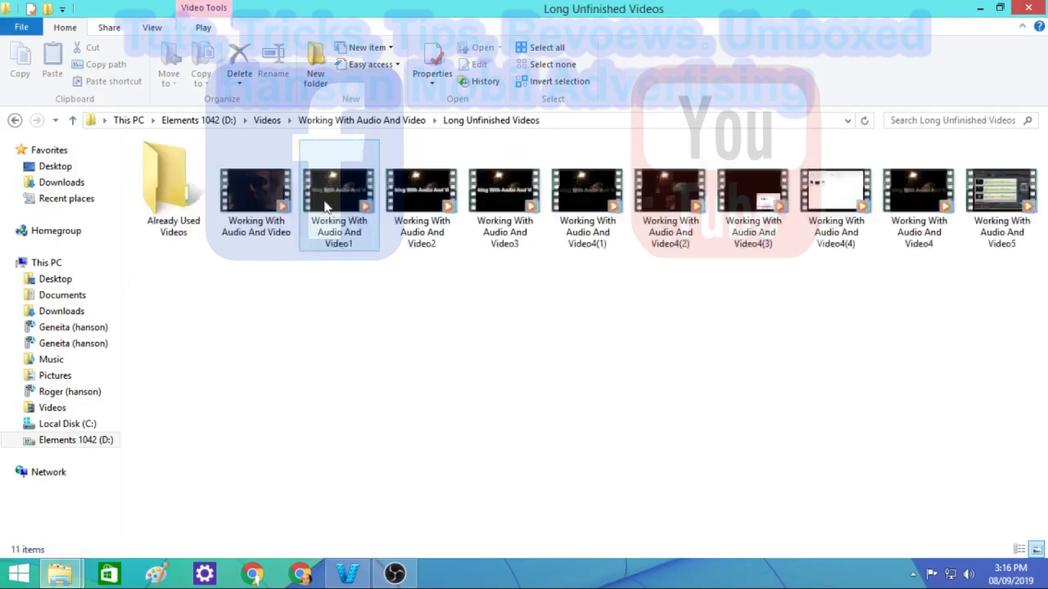
right_click(1000, 200)
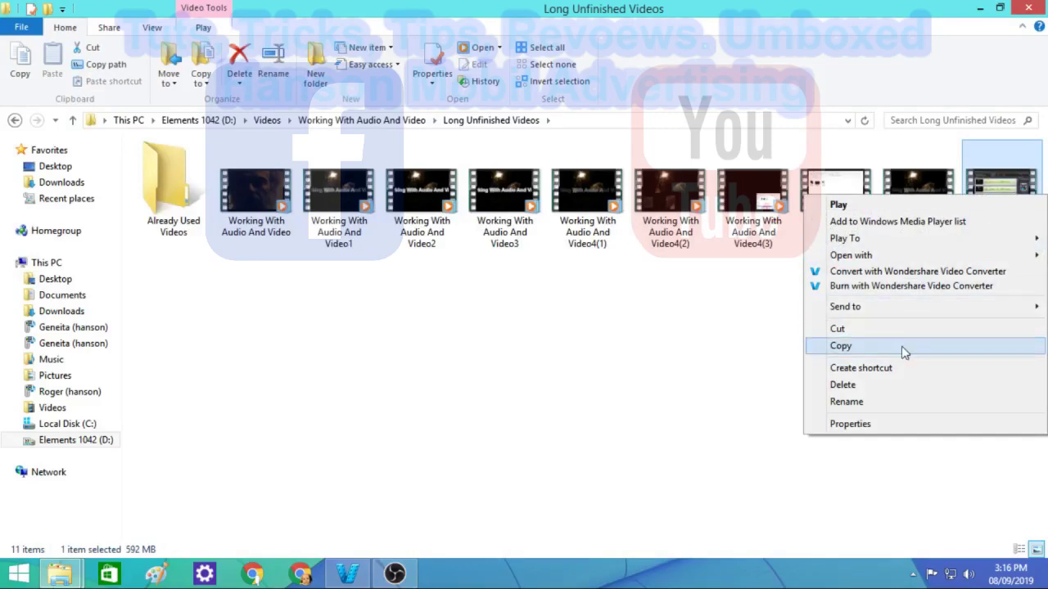
left_click(912, 387)
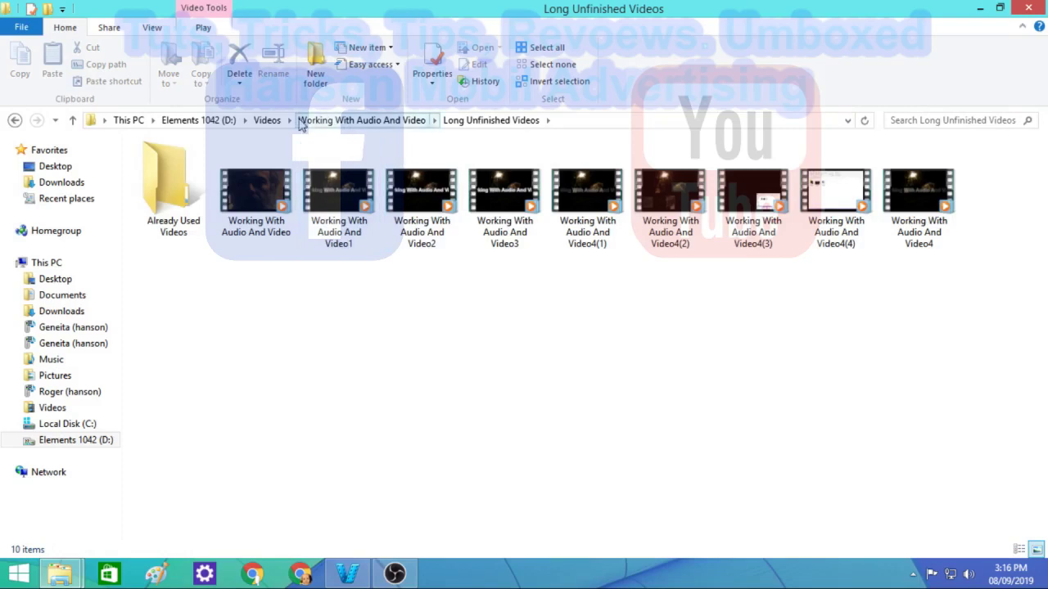
Return to the Temp folder inside Wondershare and check the detailed properties of the merged Working With Audio And Video5 file
left_click(272, 120)
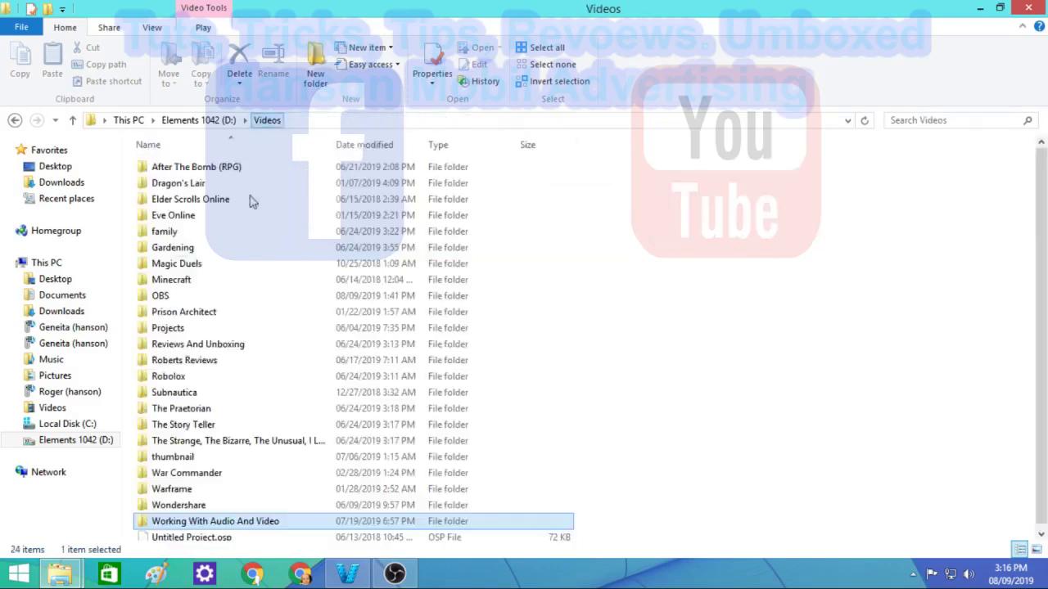
left_click(240, 507)
double_click(240, 508)
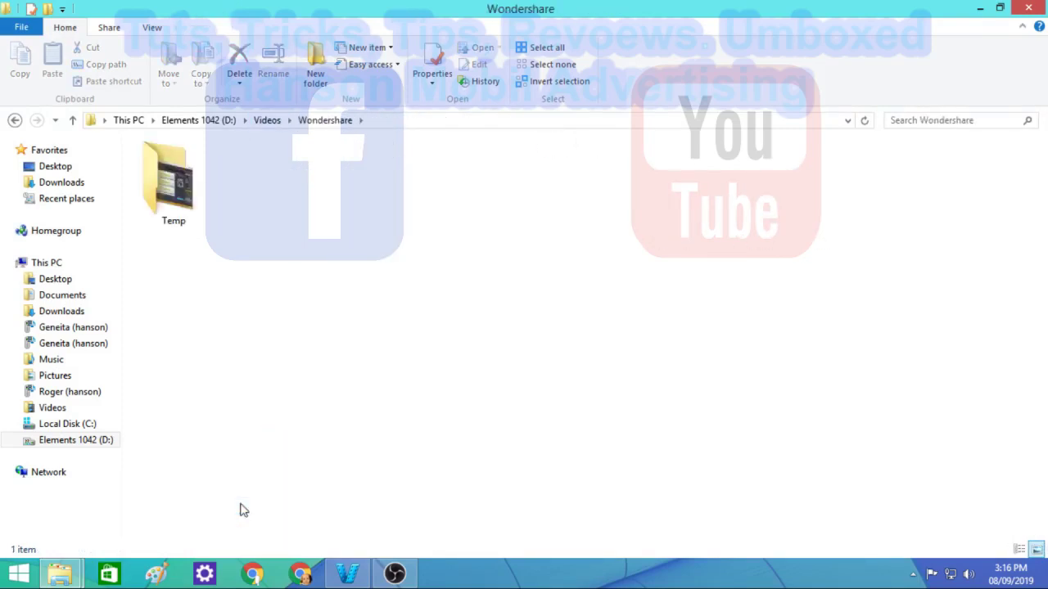
double_click(212, 231)
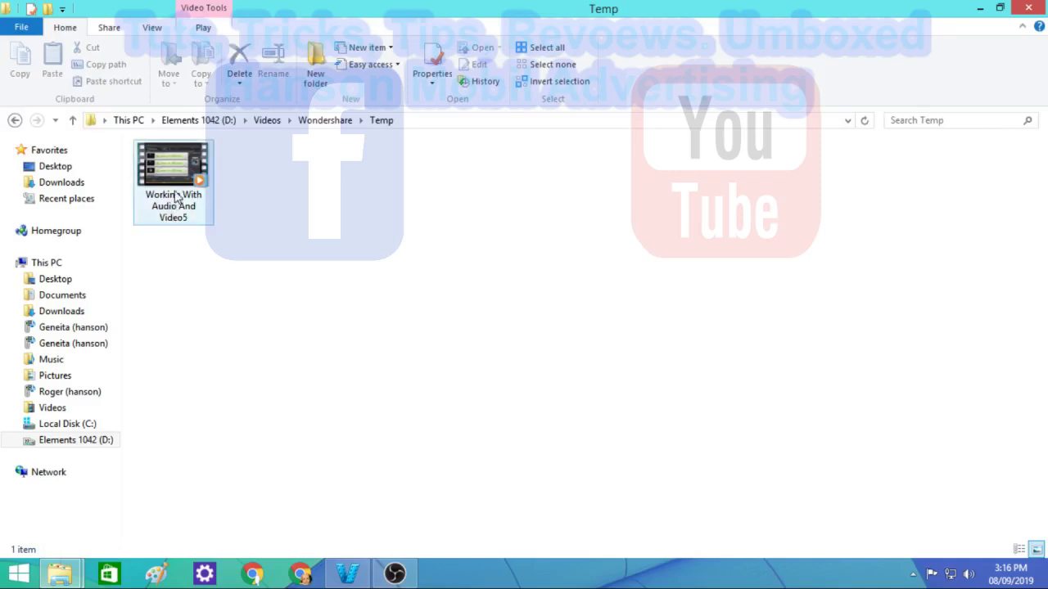
right_click(174, 193)
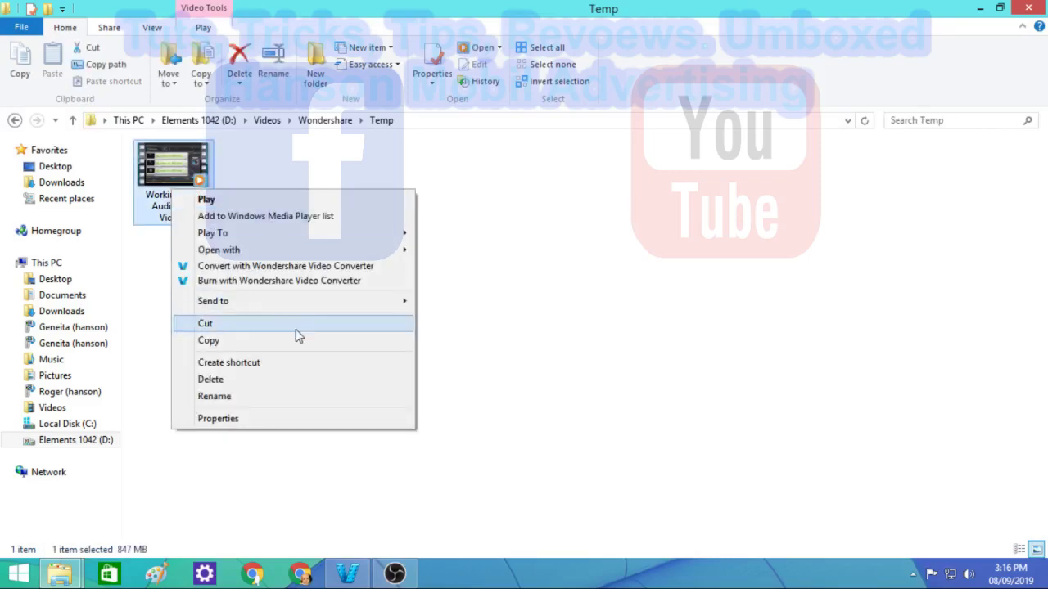
left_click(308, 418)
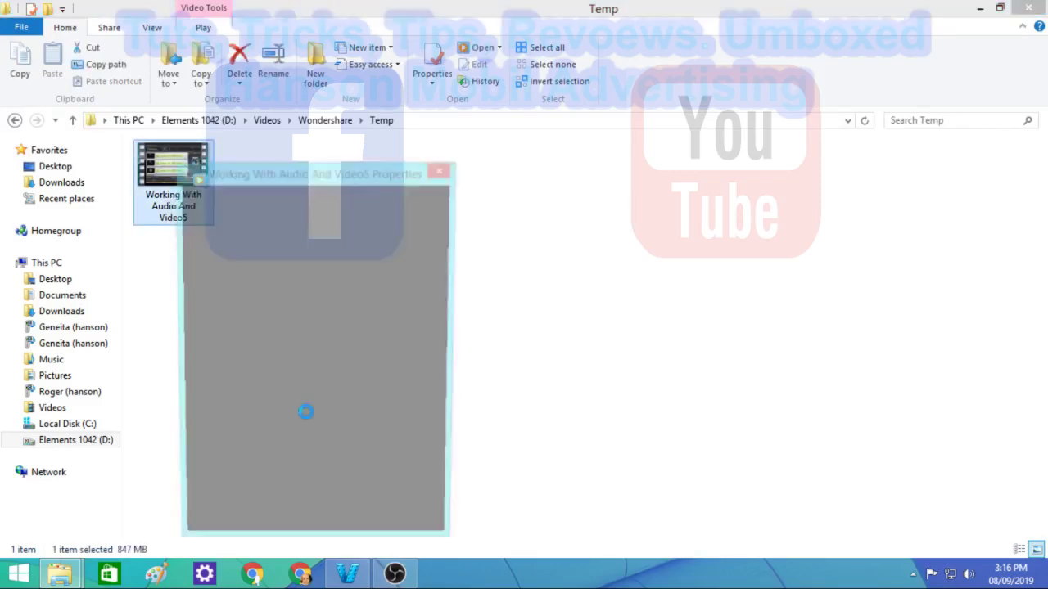
left_click(278, 199)
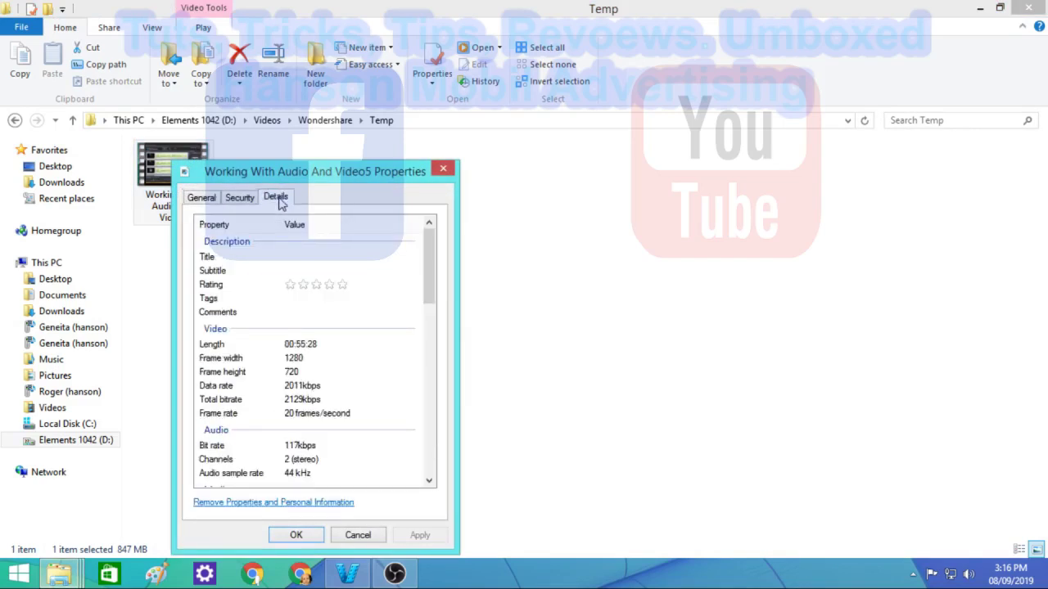
left_click(443, 171)
Move the merged Working With Audio And Video5 file from Temp into the Long Unfinished Videos folder of Working With Audio And Video
right_click(160, 192)
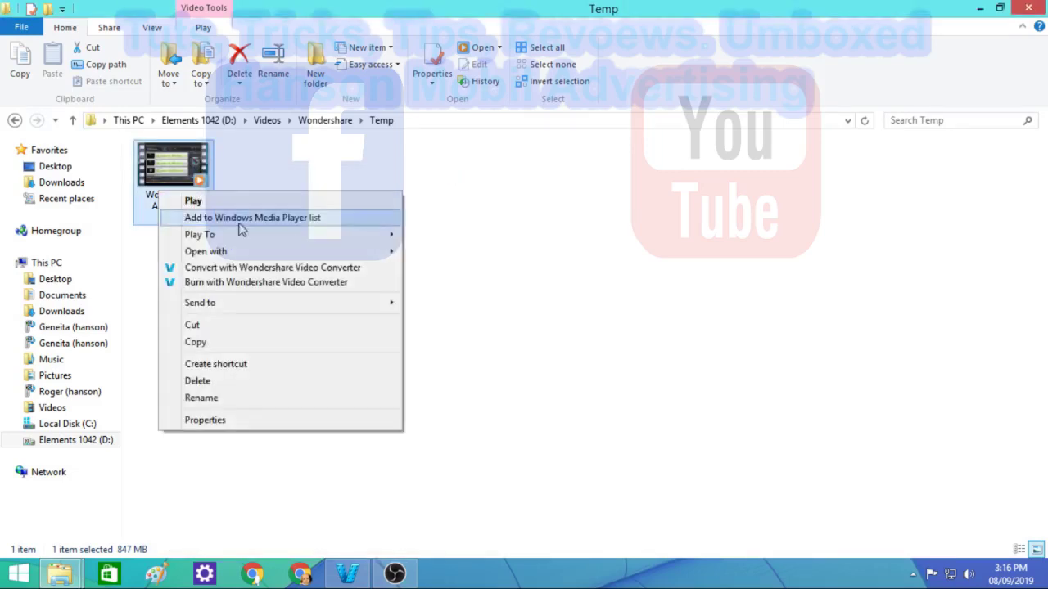
left_click(253, 327)
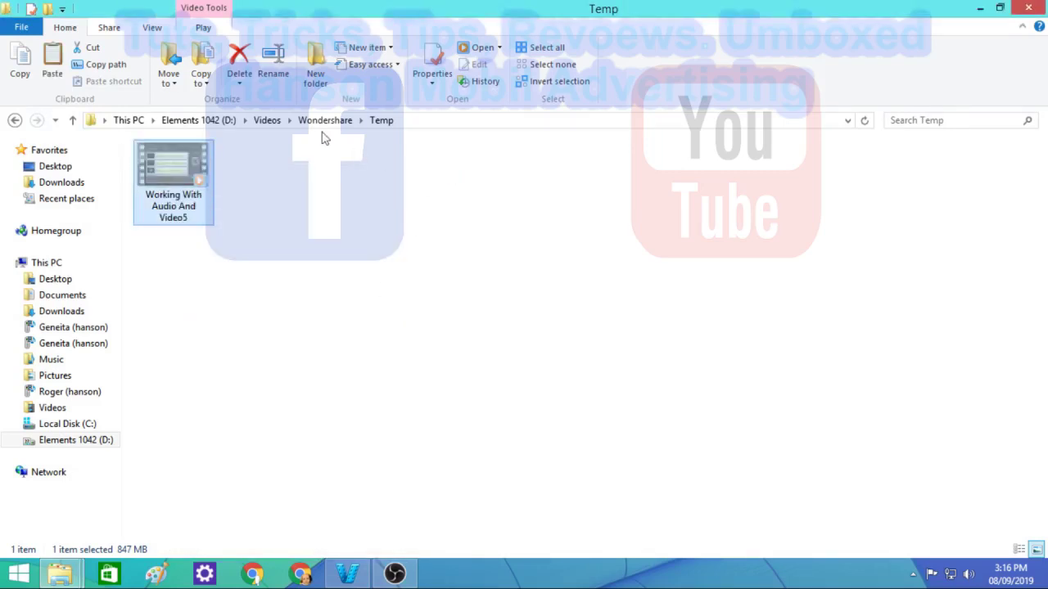
left_click(269, 128)
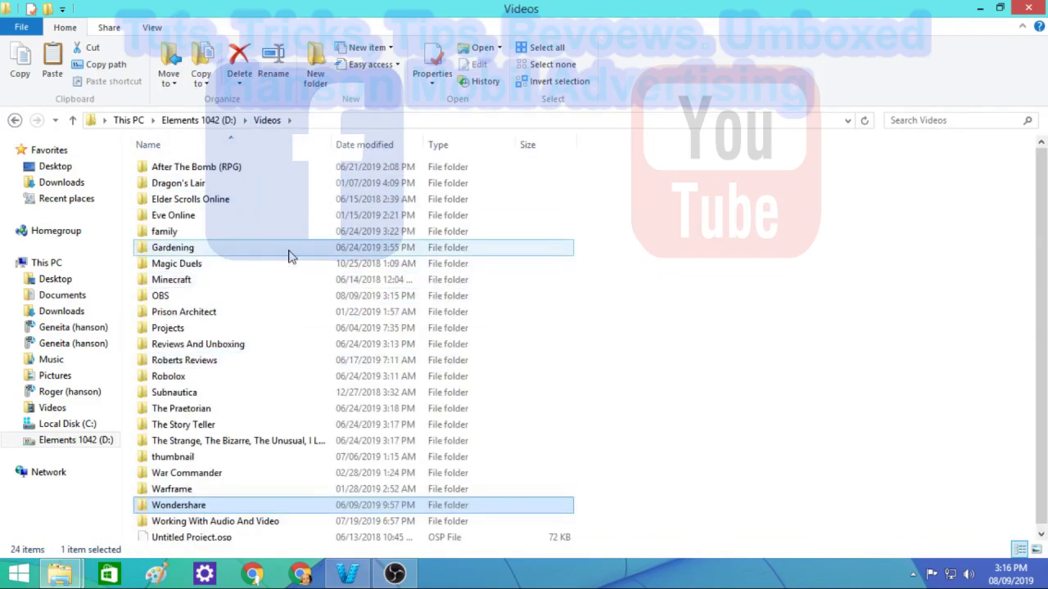
left_click(264, 522)
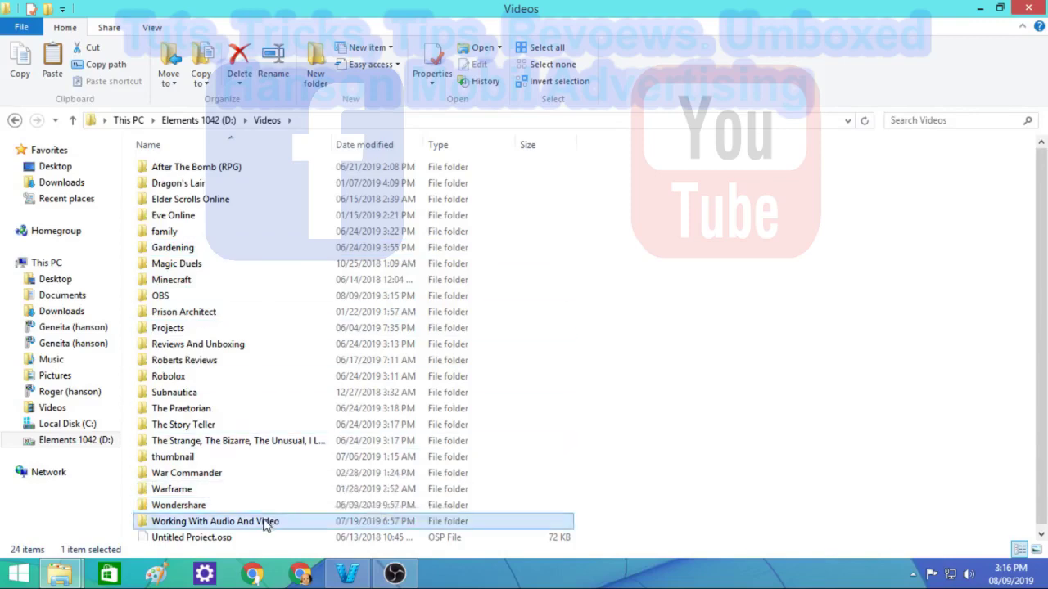
double_click(264, 524)
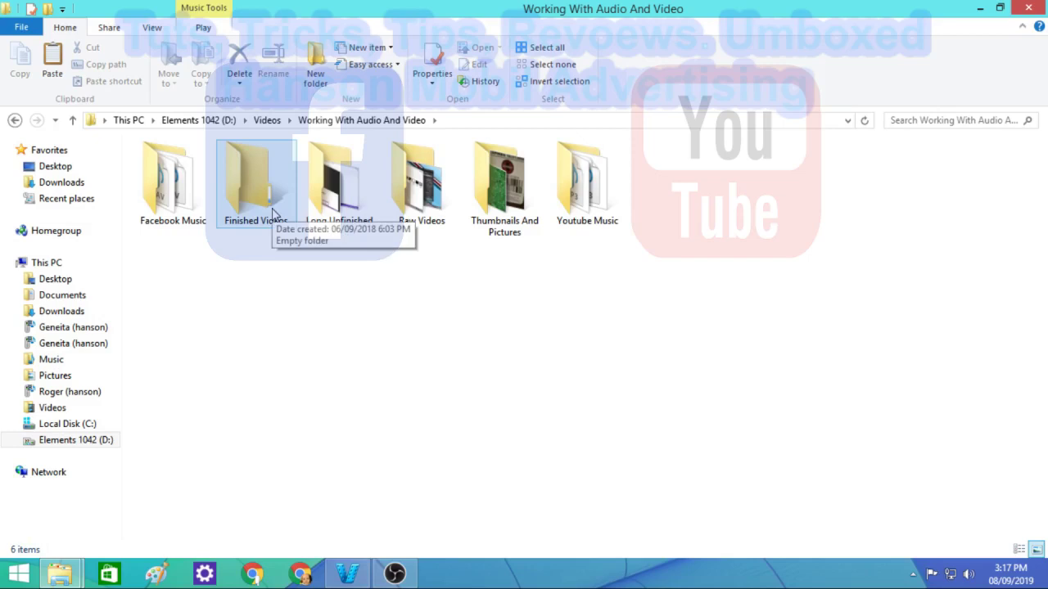
double_click(327, 197)
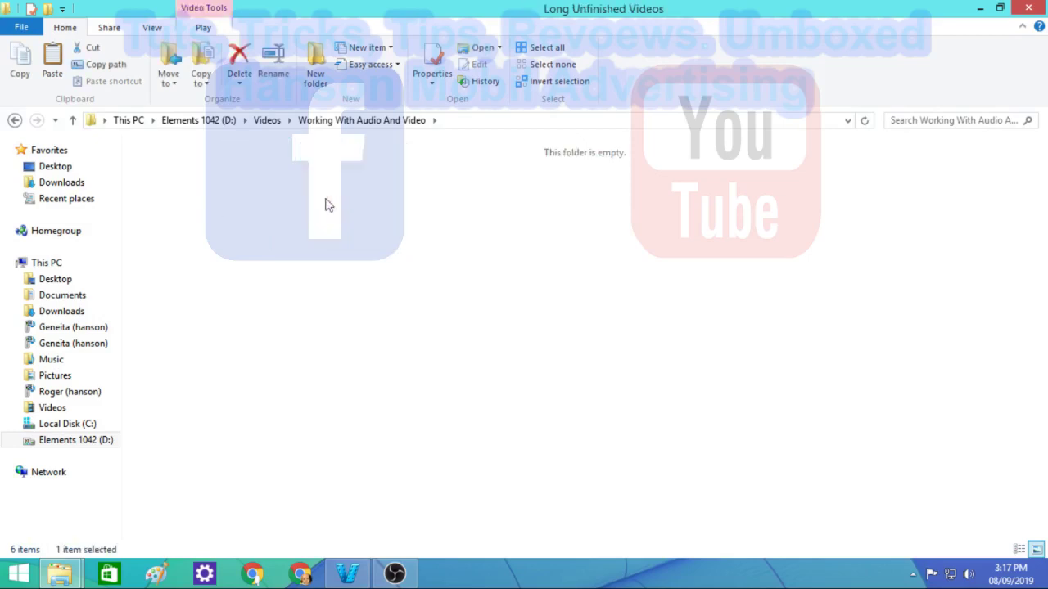
right_click(580, 330)
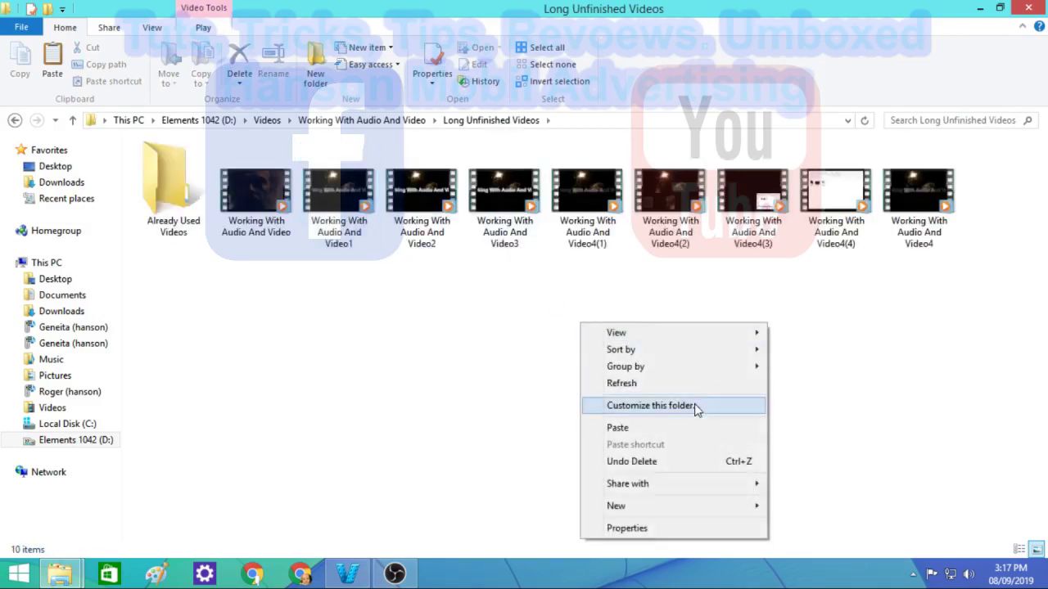
left_click(692, 429)
left_click(688, 432)
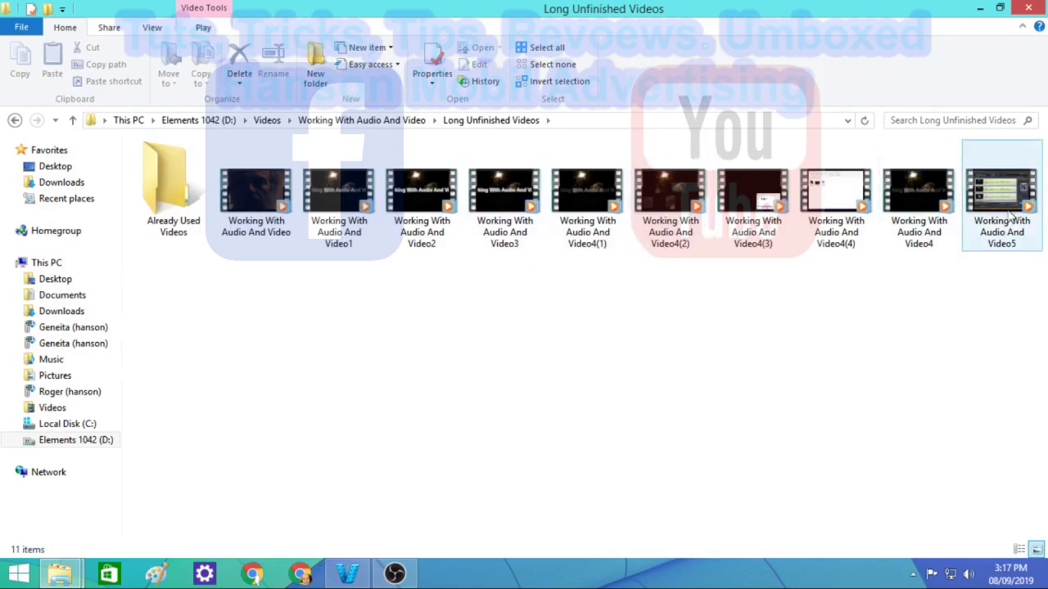
Switch to Video Converter, turn off merging all videos into one file, and remove every clip from the conversion list
left_click(348, 575)
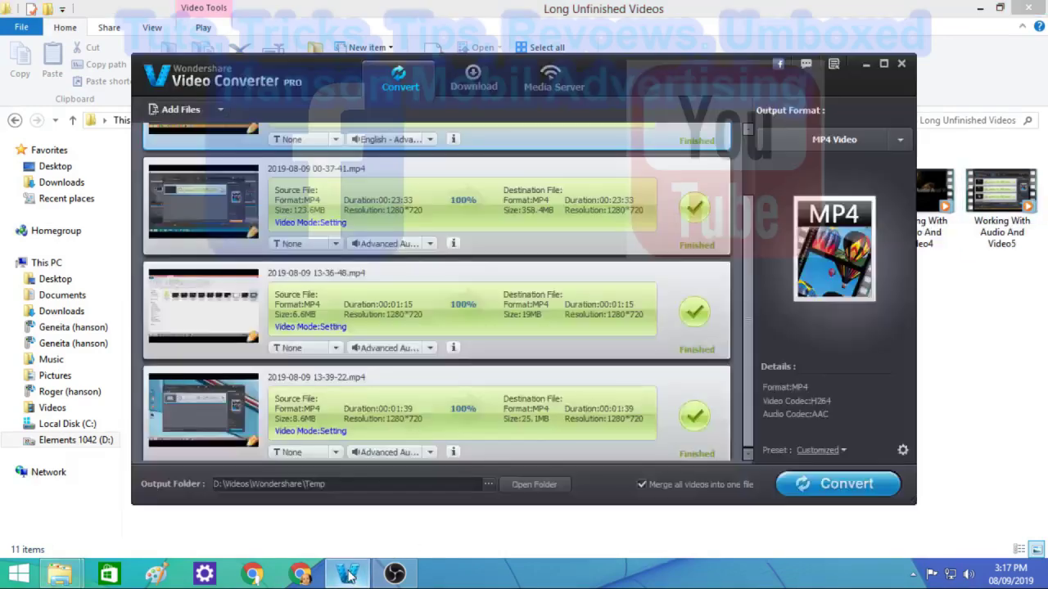
left_click(642, 484)
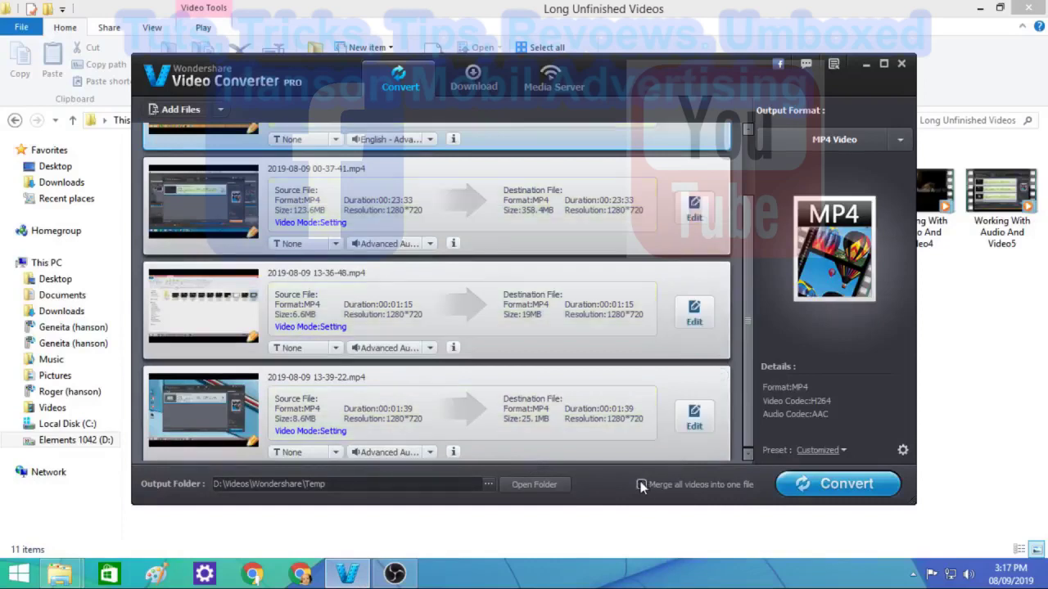
left_click(724, 376)
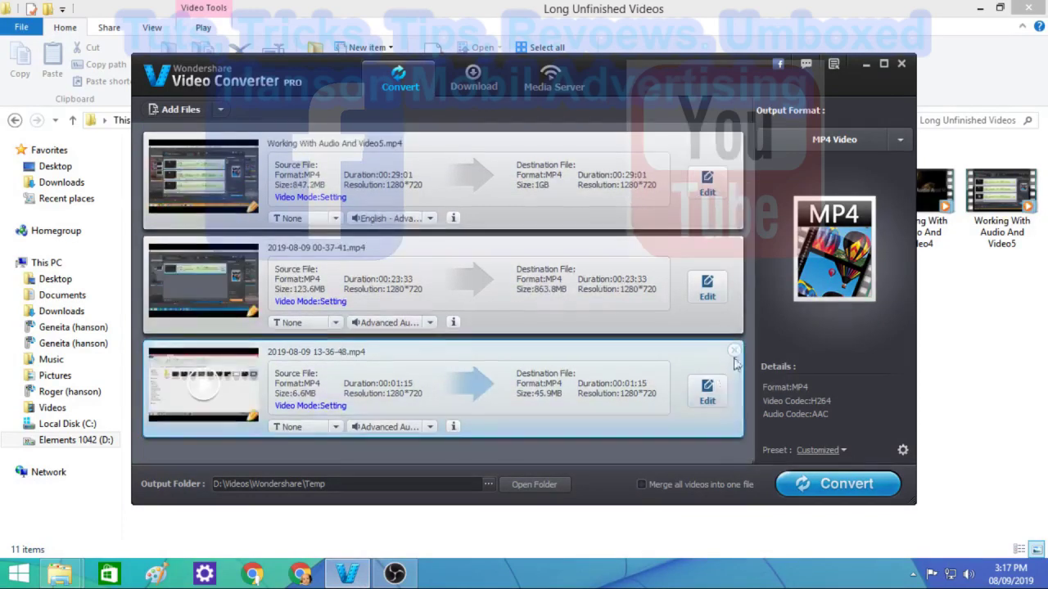
left_click(732, 351)
left_click(735, 246)
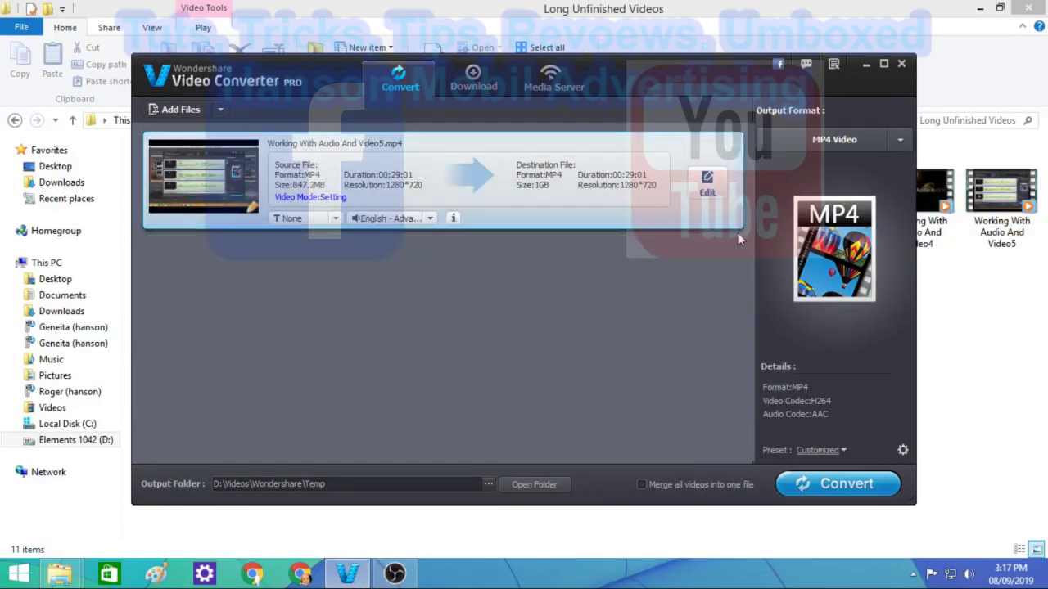
left_click(735, 139)
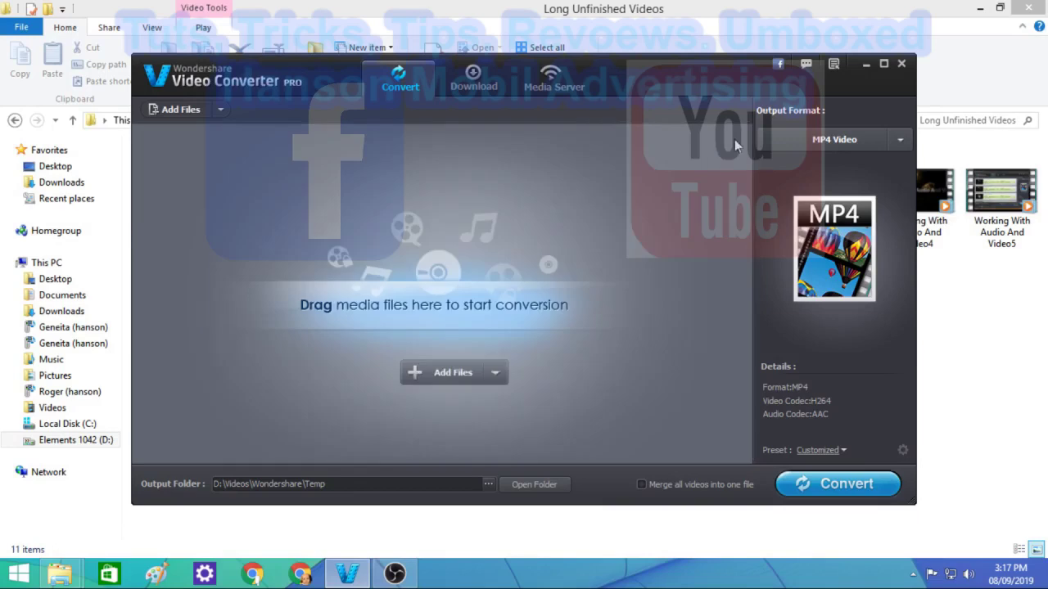
Add Working With Audio And Video5 from the Long Unfinished Videos folder to the conversion list
left_click(443, 381)
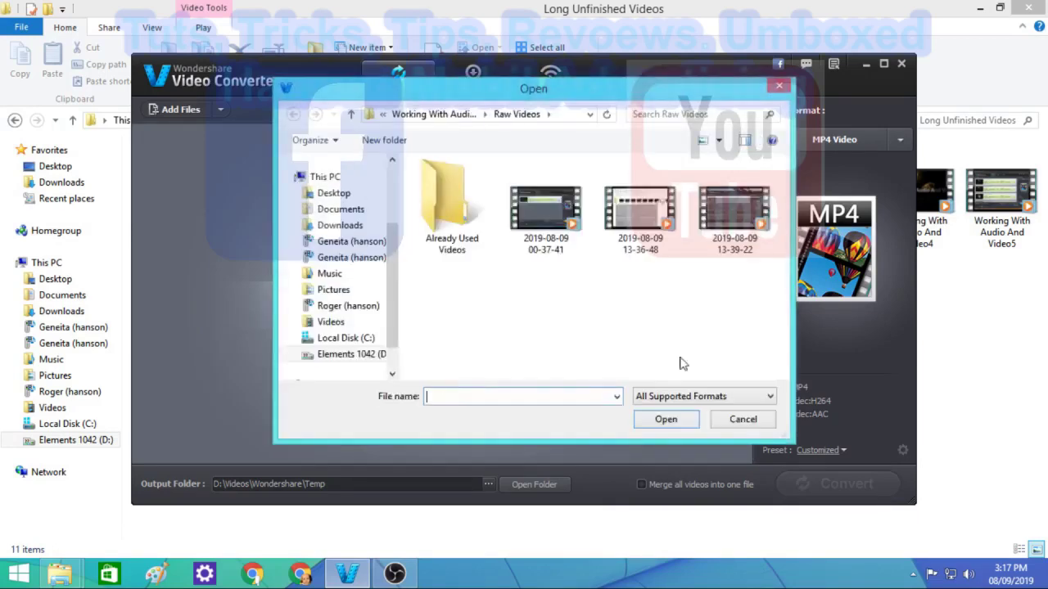
left_click(437, 114)
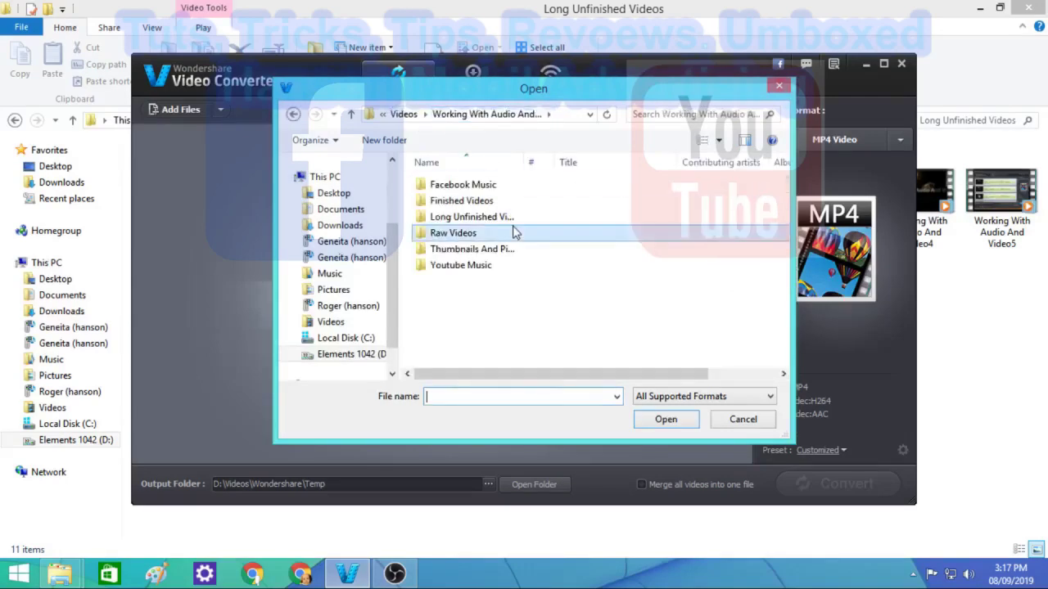
double_click(532, 217)
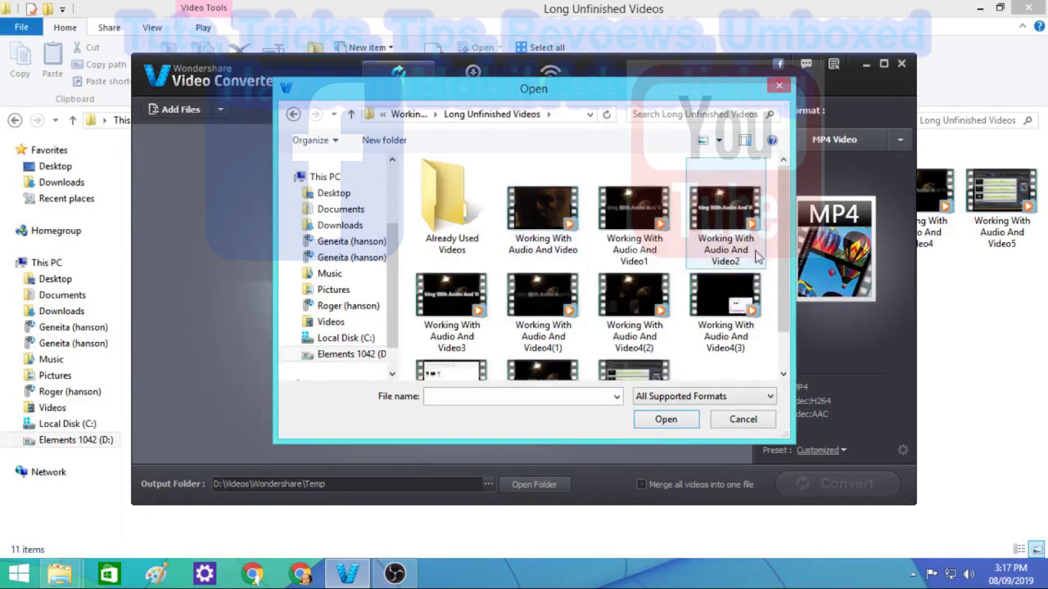
scroll(786, 303, "down", 1)
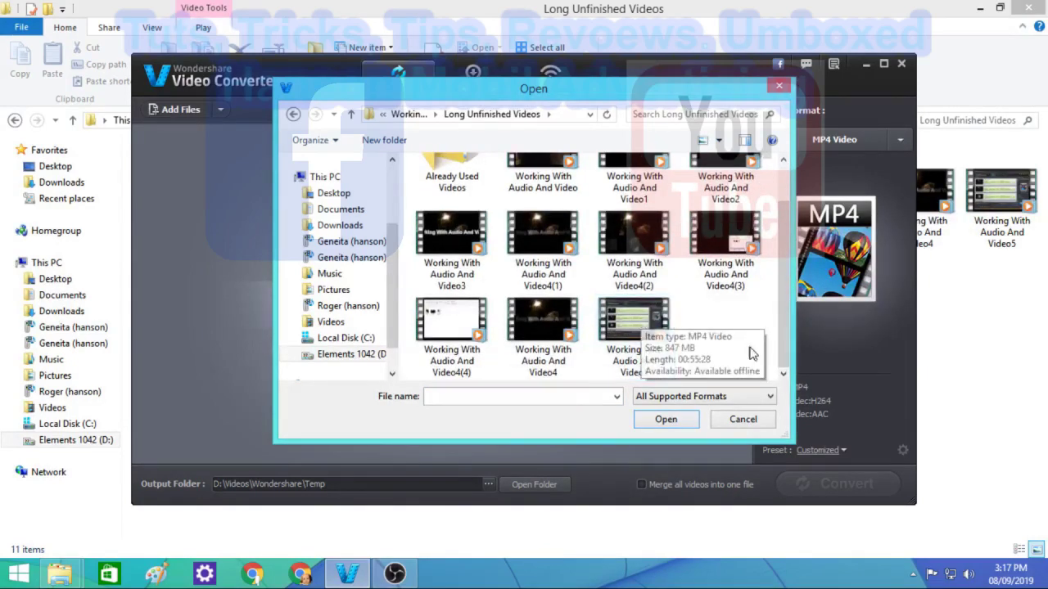
left_click(647, 342)
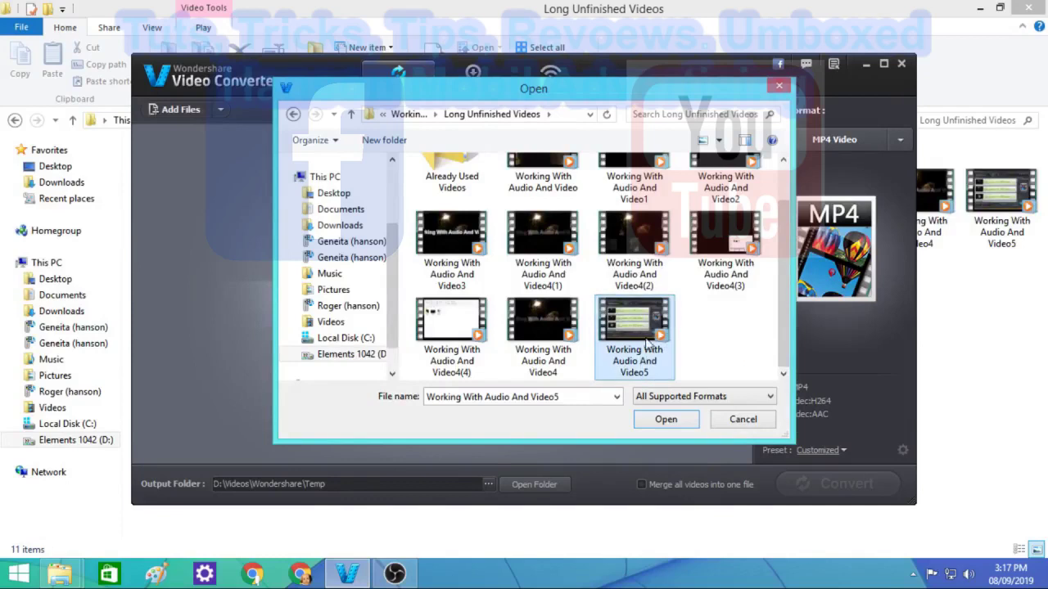
left_click(655, 422)
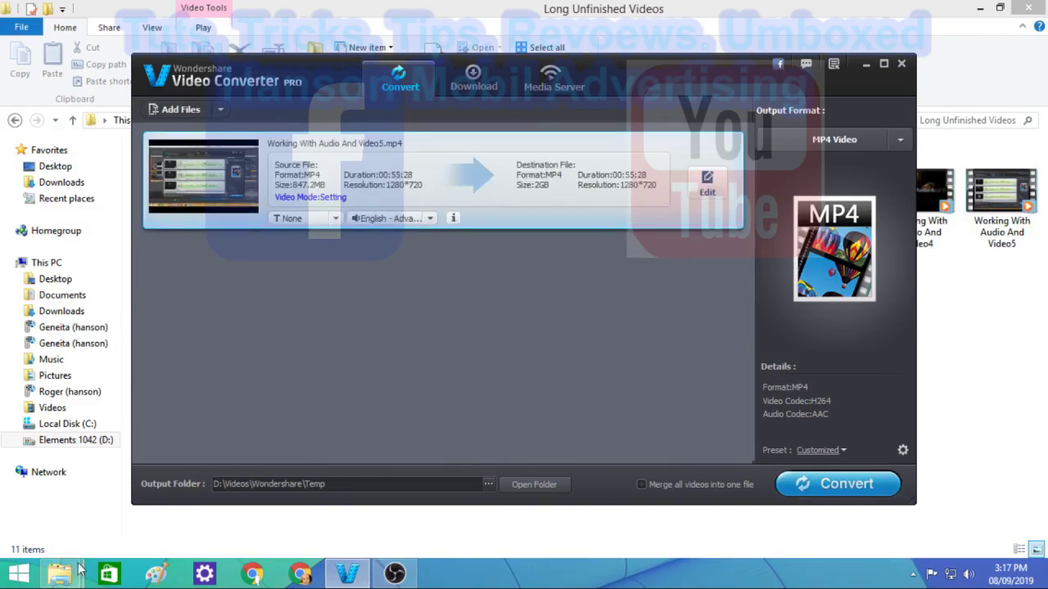
mouse_move(64, 573)
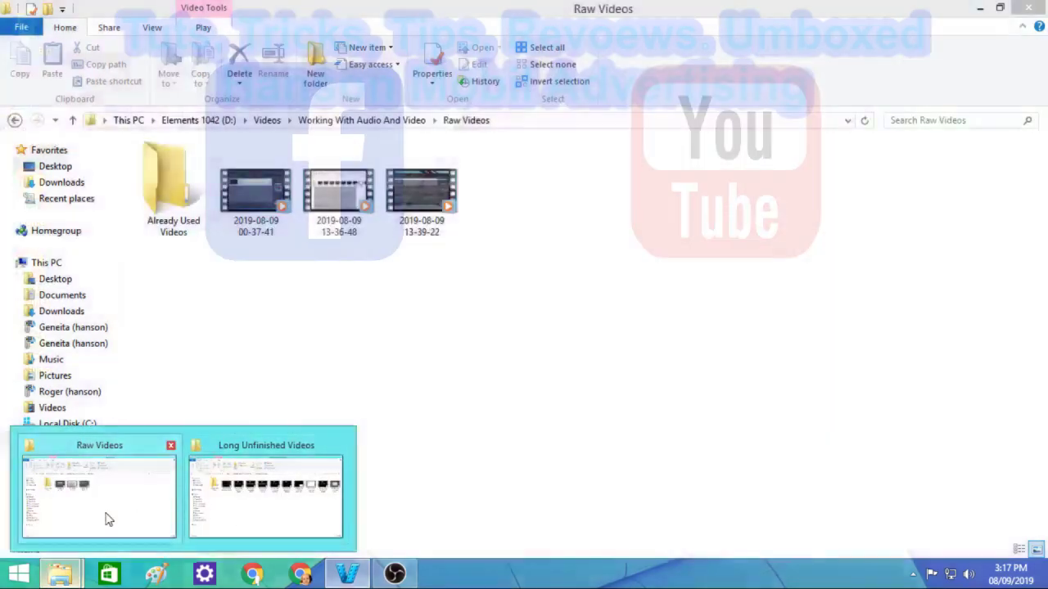
left_click(105, 519)
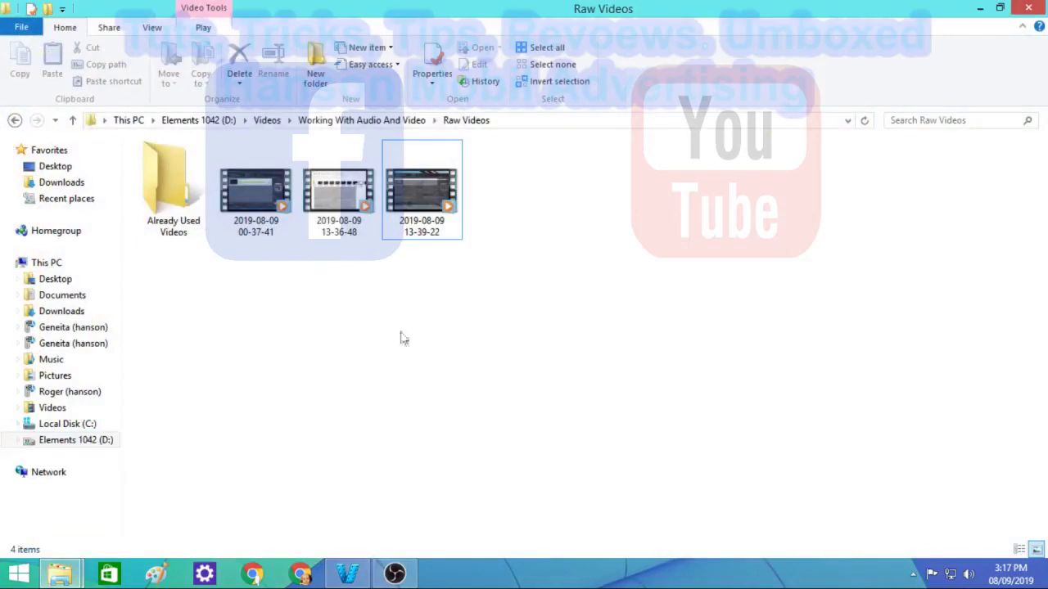
left_click(245, 215)
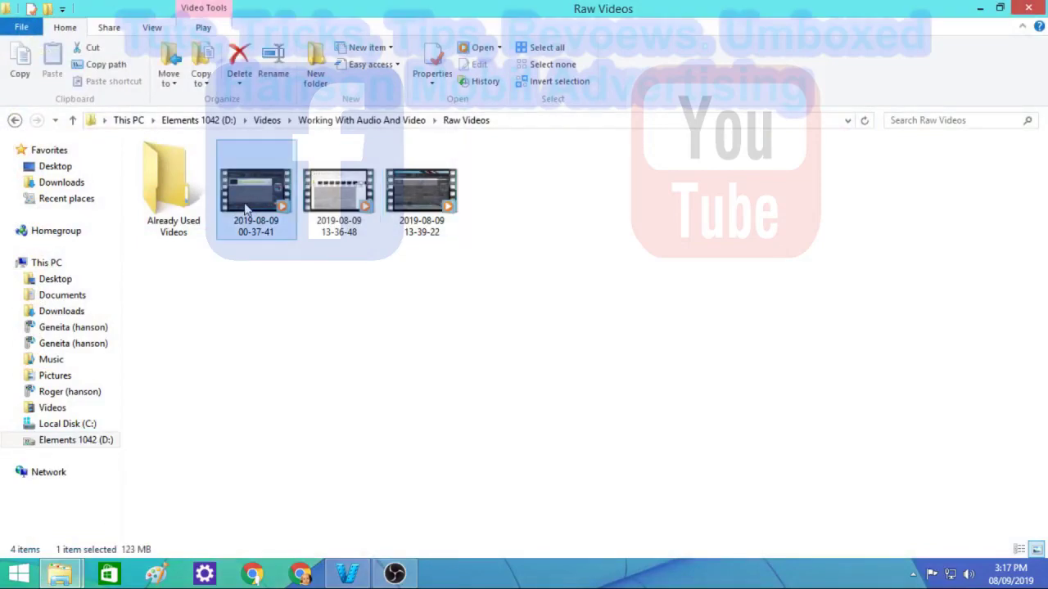
left_click(428, 204, "shift")
right_click(428, 203)
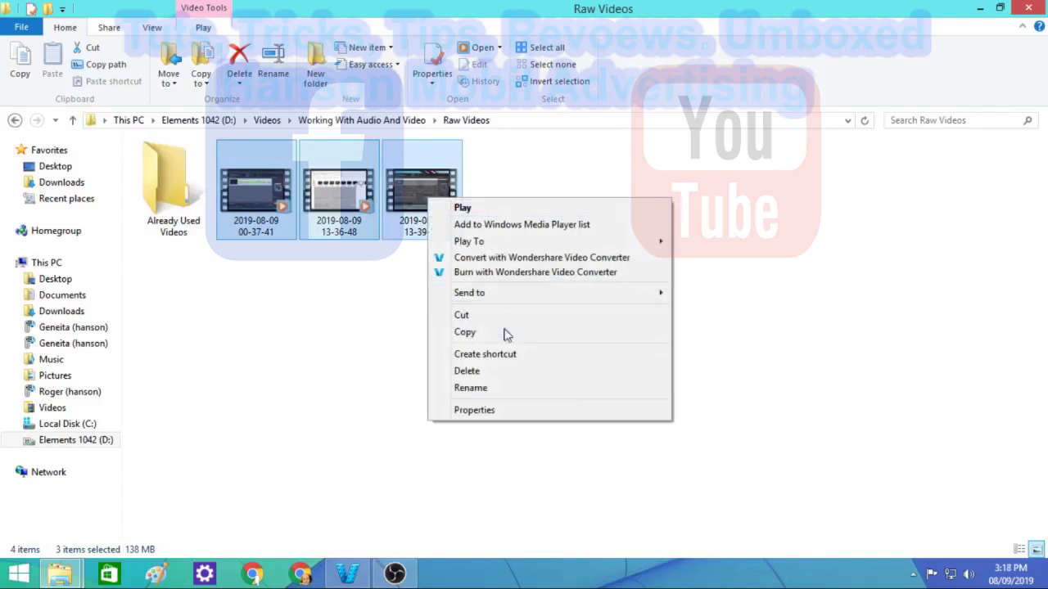
left_click(503, 371)
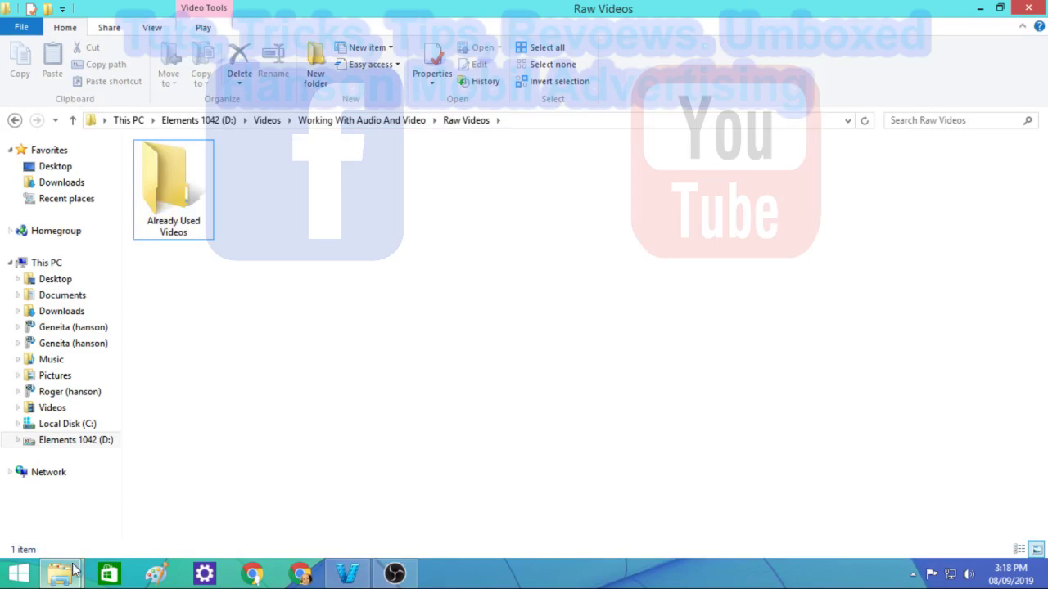
Check the contents of the Long Unfinished Videos and Raw Videos folders, and switch to OBS Studio
mouse_move(60, 573)
left_click(288, 526)
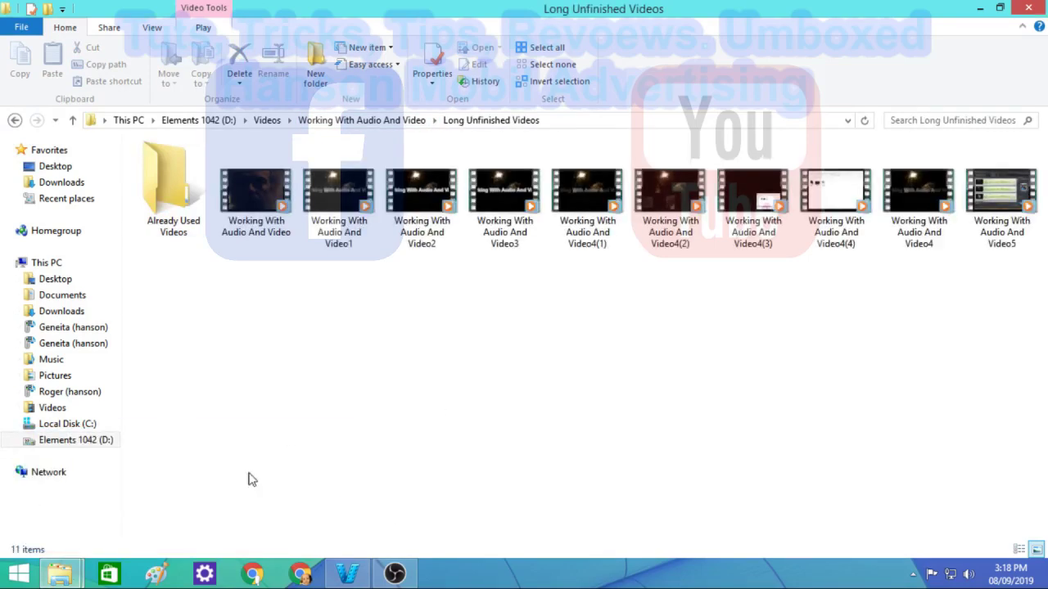
mouse_move(60, 573)
left_click(151, 491)
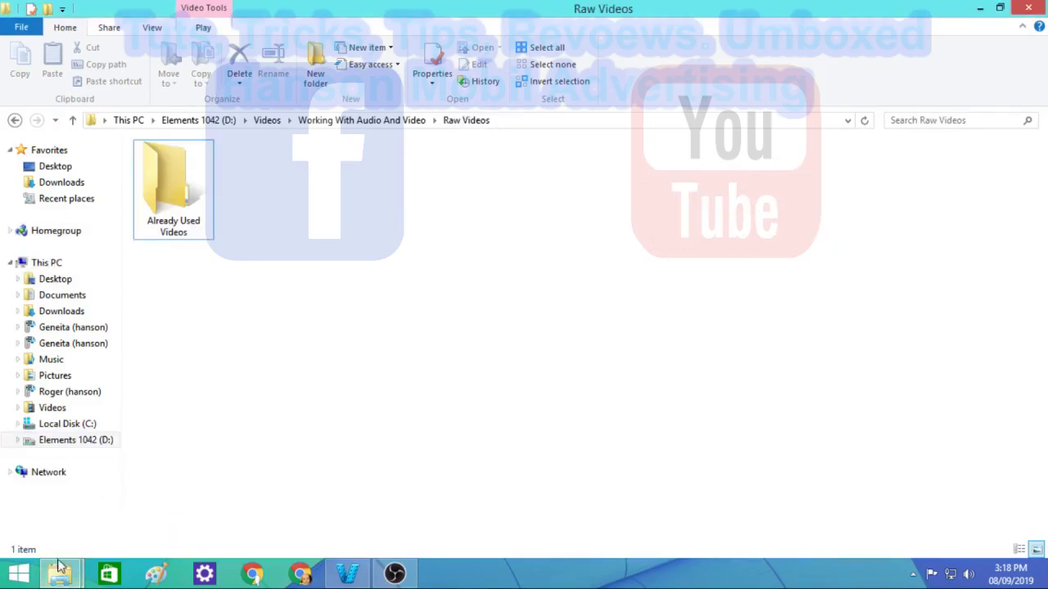
left_click(395, 574)
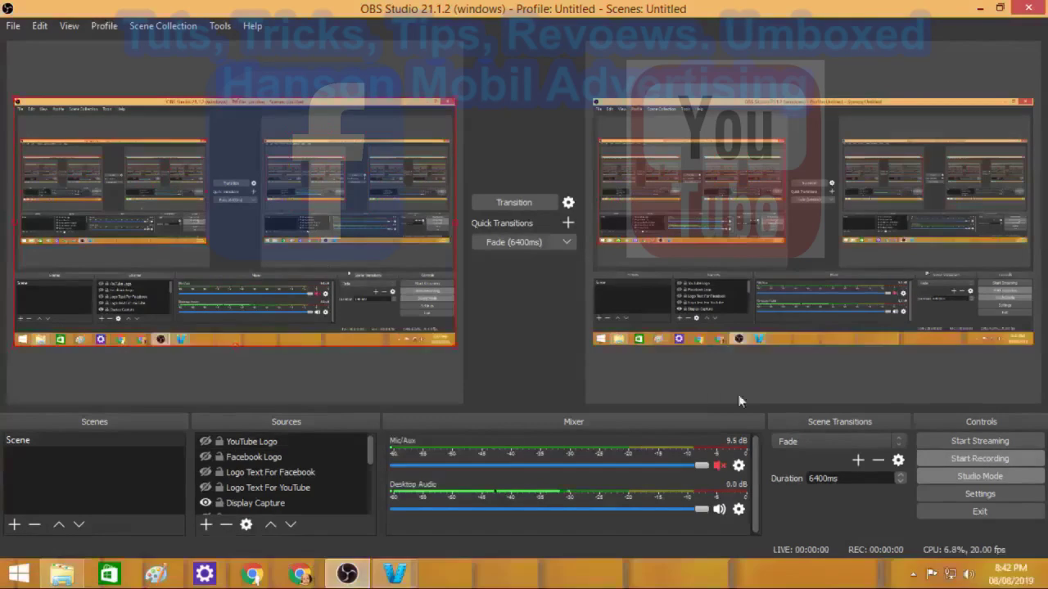
Switch to Video Converter, review the clips down to the end of the list, and open the output folder
left_click(394, 574)
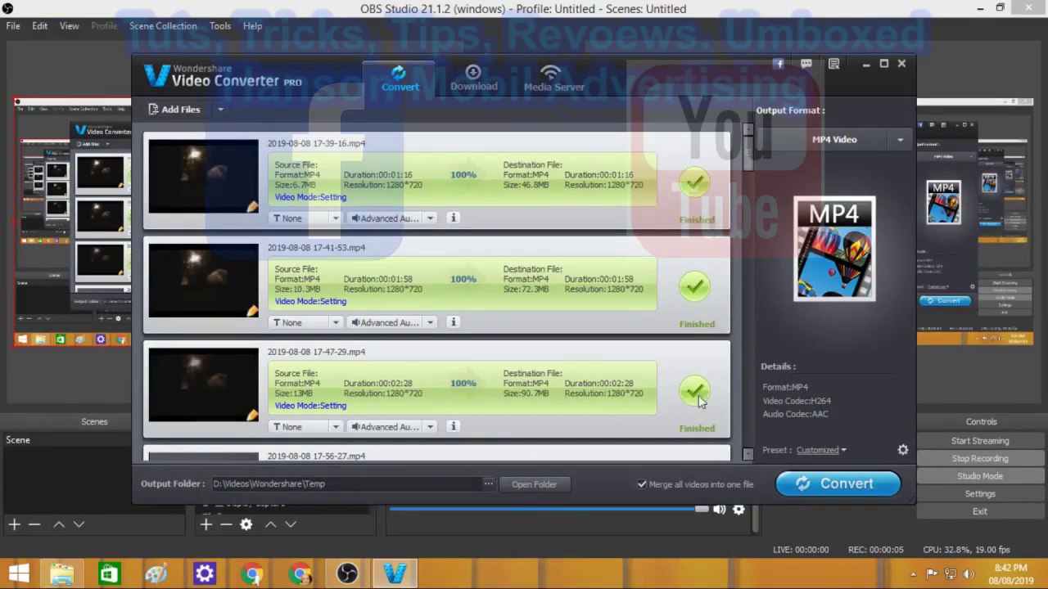
left_click_drag(752, 149, 759, 437)
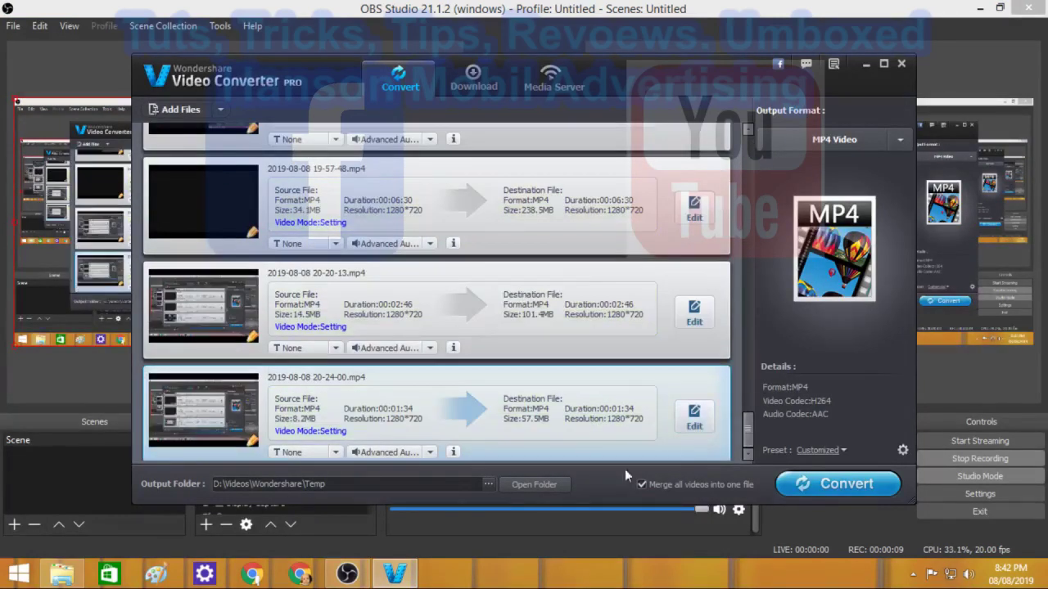
left_click(533, 485)
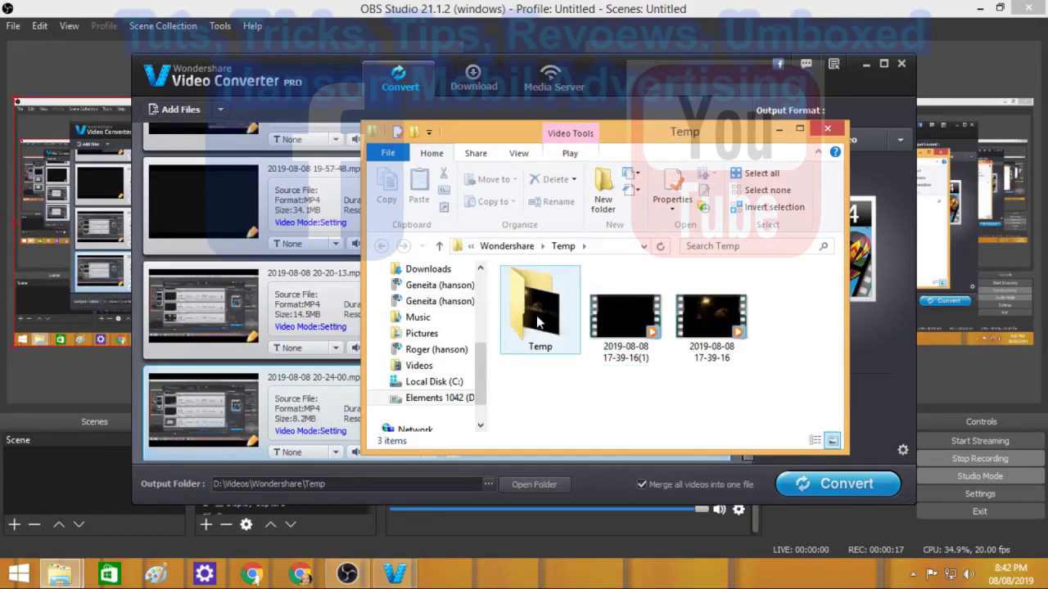
left_click(633, 320)
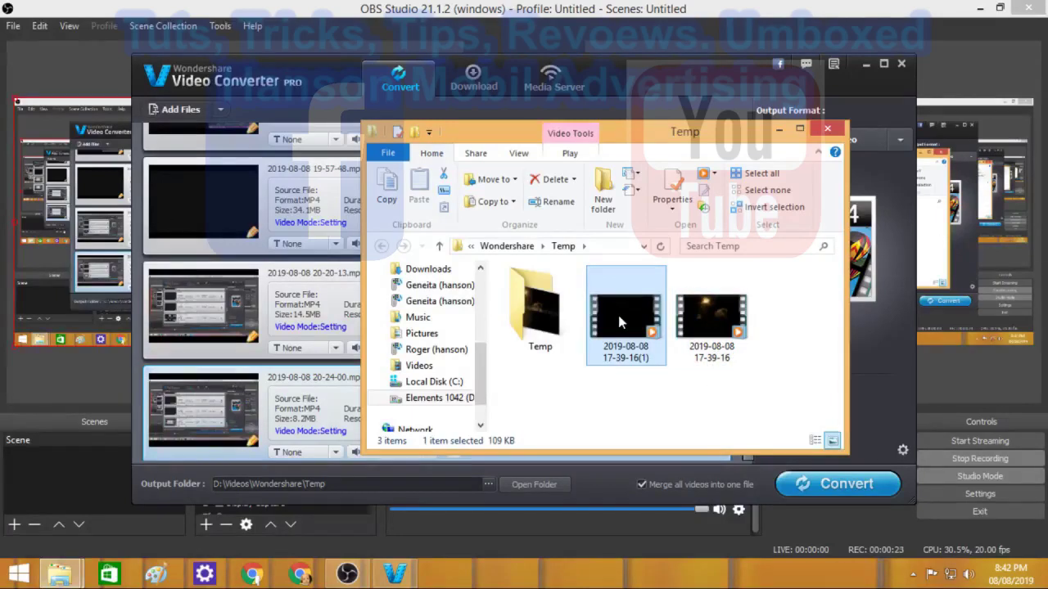
mouse_move(618, 316)
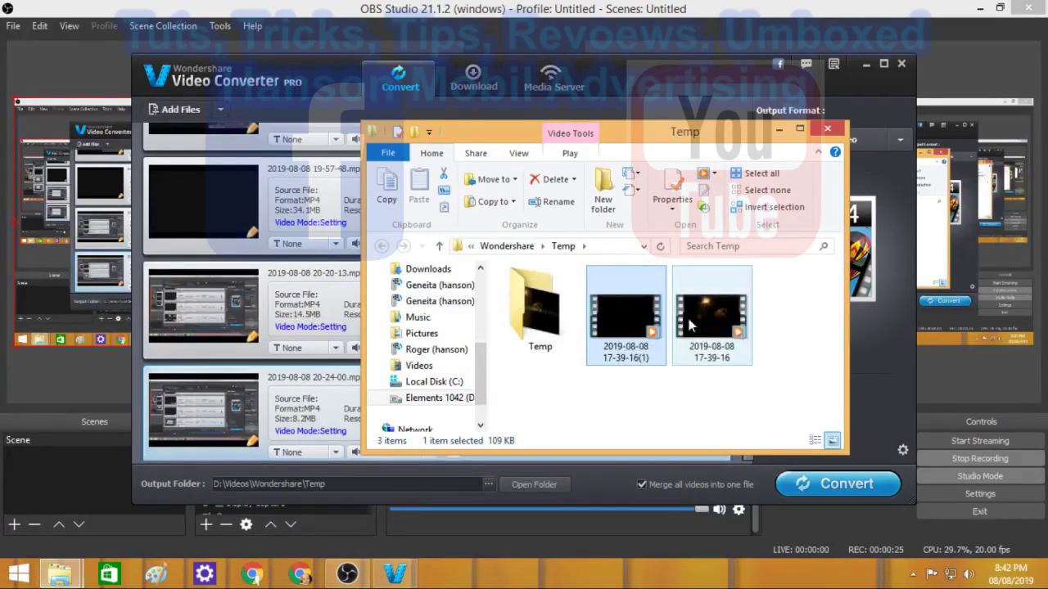
left_click(715, 331, "ctrl")
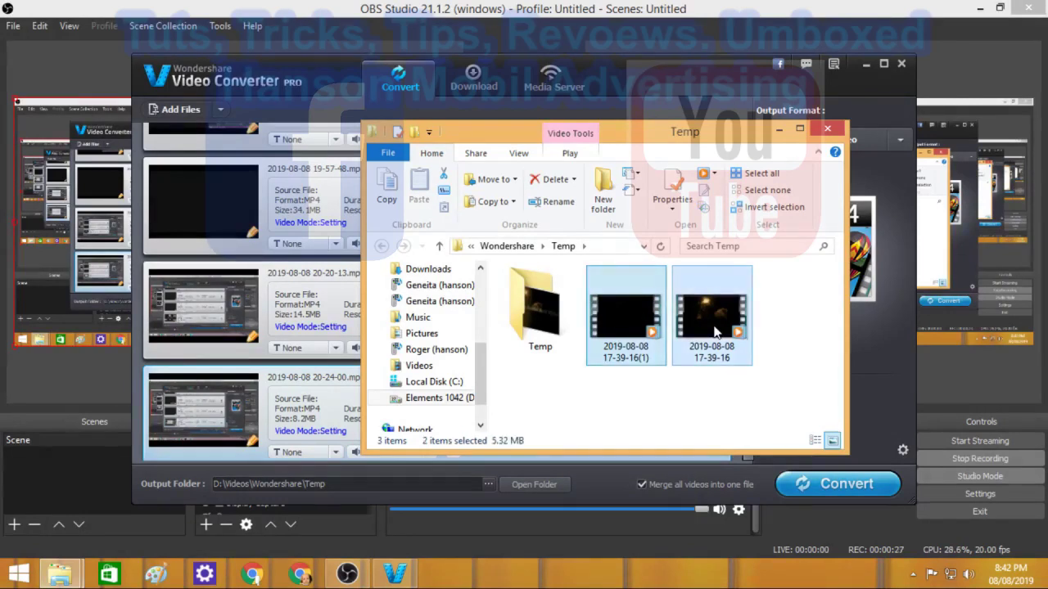
right_click(715, 330)
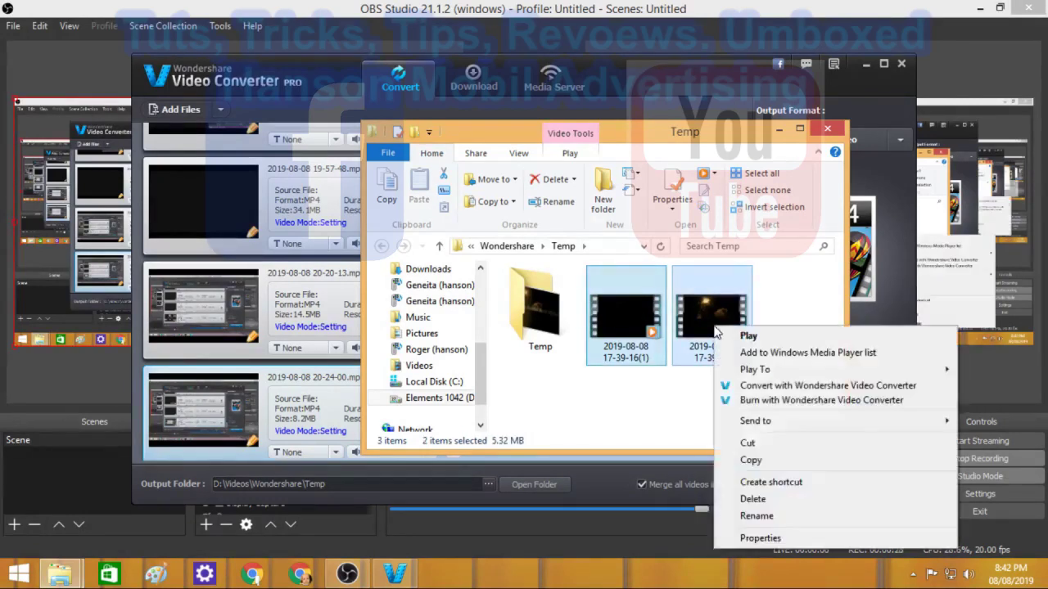
left_click(776, 498)
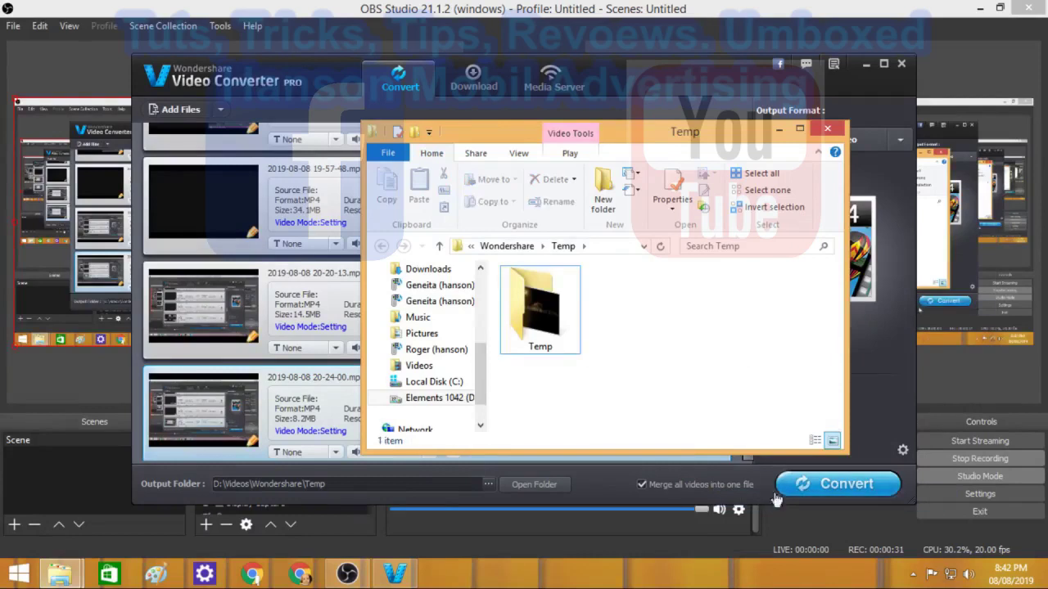
double_click(539, 310)
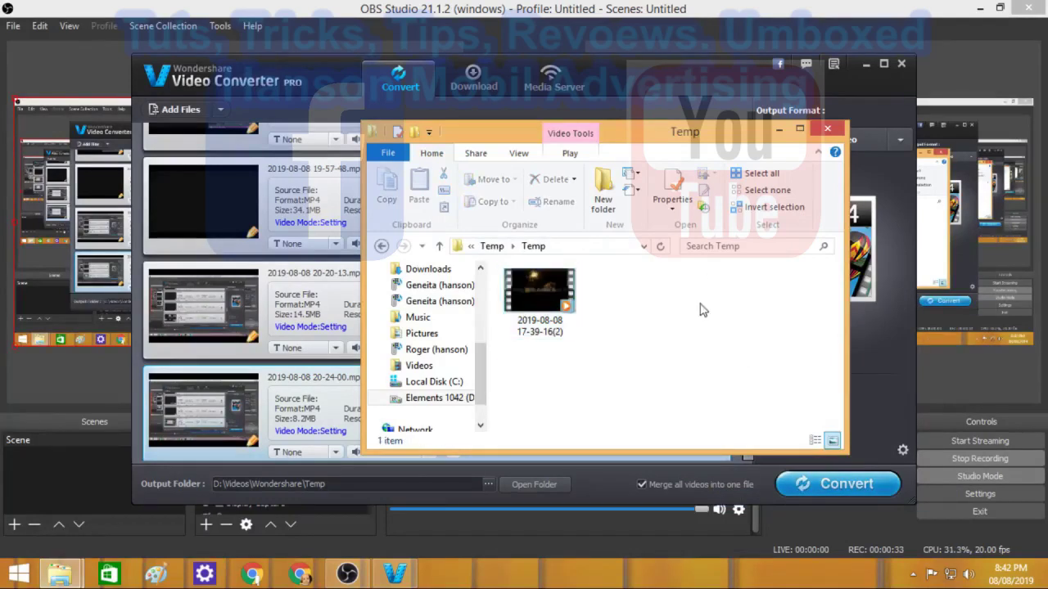
right_click(553, 309)
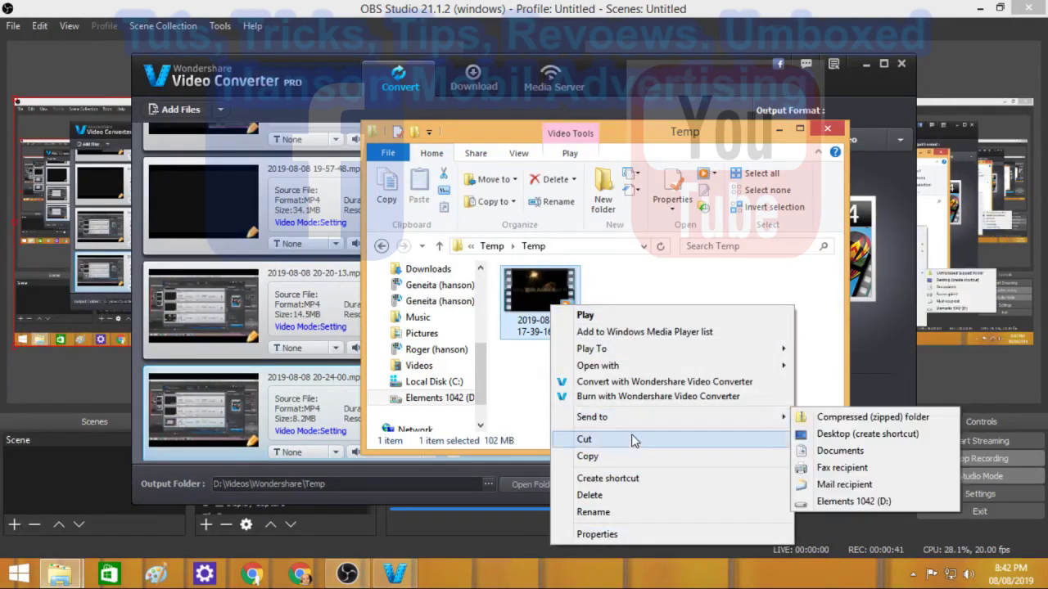
left_click(630, 440)
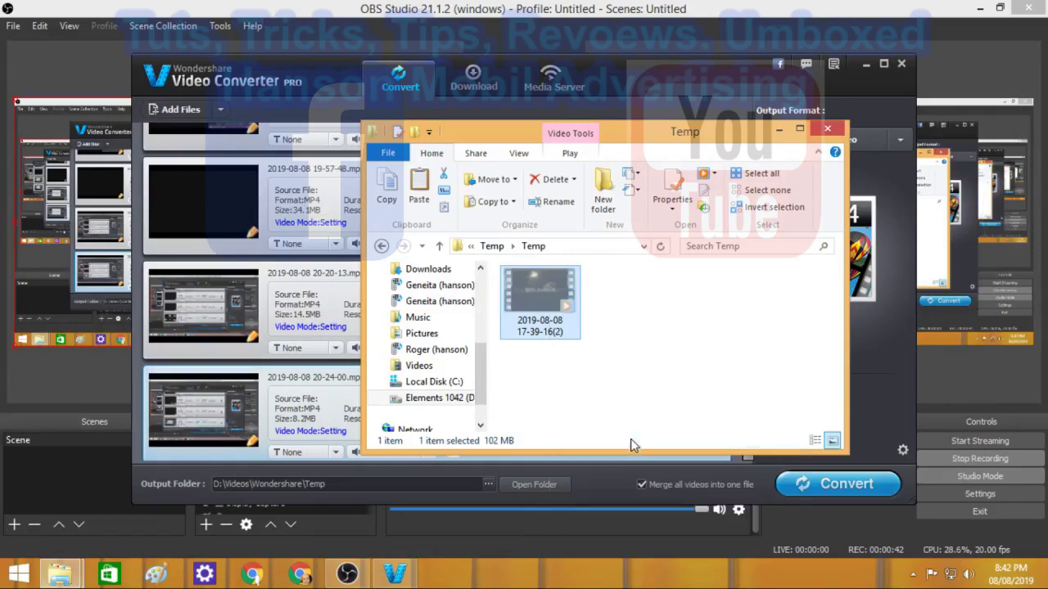
left_click(800, 130)
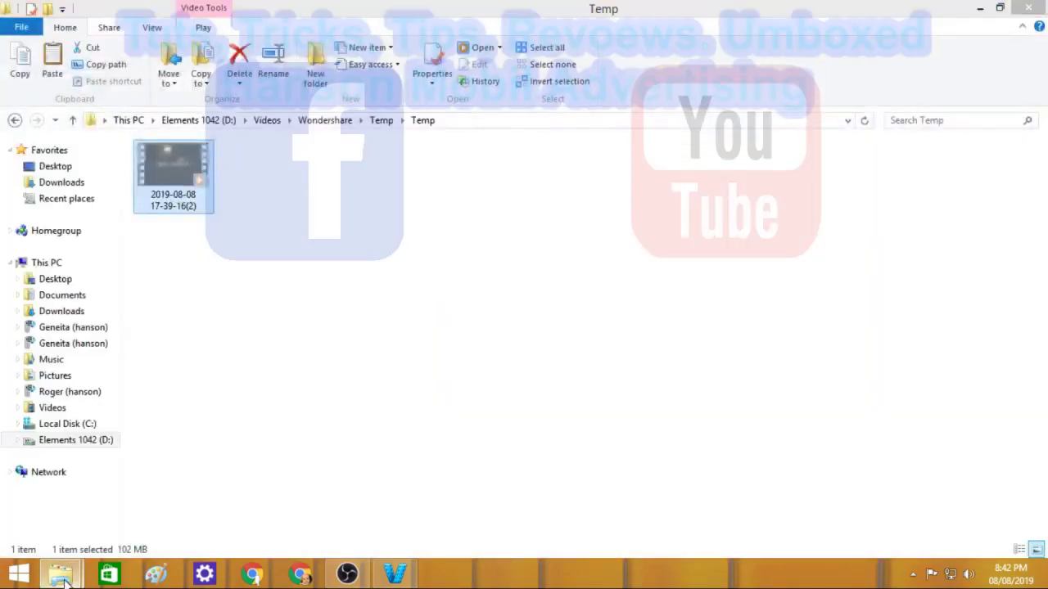
Check the contents of the Already Used Videos folder and return to the Temp folder
mouse_move(59, 573)
left_click(126, 531)
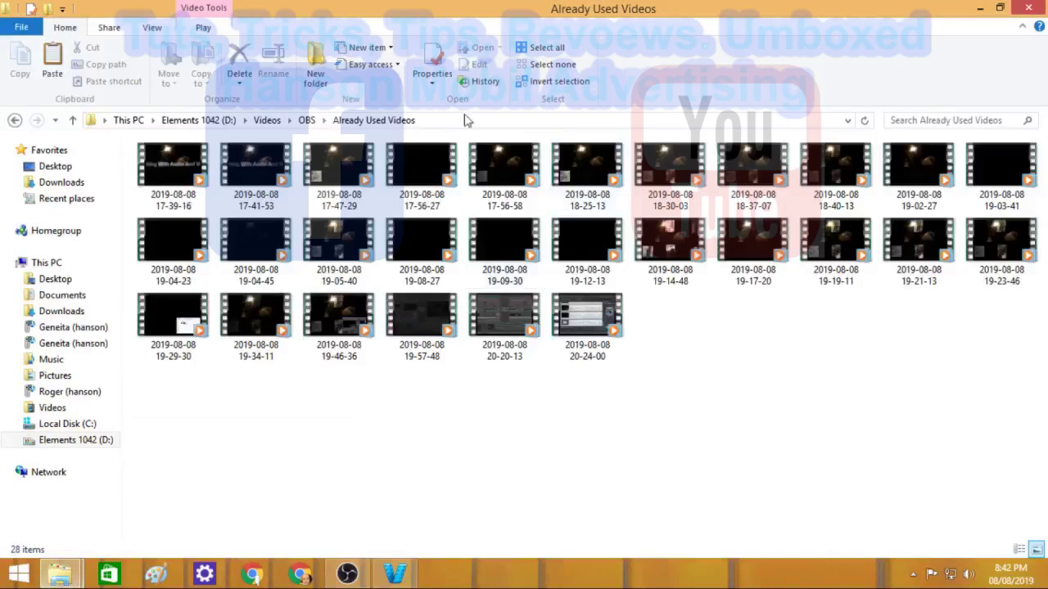
mouse_move(53, 579)
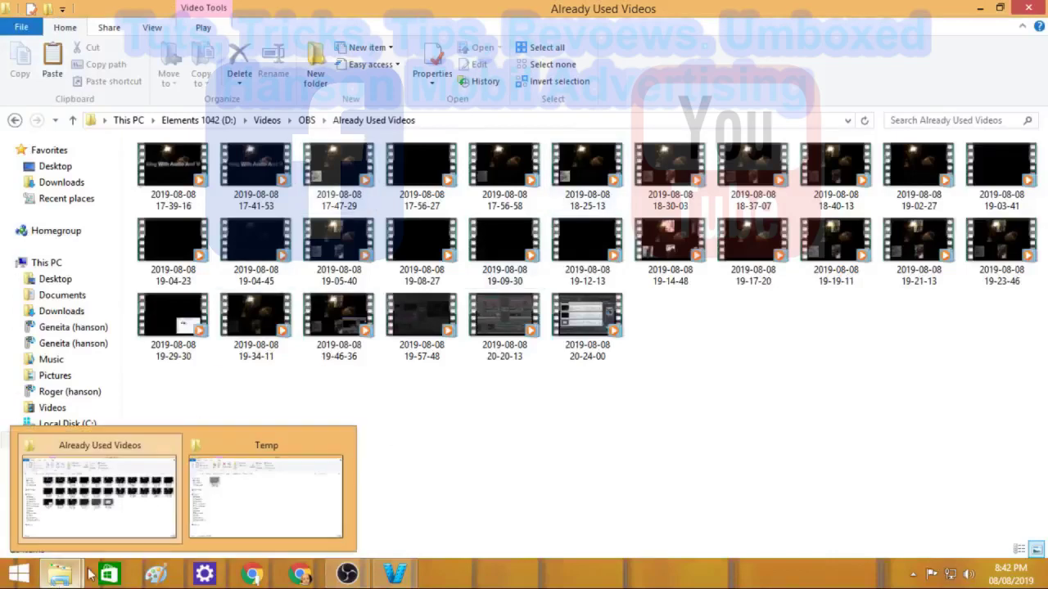
left_click(297, 496)
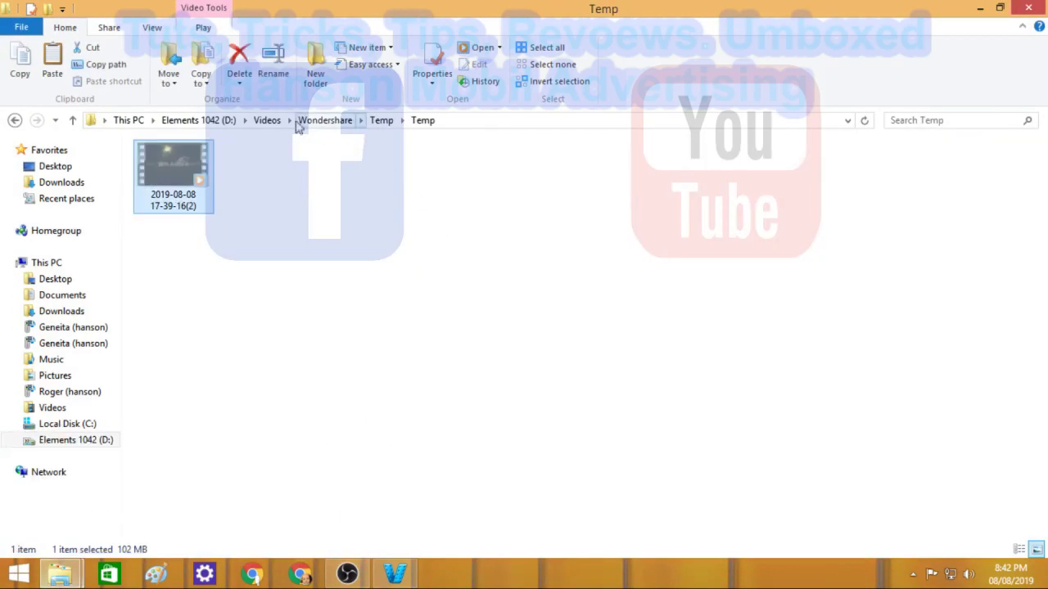
Paste the cut clip into the Long Unfinished Videos folder within Videos > Working With Audio And Video
left_click(264, 122)
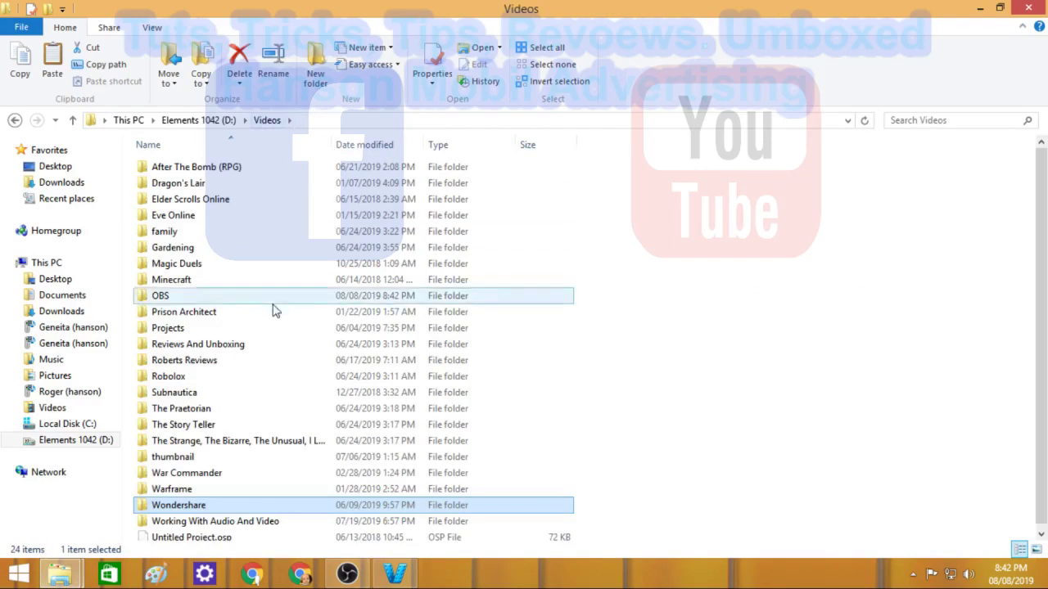
double_click(264, 522)
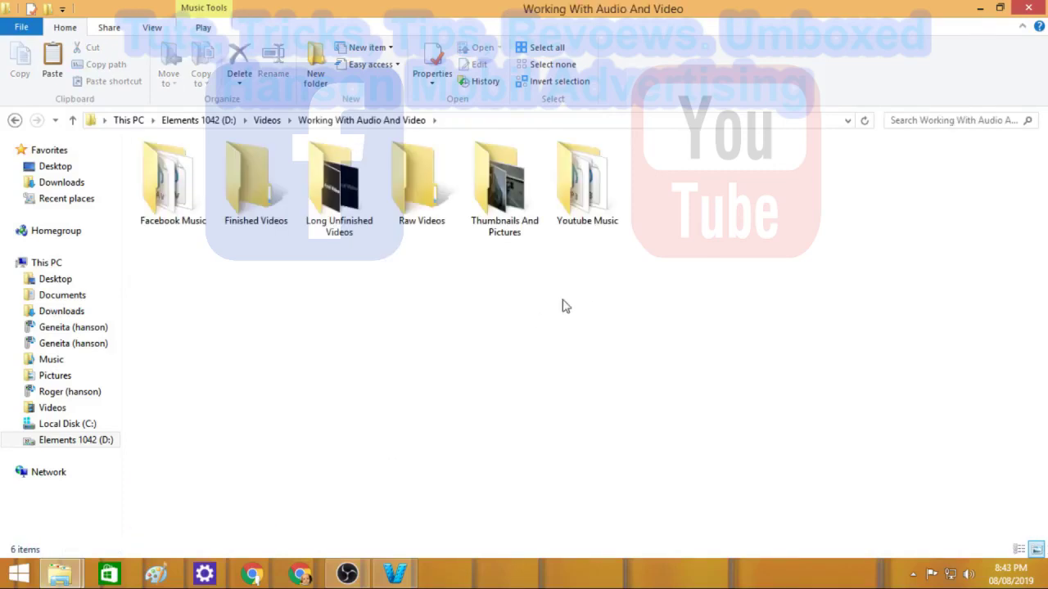
left_click(412, 203)
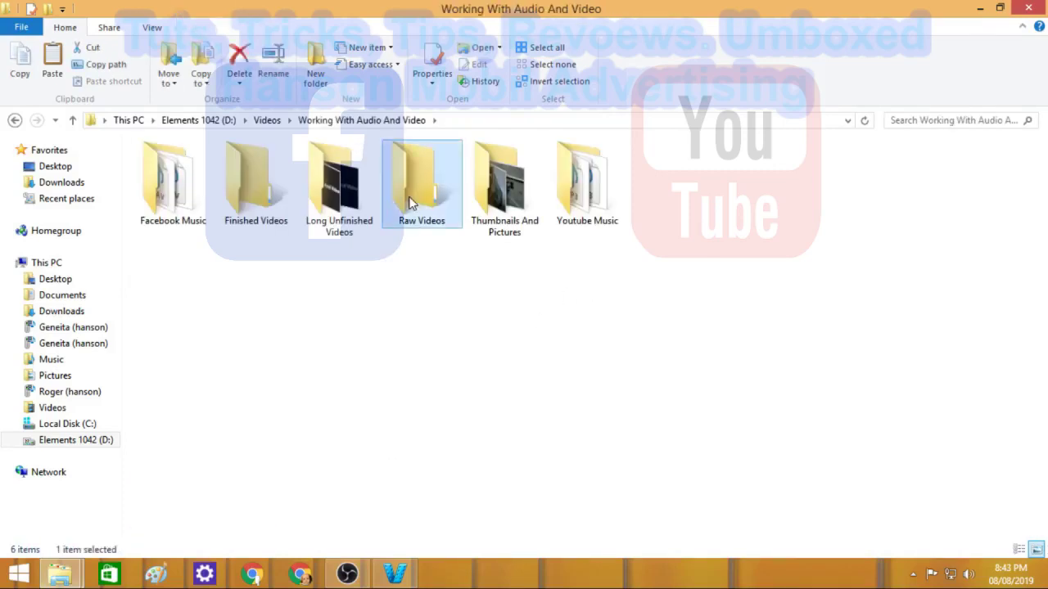
double_click(412, 203)
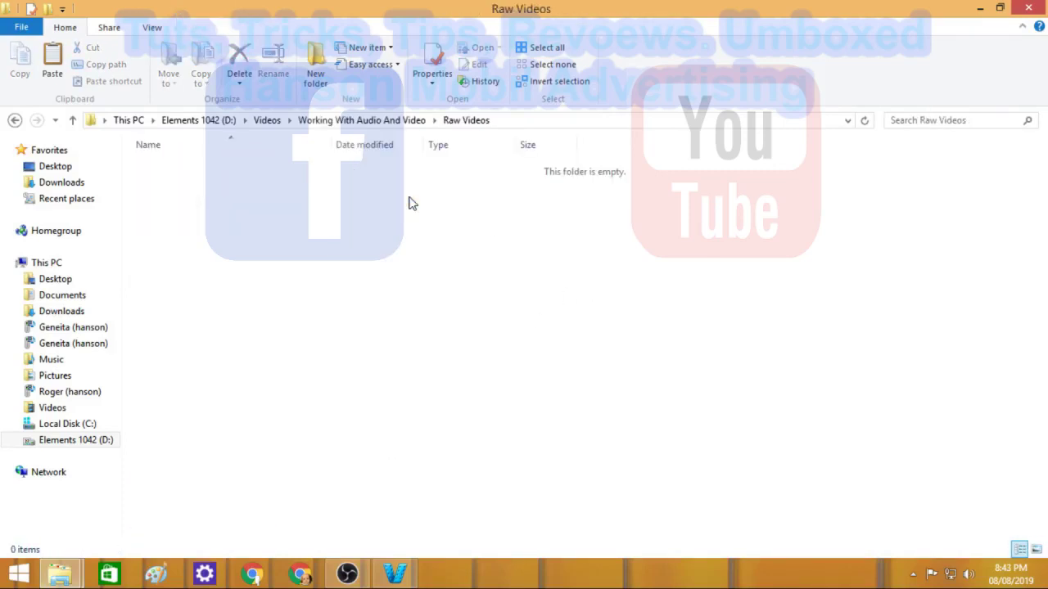
left_click(76, 121)
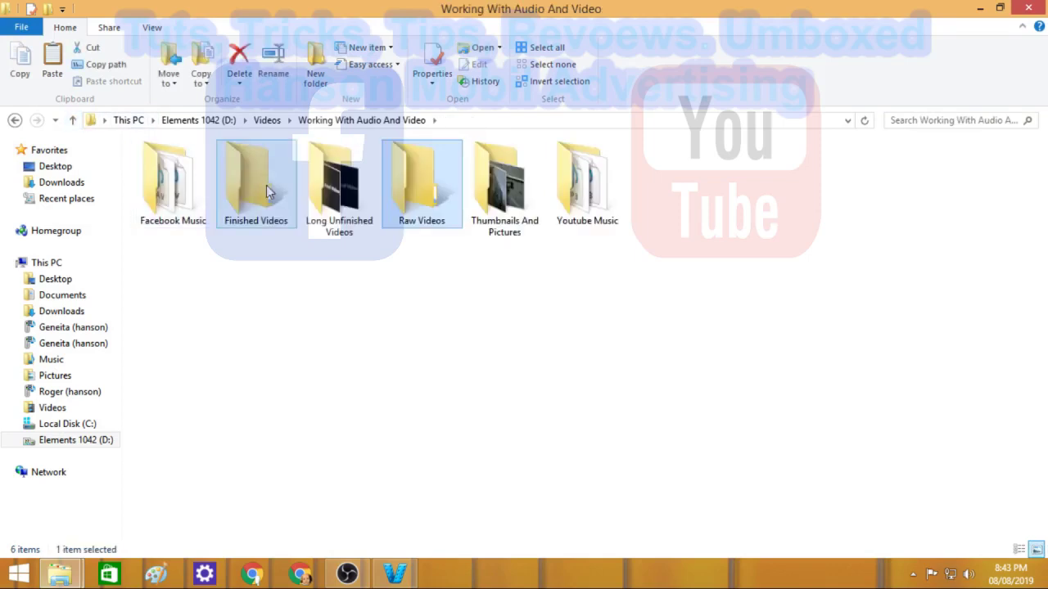
double_click(336, 196)
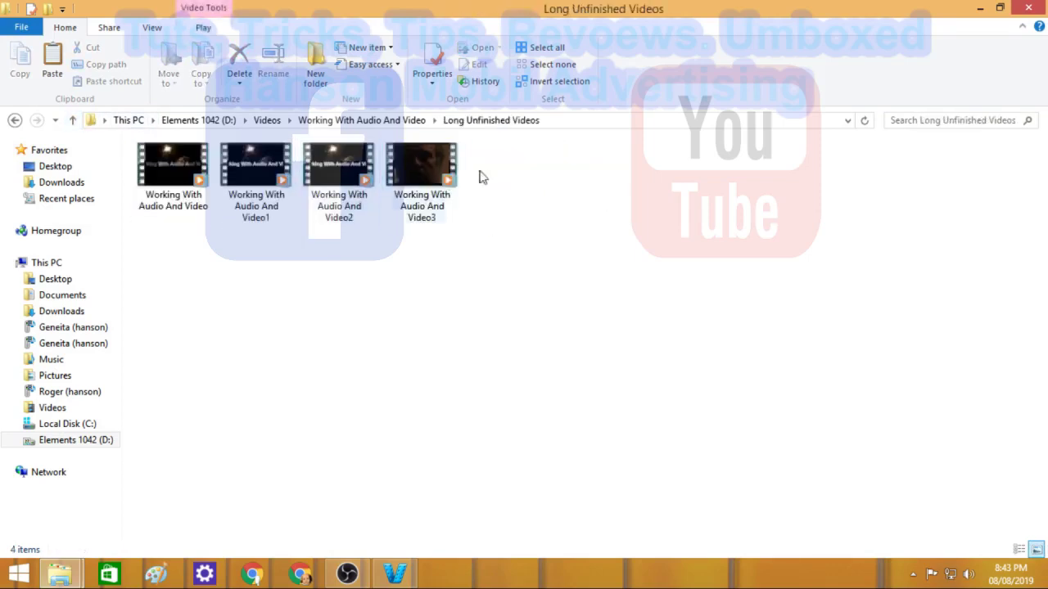
right_click(518, 173)
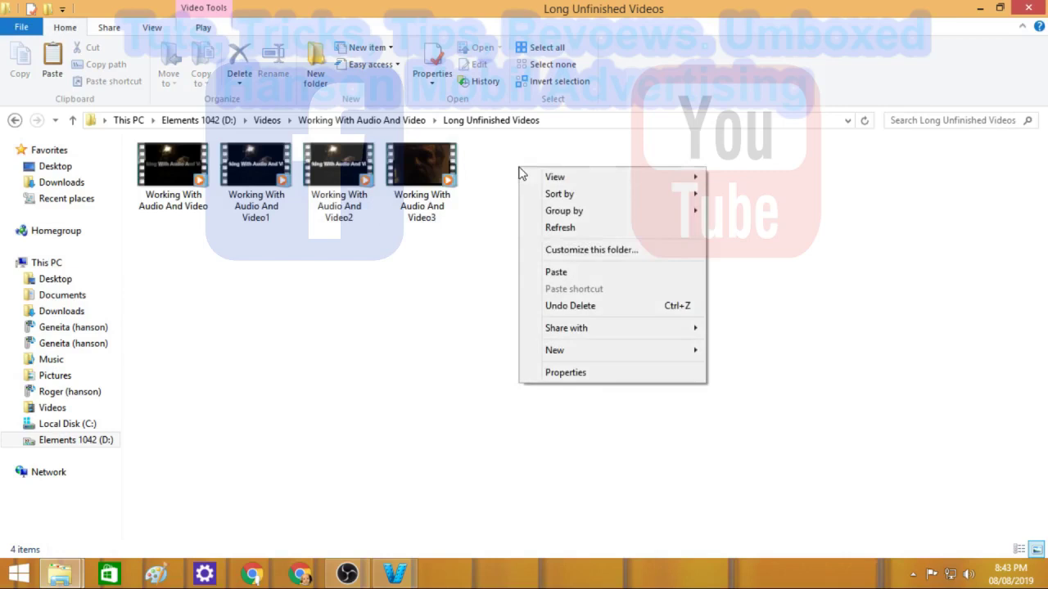
left_click(576, 274)
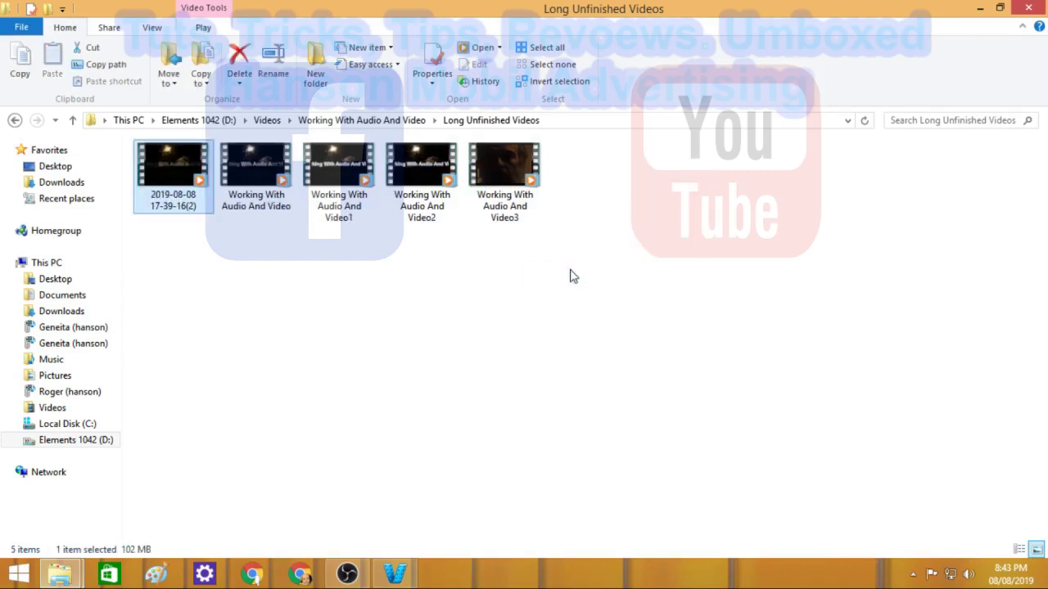
left_click(413, 322)
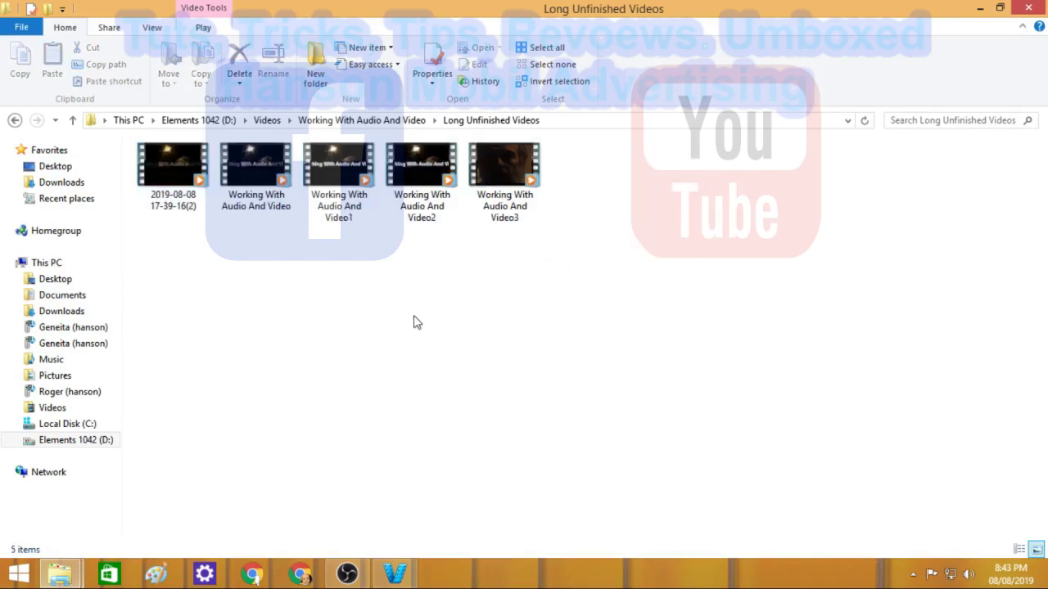
Switch to Video Converter and turn off merging all videos into one file
left_click(395, 574)
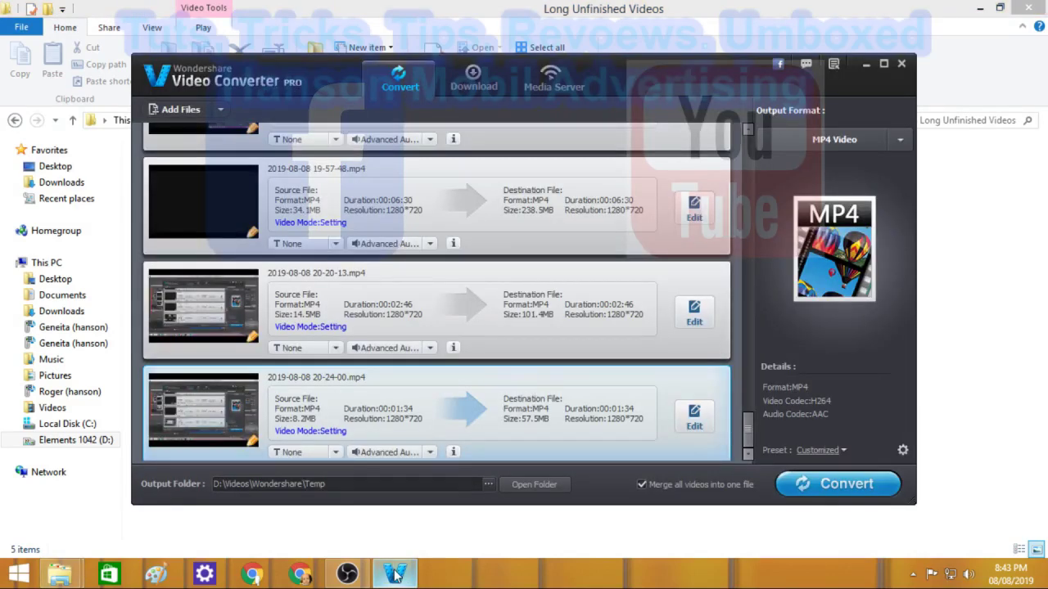
mouse_move(571, 395)
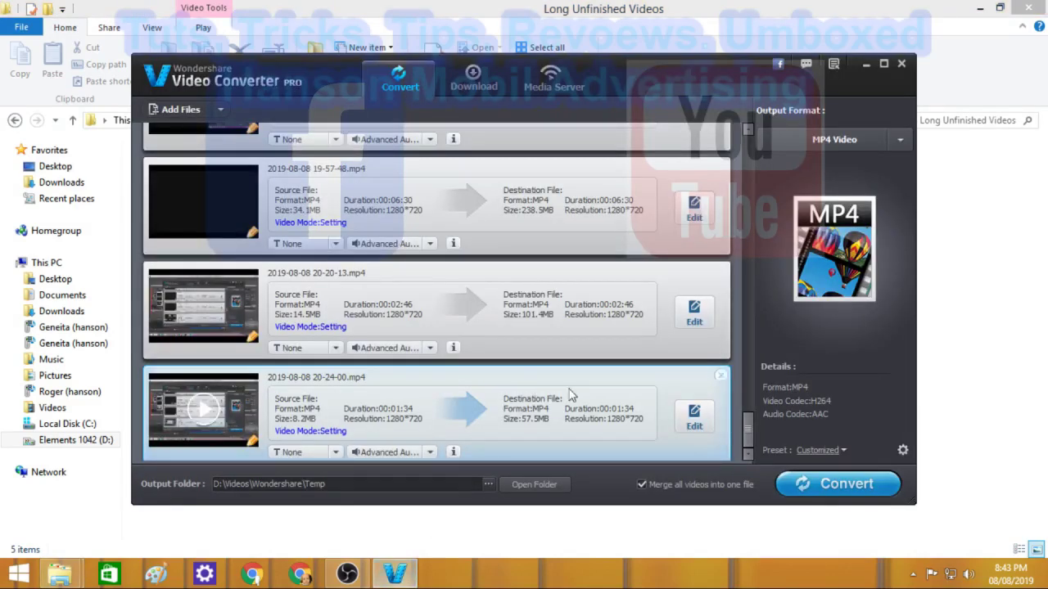
left_click(642, 484)
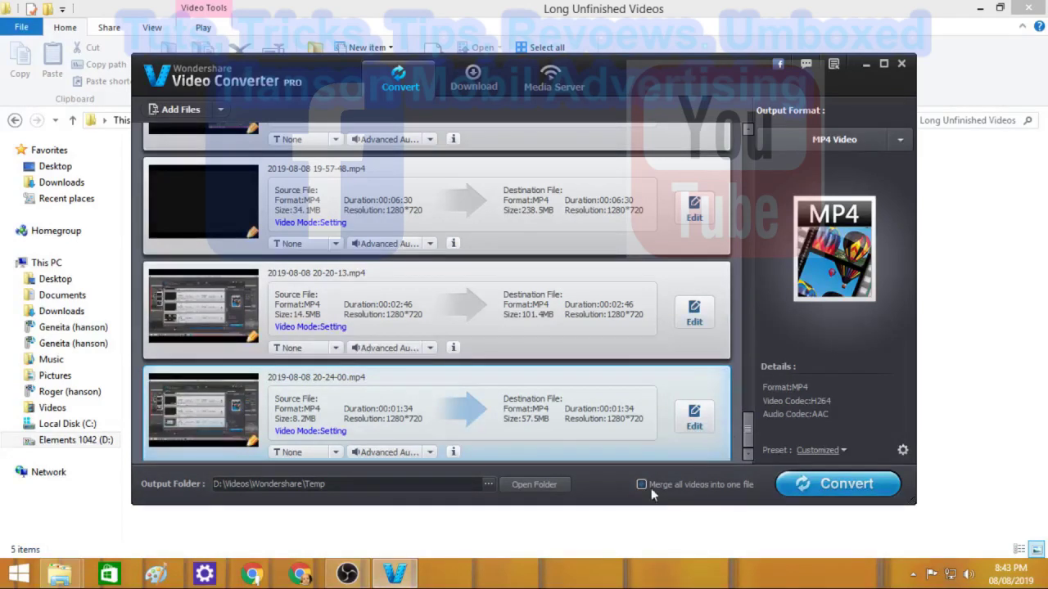
mouse_move(727, 428)
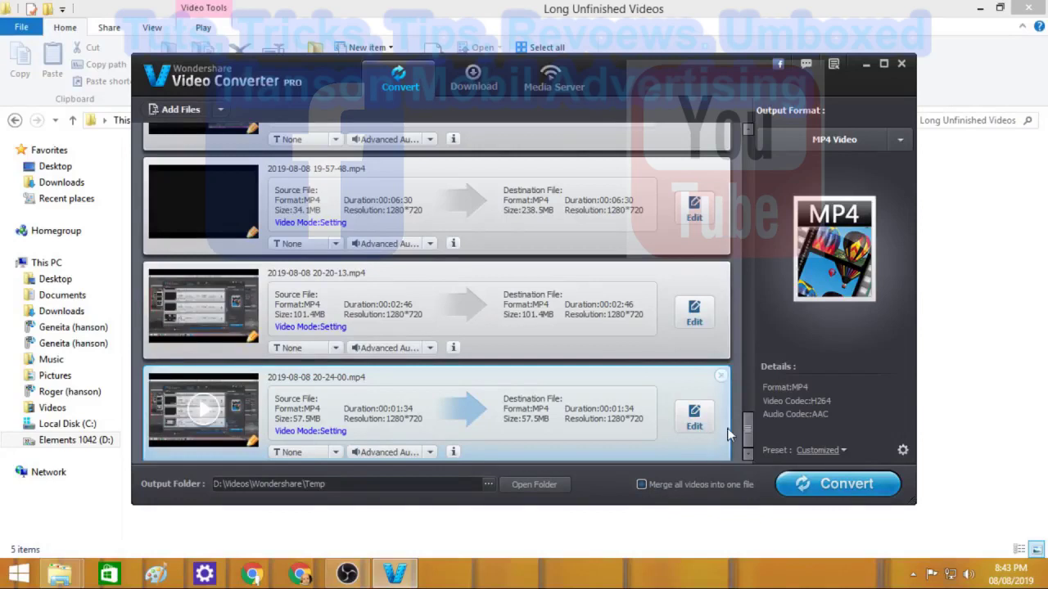
left_click(721, 378)
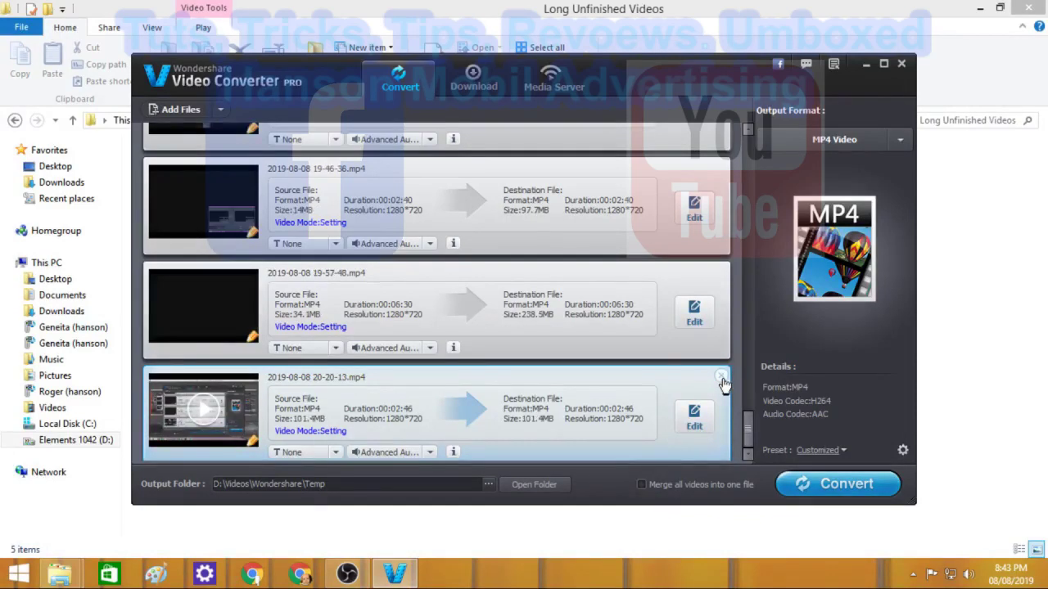
left_click(721, 379)
left_click(721, 378)
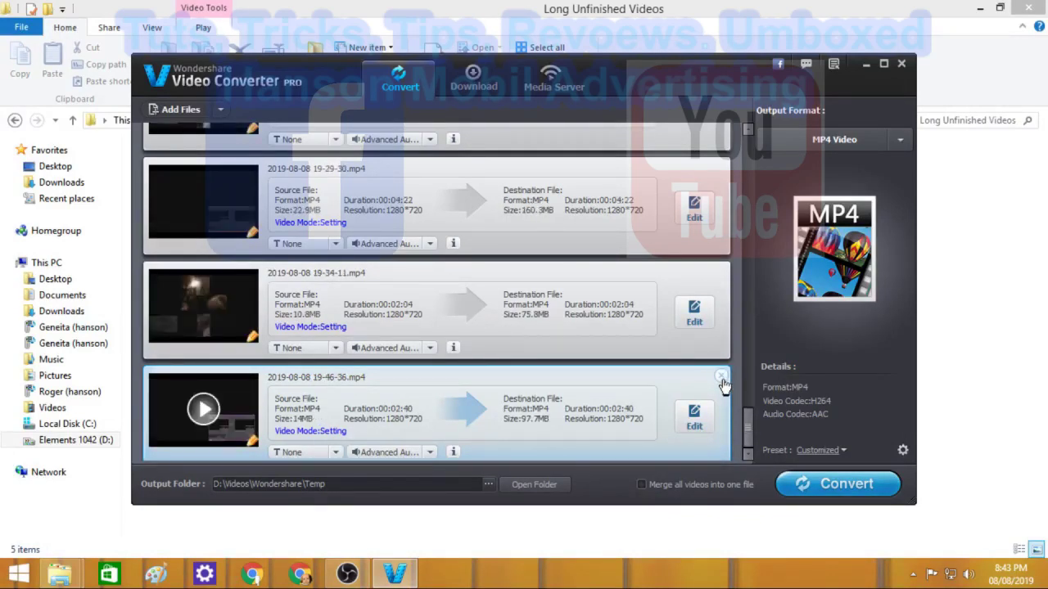
left_click(722, 378)
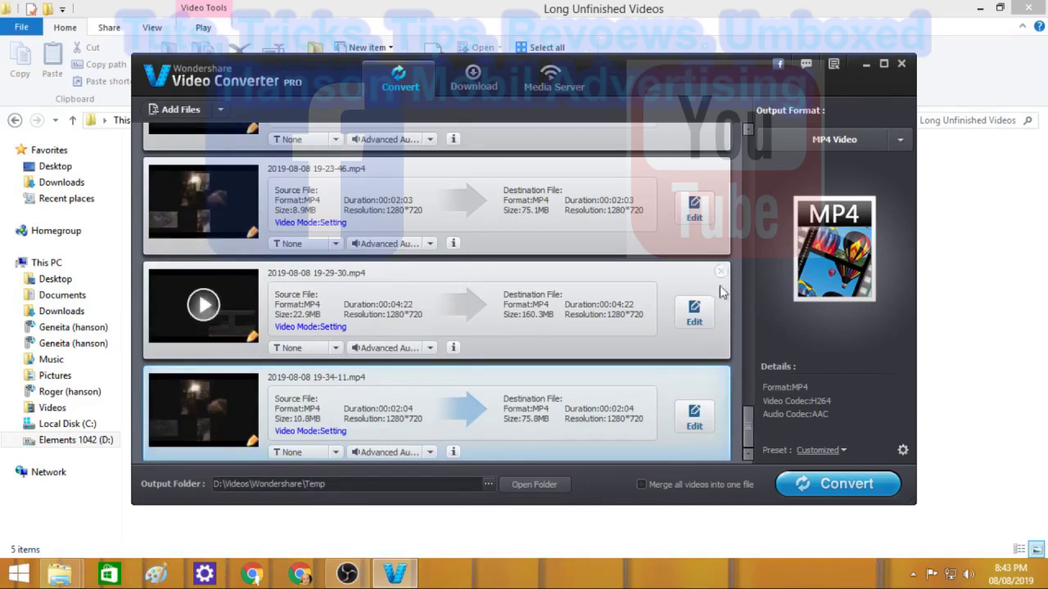
left_click(721, 378)
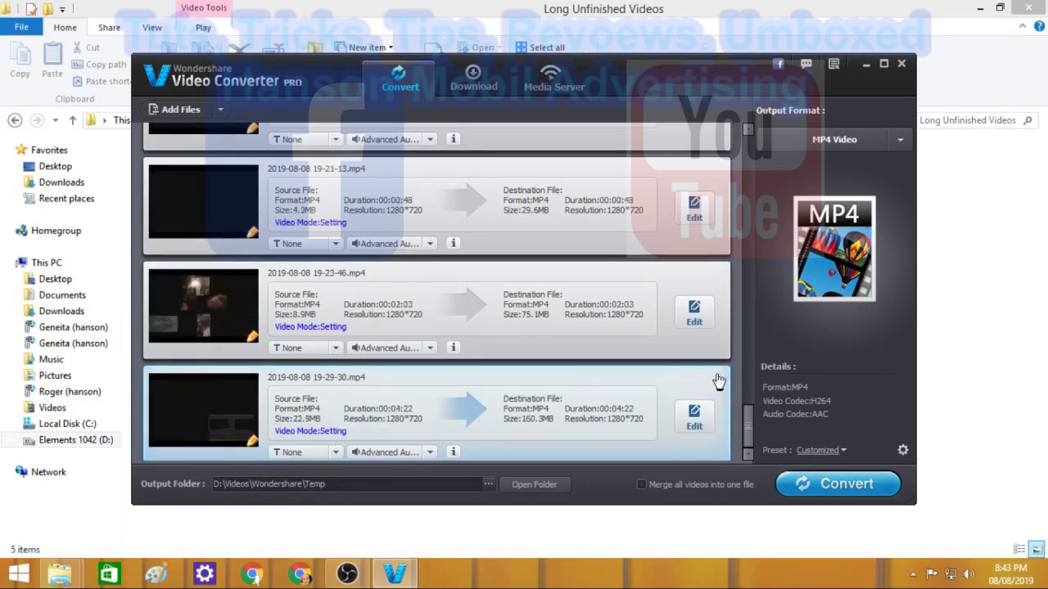
left_click(721, 378)
left_click(721, 378)
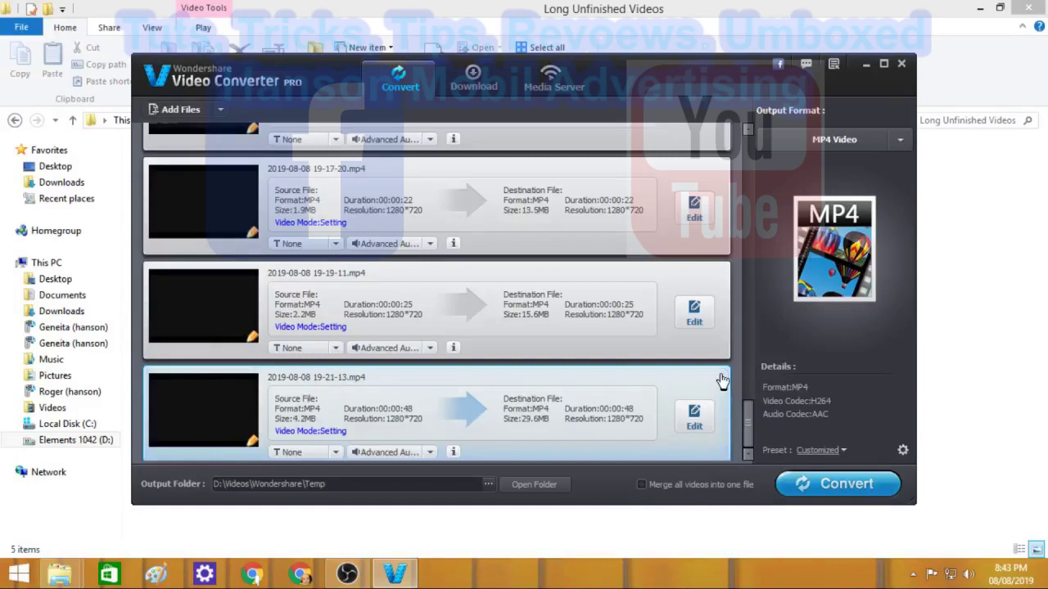
left_click(721, 378)
left_click(721, 379)
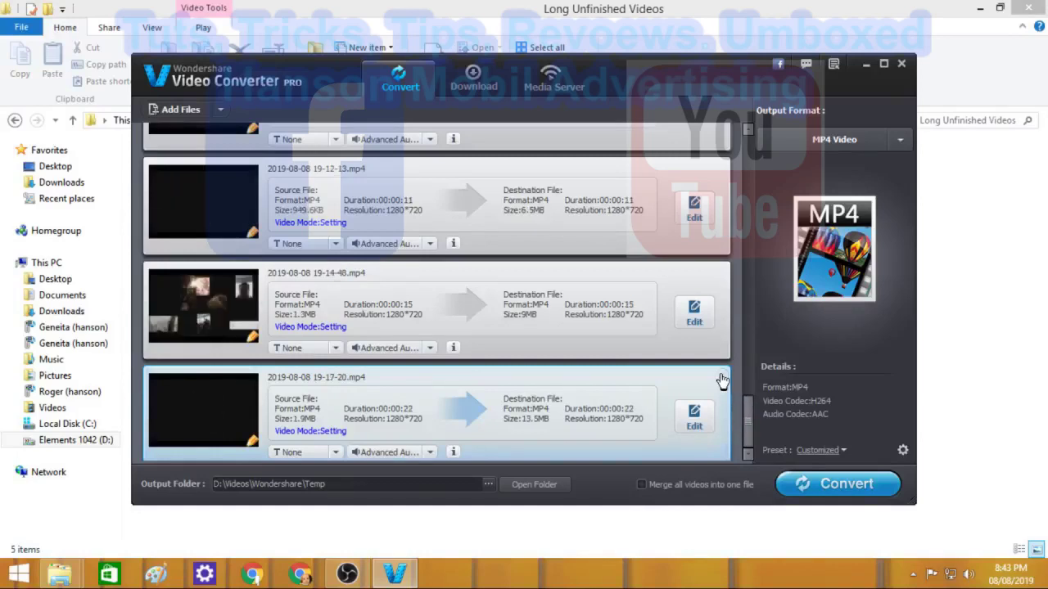
left_click(722, 378)
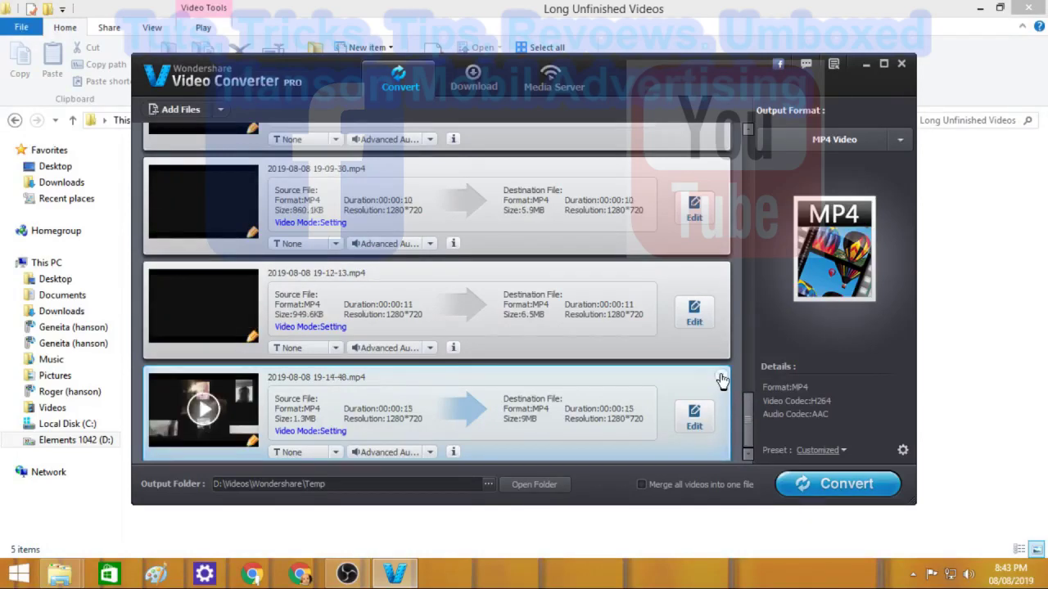
left_click(721, 379)
left_click(721, 378)
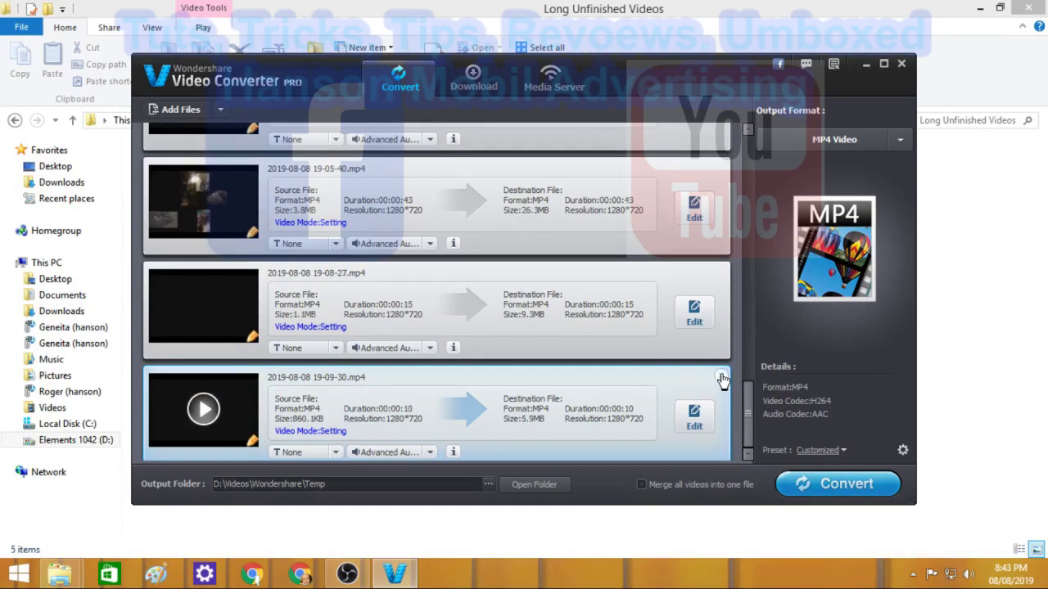
left_click(721, 379)
left_click(721, 379)
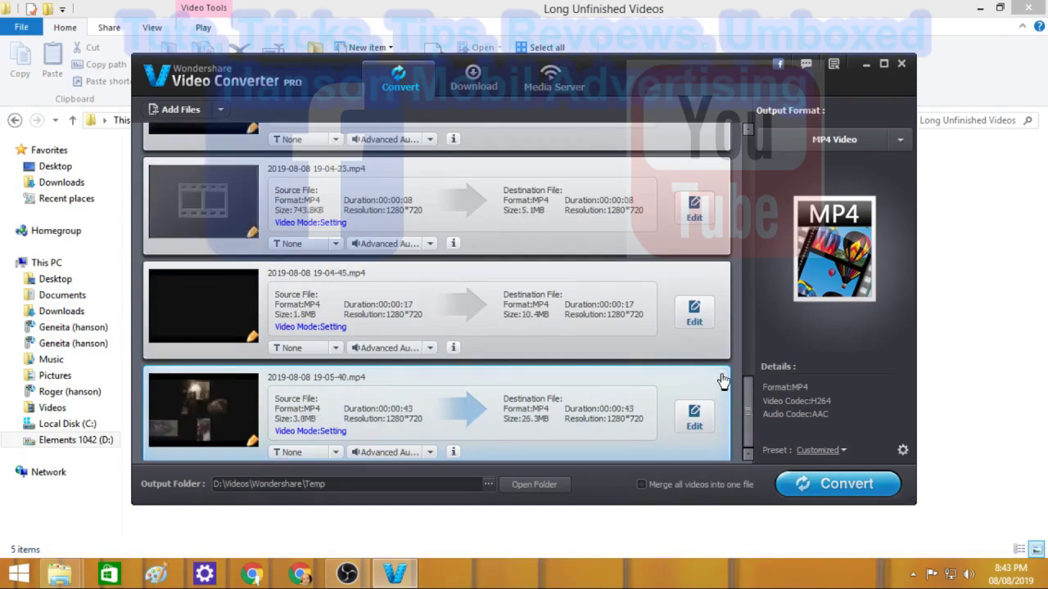
left_click(721, 378)
left_click(722, 378)
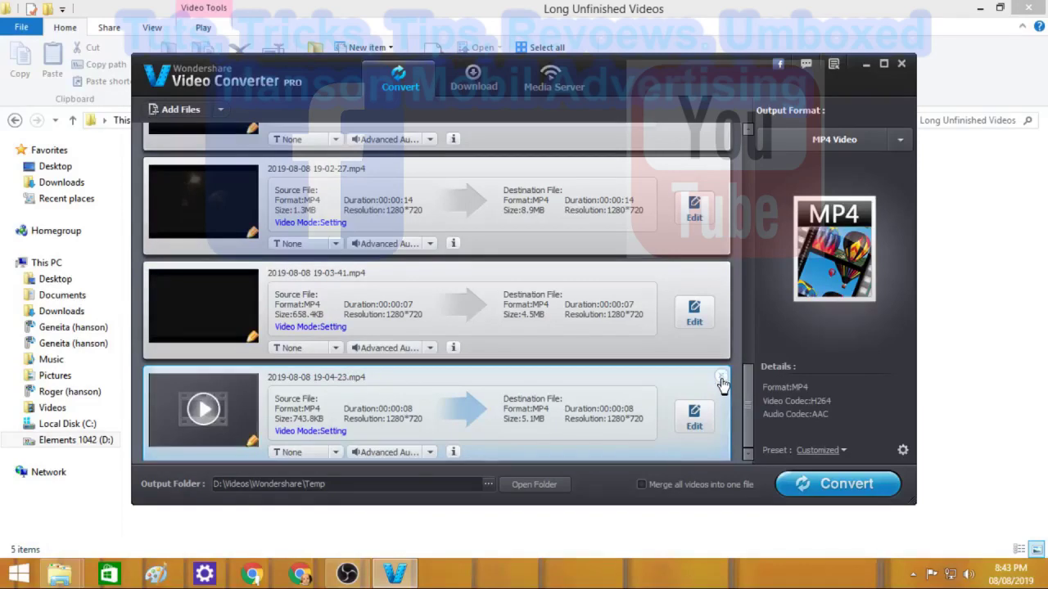
left_click(721, 378)
left_click(721, 378)
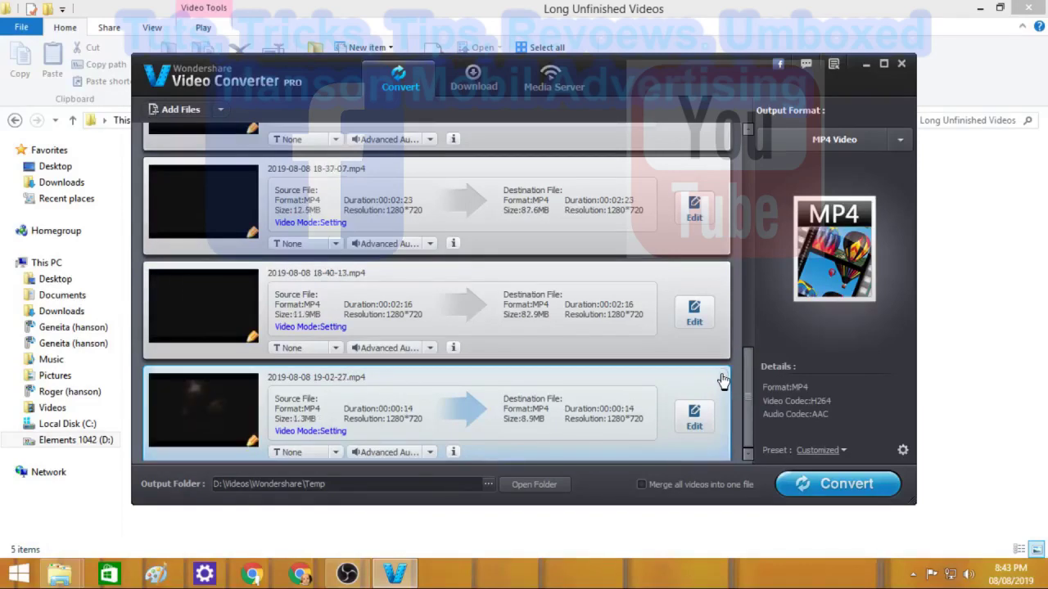
left_click(722, 380)
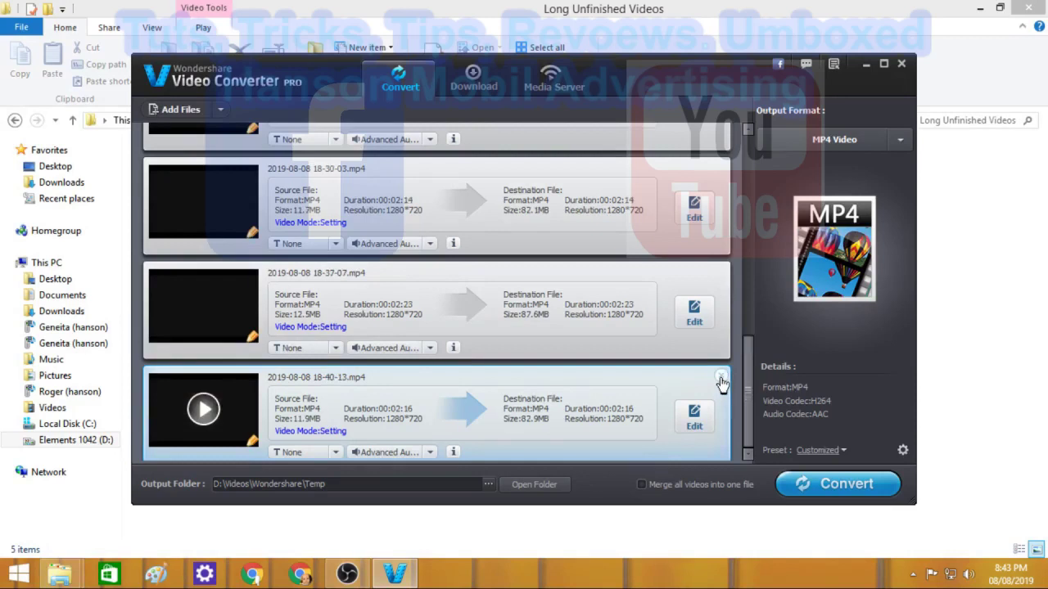
left_click(723, 381)
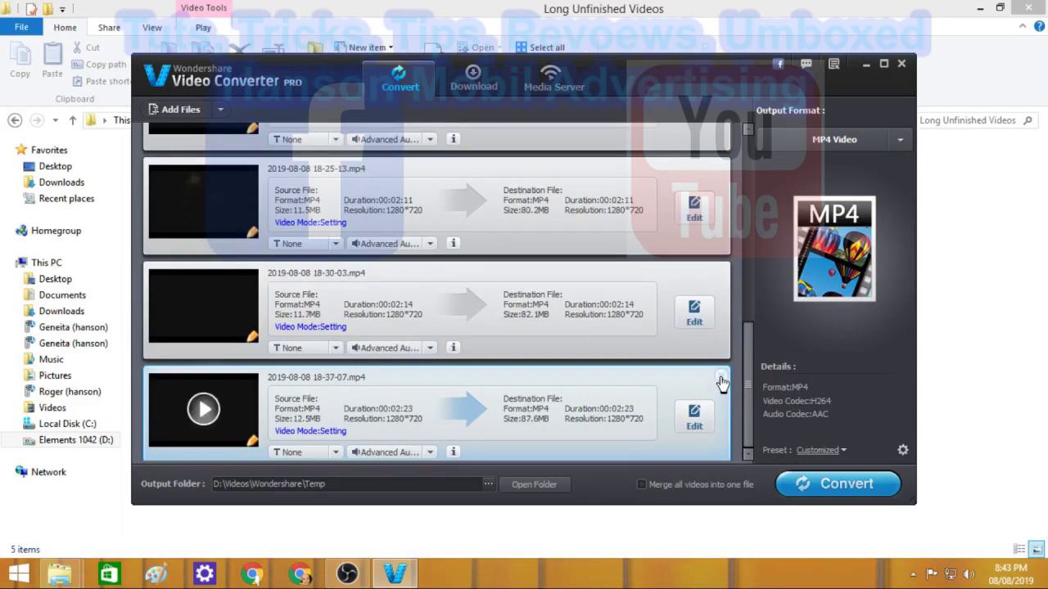
left_click(721, 378)
left_click(721, 378)
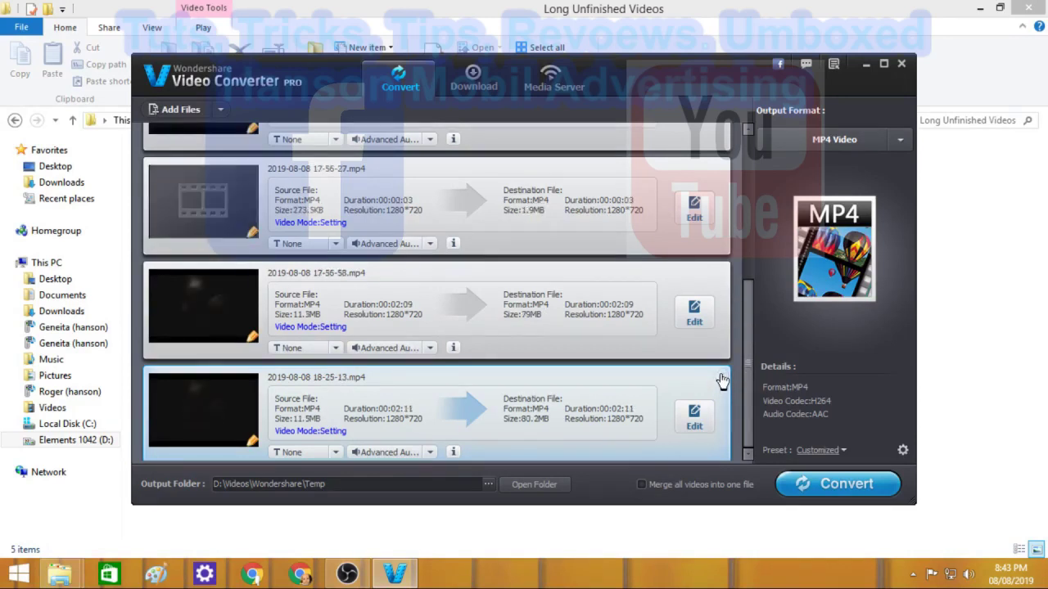
left_click(722, 379)
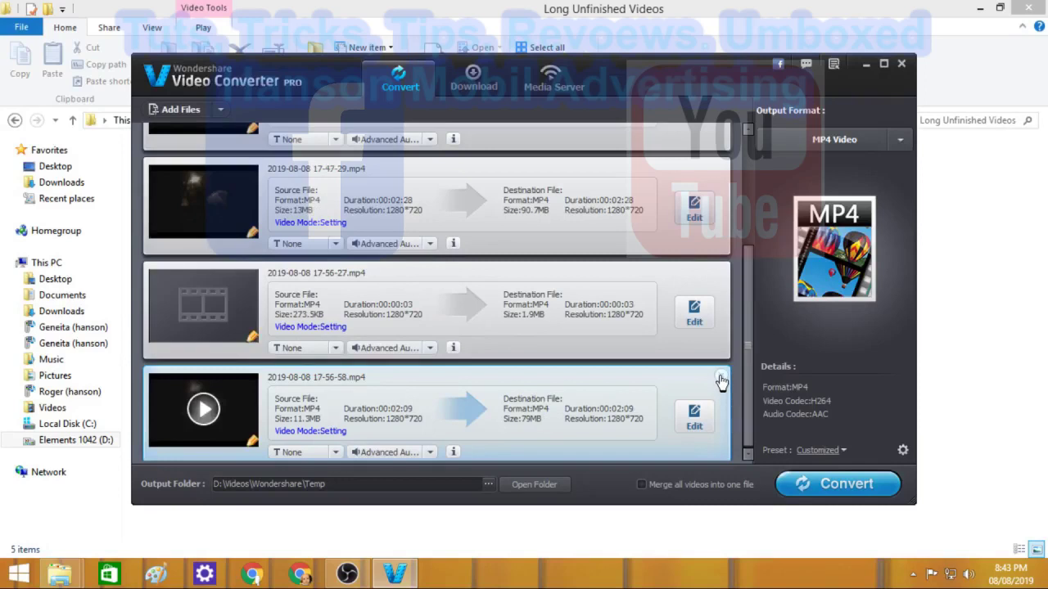
left_click(721, 378)
left_click(721, 379)
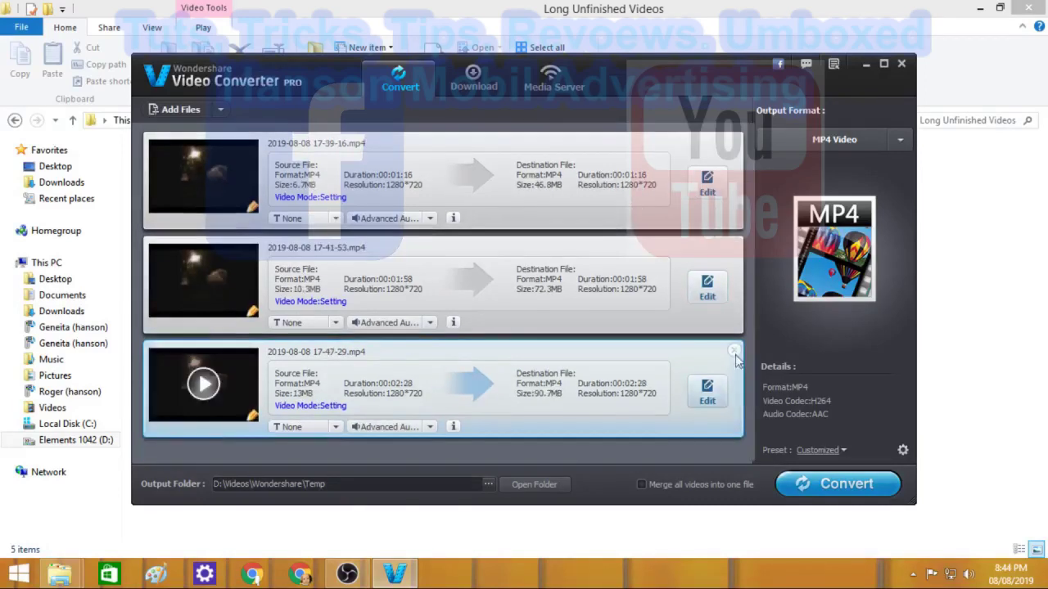
left_click(735, 352)
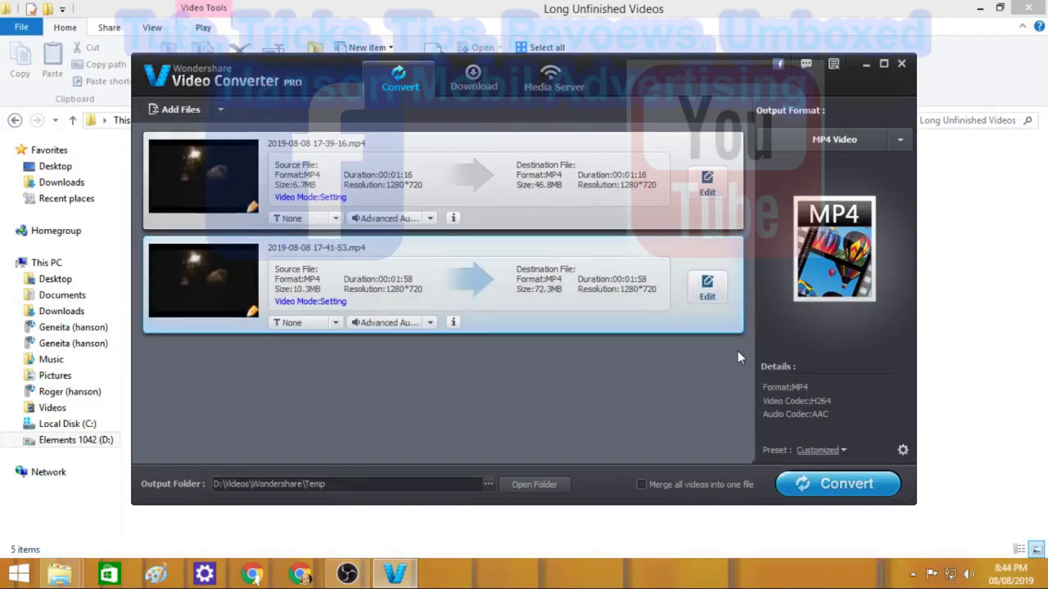
left_click(734, 247)
left_click(734, 144)
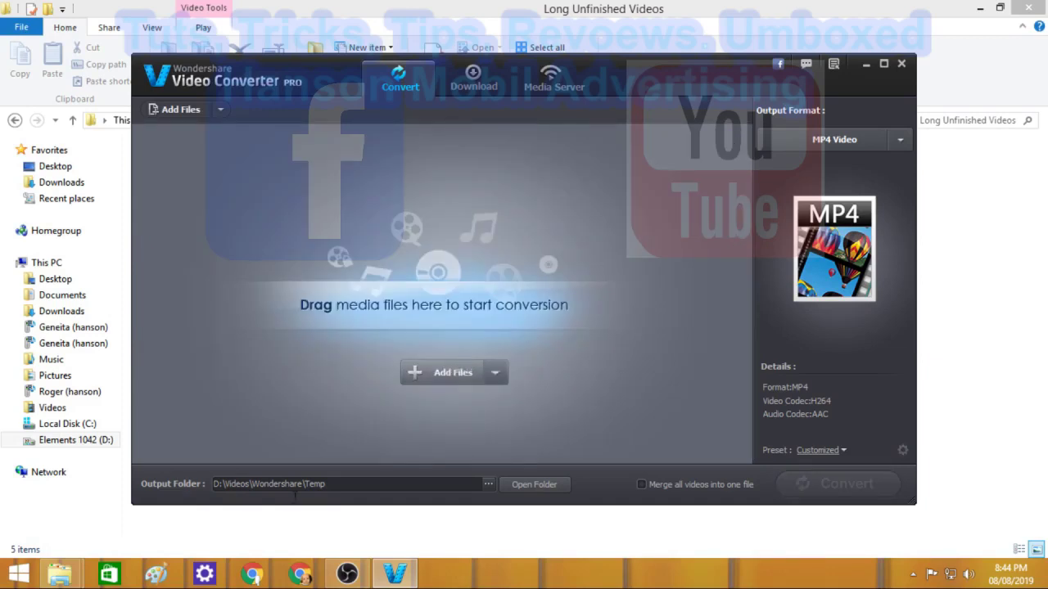
mouse_move(350, 576)
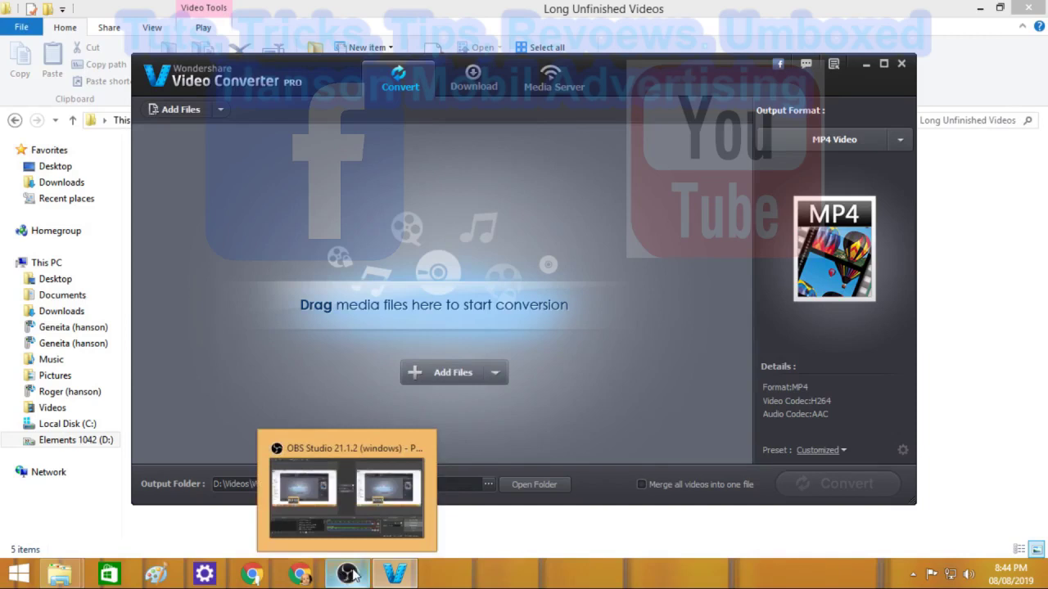
mouse_move(64, 571)
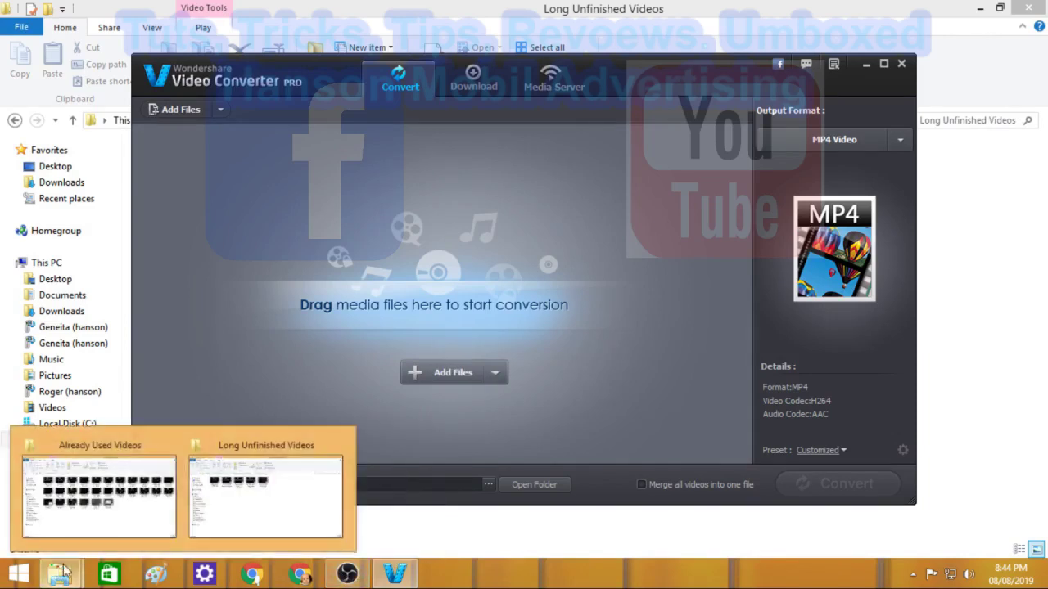
left_click(280, 506)
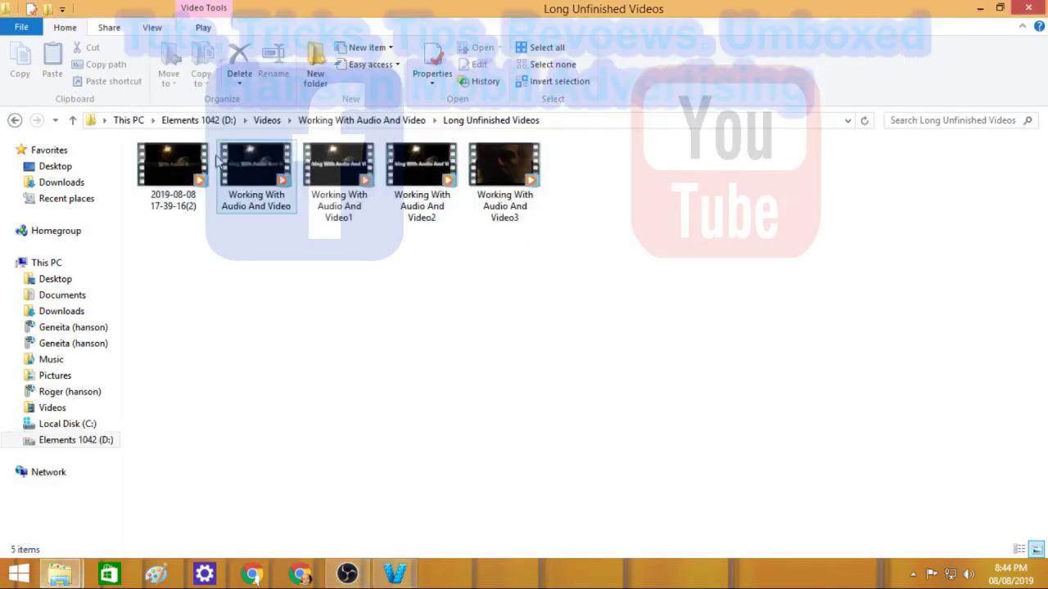
double_click(160, 156)
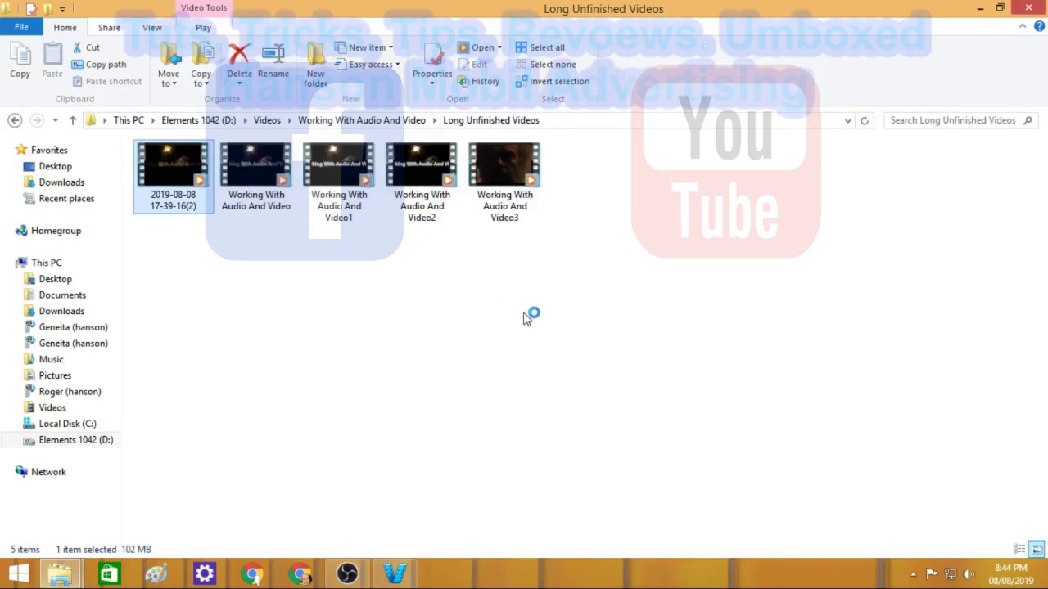
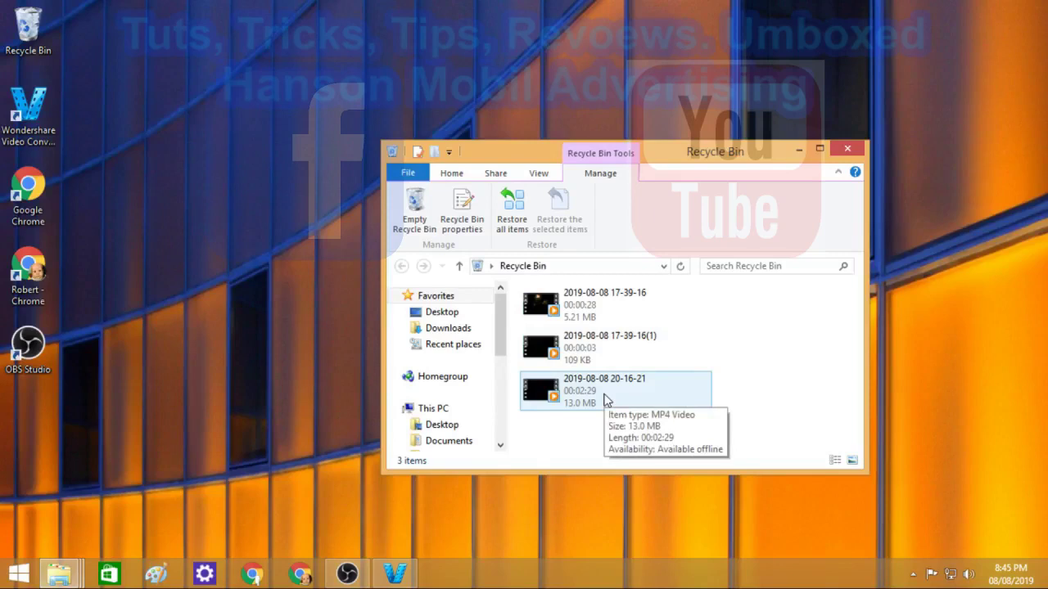
double_click(606, 399)
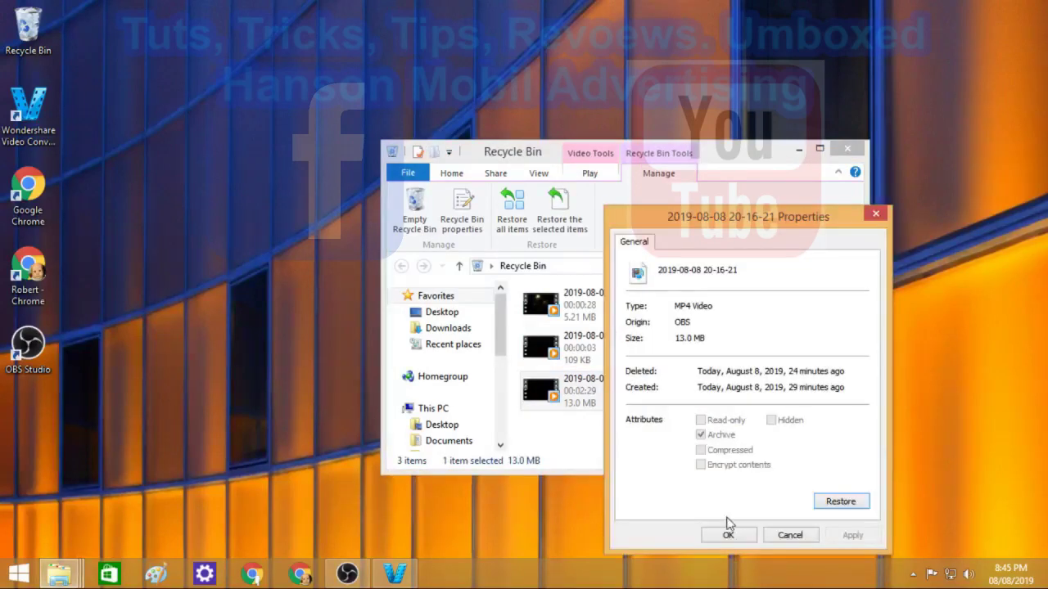
left_click(583, 443)
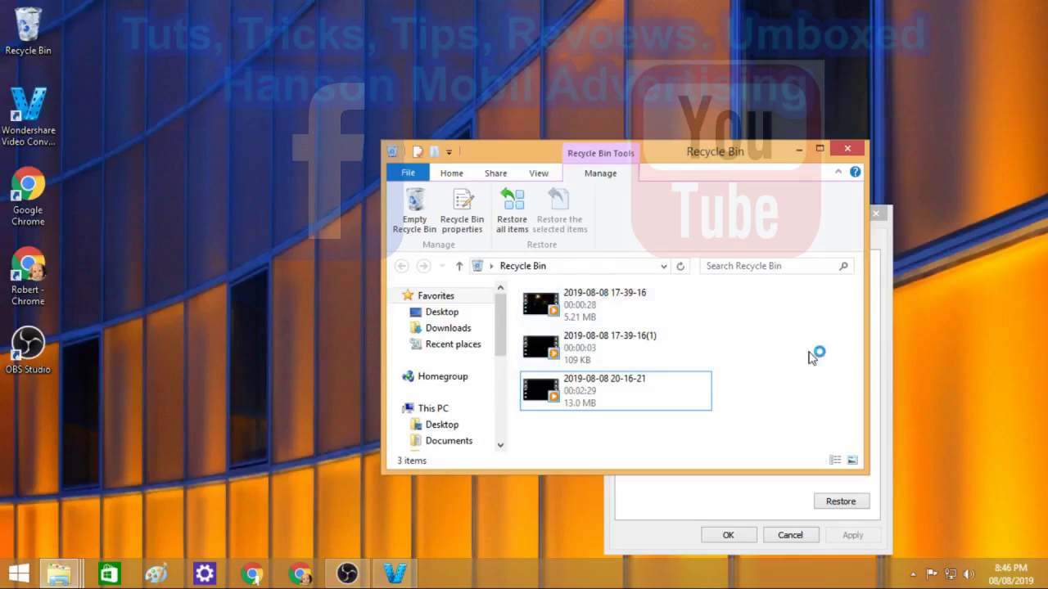
left_click(850, 152)
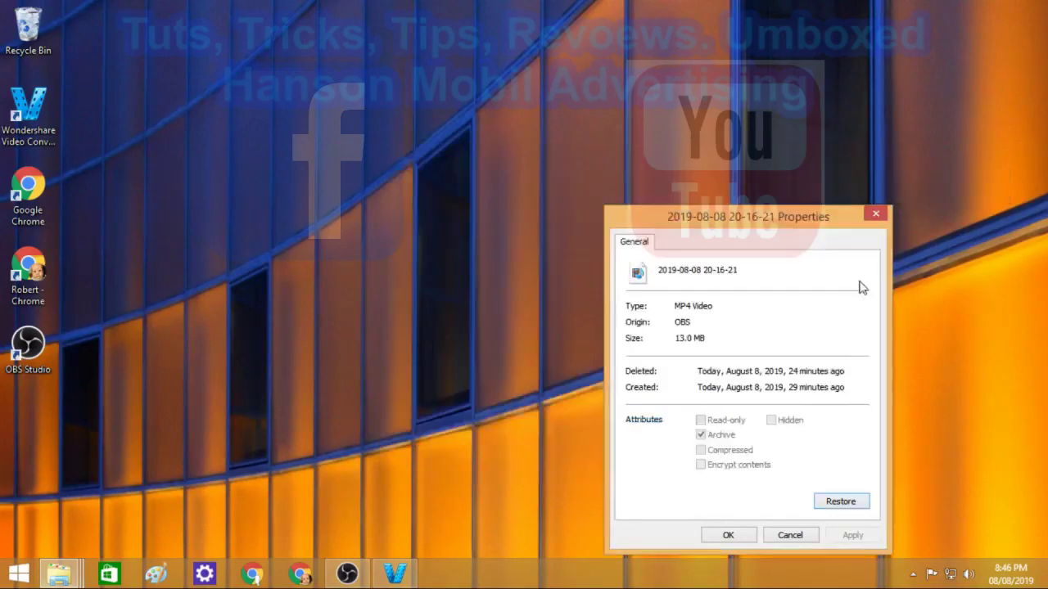
left_click(876, 215)
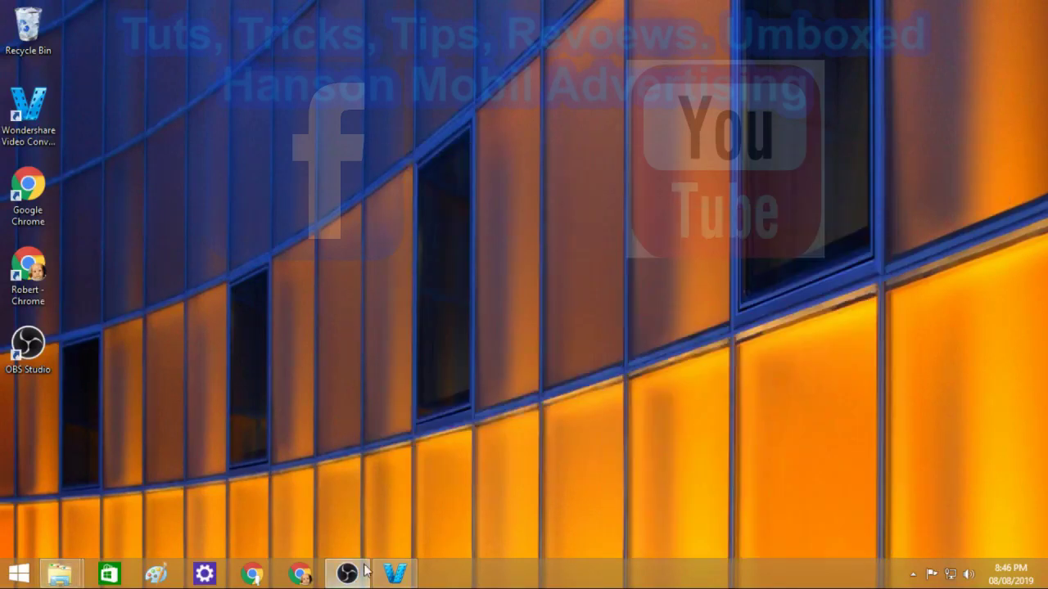
Check the conversion list in Video Converter and return to the Long Unfinished Videos folder window
left_click(395, 573)
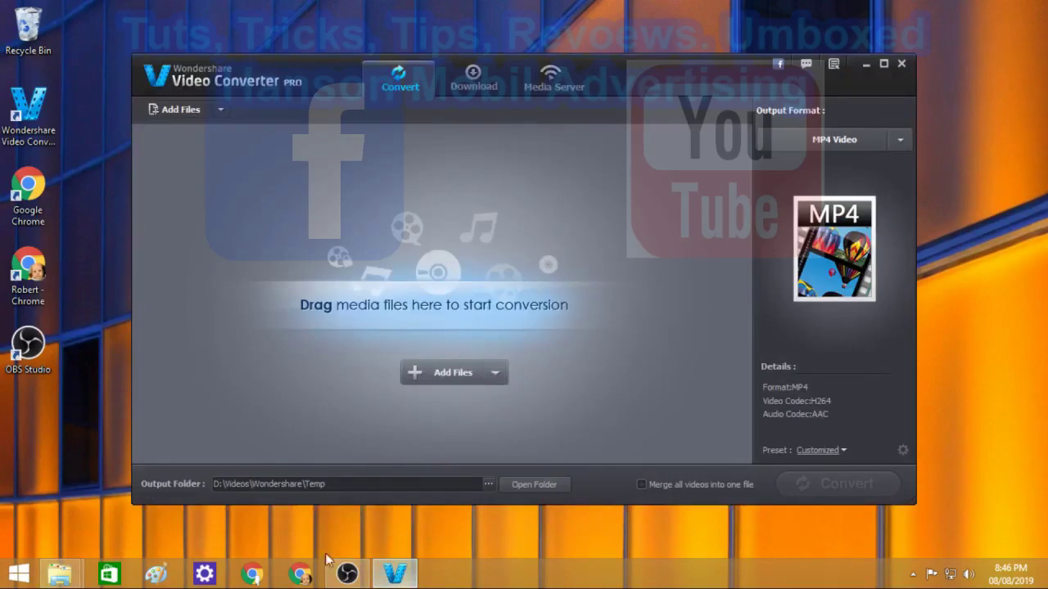
mouse_move(61, 574)
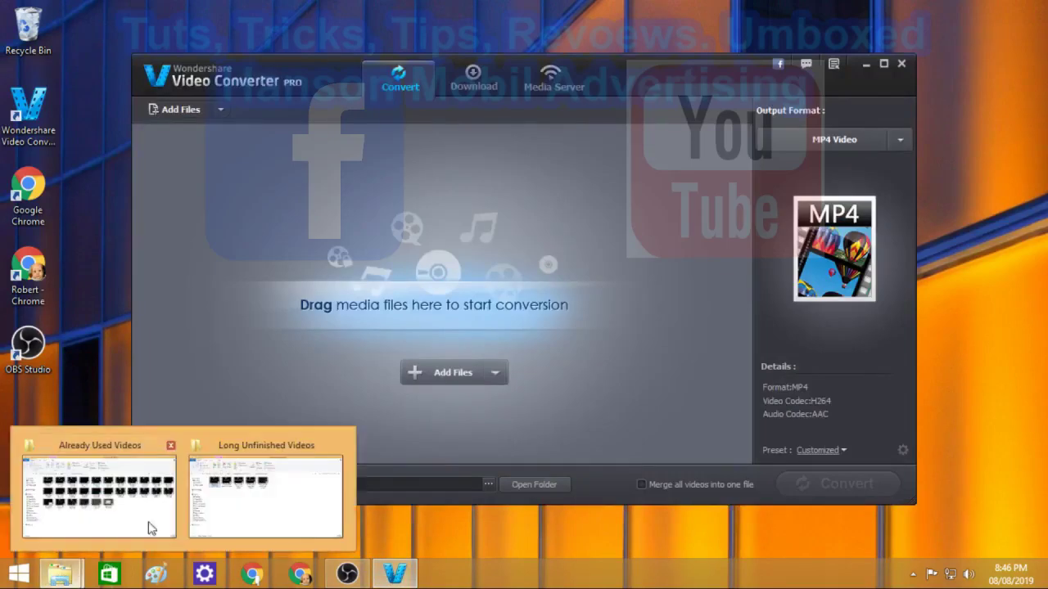
left_click(269, 509)
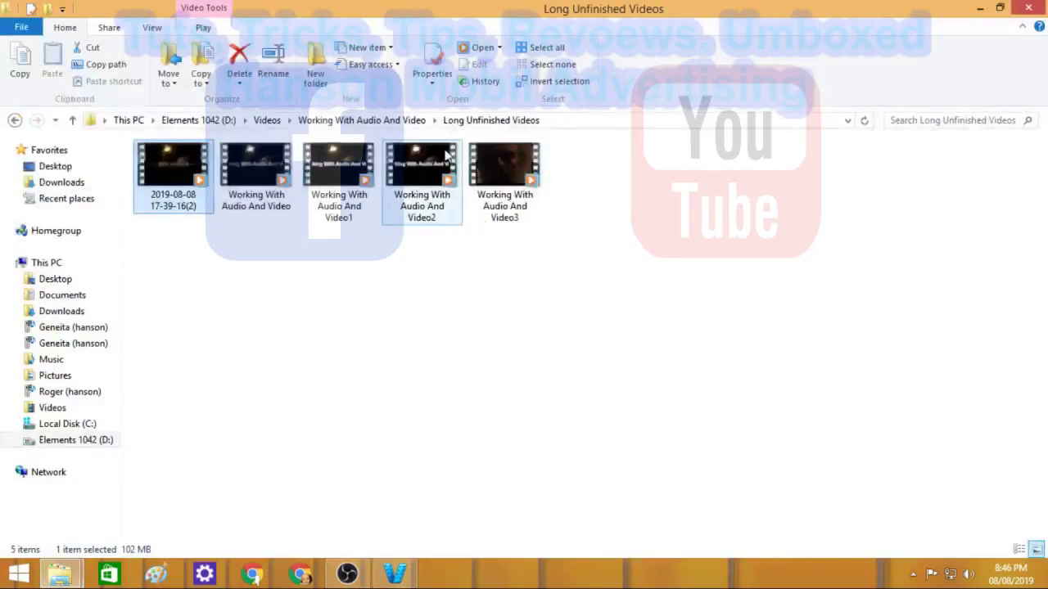
Go to Elements 1042 (D:) > Videos > Wondershare > Temp > Temp and check the contents of the inner Temp folder
left_click(180, 120)
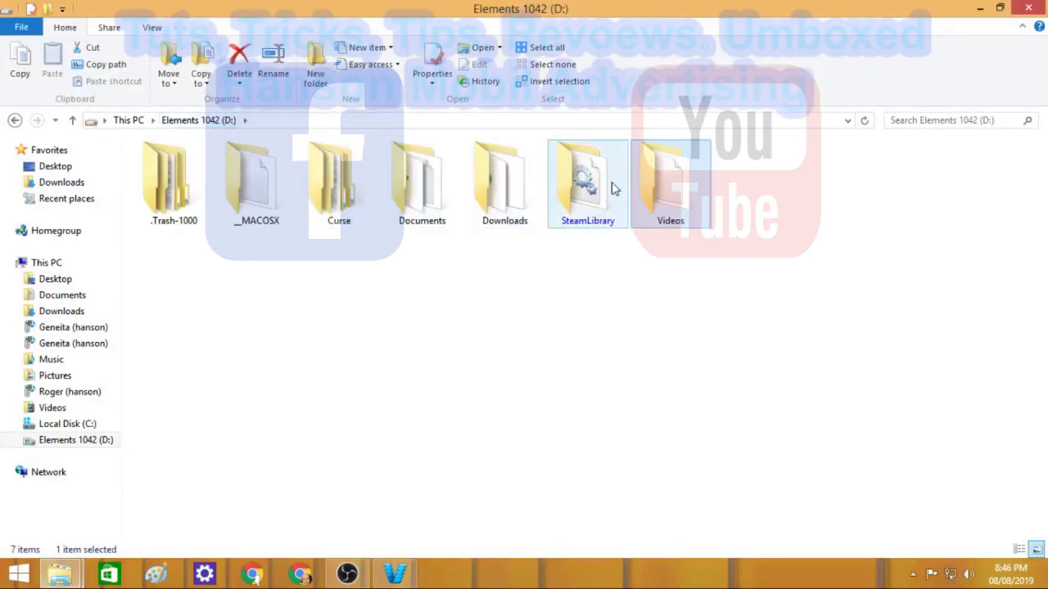
double_click(678, 191)
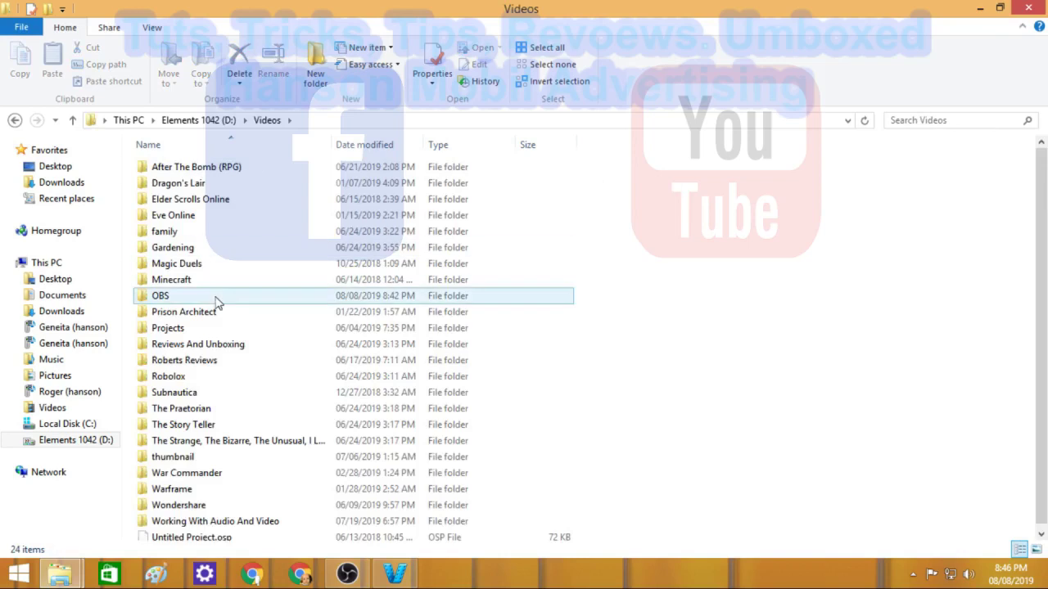
double_click(298, 507)
left_click(170, 200)
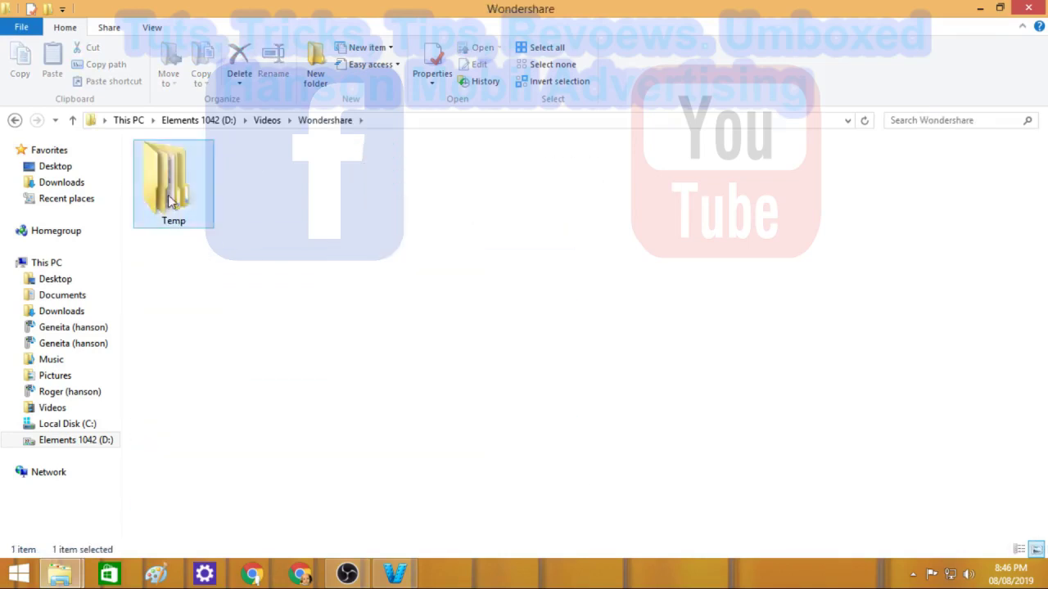
double_click(170, 201)
double_click(188, 193)
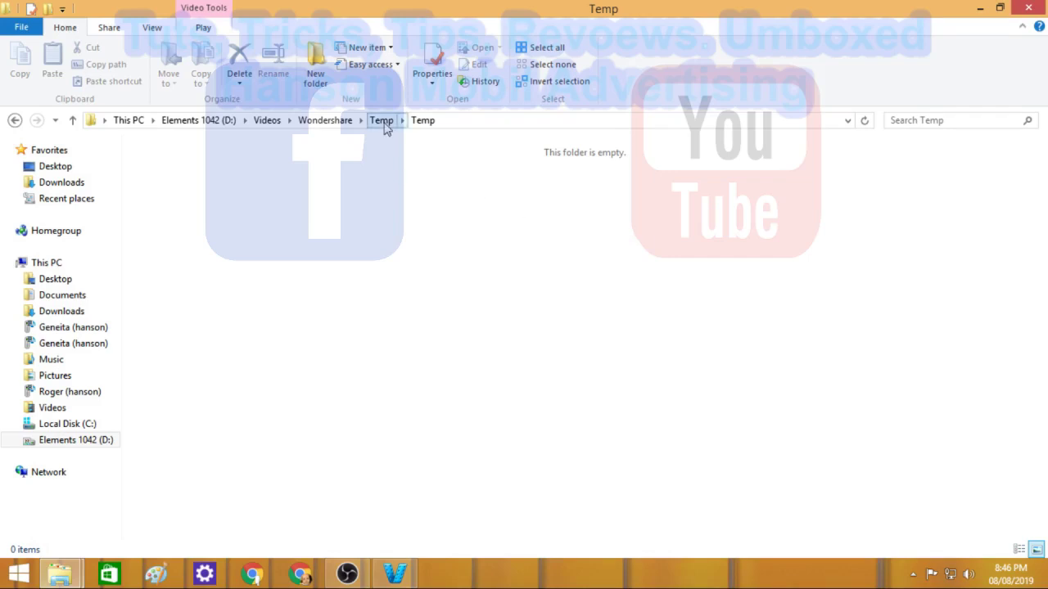
left_click(266, 121)
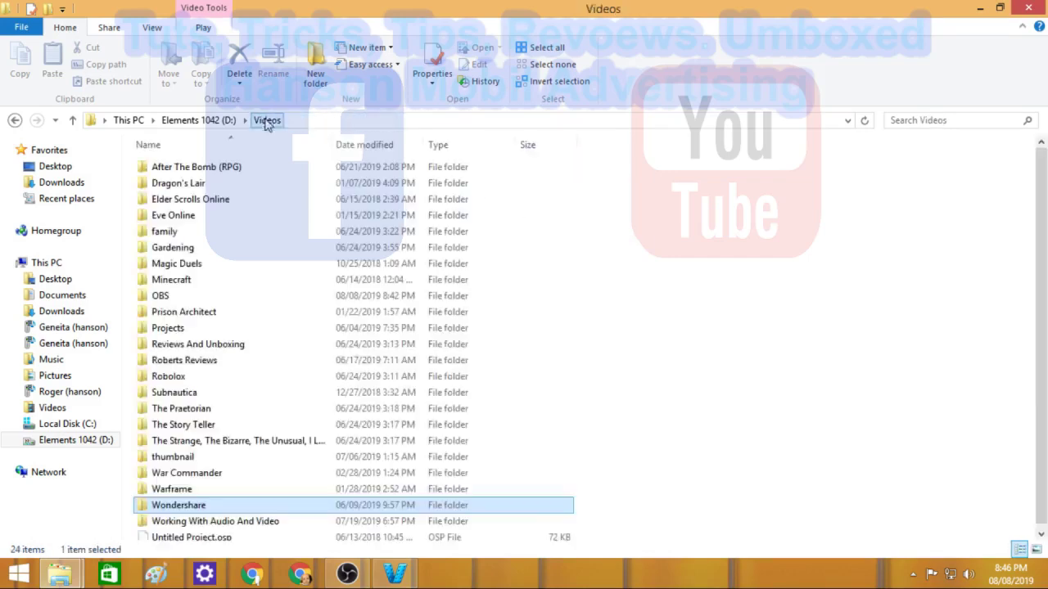
double_click(265, 522)
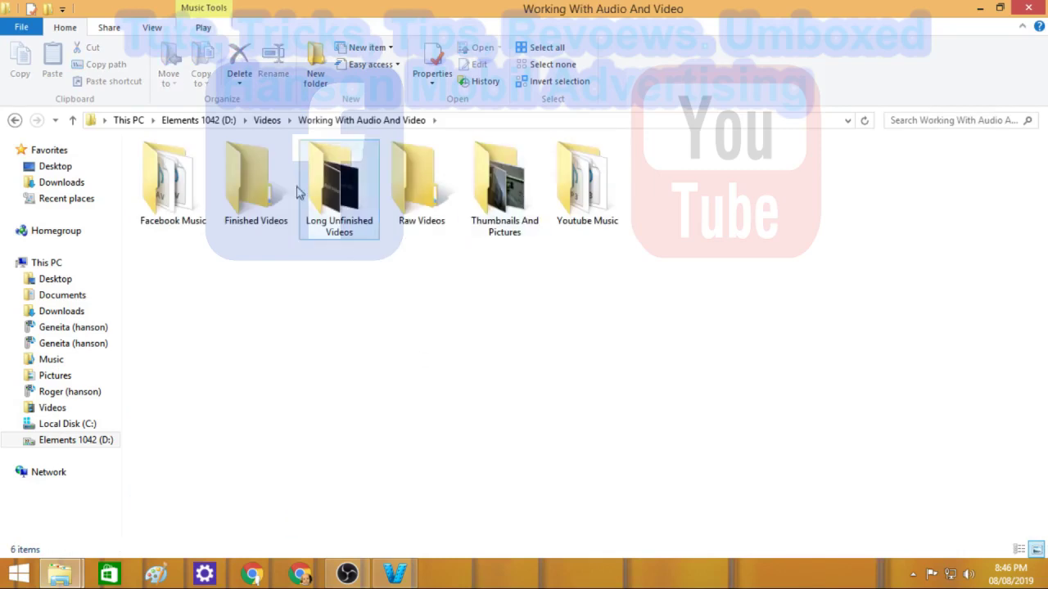
double_click(353, 190)
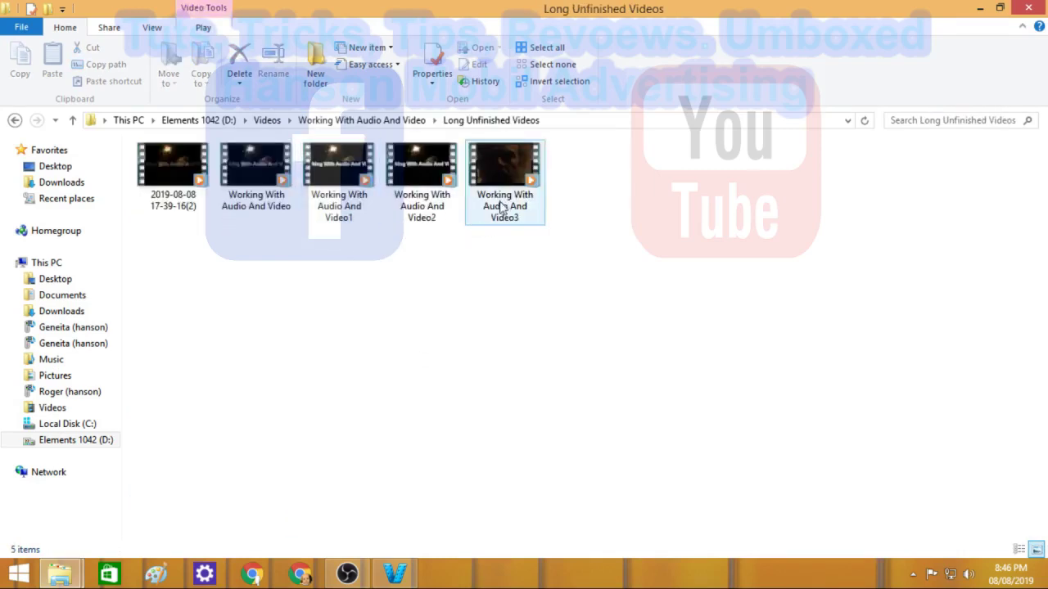
left_click(186, 171)
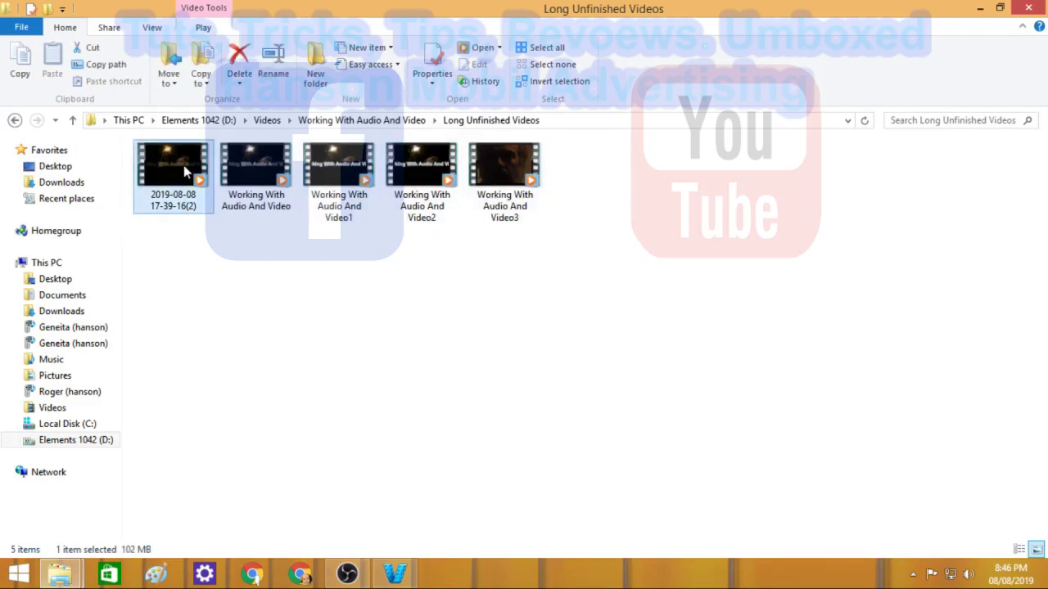
Switch to Video Converter, check the OBS folder while choosing files to add, and cancel the file selection
left_click(394, 575)
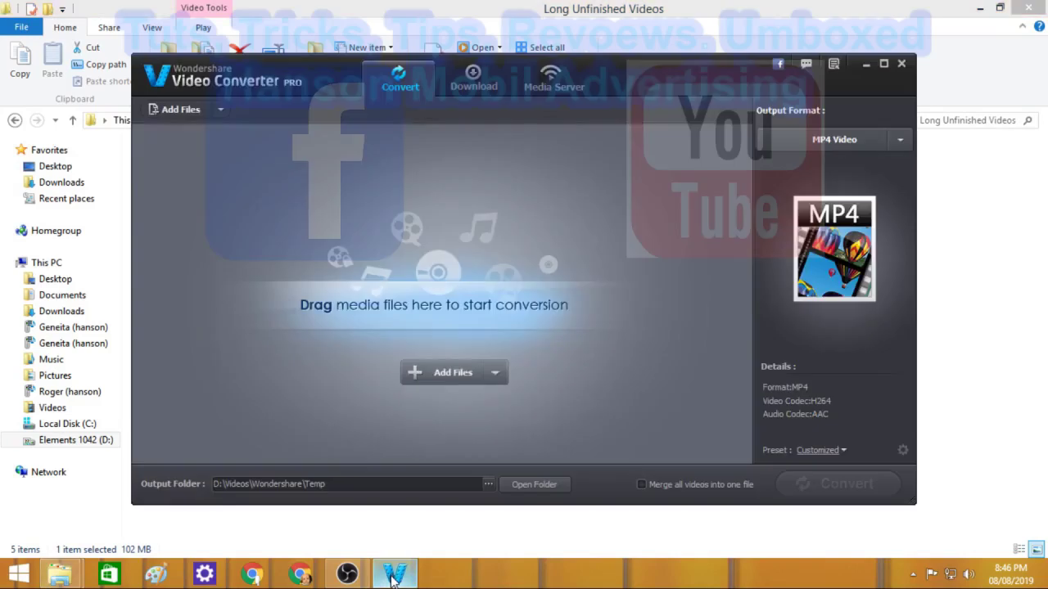
left_click(394, 575)
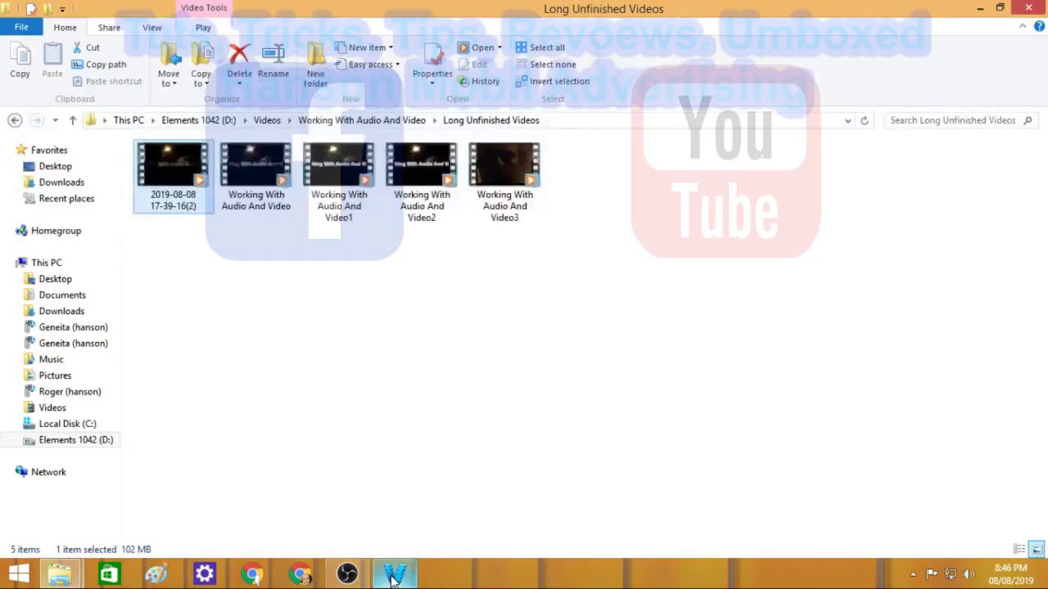
mouse_move(39, 570)
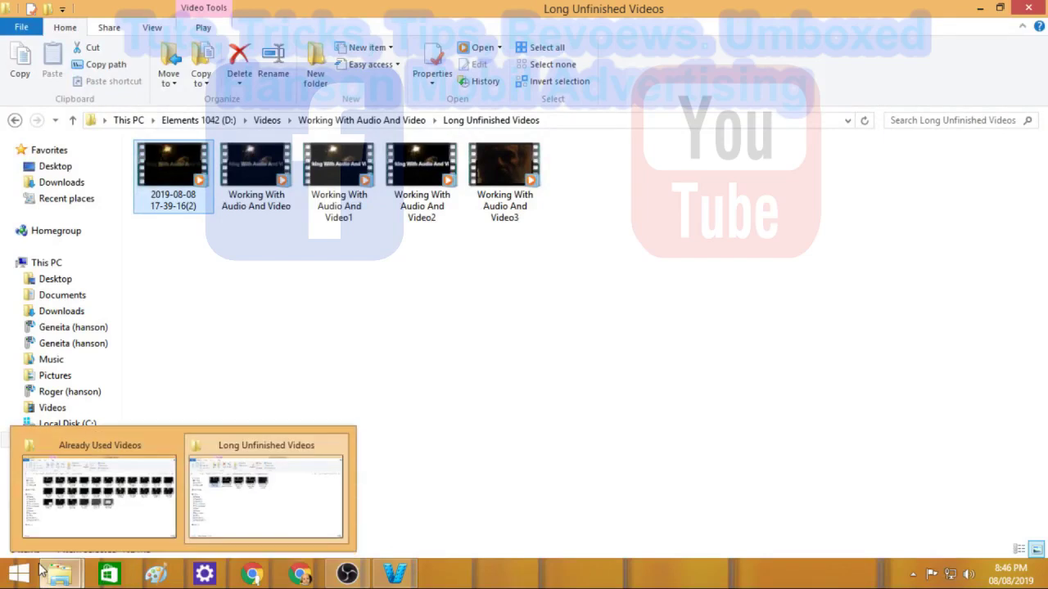
left_click(394, 573)
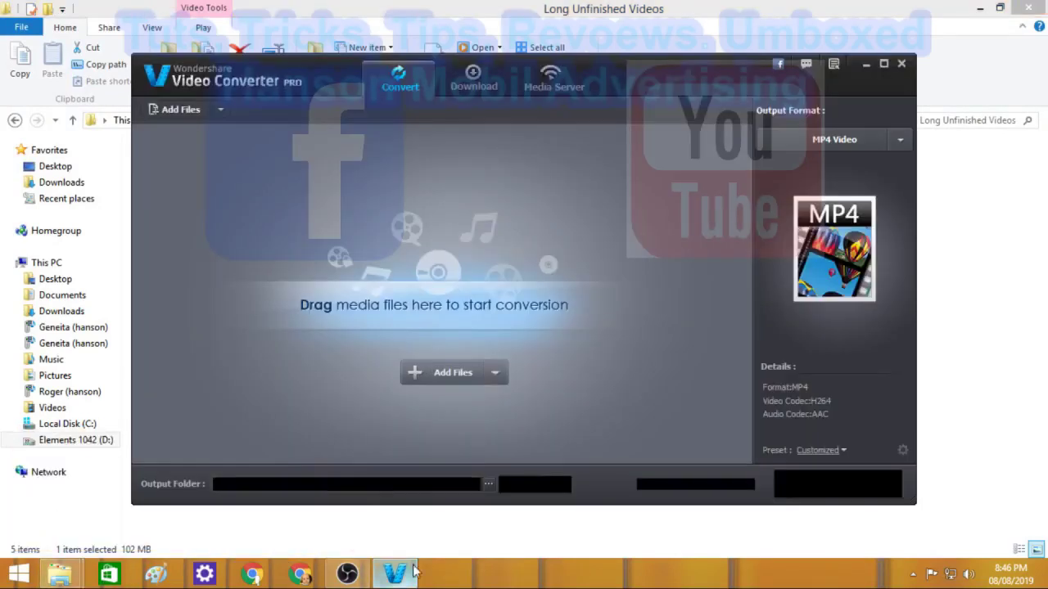
left_click(448, 373)
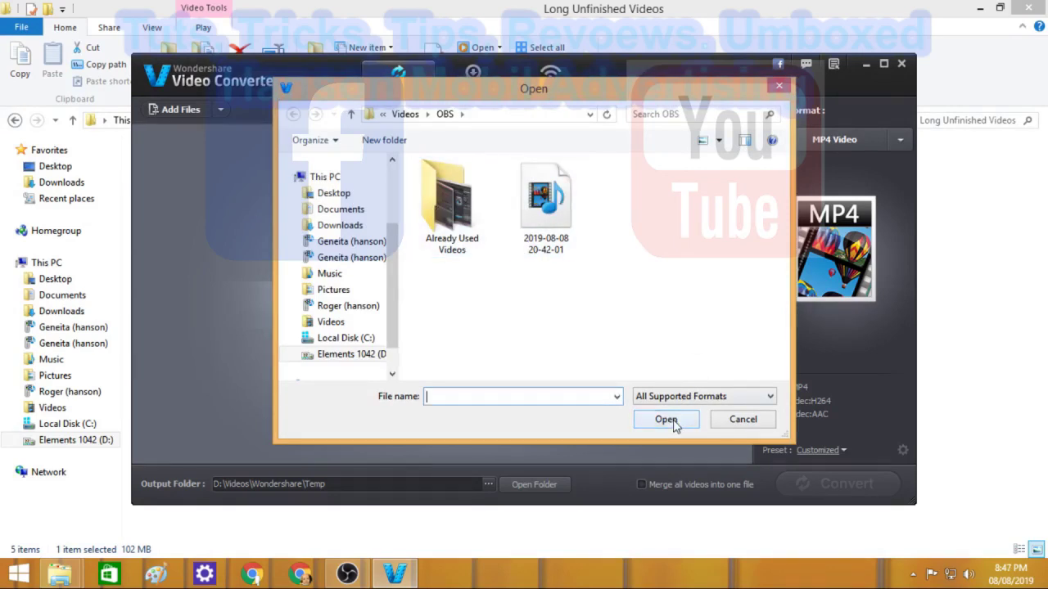
left_click(743, 424)
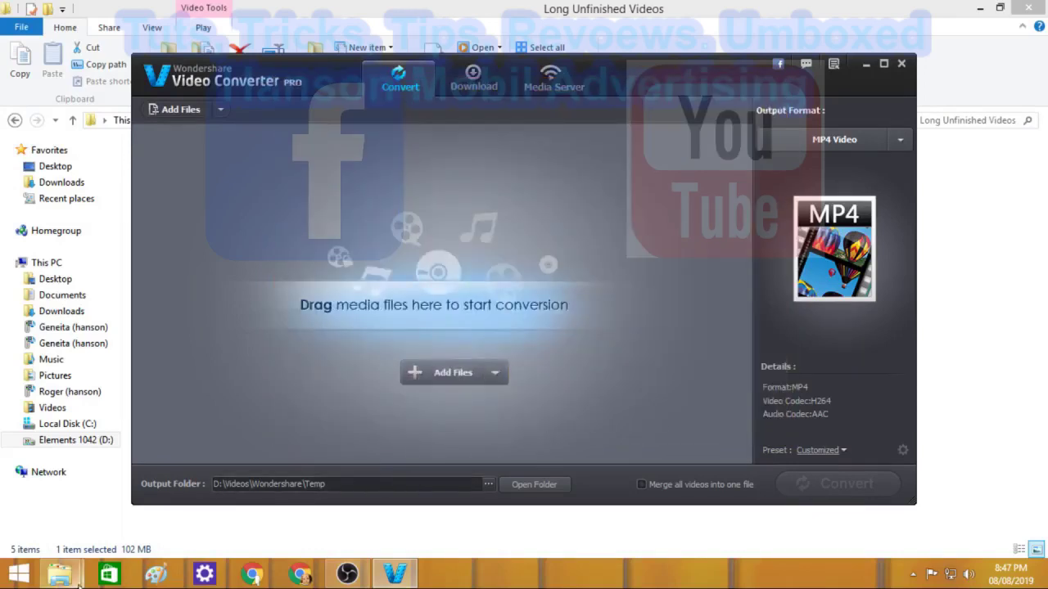
Bring up OBS Studio and minimize its window to get back to Video Converter
mouse_move(347, 574)
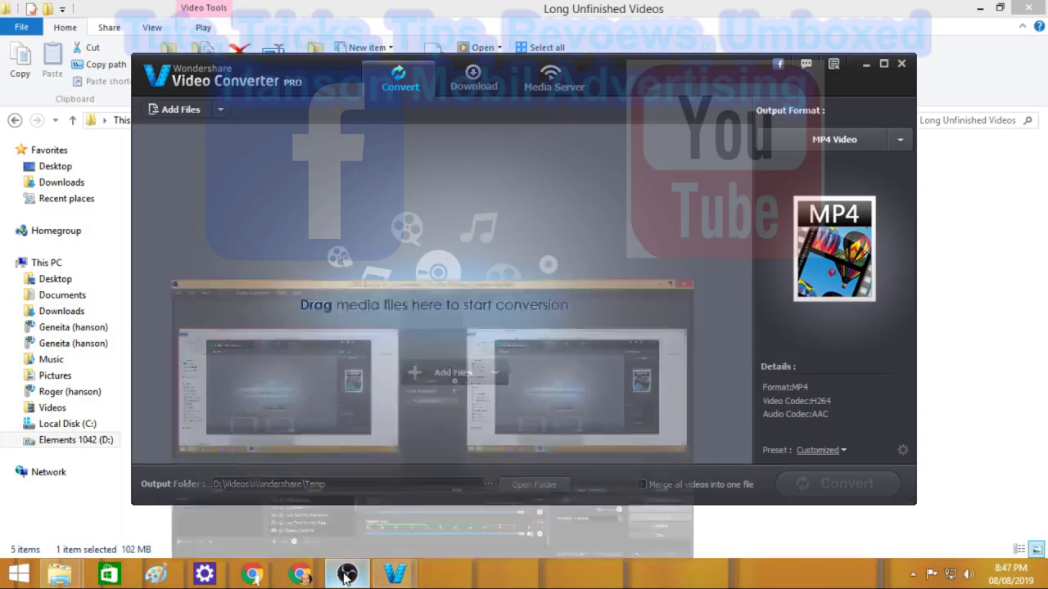
left_click(589, 344)
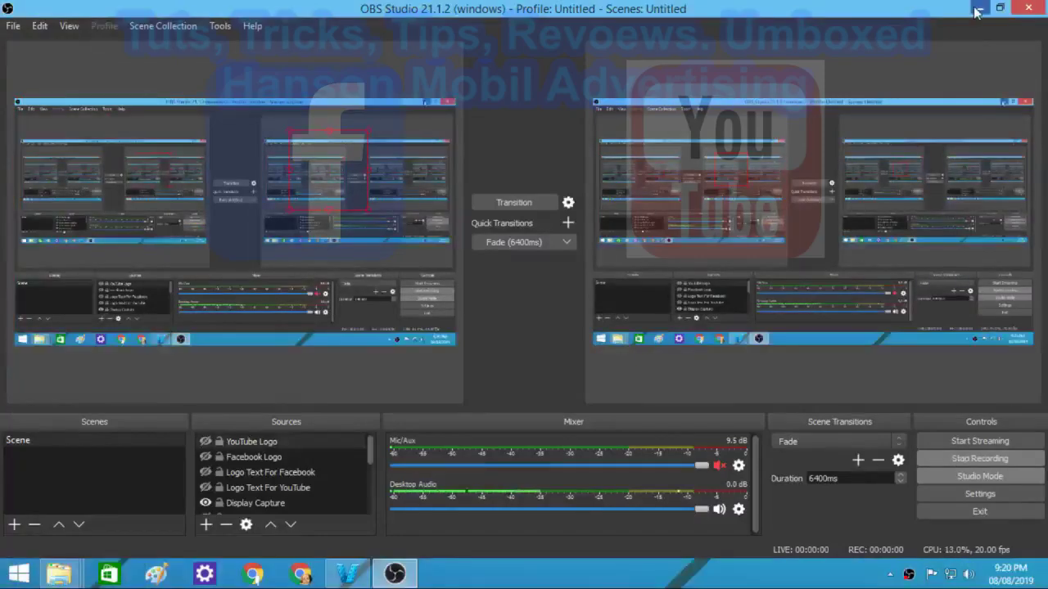
left_click(981, 8)
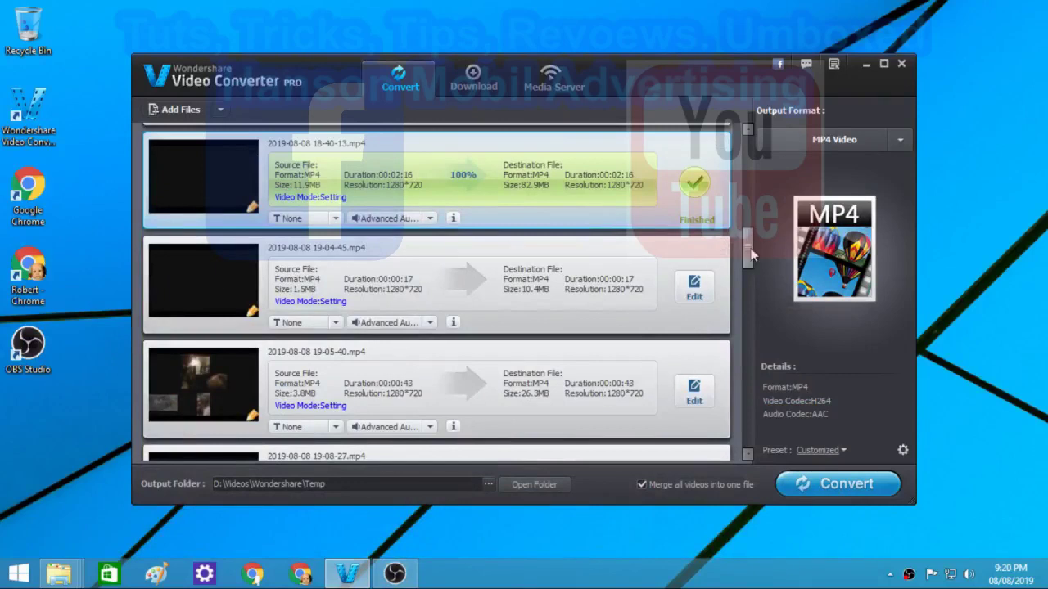
Examine the whole conversion list, checking which clips are finished and which are still waiting for conversion
left_click_drag(747, 250, 750, 143)
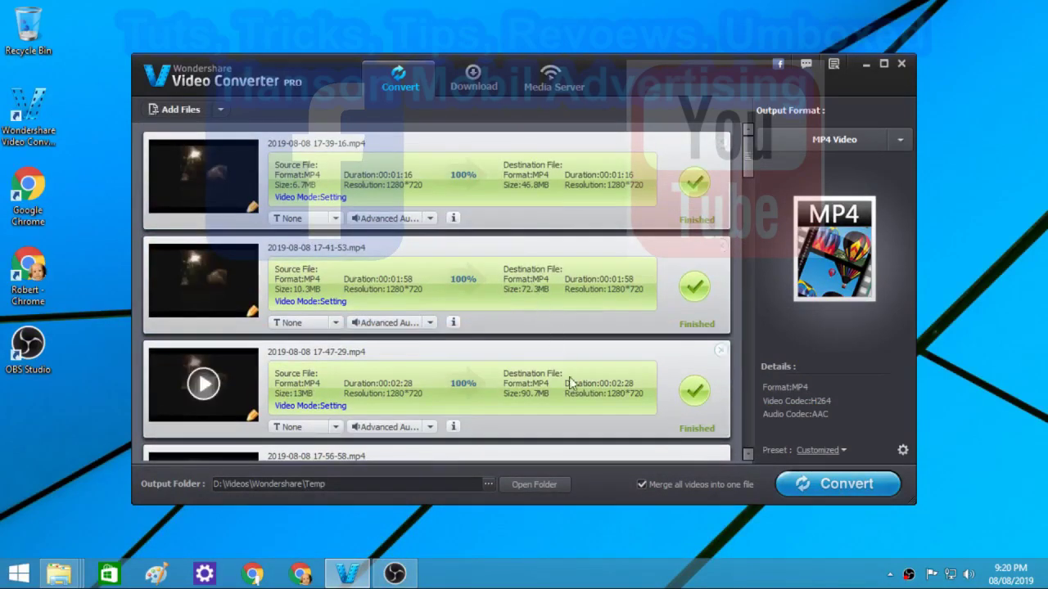
left_click(751, 458)
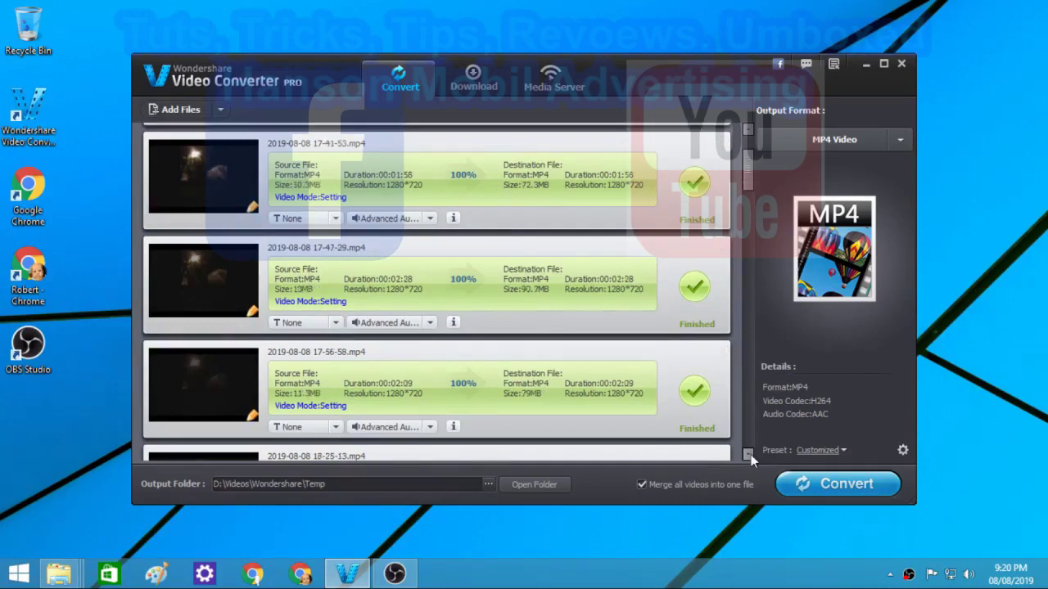
left_click(751, 459)
left_click(750, 458)
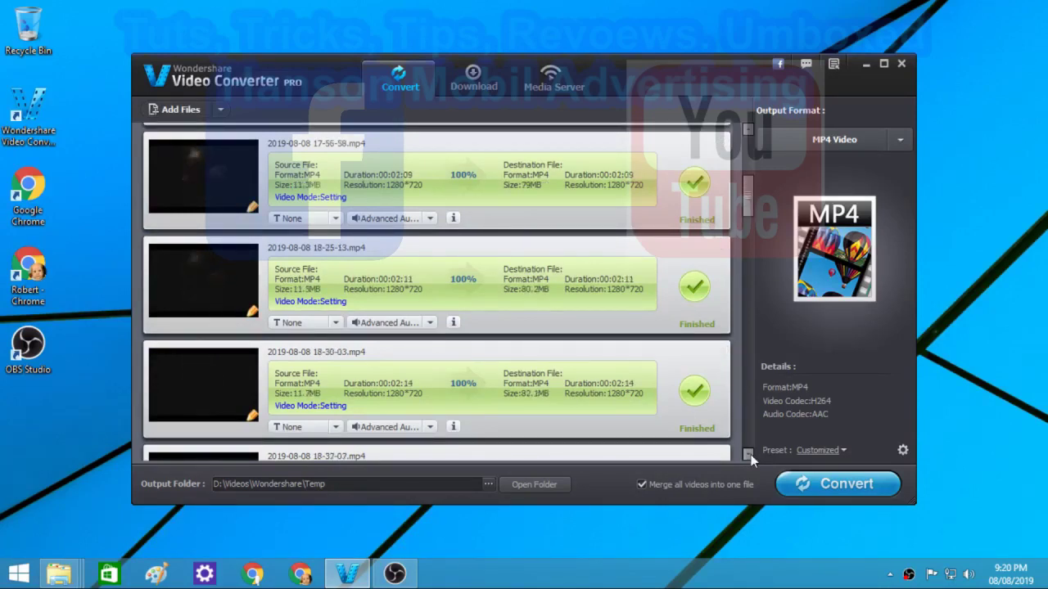
left_click(751, 458)
left_click(751, 459)
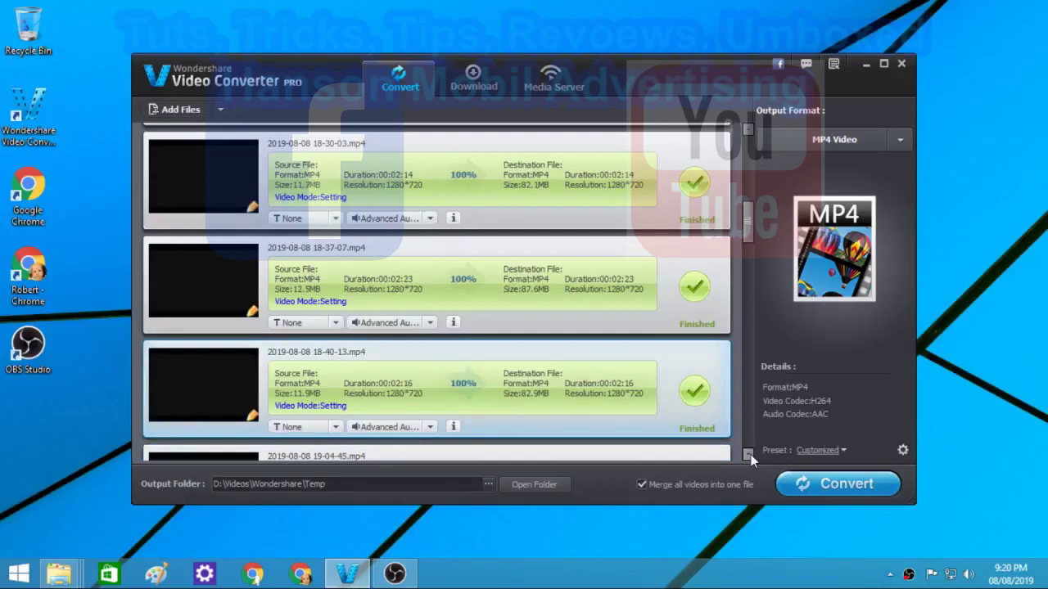
mouse_move(750, 217)
left_mouse_down()
mouse_move(750, 141)
mouse_move(745, 230)
left_mouse_up()
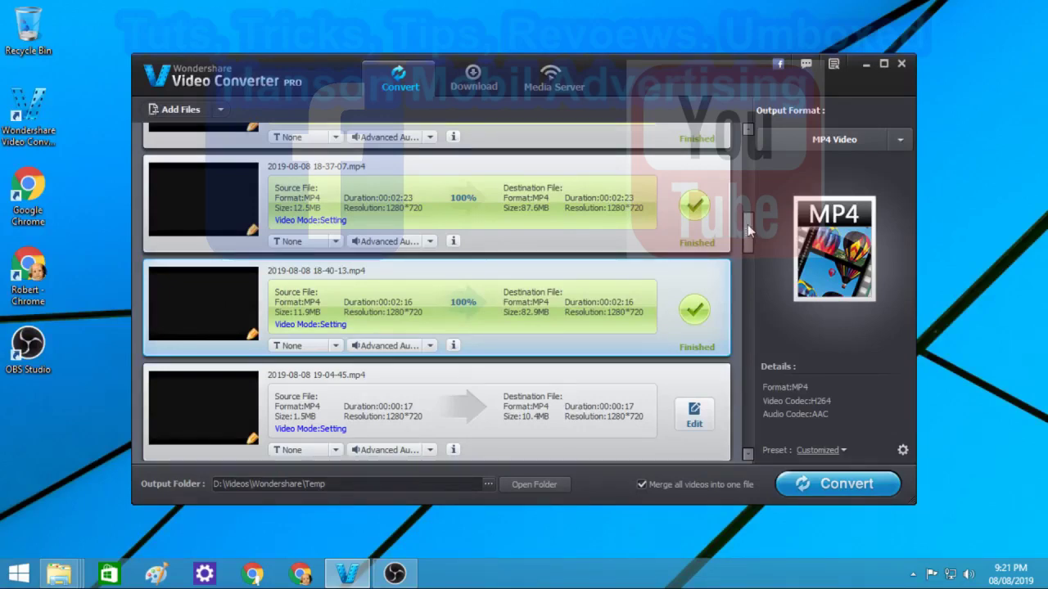
left_click_drag(747, 224, 748, 231)
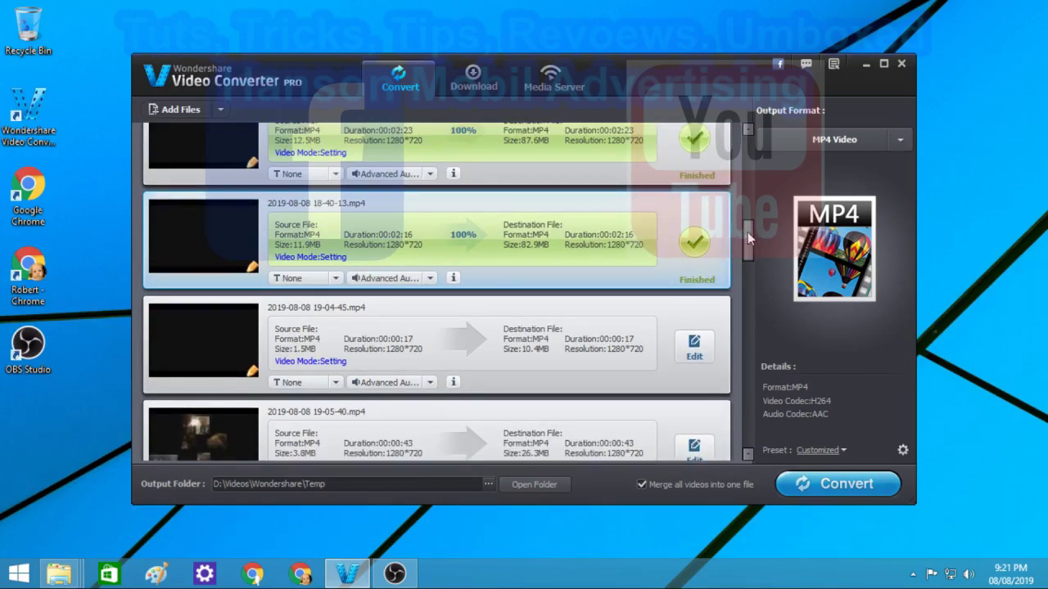
left_click_drag(748, 231, 746, 248)
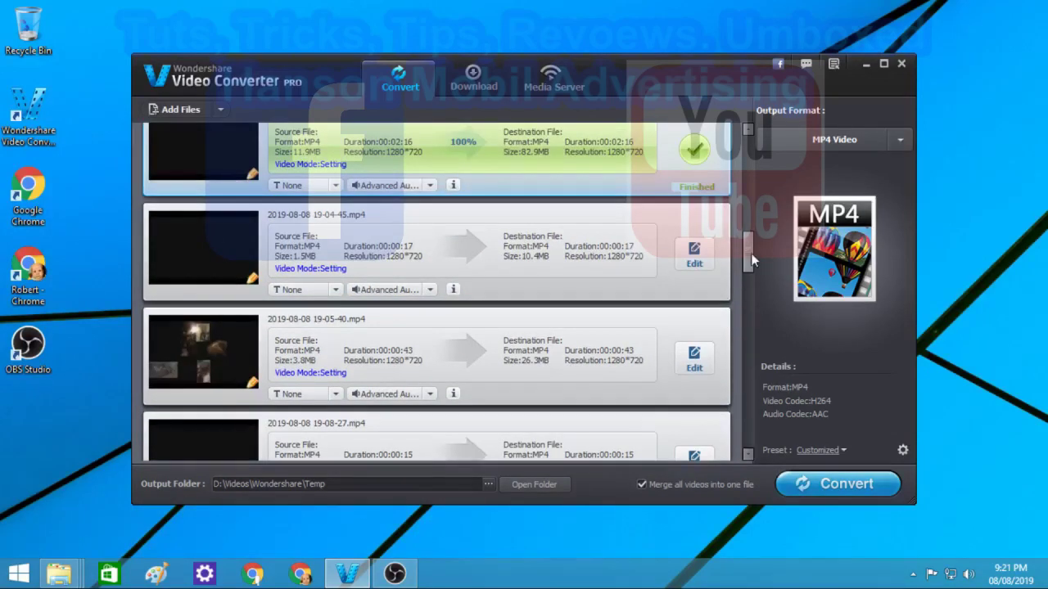
left_click_drag(751, 253, 744, 434)
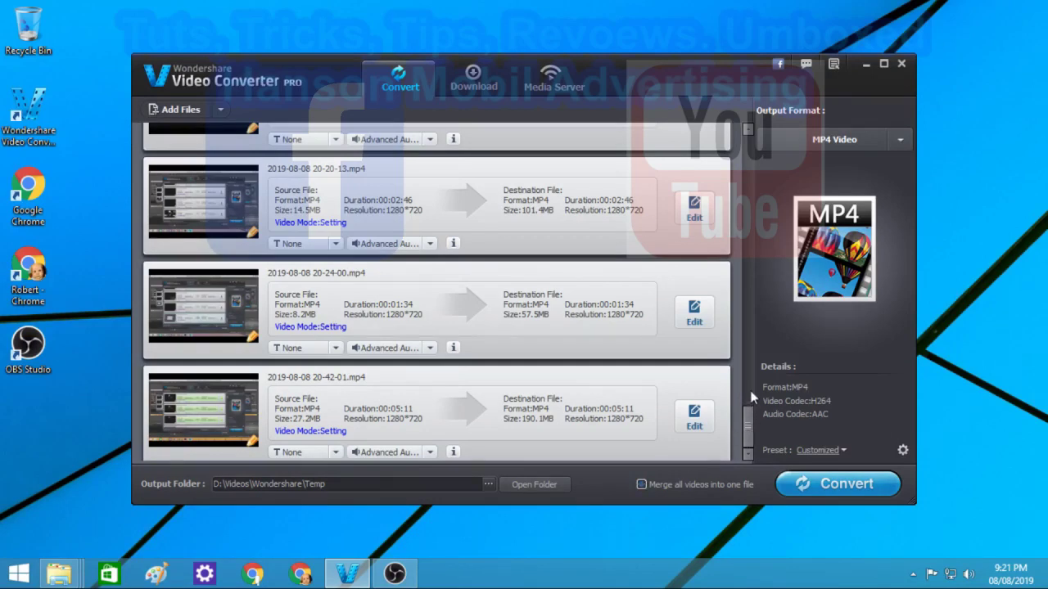
scroll(746, 427, "up", 3)
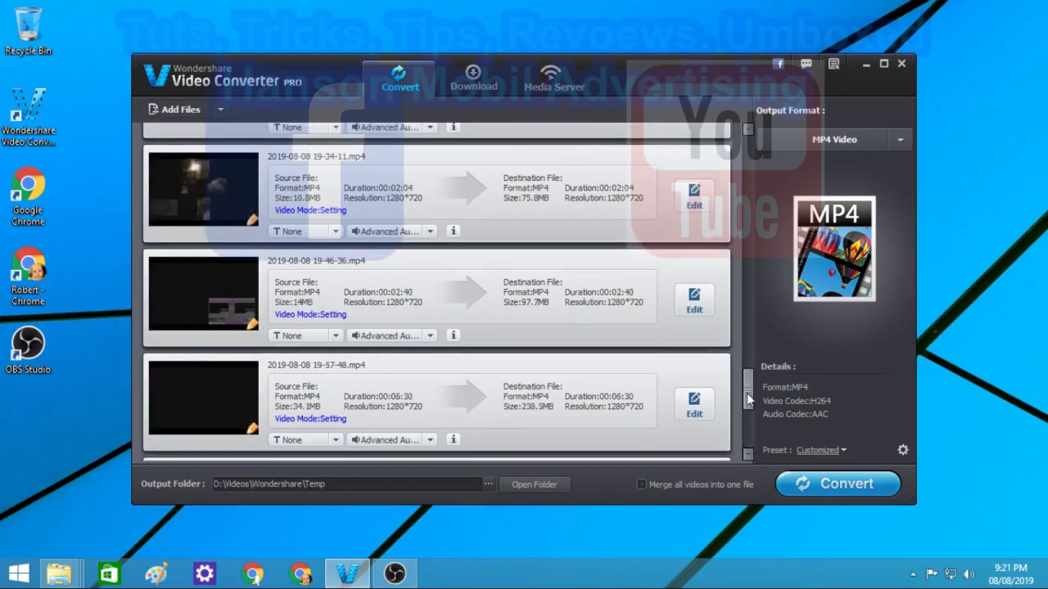
left_click_drag(749, 386, 735, 136)
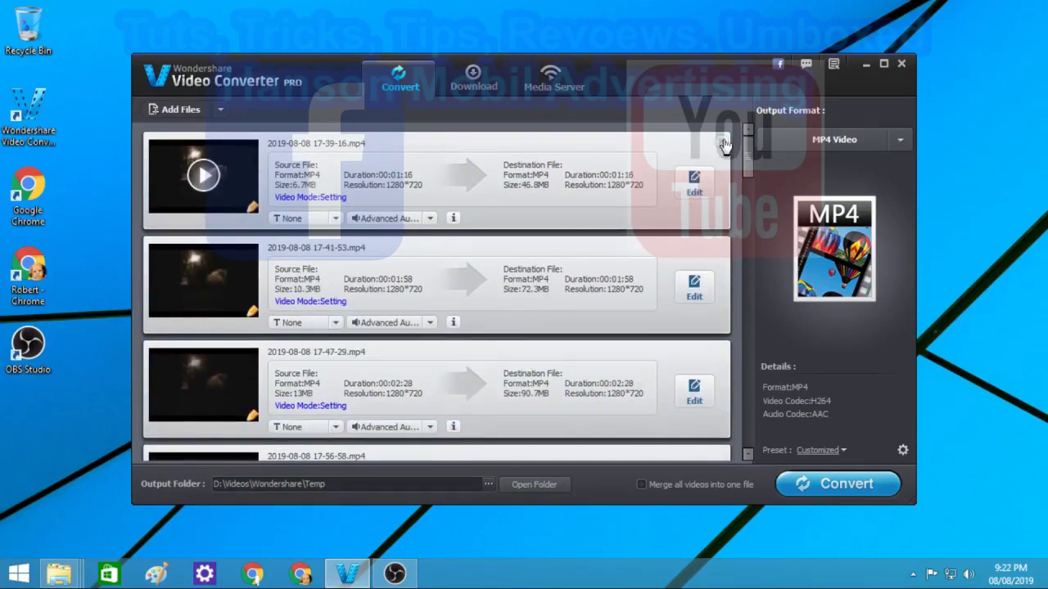
left_click(725, 145)
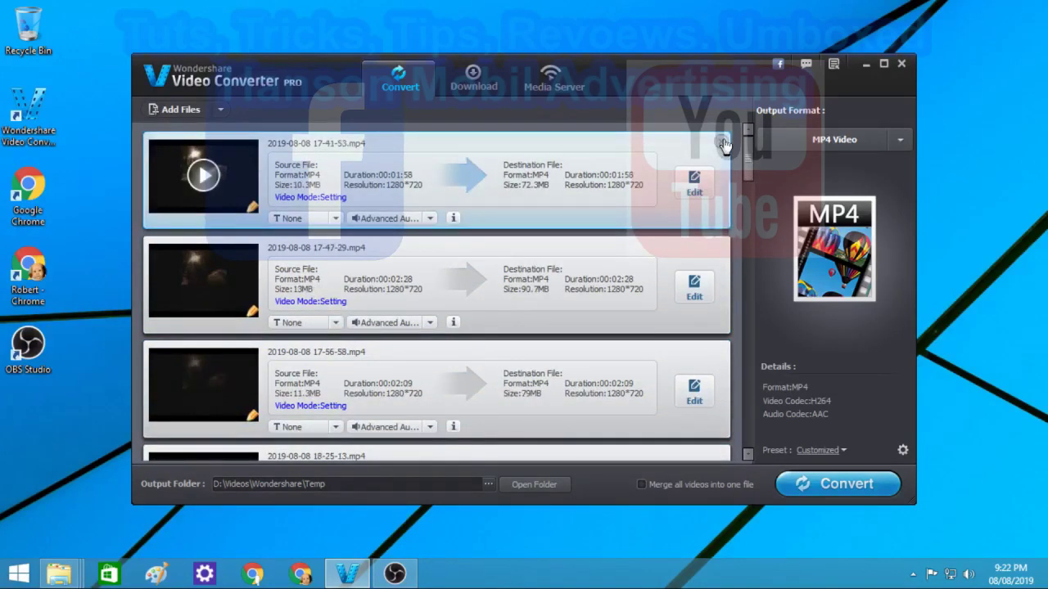
left_click(725, 145)
left_click(725, 145)
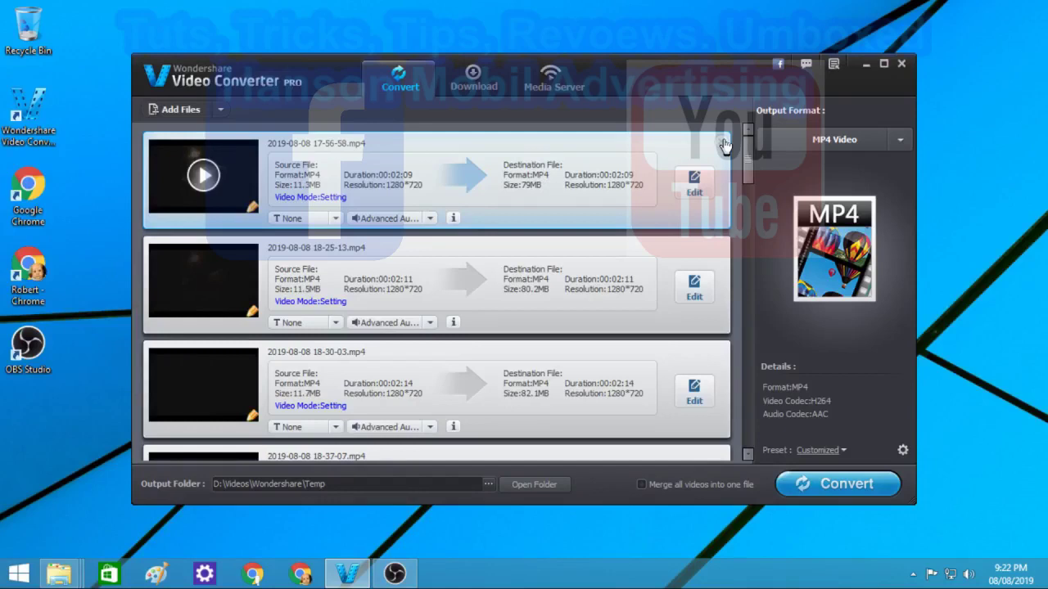
left_click(725, 145)
left_click(724, 145)
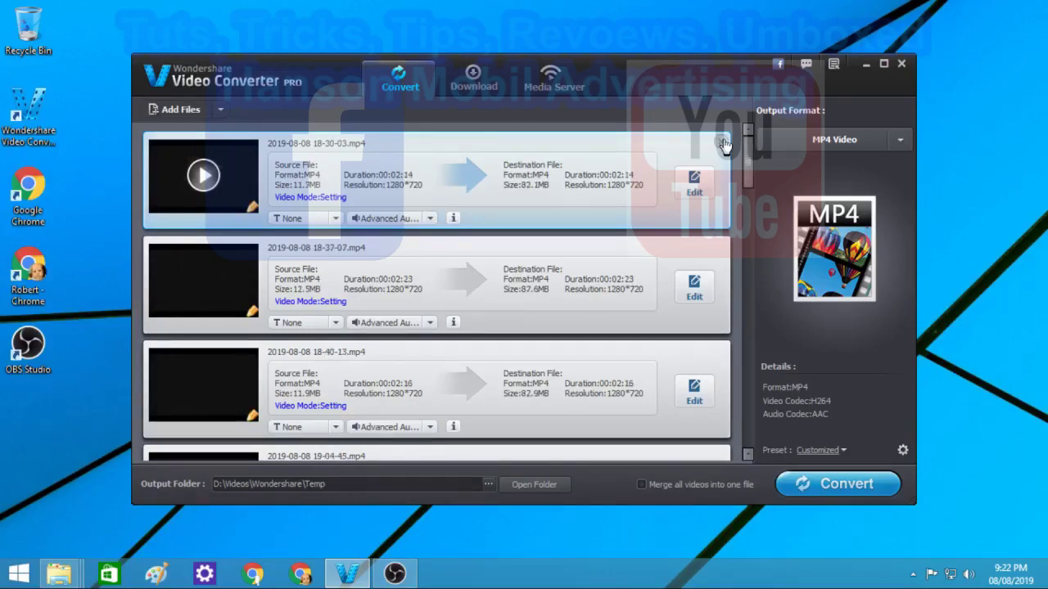
left_click(724, 145)
left_click(725, 145)
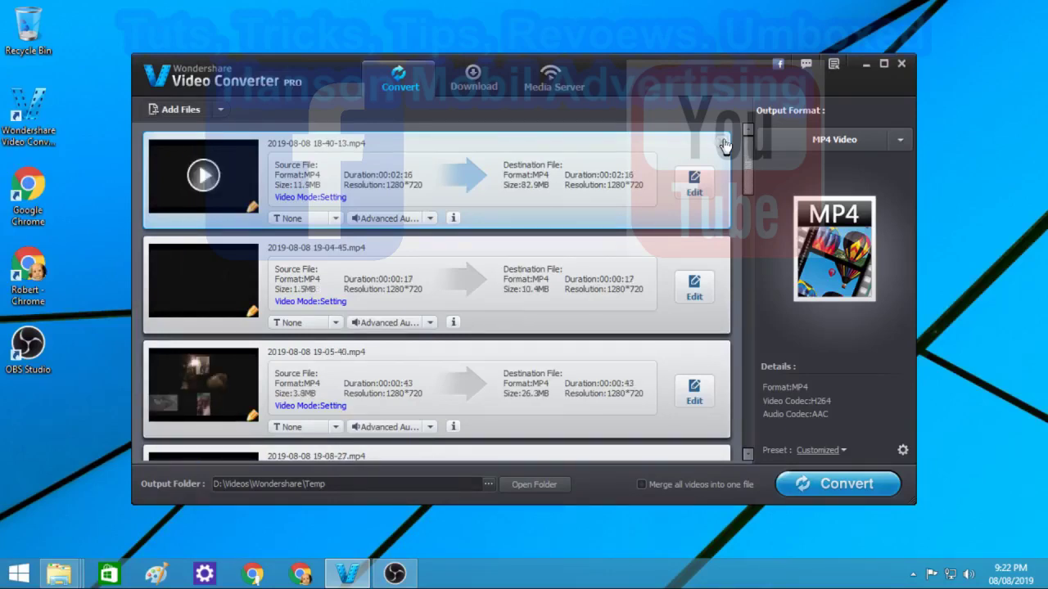
left_click(725, 145)
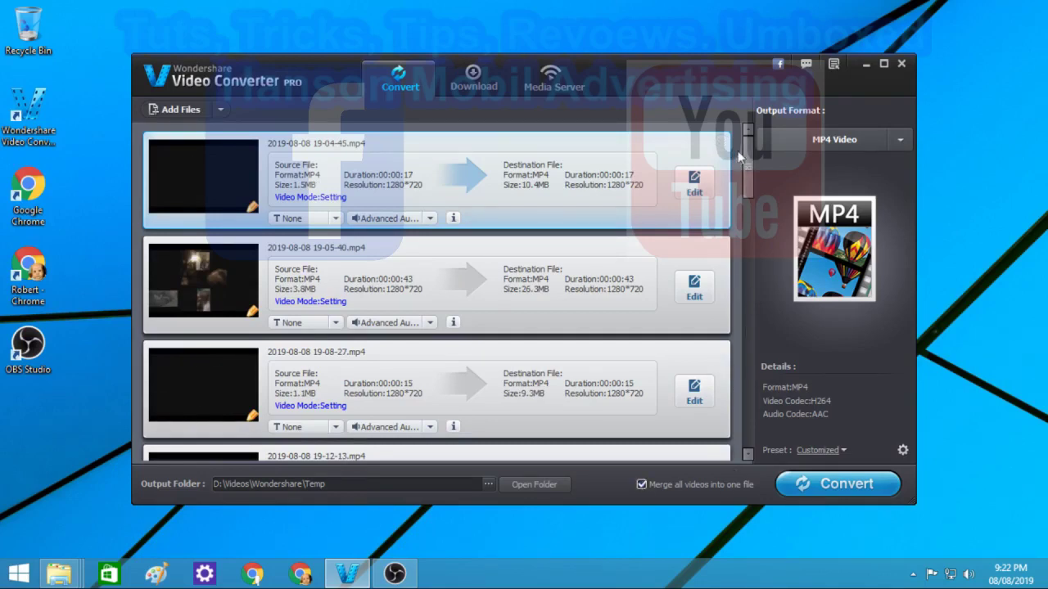
Open the converter's output folder maximized, check the inner Temp folder, return to its parent and minimize the window
left_click(532, 488)
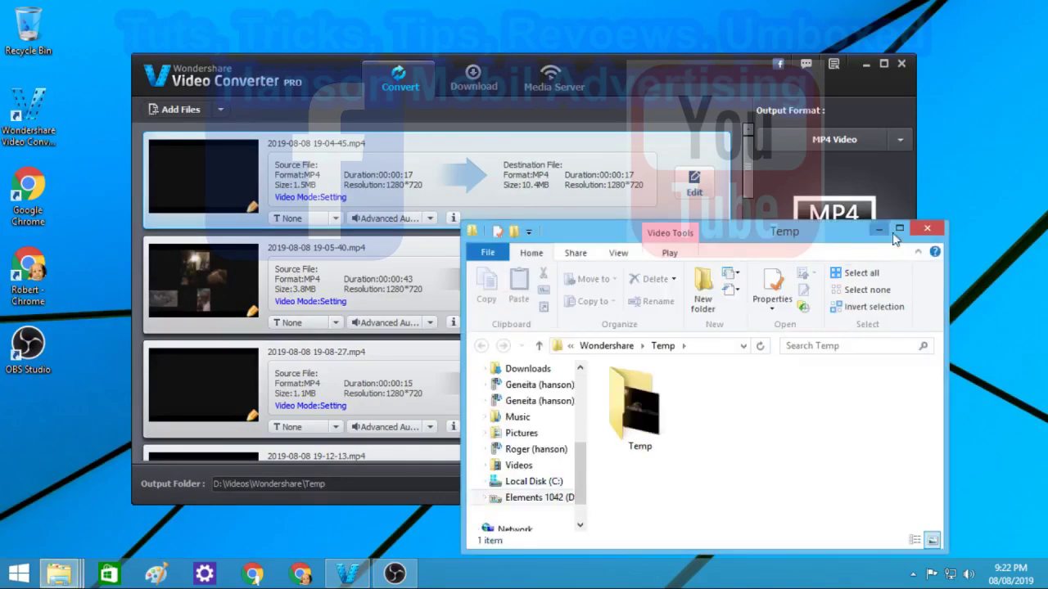
left_click(900, 231)
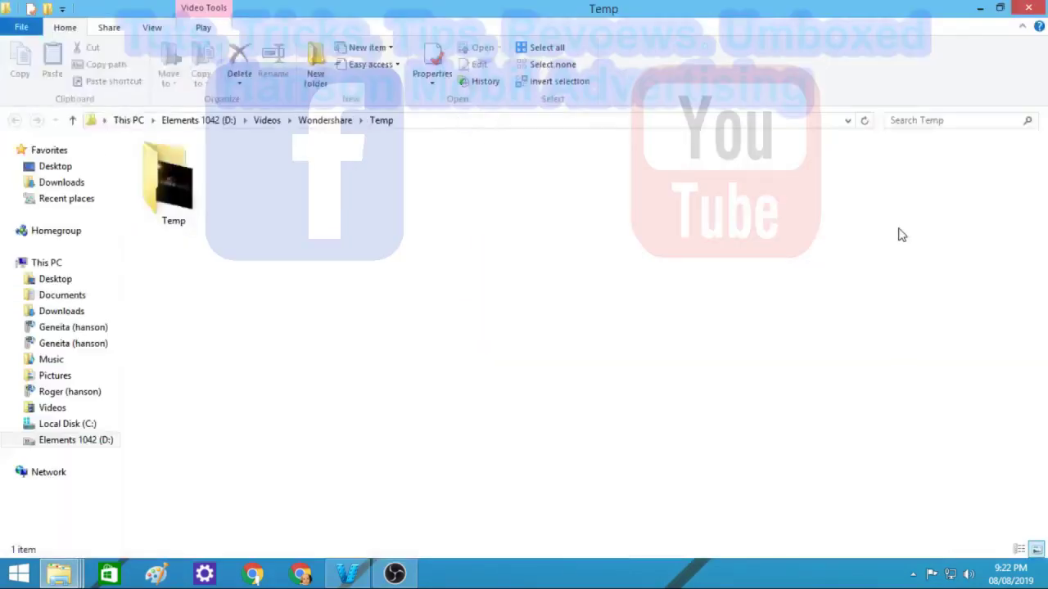
double_click(168, 172)
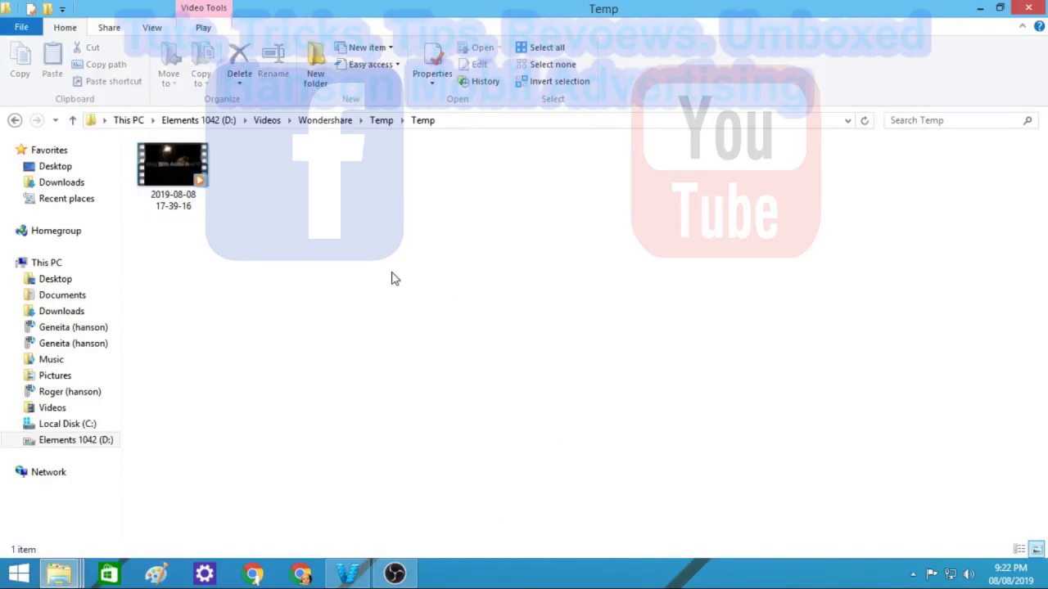
left_click(72, 121)
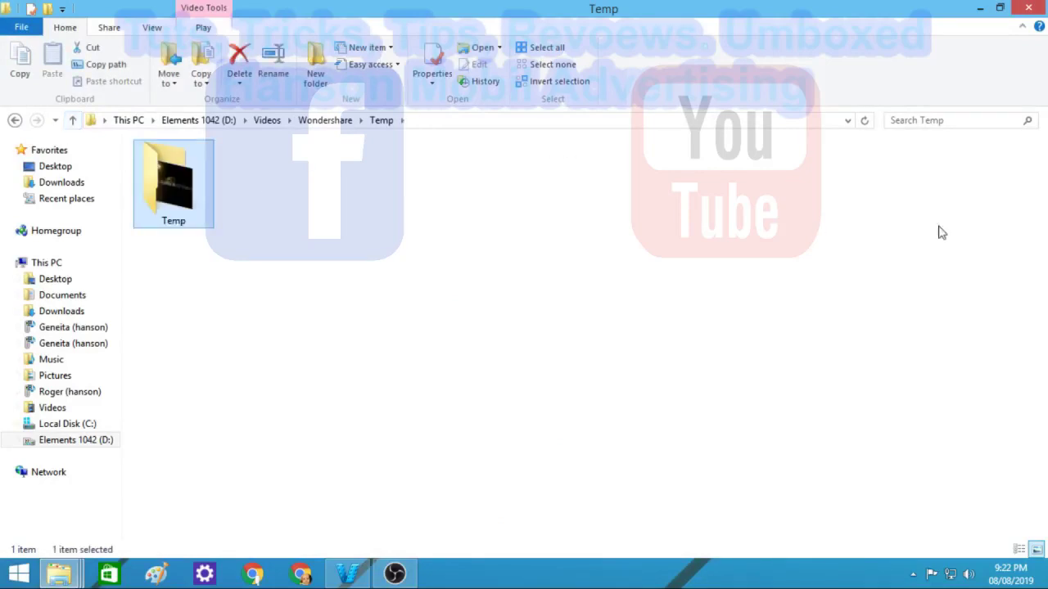
left_click(980, 8)
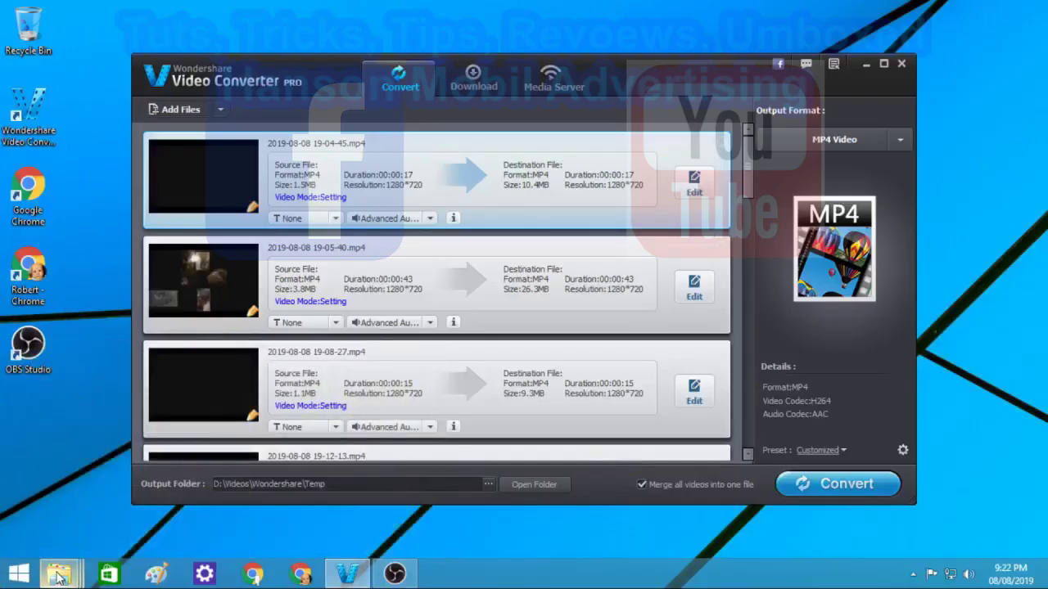
Close the extra outer Temp folder window and switch to the window showing the inner Temp folder
left_click(58, 577)
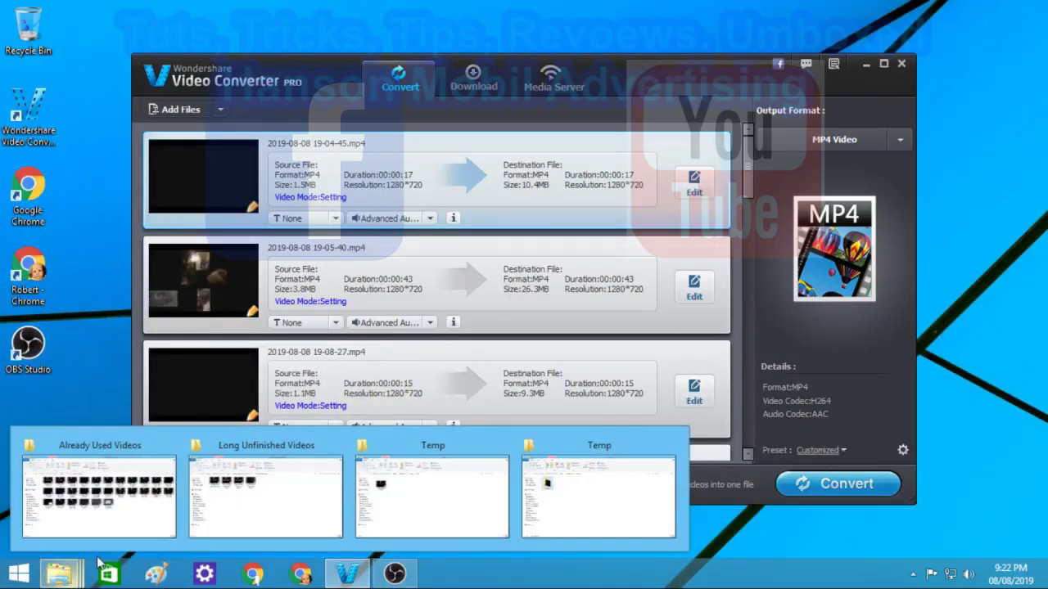
left_click(670, 447)
left_click(424, 497)
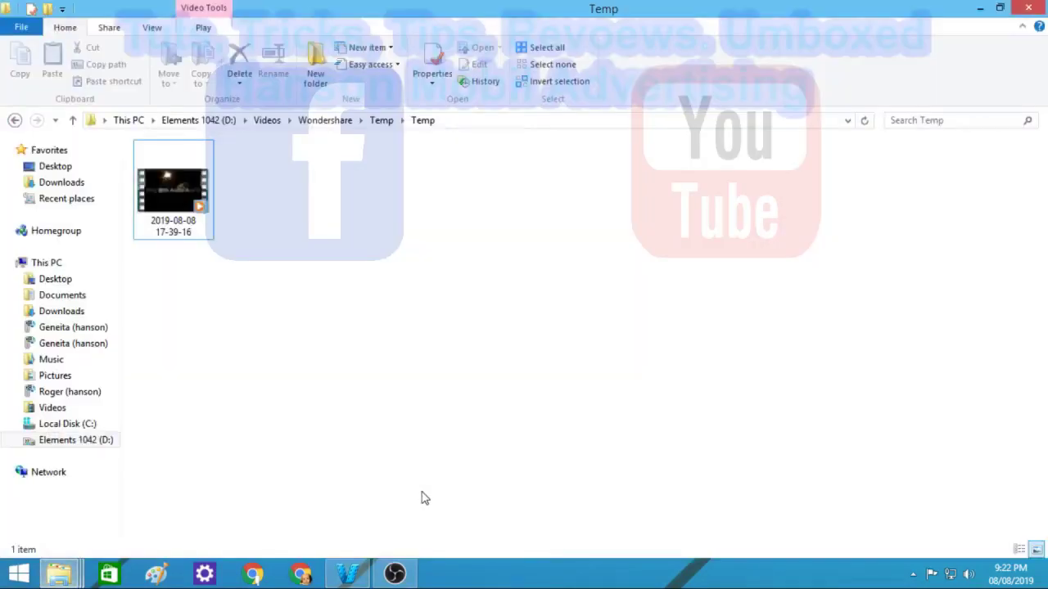
Return to the converter, check the queue through its last clip and start converting the remaining clips into one merged MP4
left_click(58, 577)
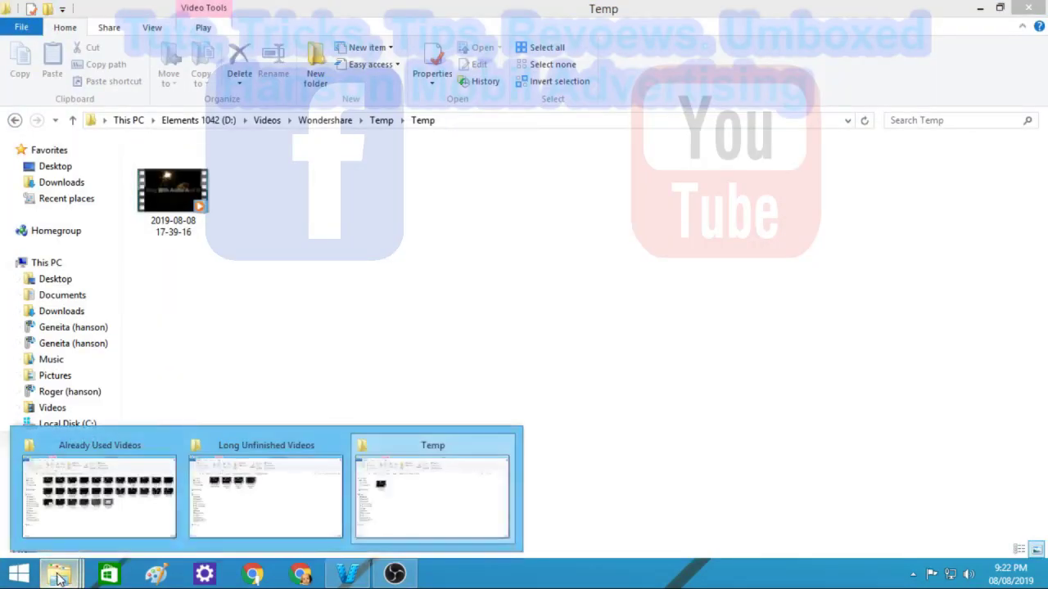
left_click(349, 574)
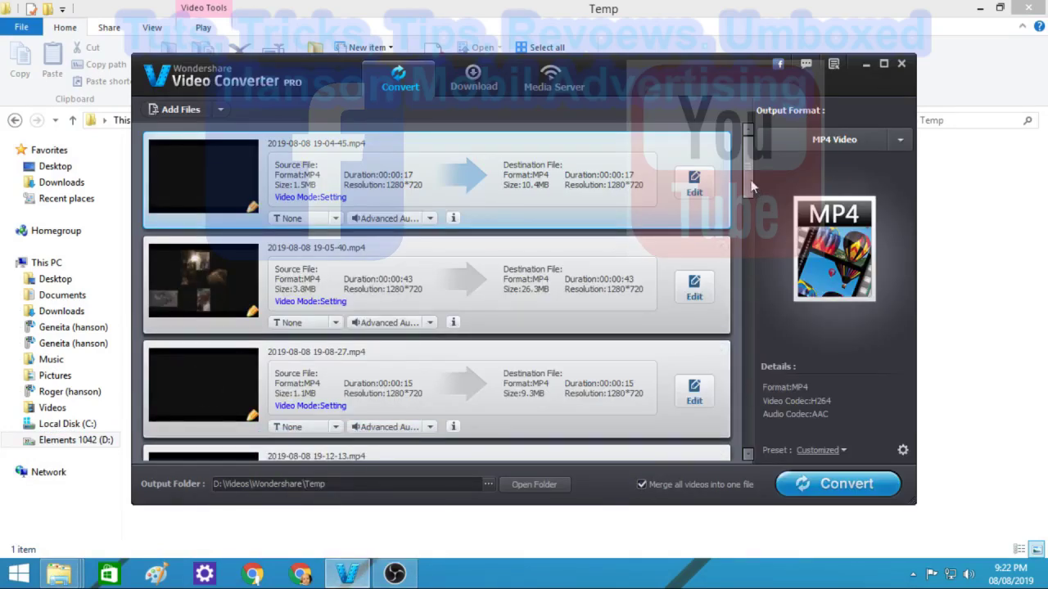
left_click_drag(751, 186, 758, 453)
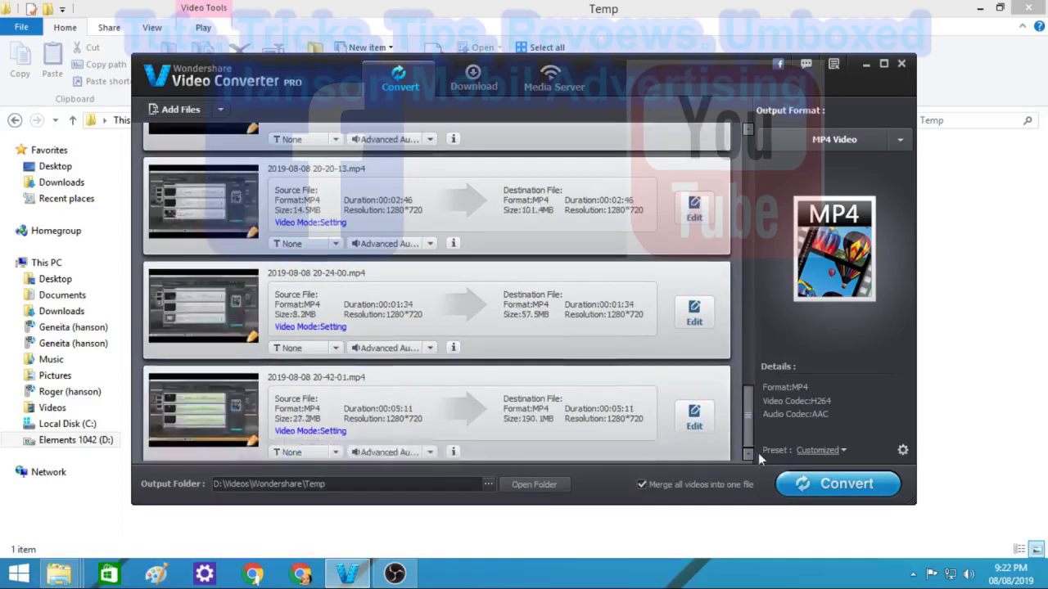
left_click(864, 484)
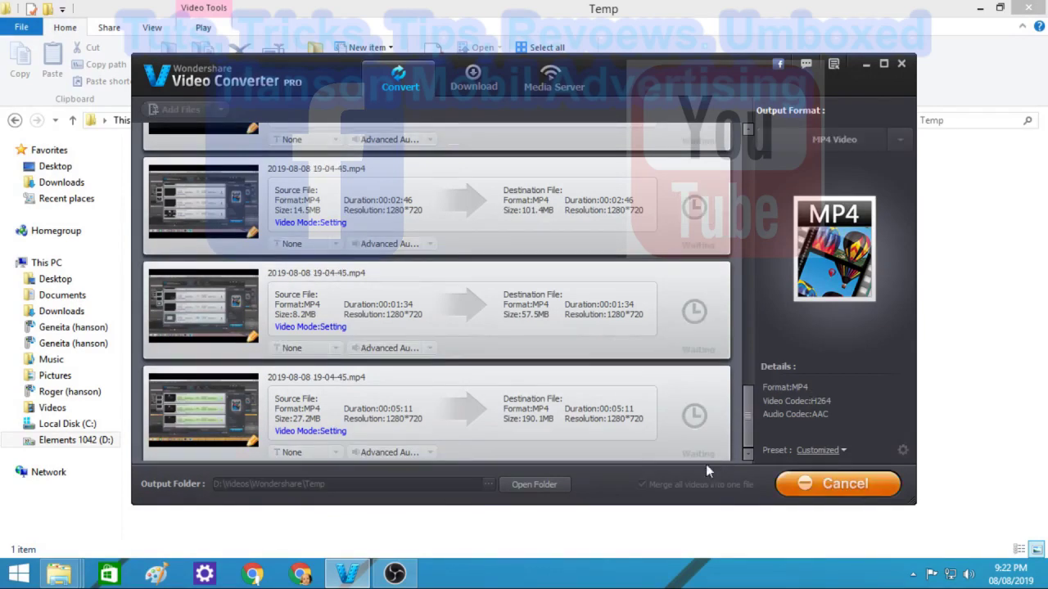
left_click(395, 573)
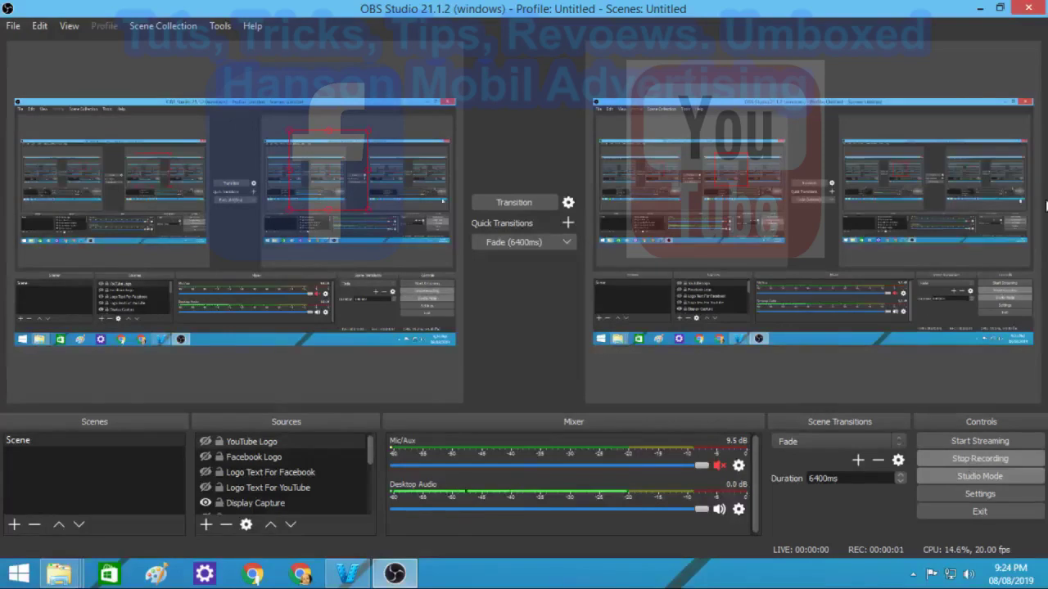
left_click(981, 8)
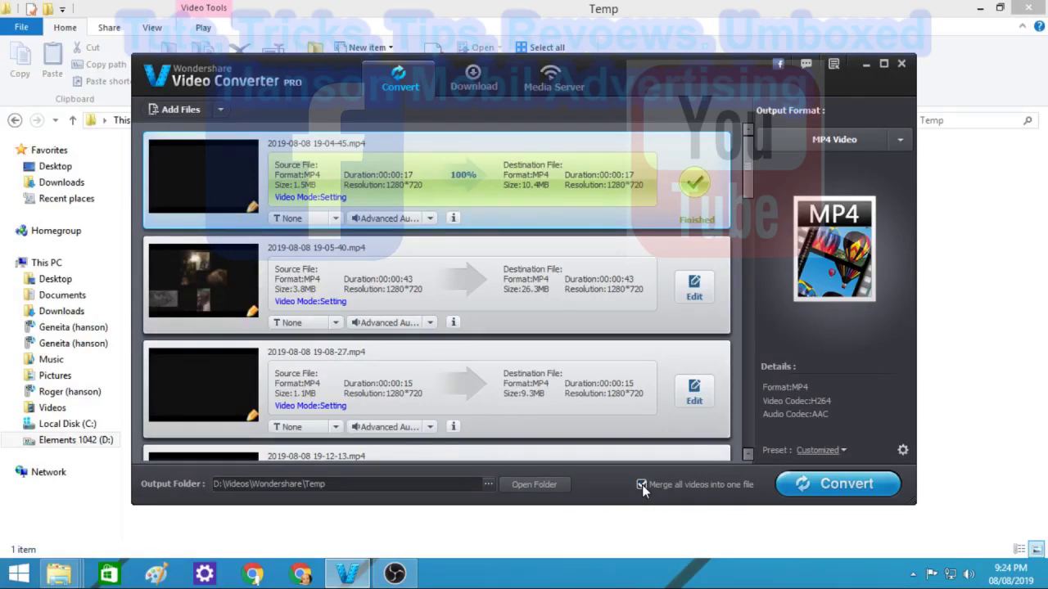
left_click(397, 574)
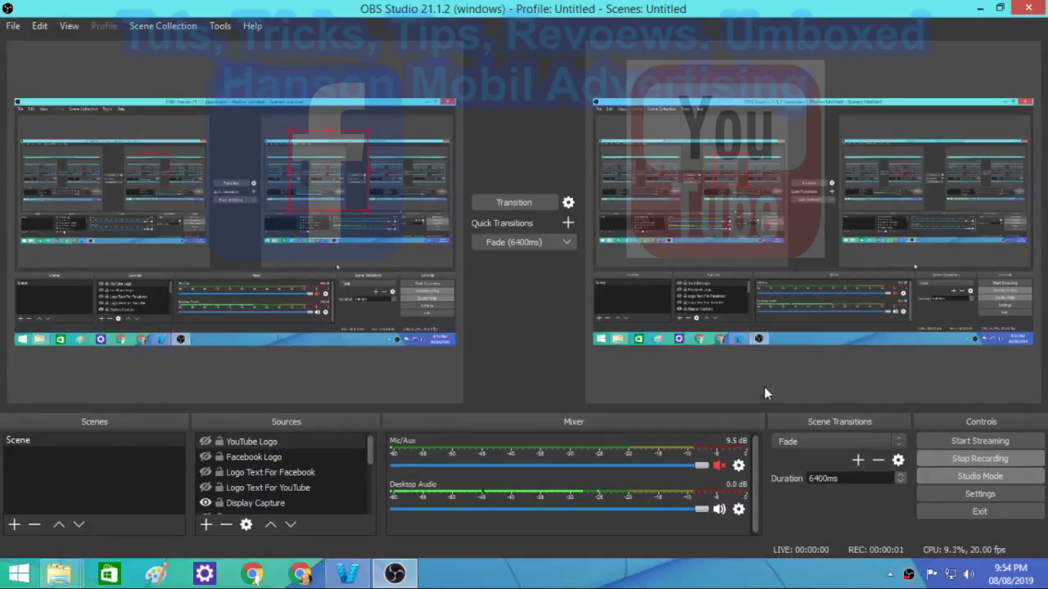
left_click(982, 12)
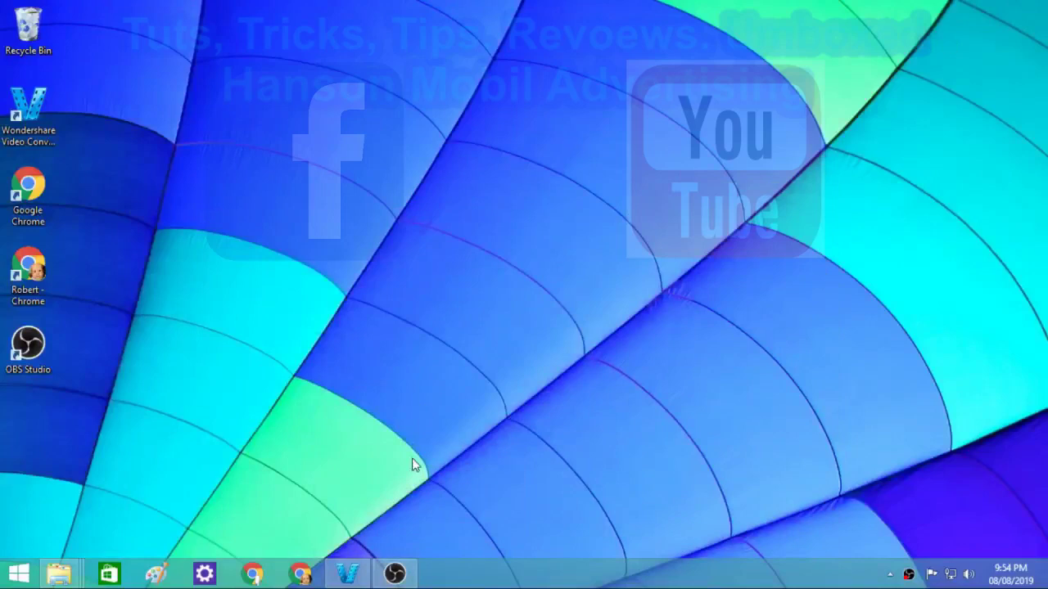
Bring up the converter, check its output folder for the converted file and close the folder window
left_click(347, 573)
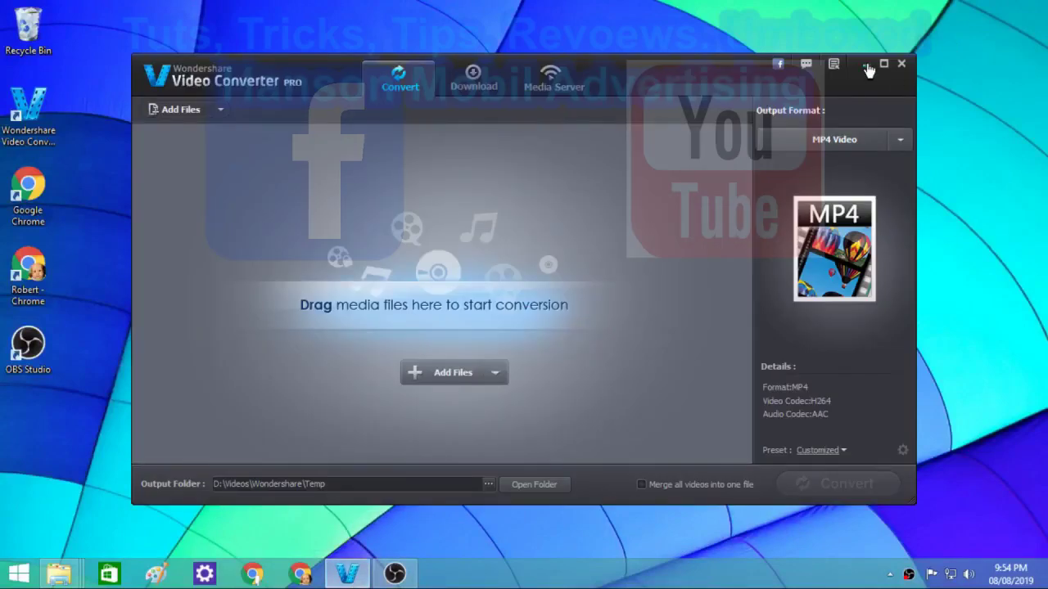
left_click(538, 491)
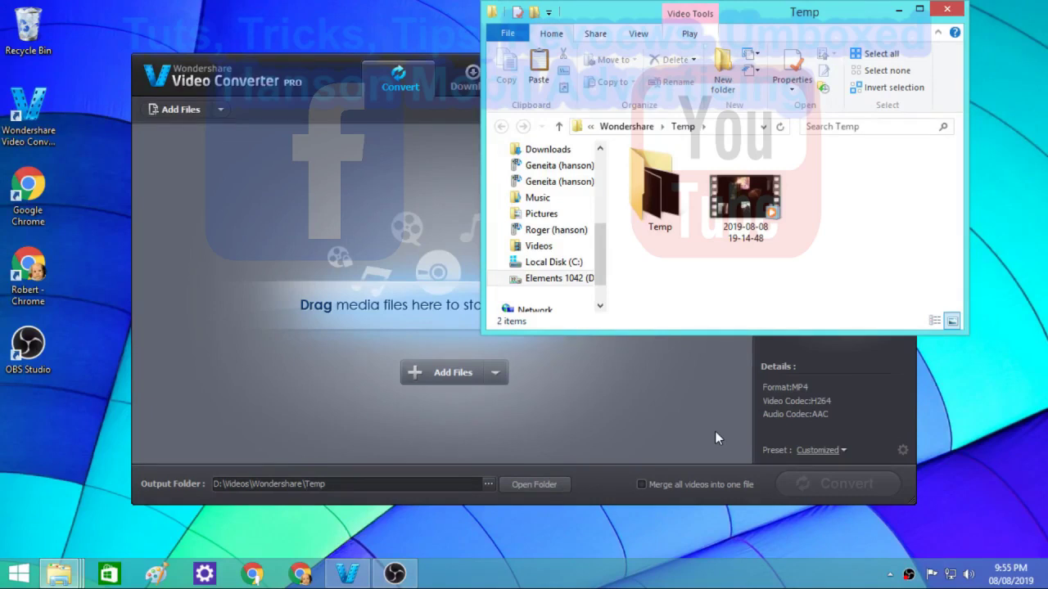
left_click(949, 10)
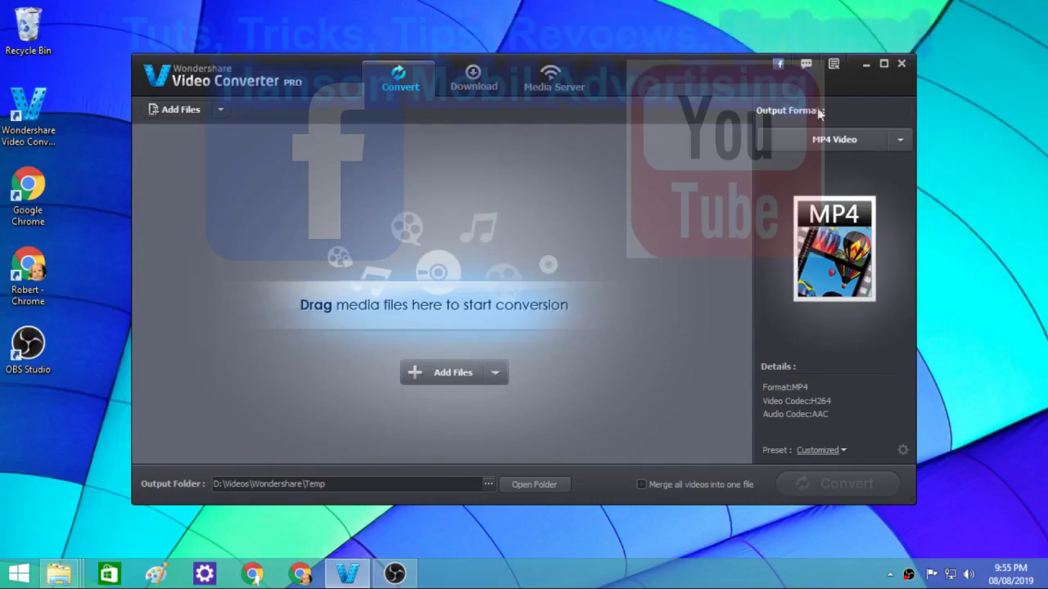
Look over the Long Unfinished Videos folder and minimize it together with the Raw Videos window
mouse_move(59, 573)
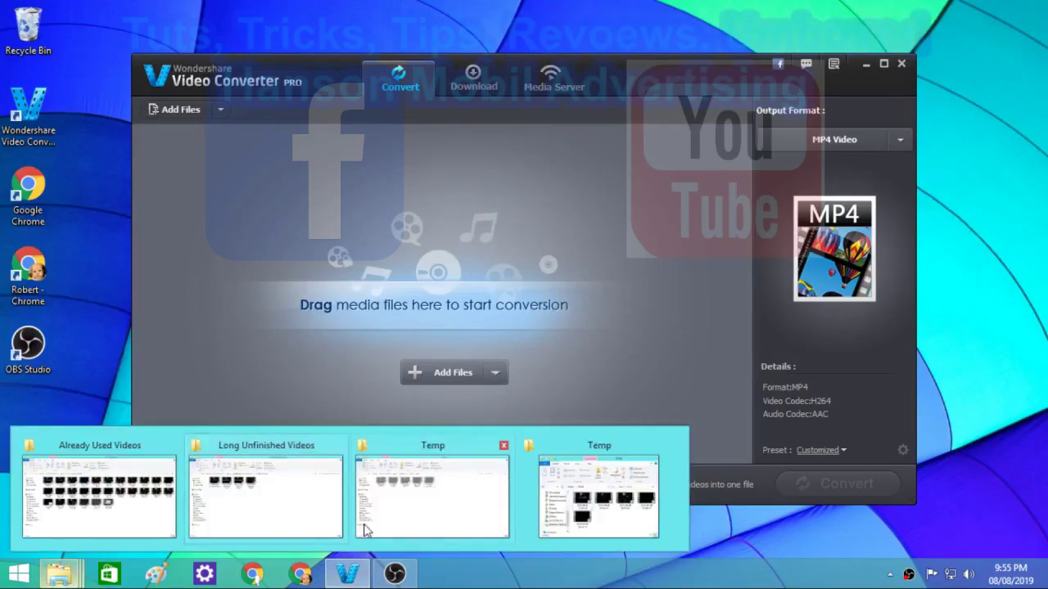
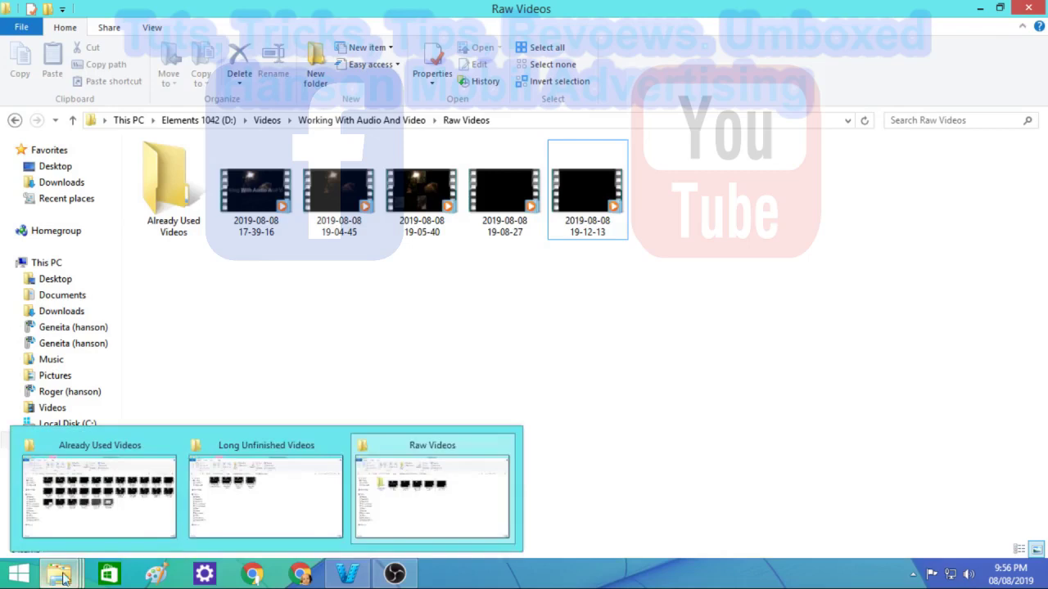
left_click(279, 499)
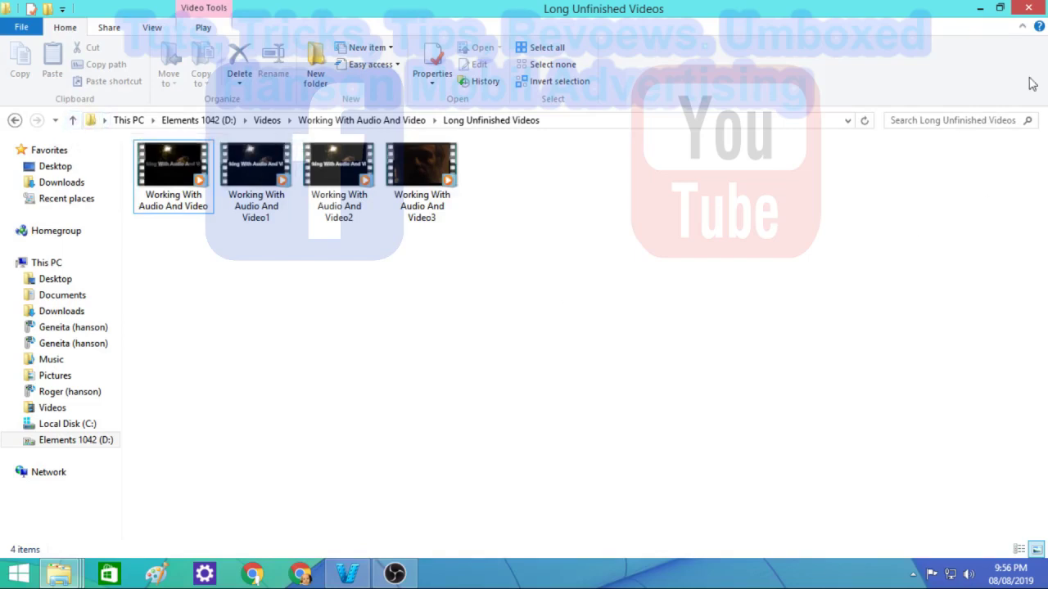
left_click(980, 8)
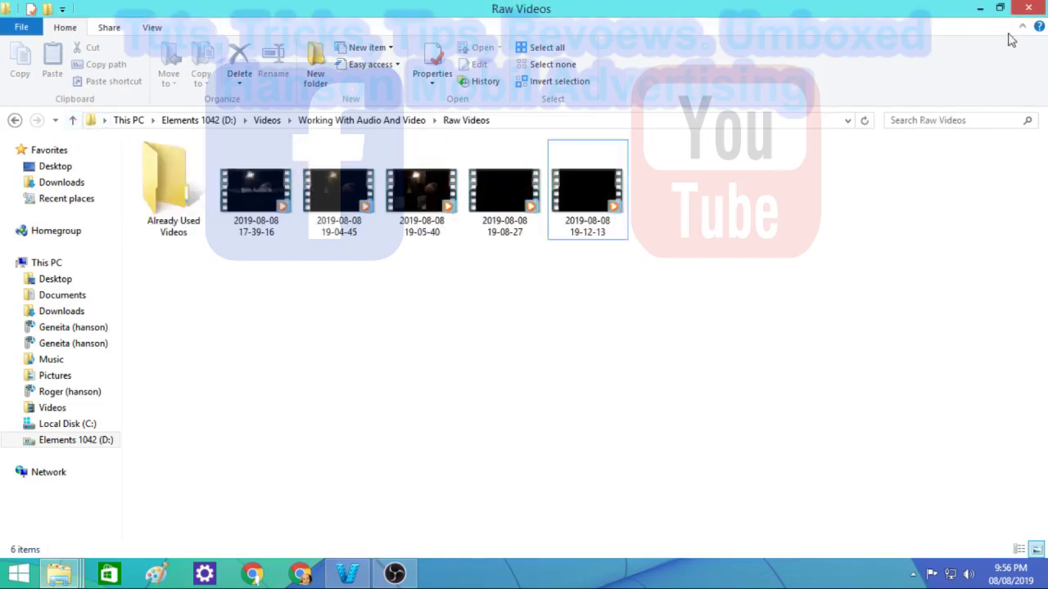
left_click(980, 8)
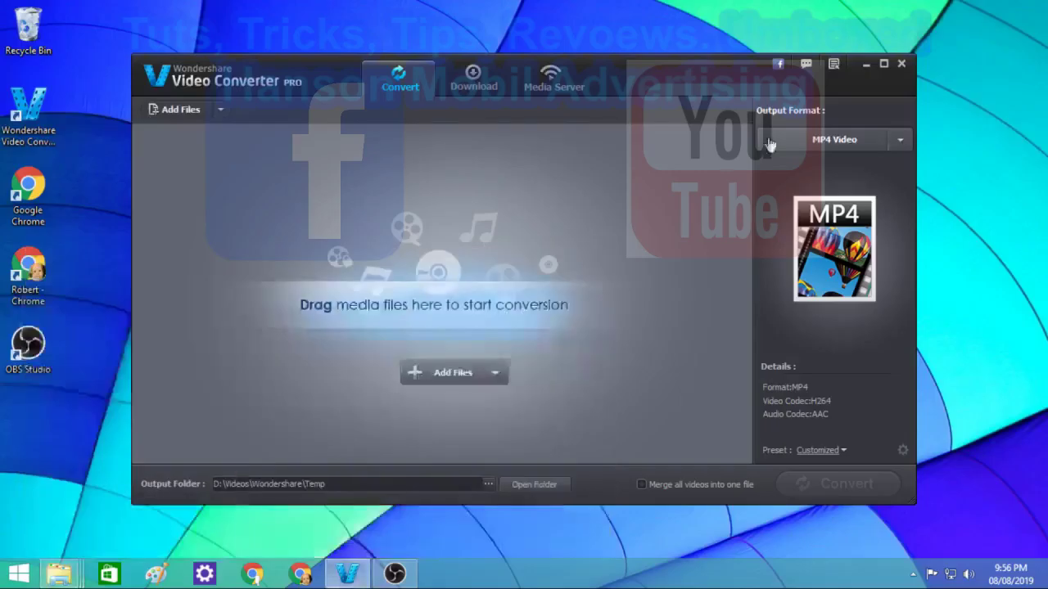
Start adding files to the converter and browse to Raw Videos inside the Working With Audio And Video folder
left_click(448, 379)
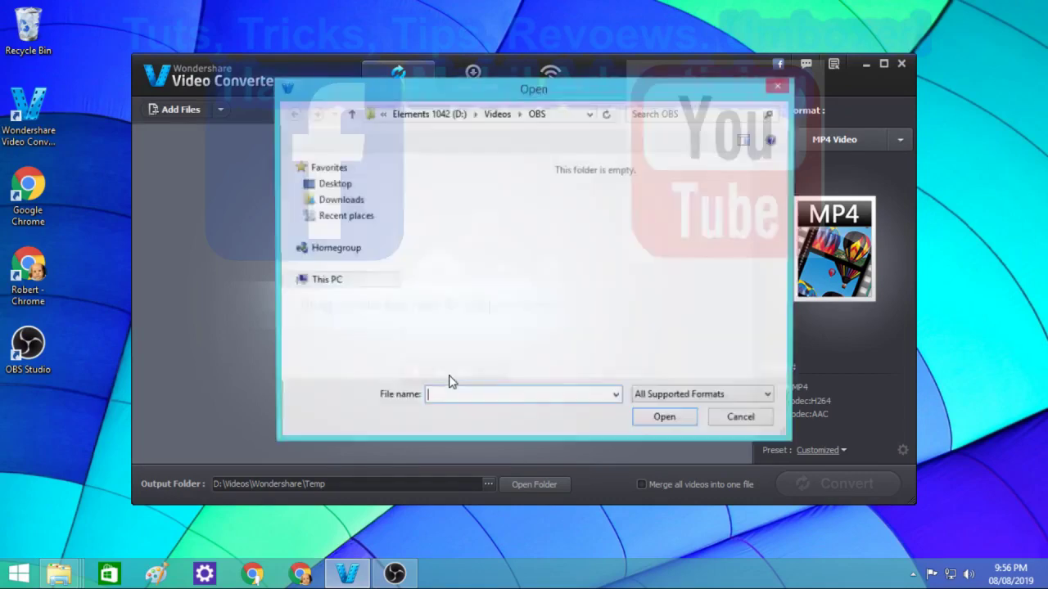
left_click(349, 116)
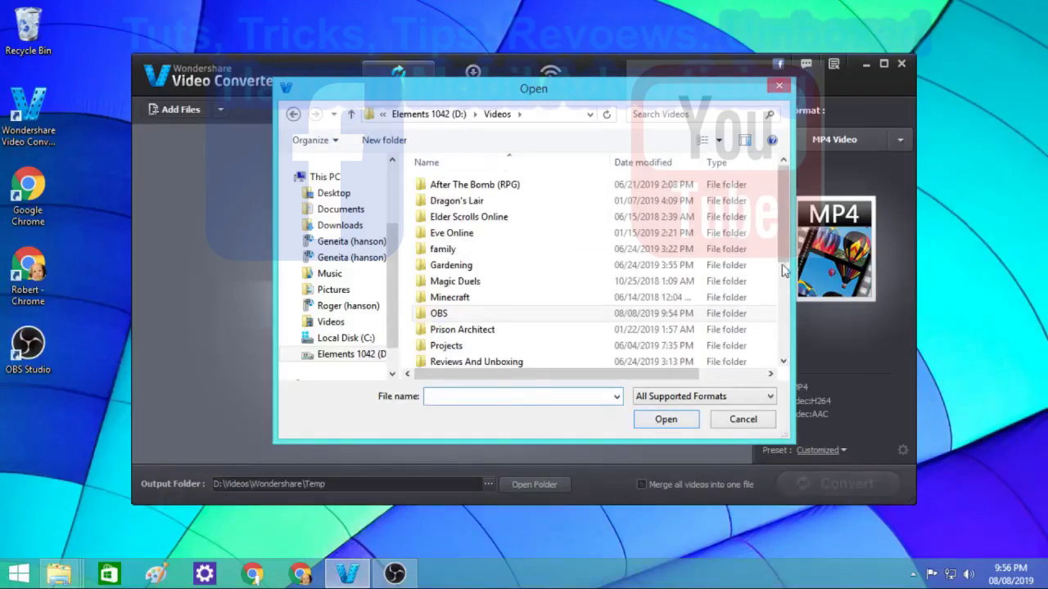
scroll(780, 226, "down", 4)
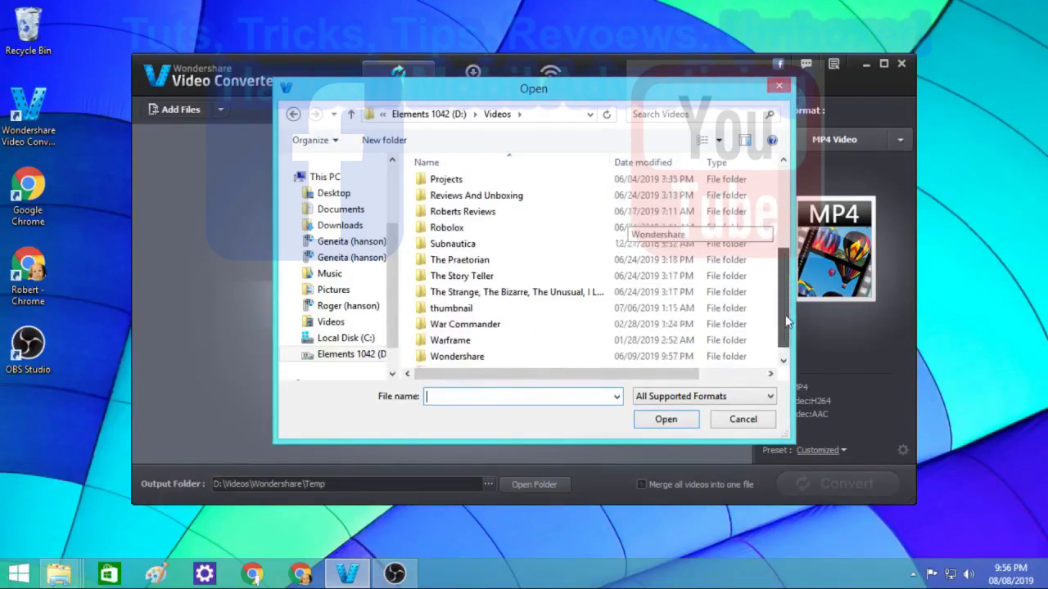
double_click(518, 345)
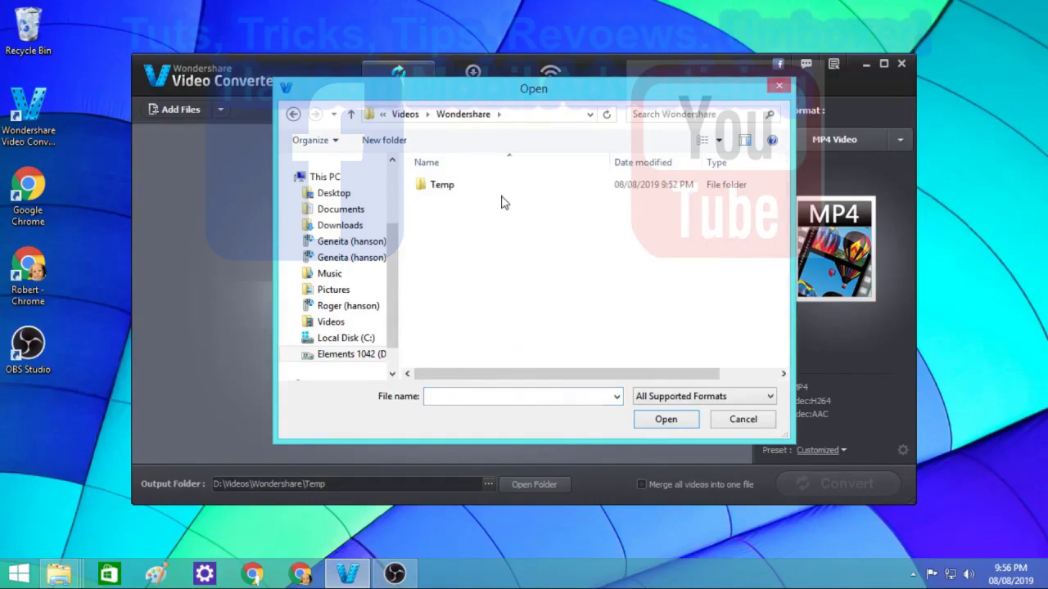
left_click(352, 114)
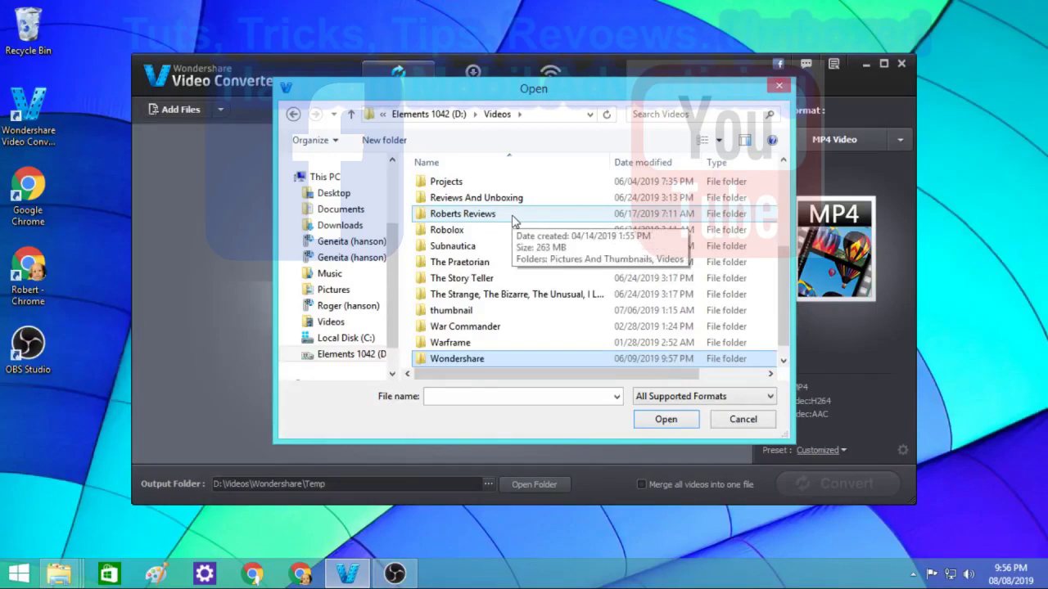
scroll(554, 212, "up", 2)
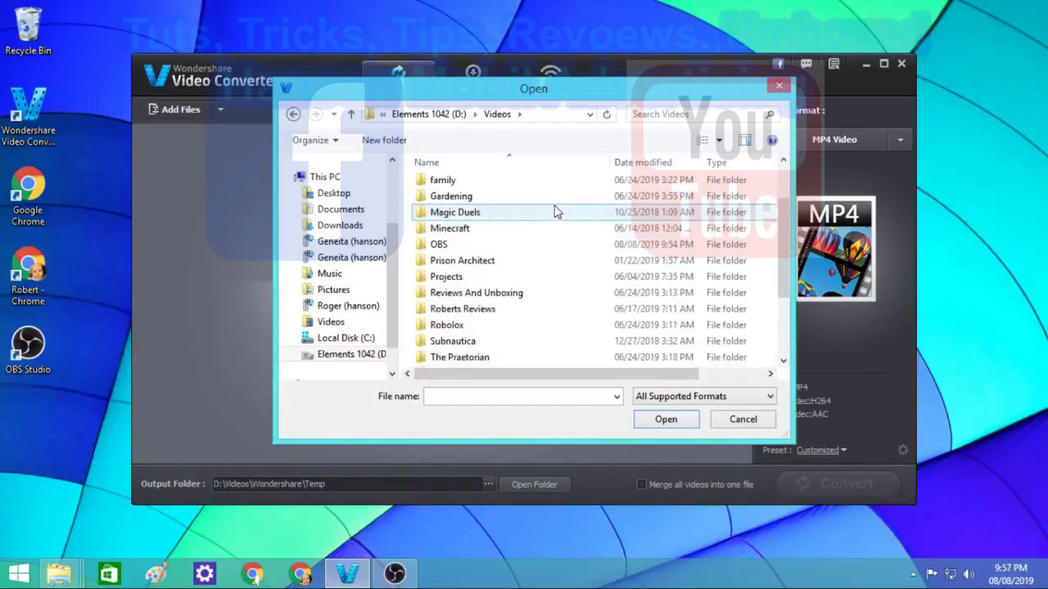
scroll(554, 228, "down", 3)
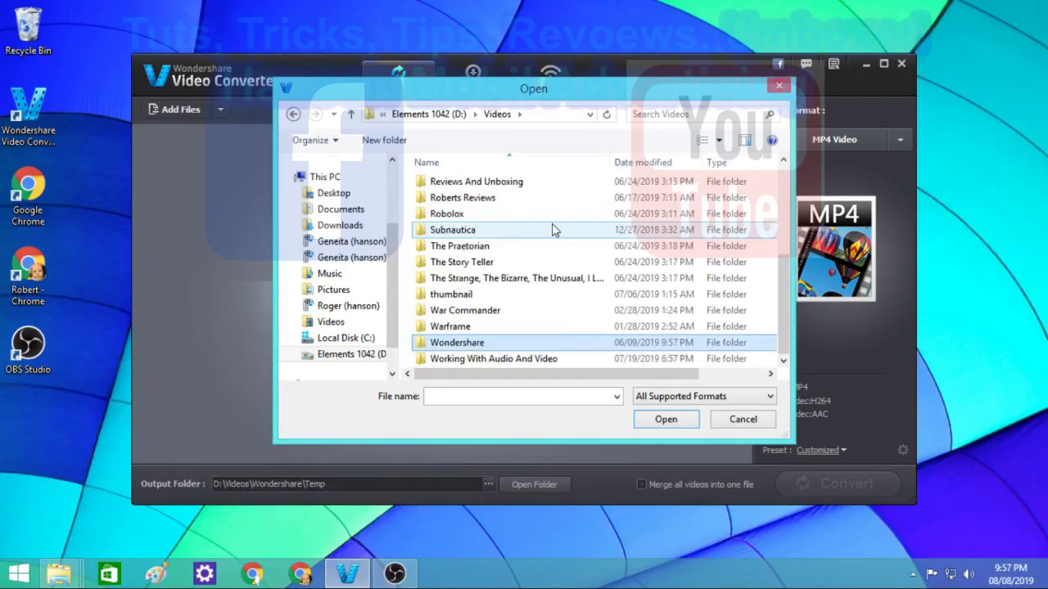
double_click(539, 361)
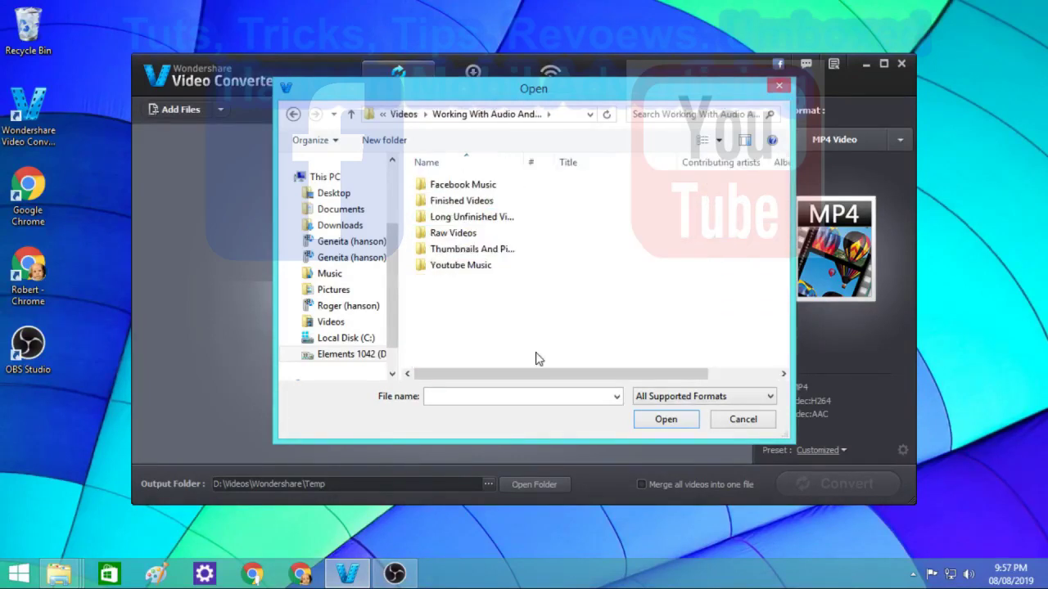
double_click(539, 236)
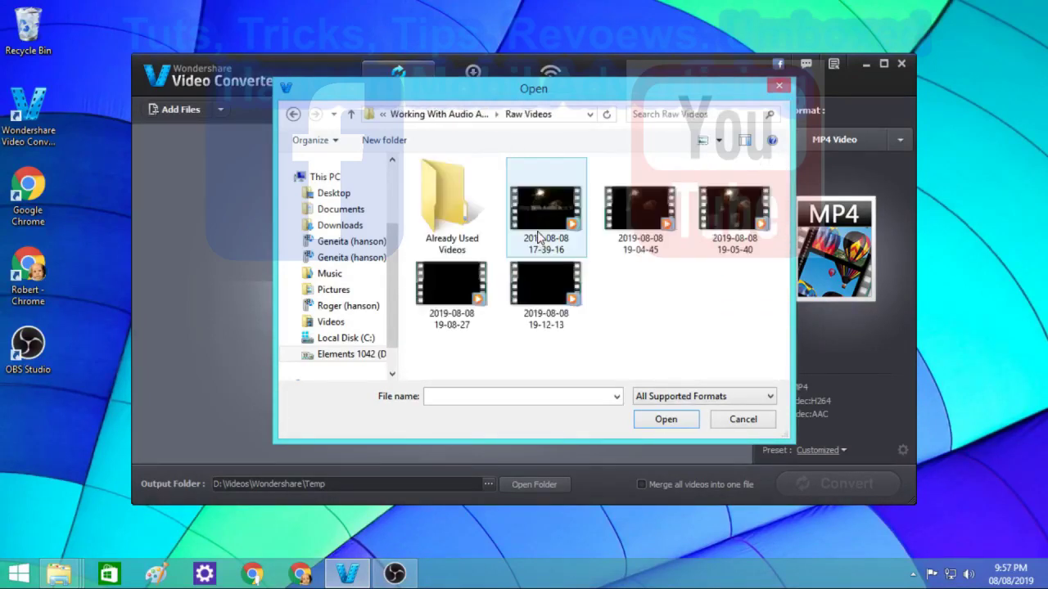
left_click(529, 195)
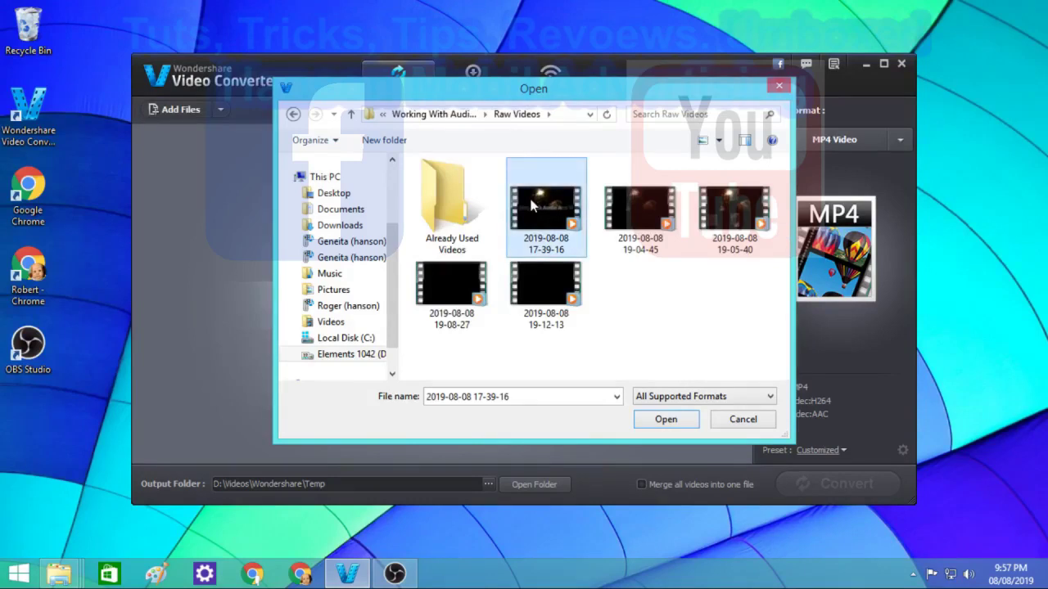
left_click(534, 272, "shift")
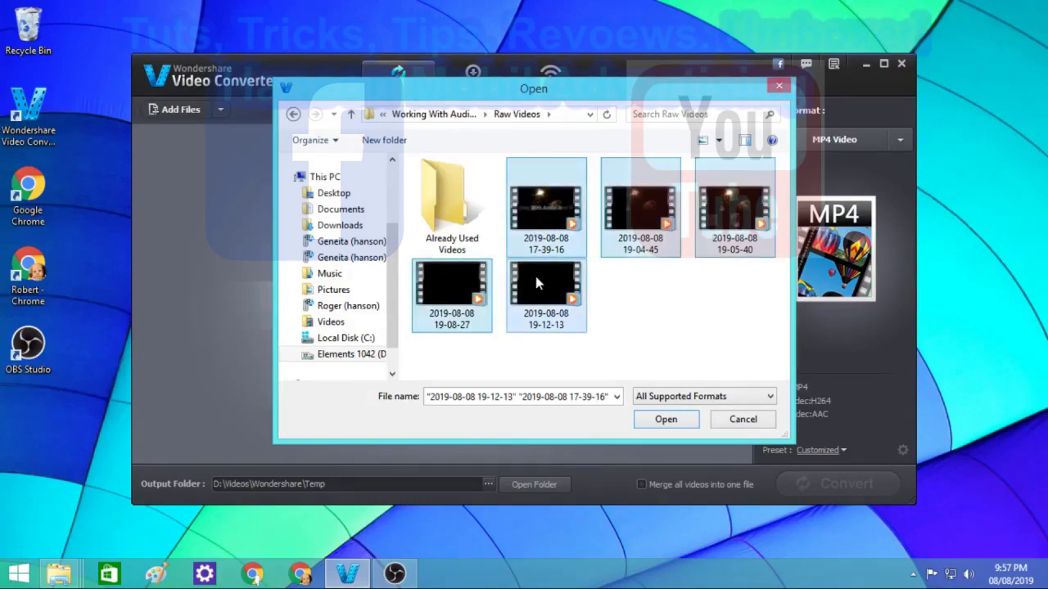
left_click(669, 420)
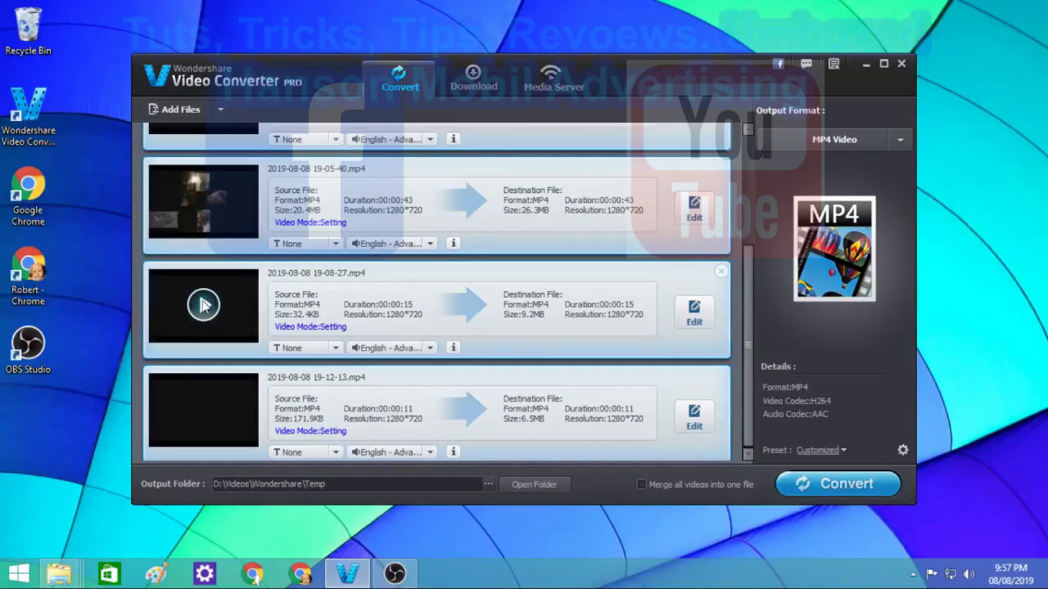
left_click(203, 304)
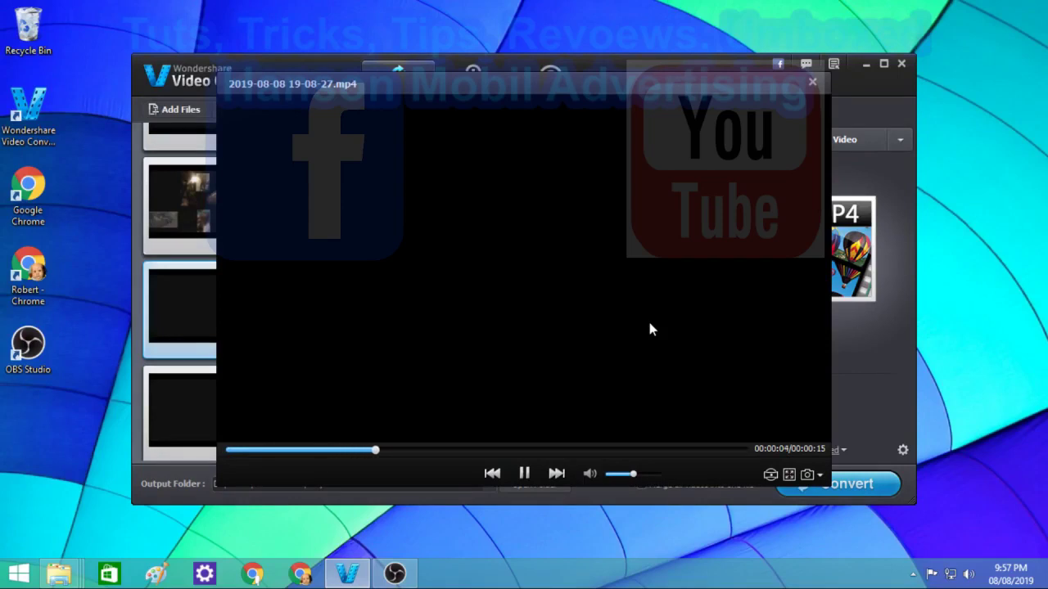
left_click(653, 476)
left_click_drag(652, 474, 660, 475)
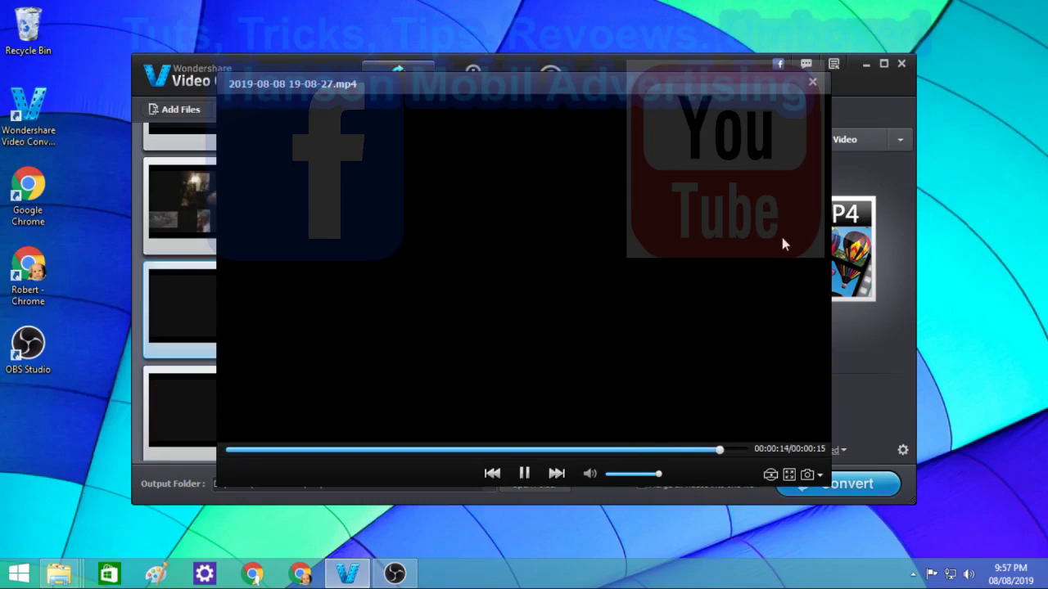
left_click(813, 84)
mouse_move(203, 305)
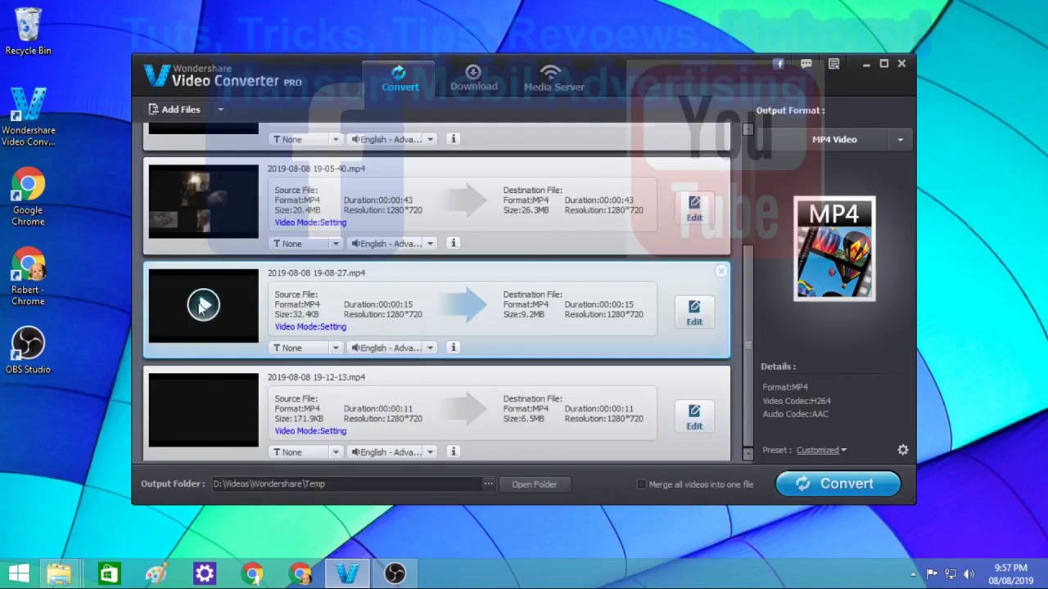
left_click(203, 305)
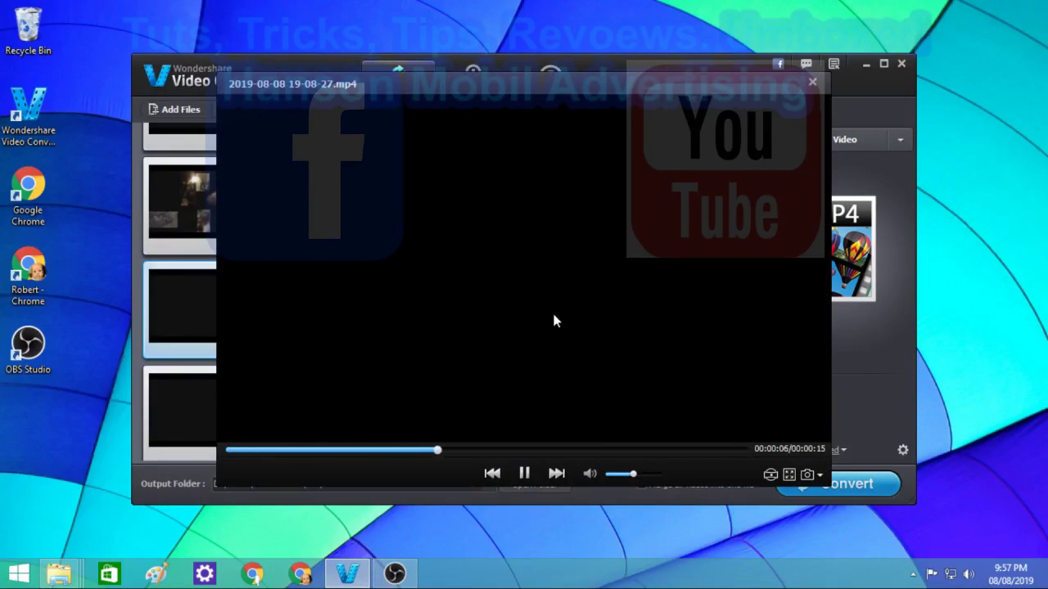
left_click(660, 475)
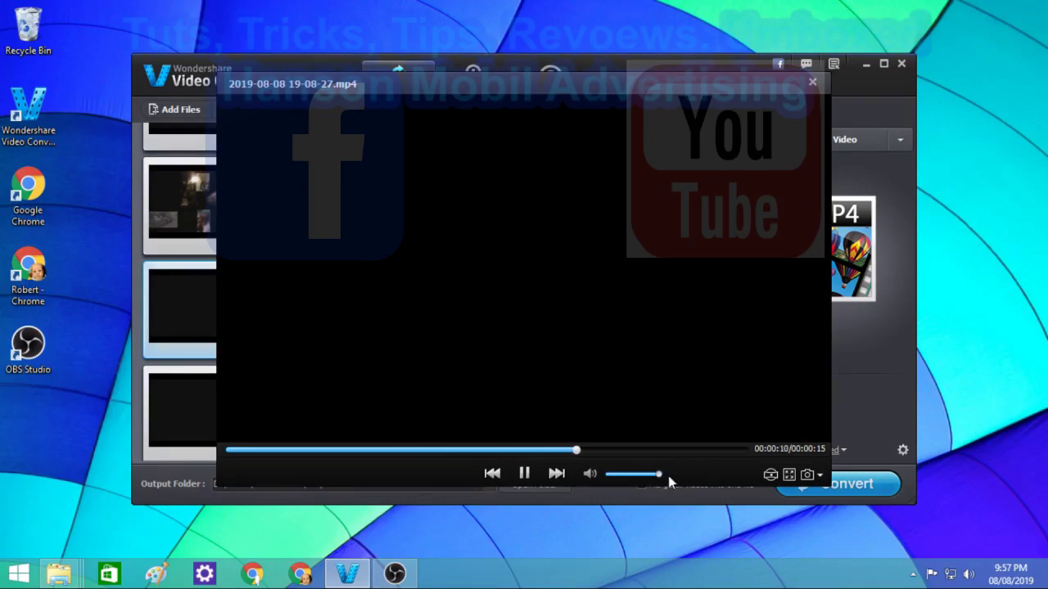
left_click(230, 449)
left_click(814, 85)
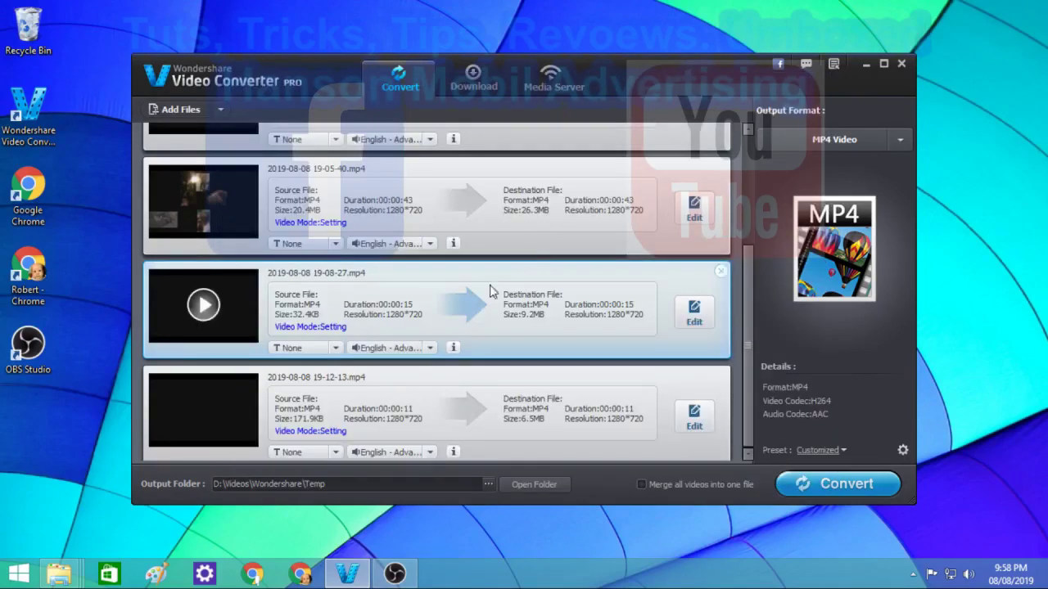
left_click(721, 272)
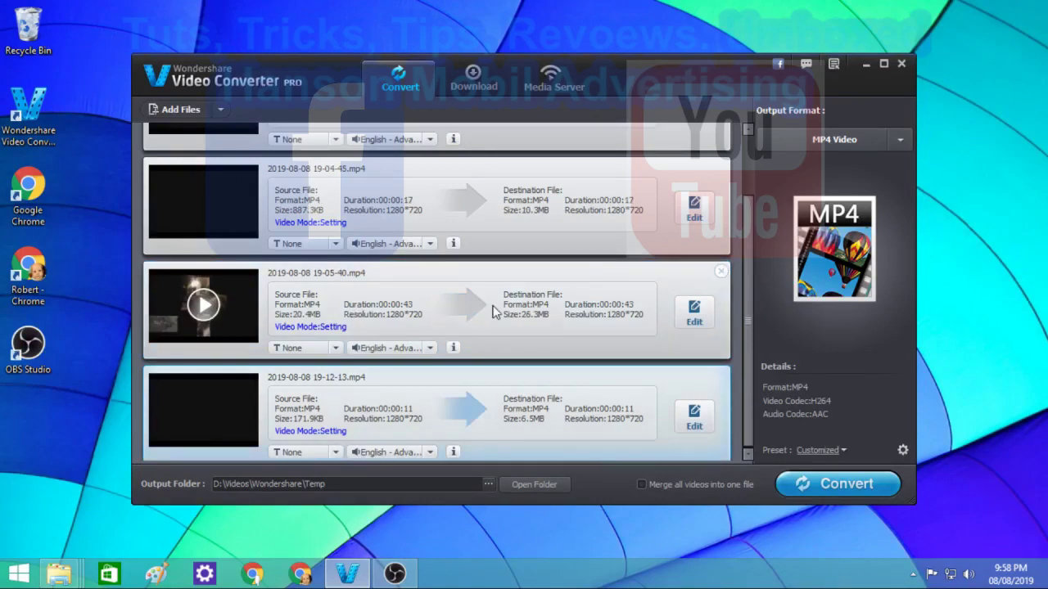
scroll(370, 204, "up", 1)
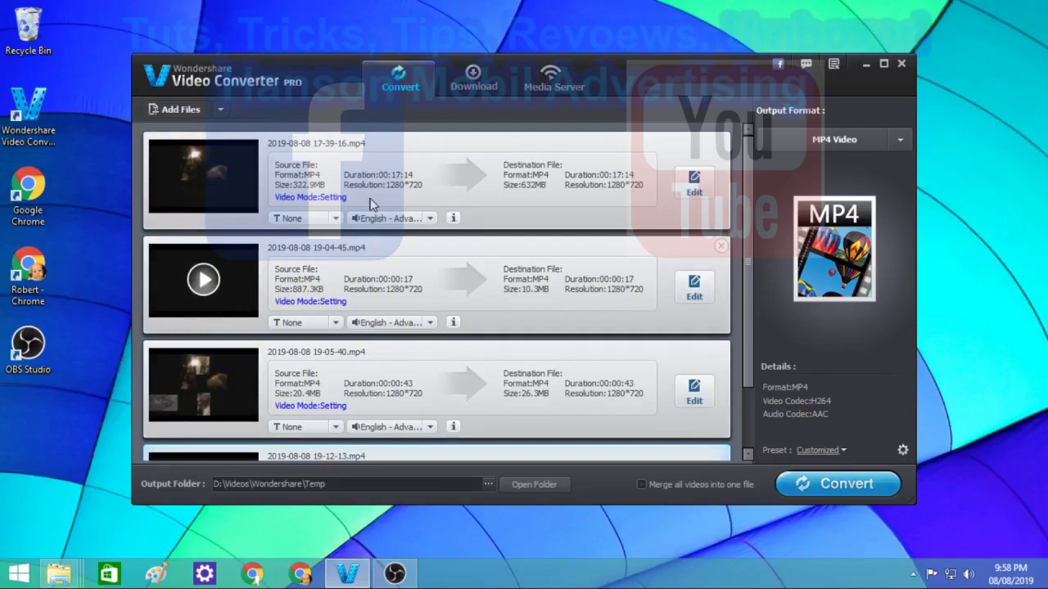
left_click(201, 280)
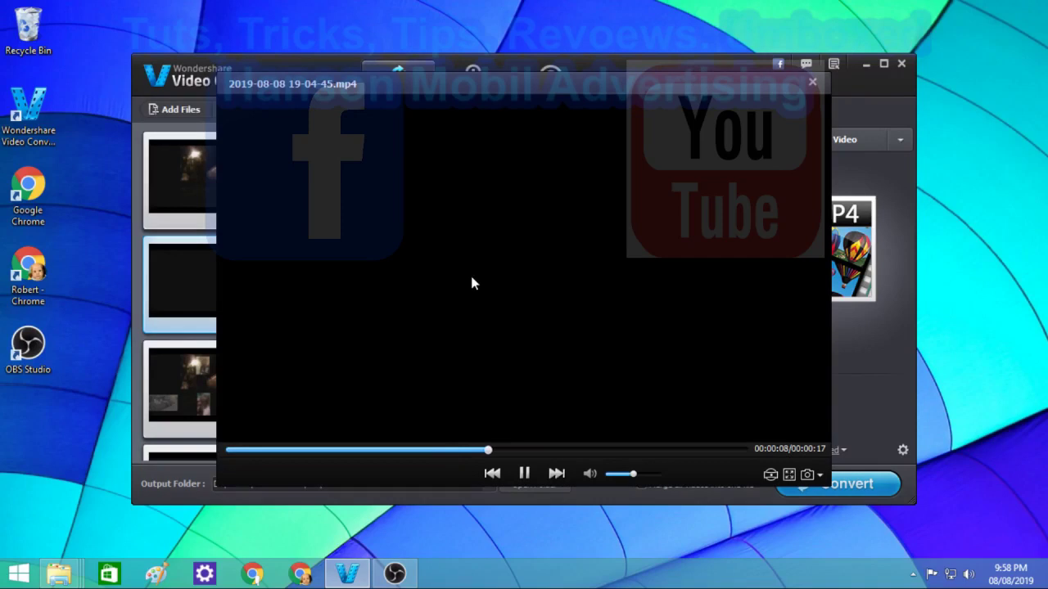
left_click(814, 85)
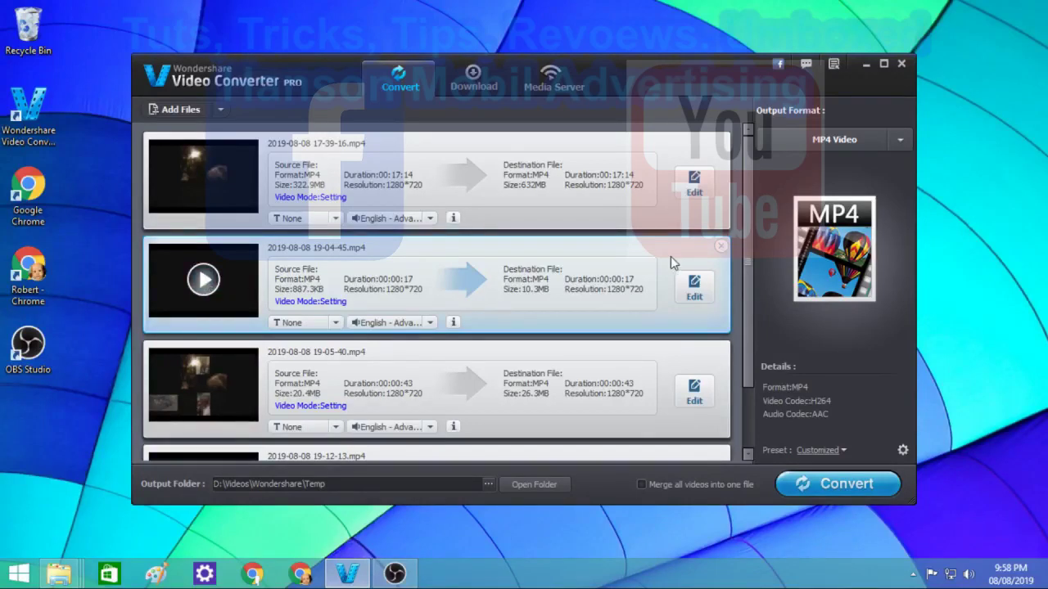
left_click(723, 247)
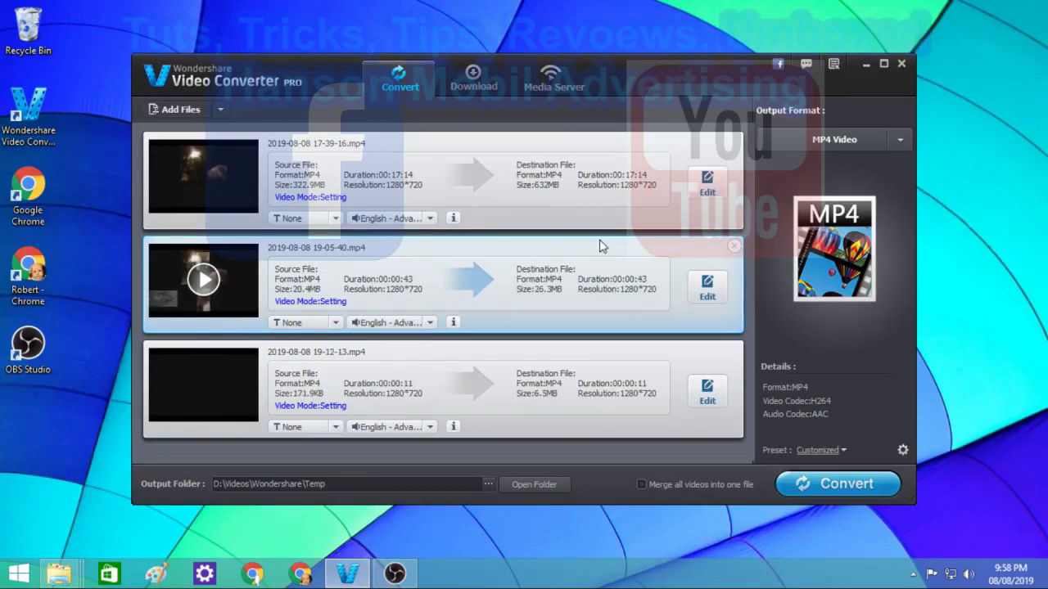
left_click(204, 280)
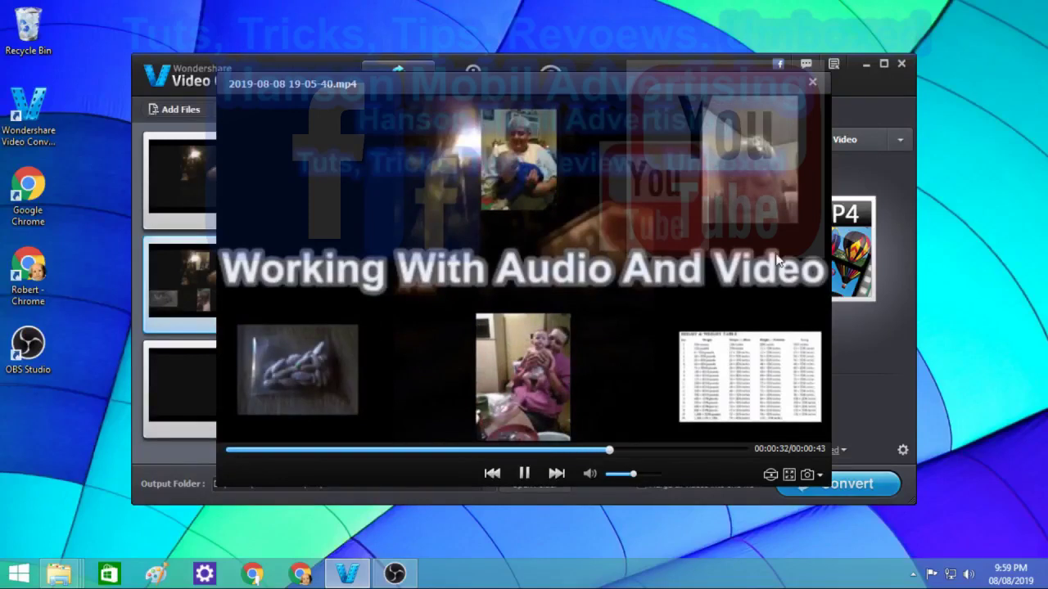
left_click(812, 86)
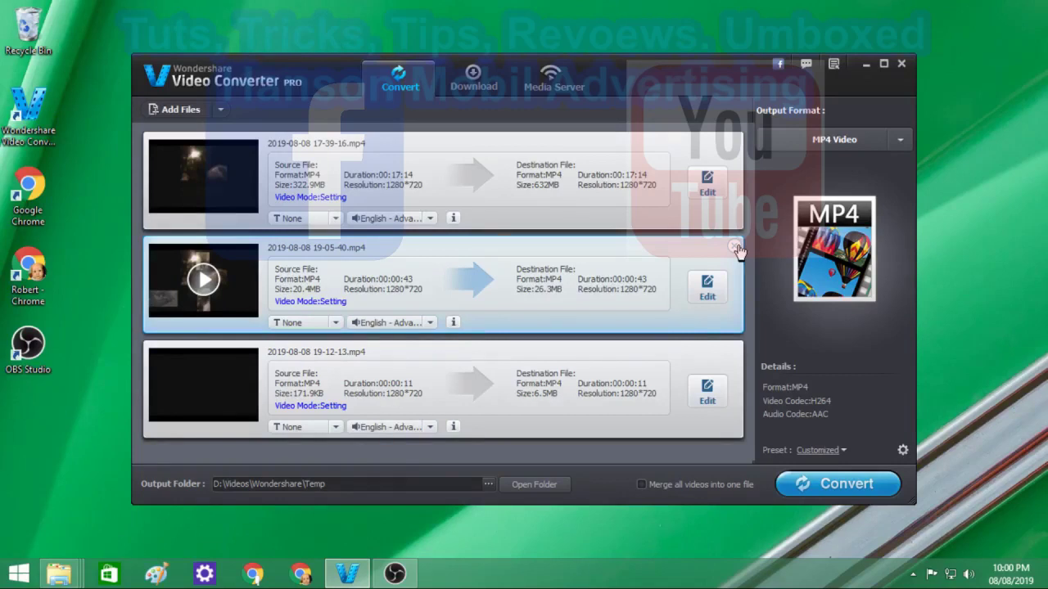
left_click(735, 246)
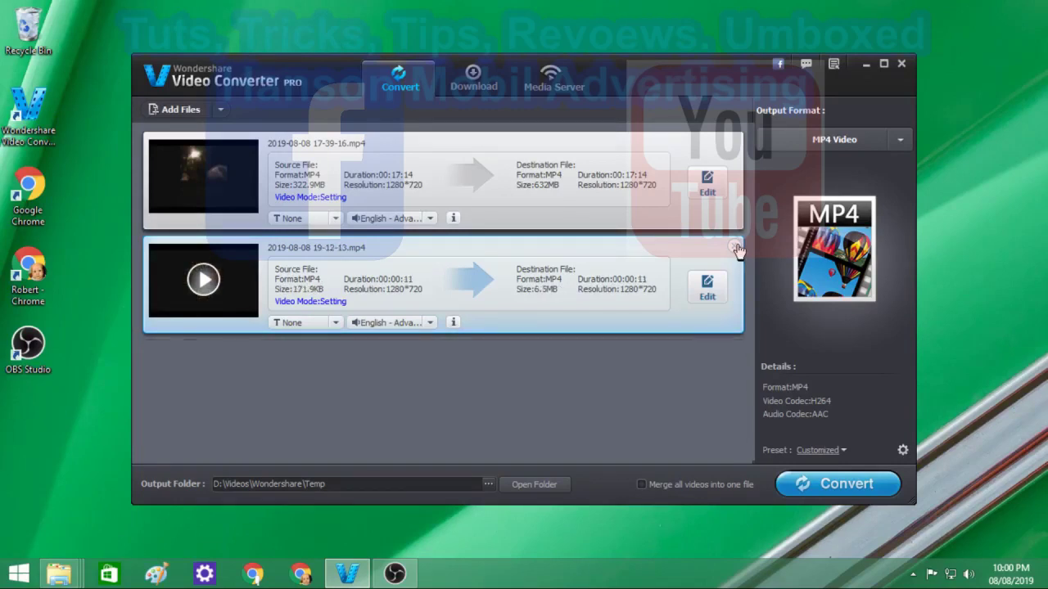
left_click(205, 281)
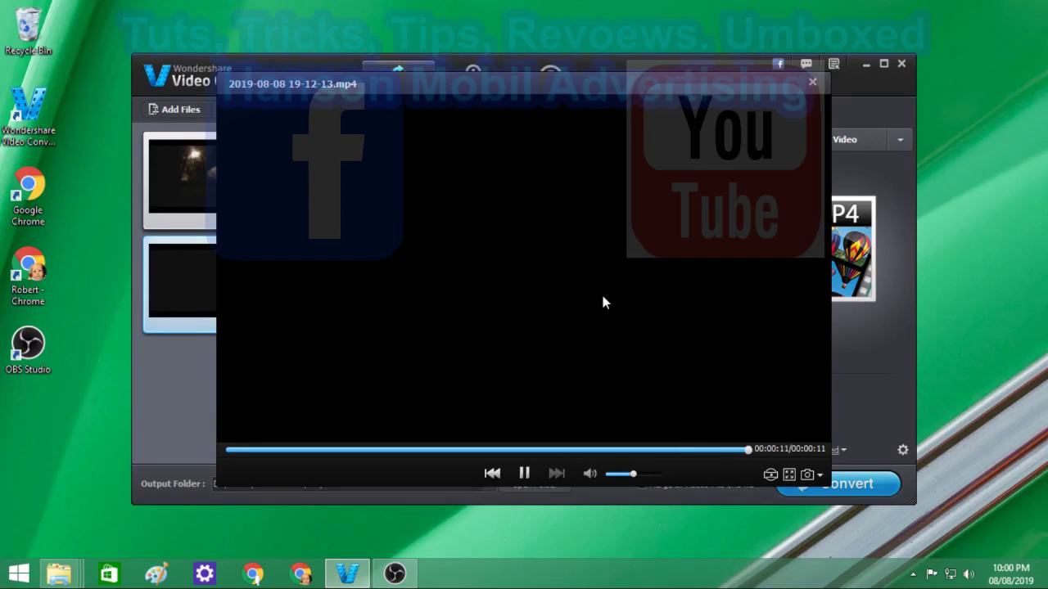
left_click(815, 83)
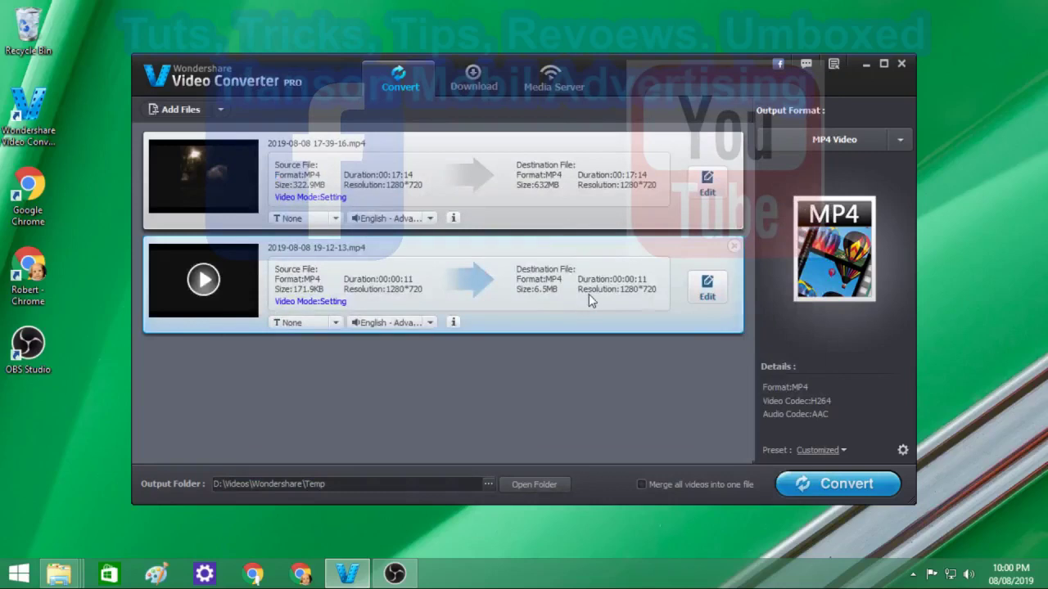
left_click(736, 248)
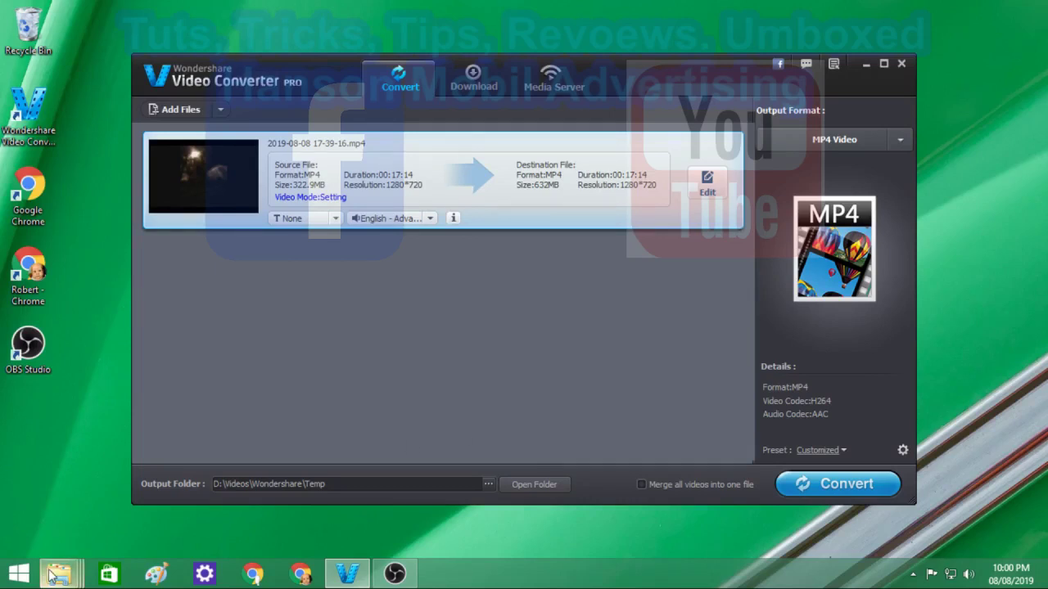
mouse_move(54, 575)
mouse_move(258, 505)
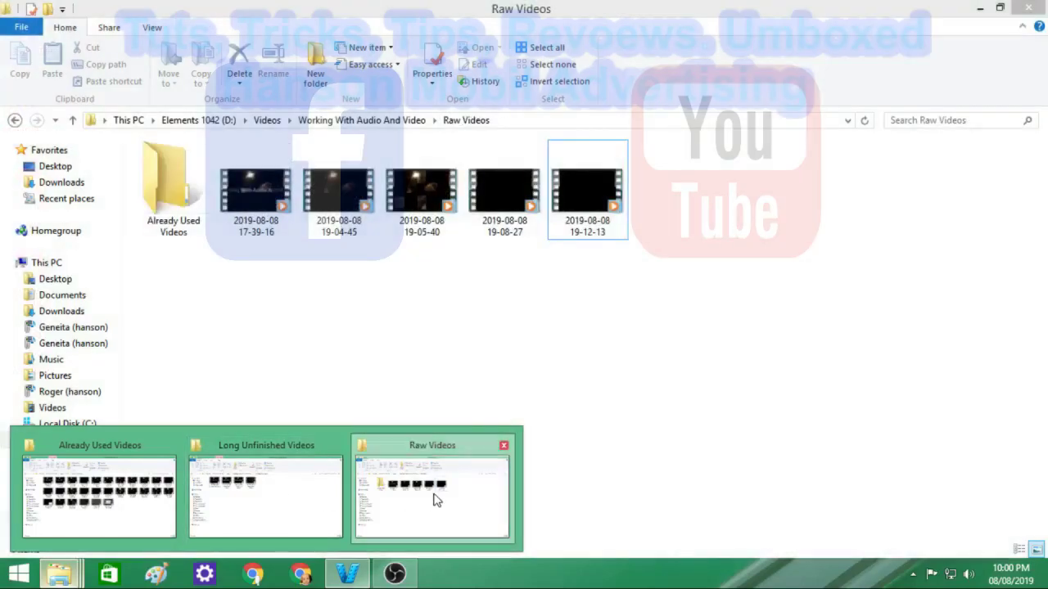
left_click(436, 500)
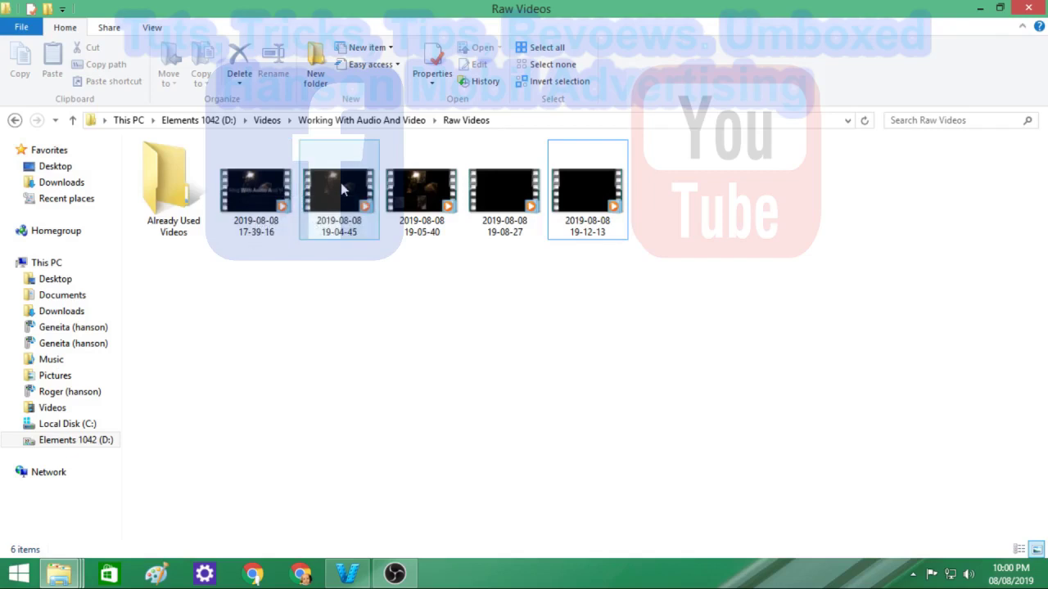
left_click(336, 215)
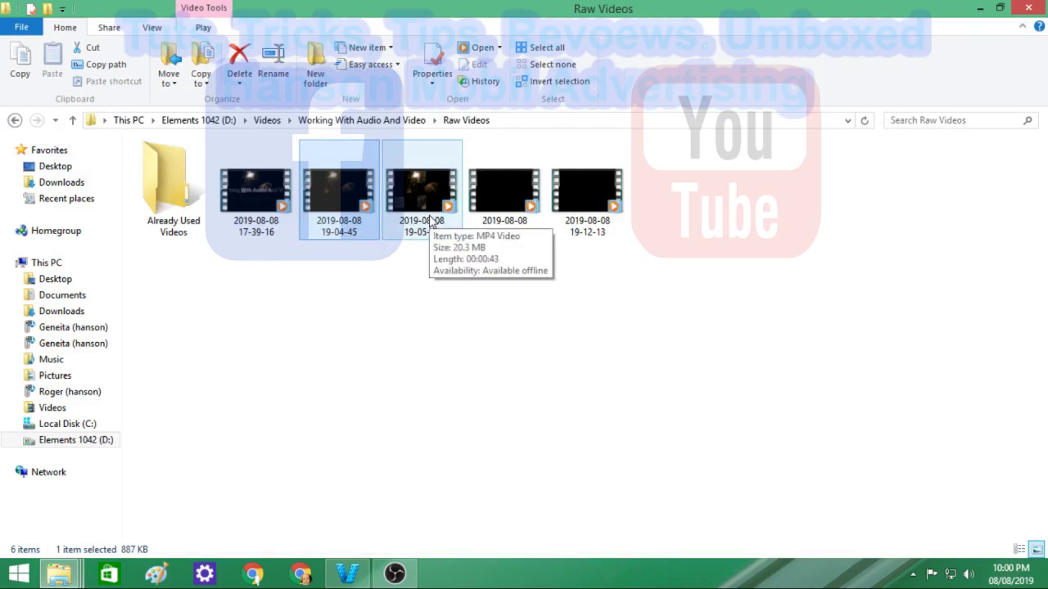
left_click(596, 215, "shift")
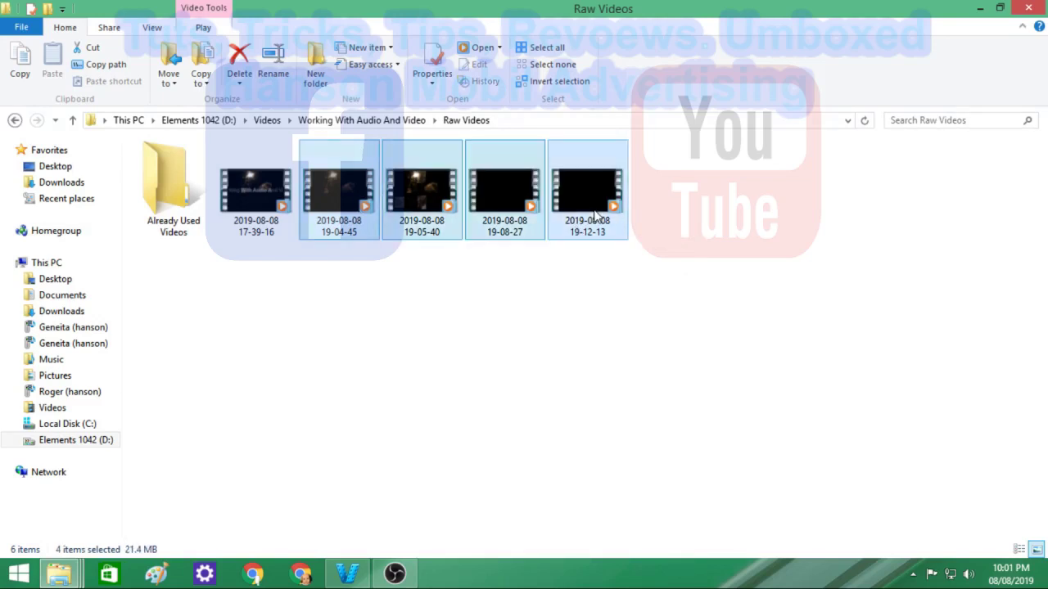
right_click(596, 214)
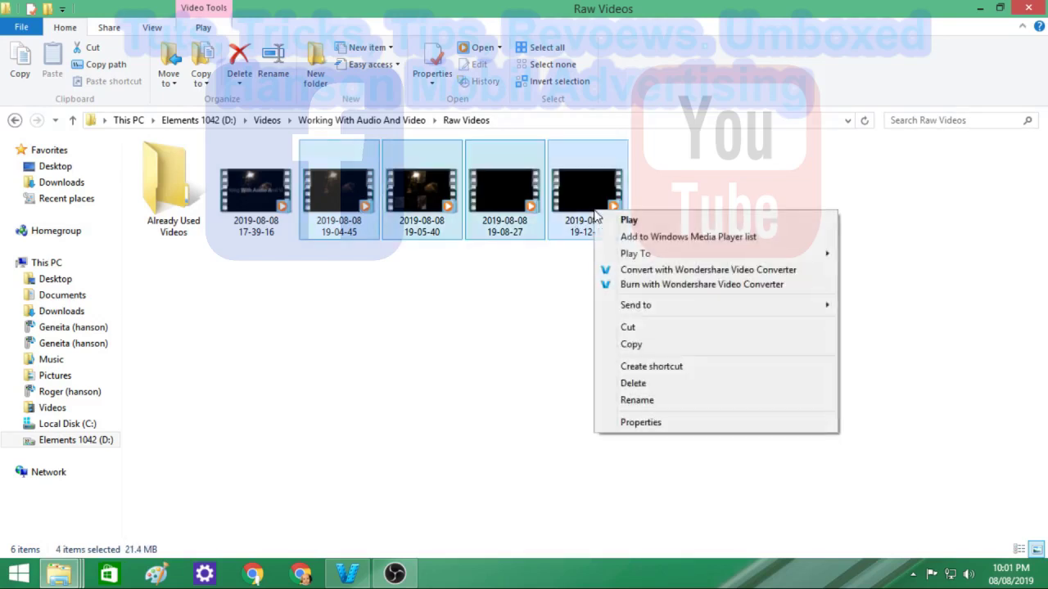
left_click(681, 385)
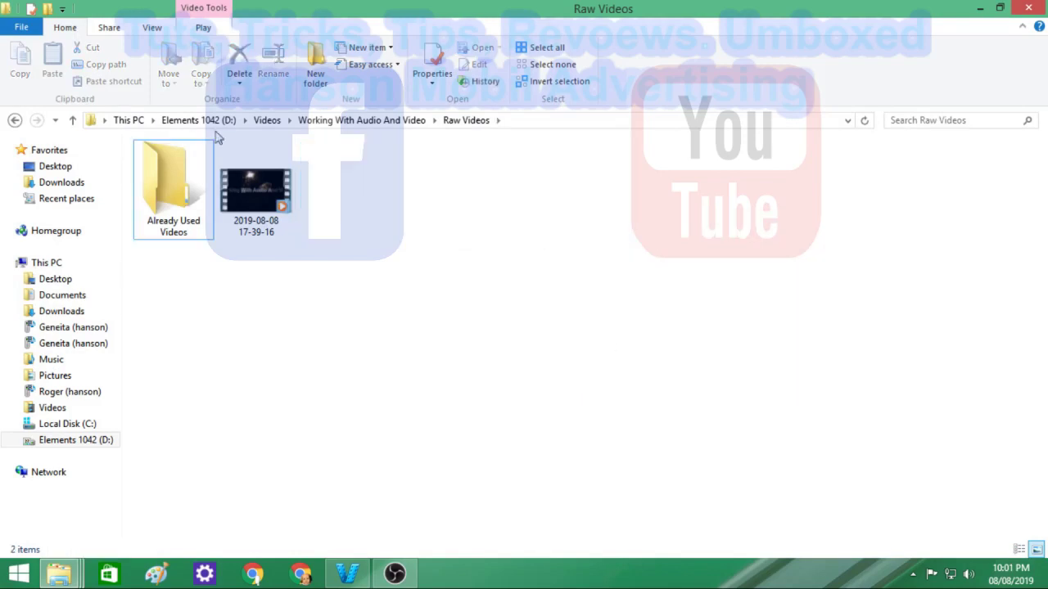
left_click(267, 120)
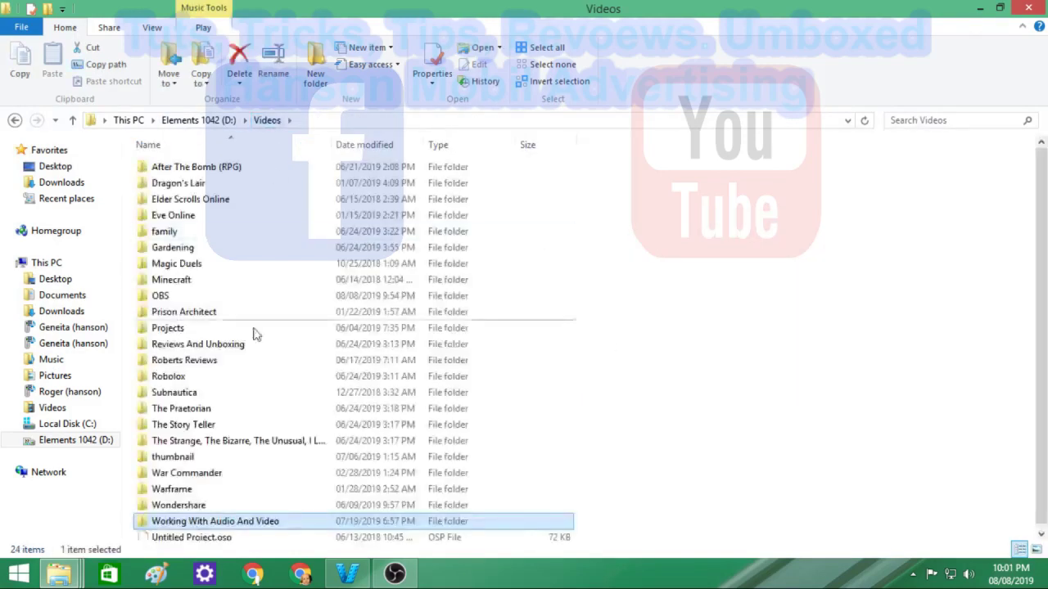
left_click(243, 508)
double_click(243, 507)
double_click(173, 172)
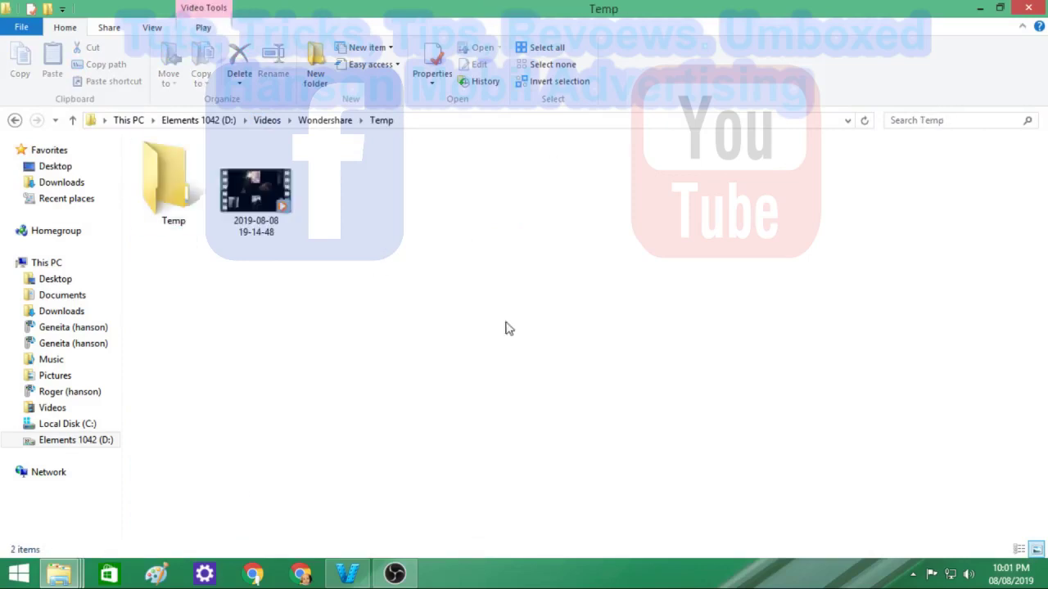
right_click(241, 178)
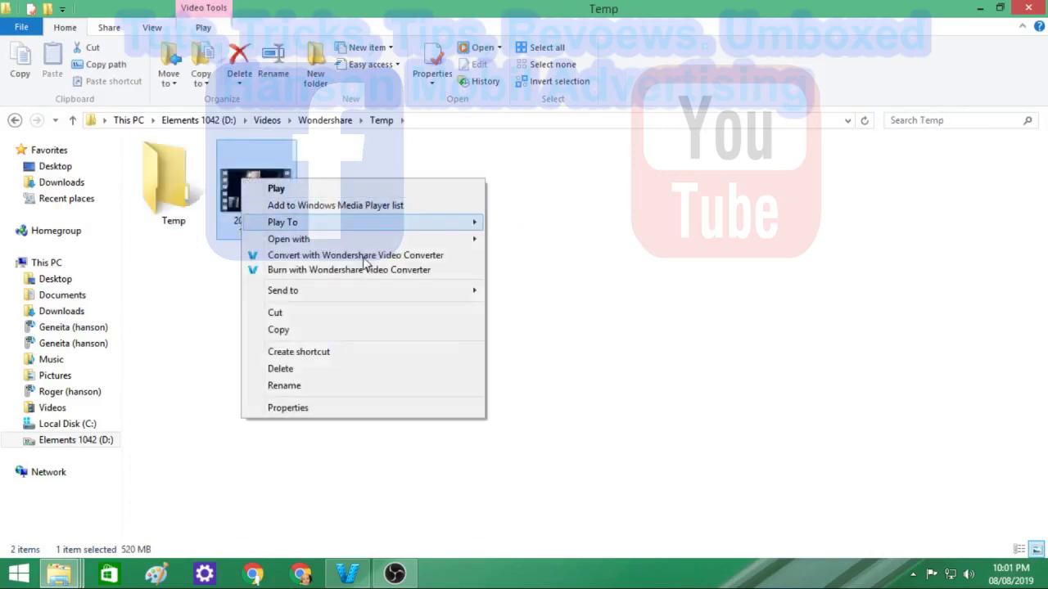
left_click(363, 314)
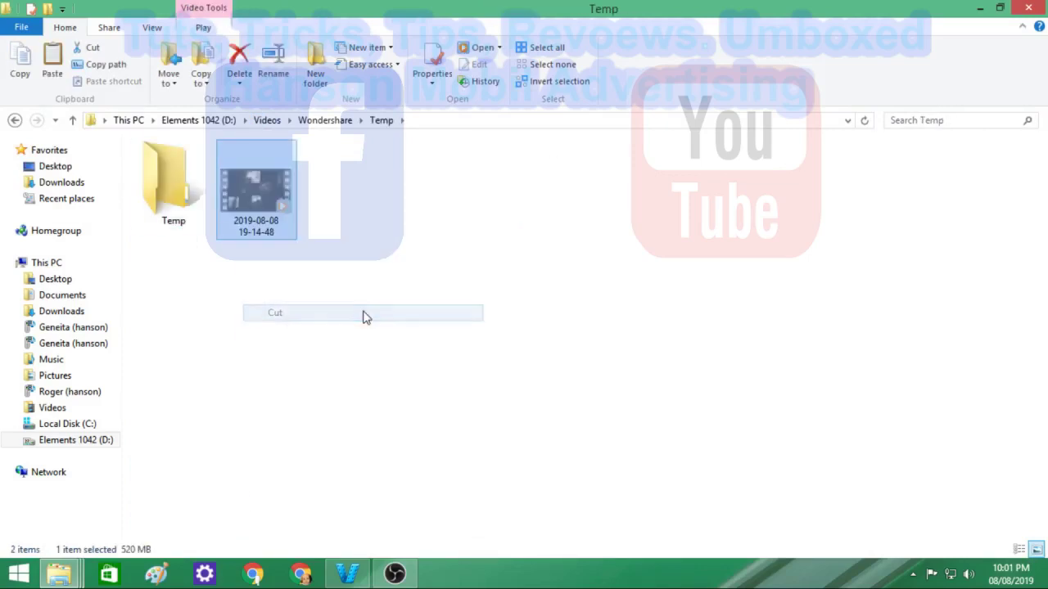
left_click(269, 121)
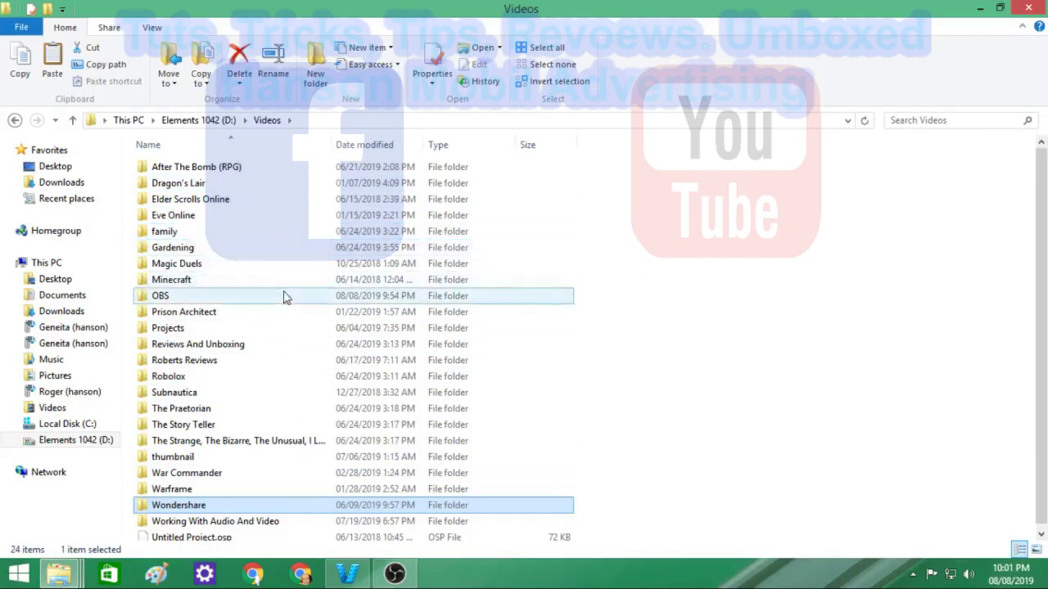
double_click(266, 520)
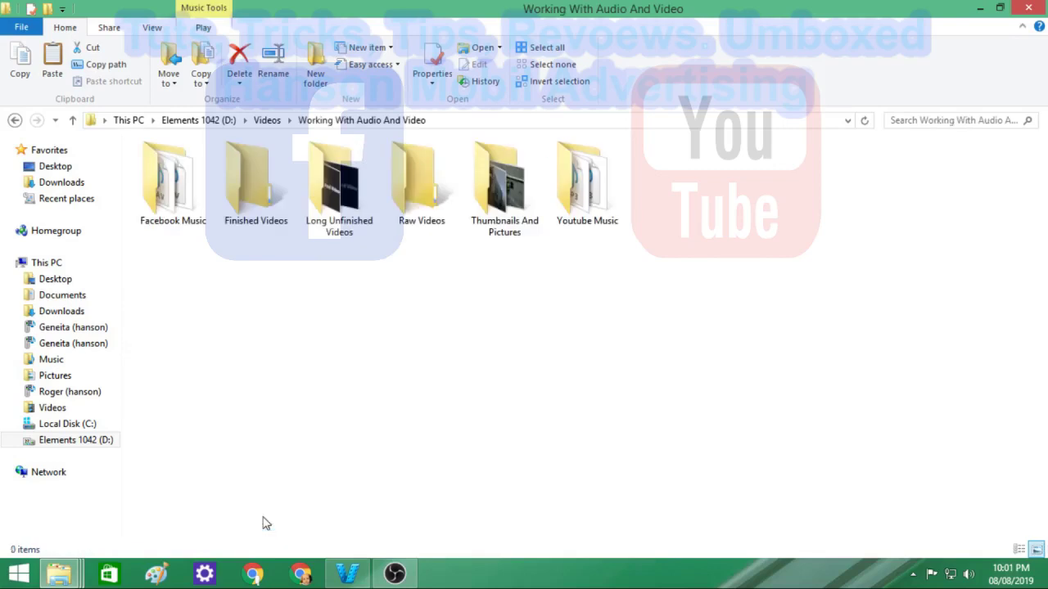
double_click(428, 195)
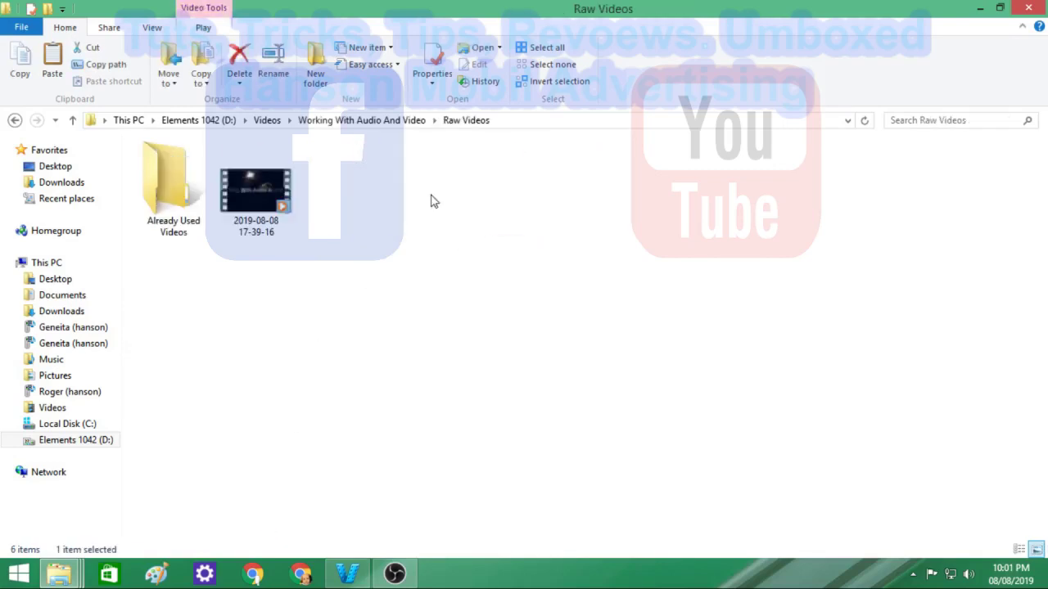
right_click(348, 188)
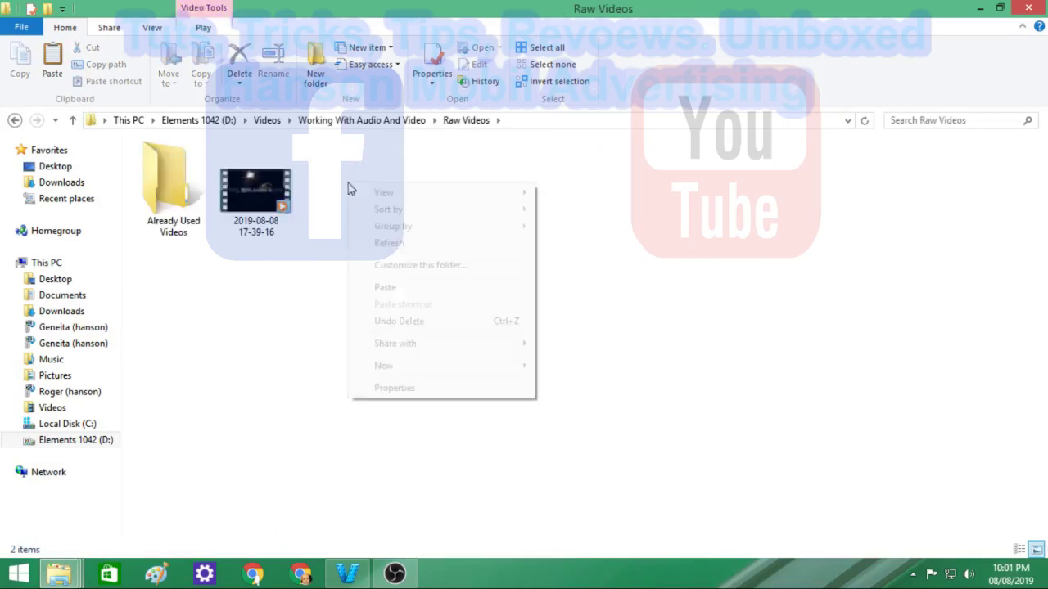
left_click(440, 288)
left_click(419, 321)
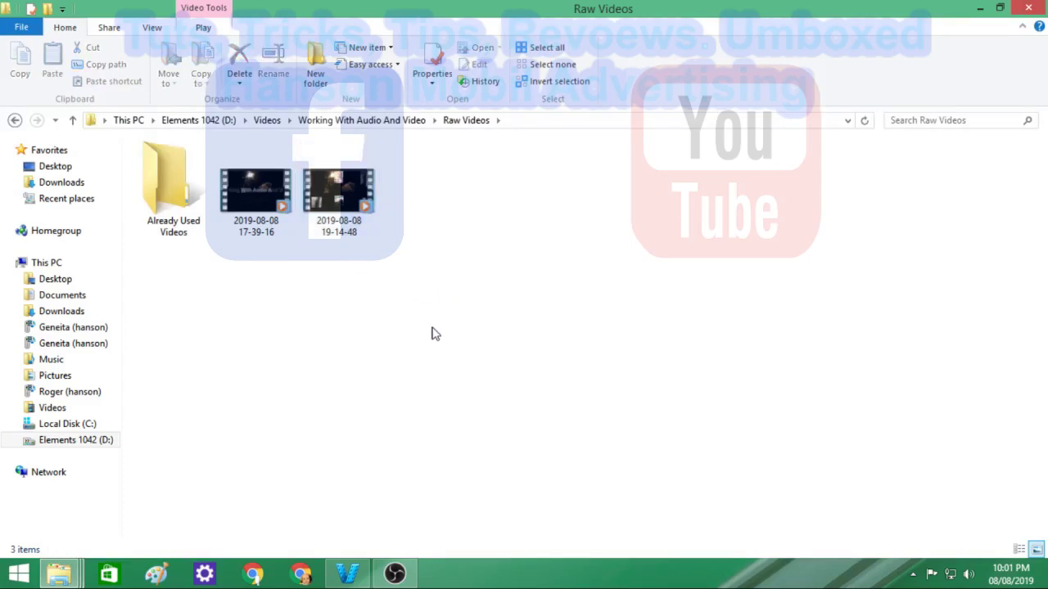
left_click(394, 576)
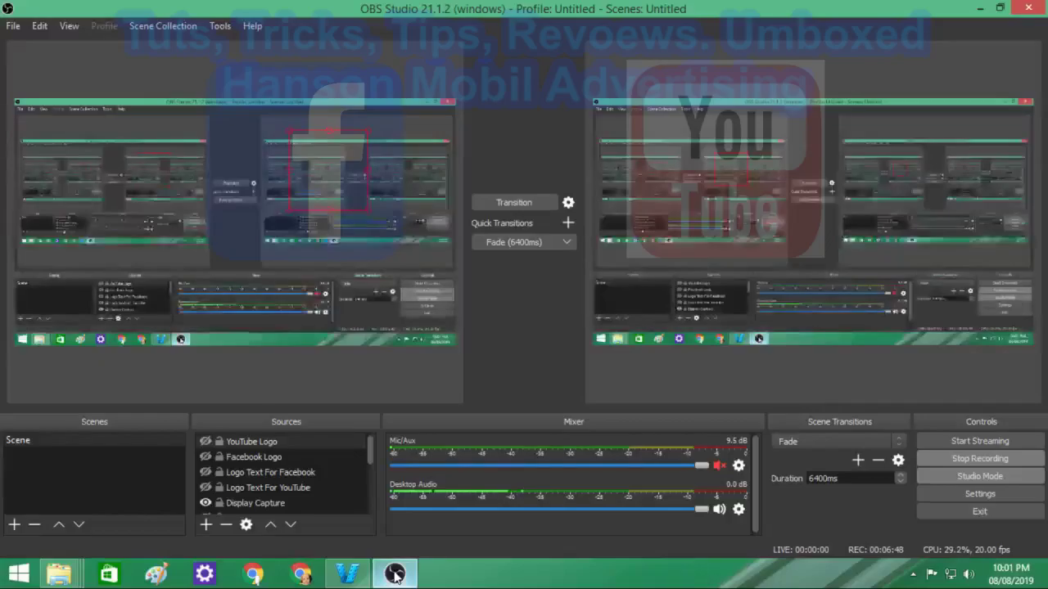
left_click(395, 575)
left_click(348, 576)
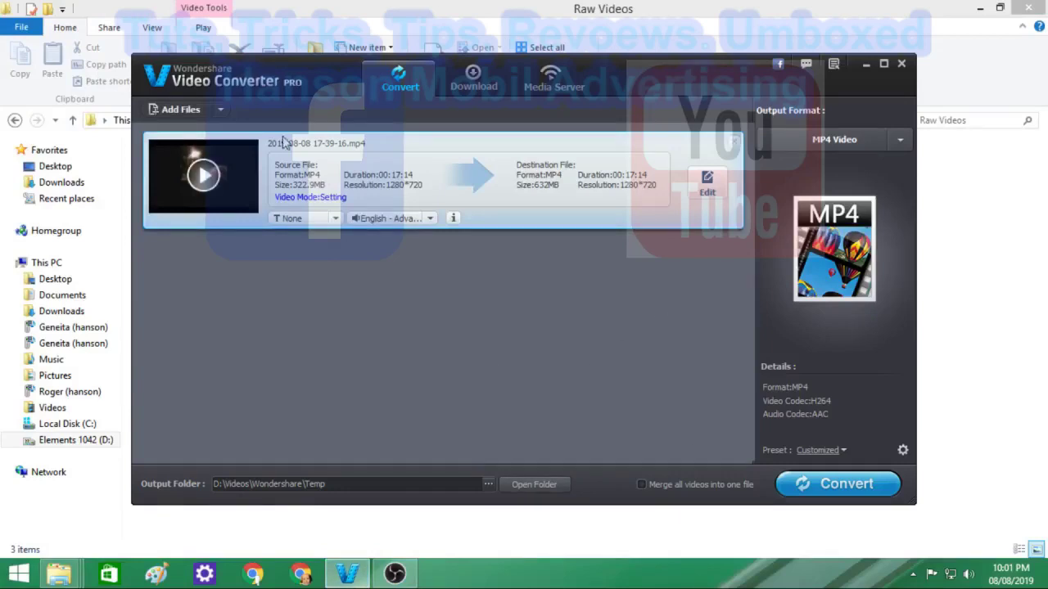
left_click(183, 106)
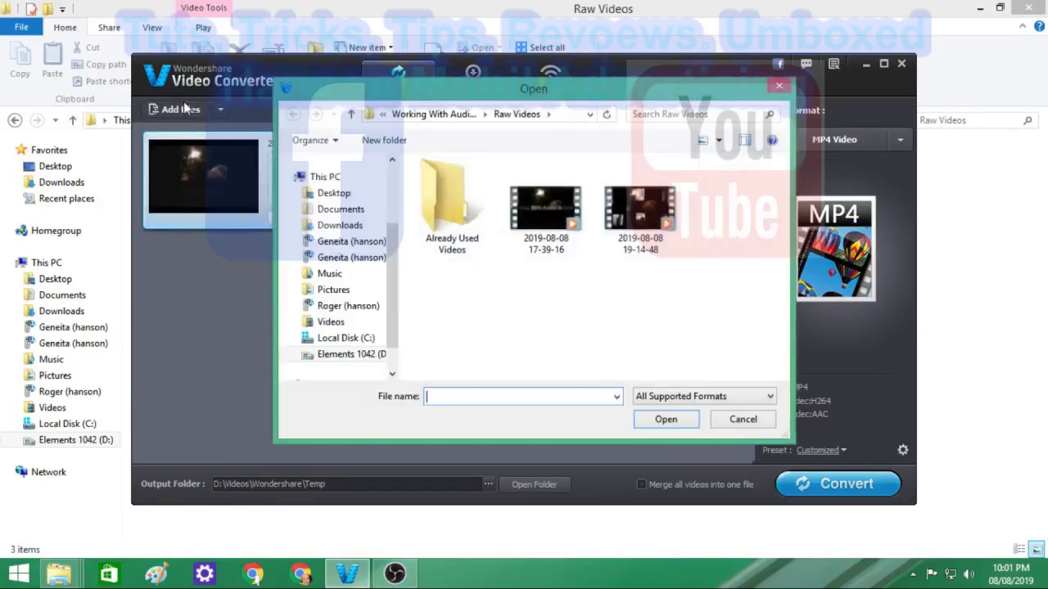
left_click(629, 205)
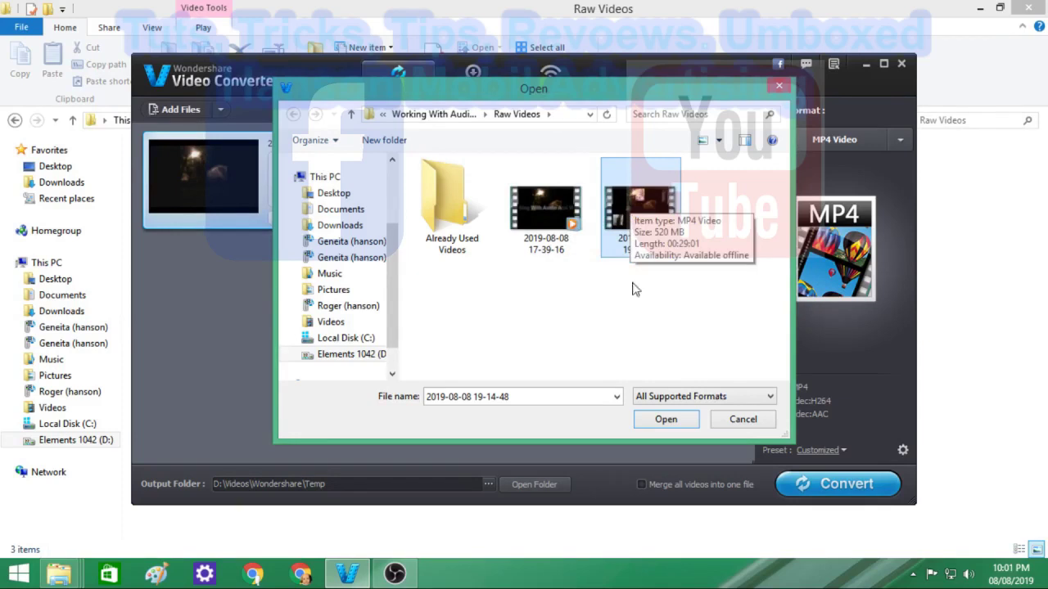
left_click(668, 421)
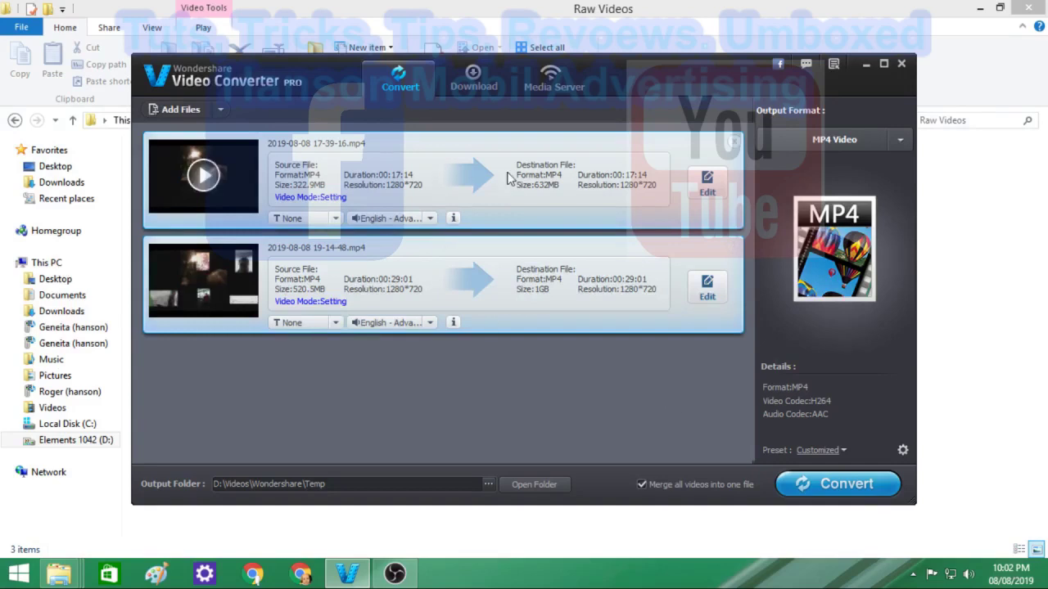
Switch from OBS Studio to Wondershare Video Converter, view the contents of its output folder and close the folder window
left_click(398, 575)
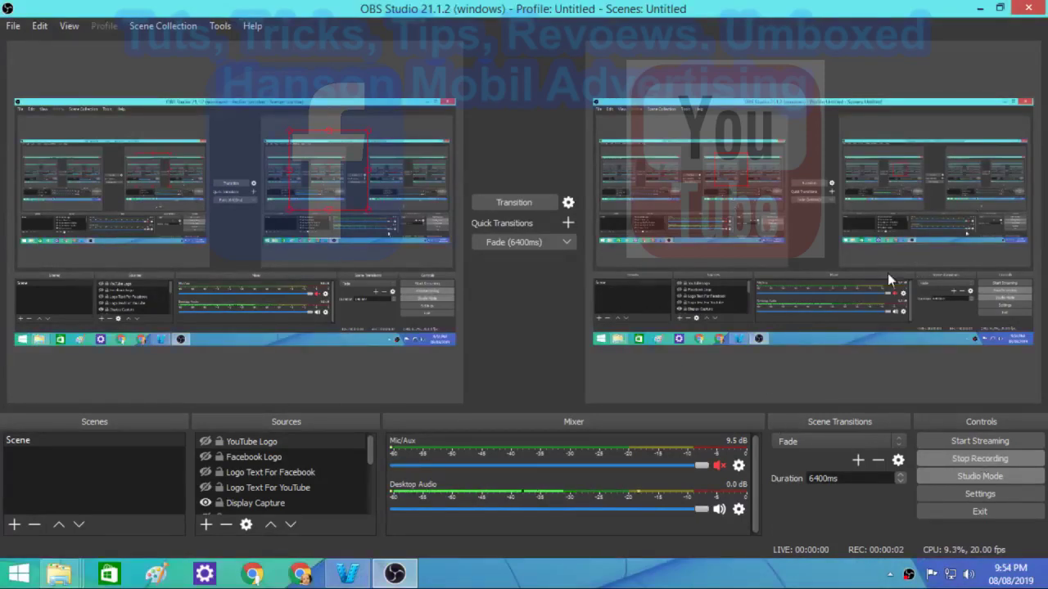
left_click(981, 10)
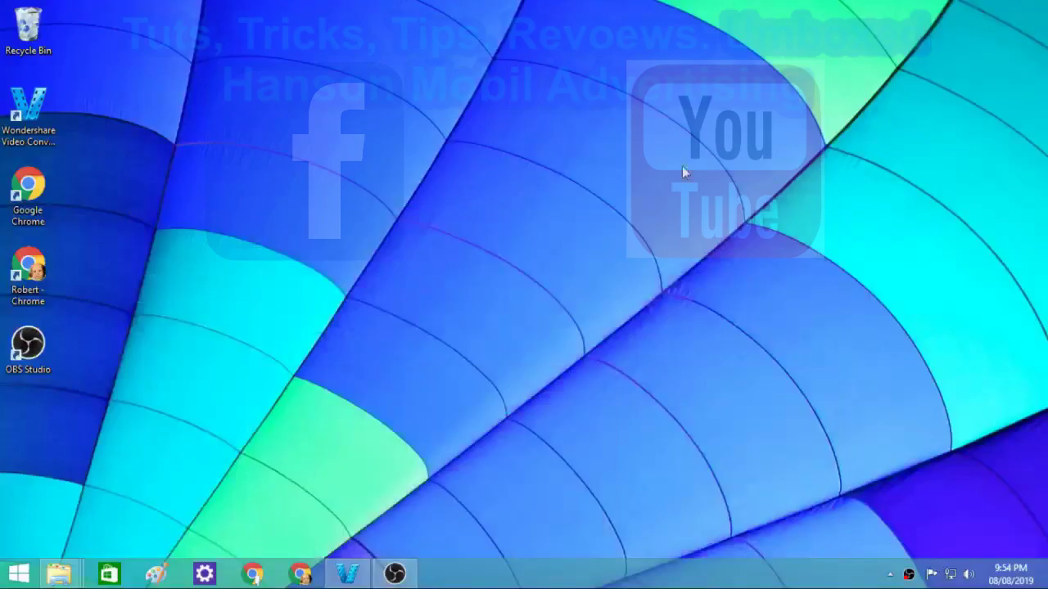
left_click(347, 574)
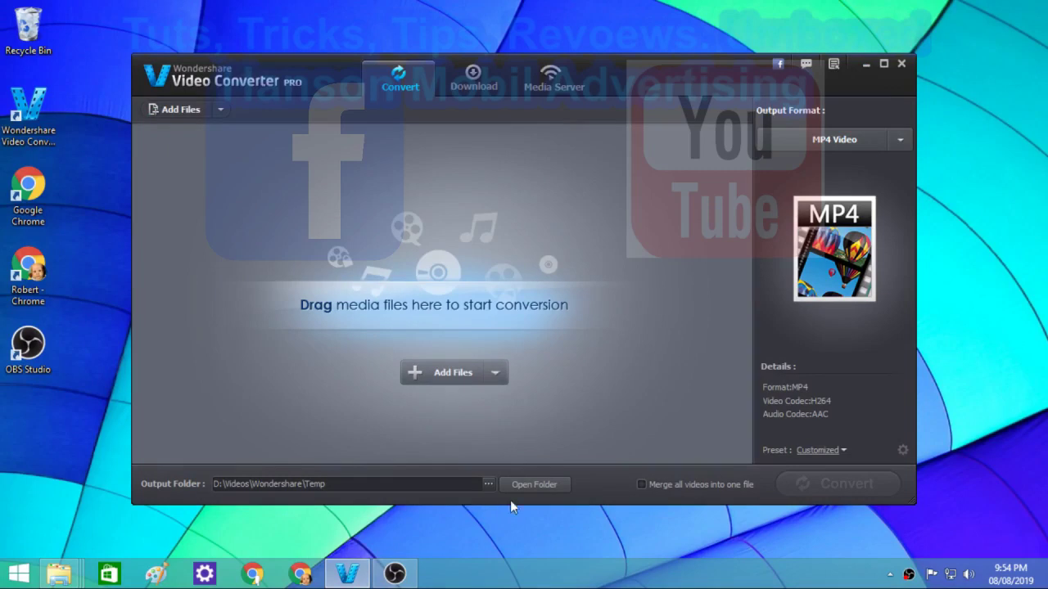
left_click(537, 494)
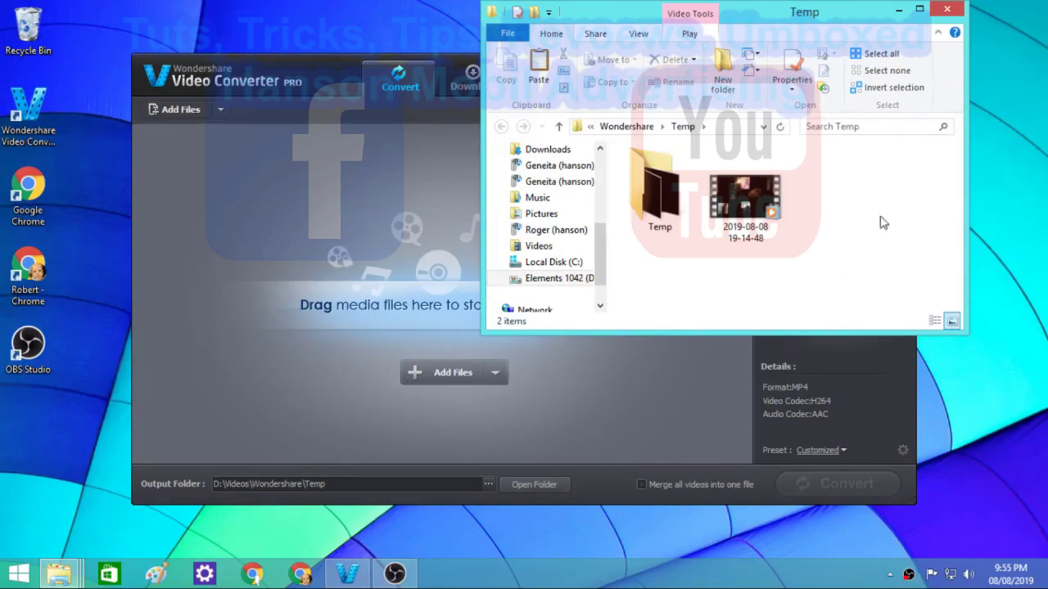
left_click(950, 9)
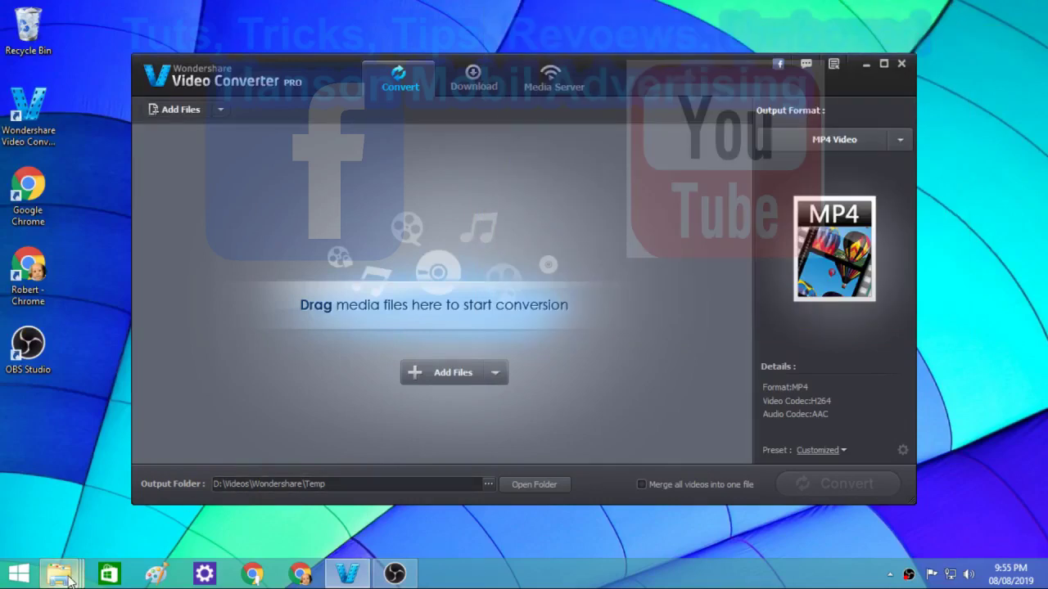
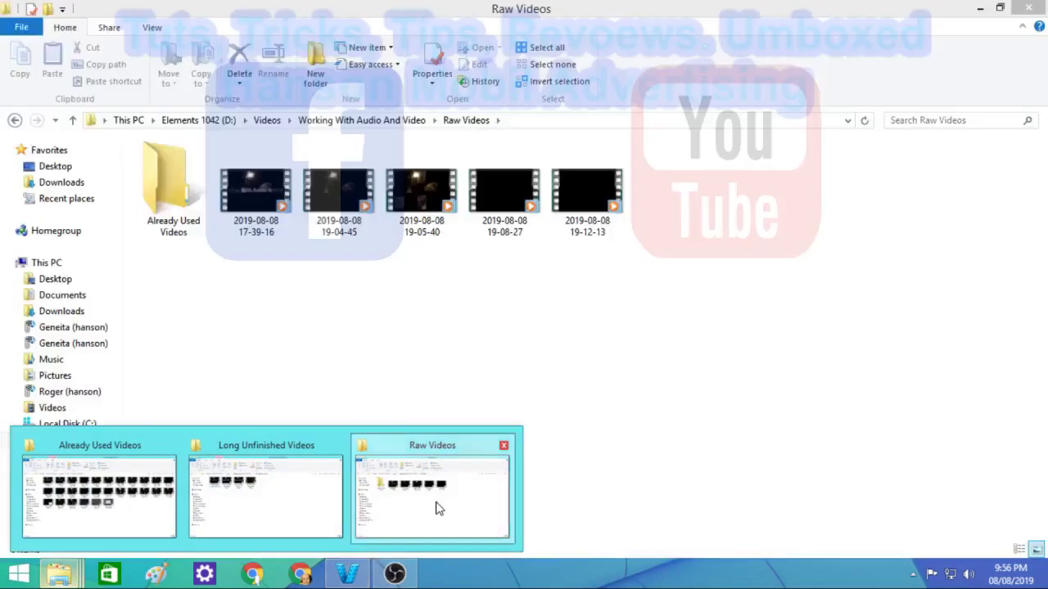
View the contents of the Raw Videos and Long Unfinished Videos folders, and minimize both folder windows
left_click(436, 508)
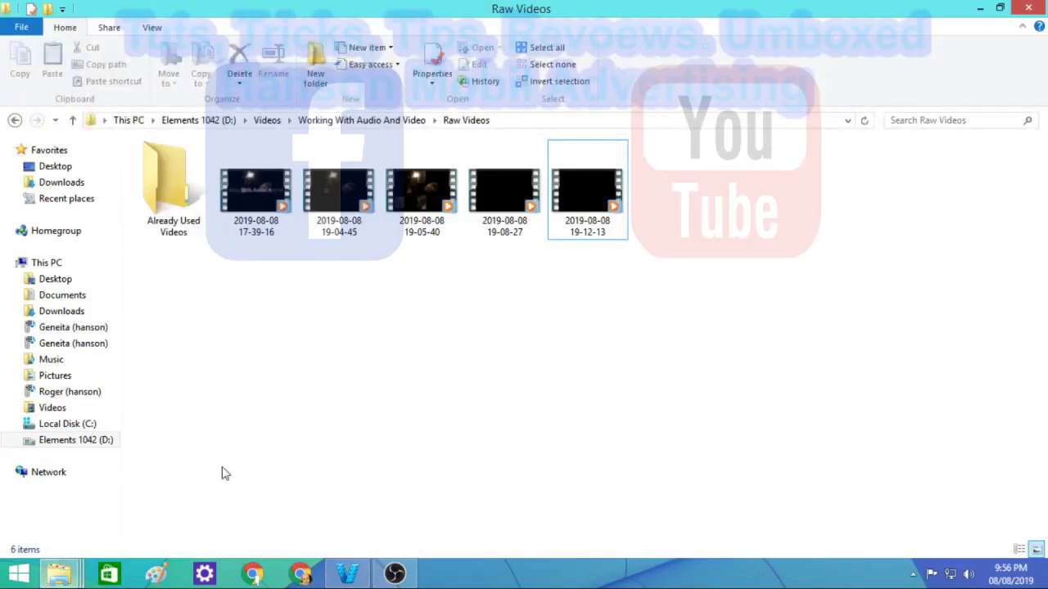
mouse_move(51, 579)
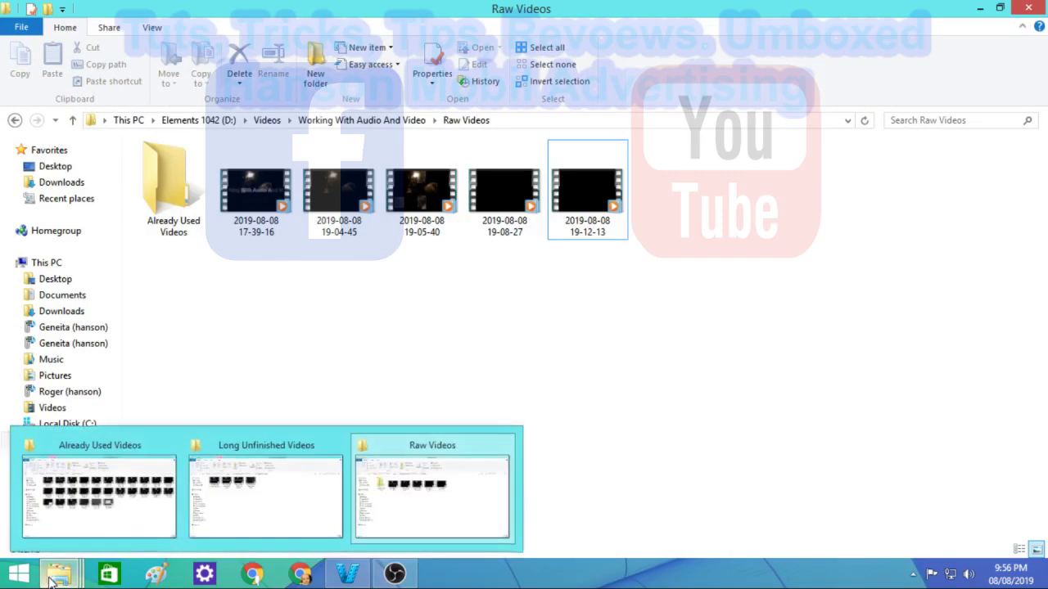
left_click(252, 500)
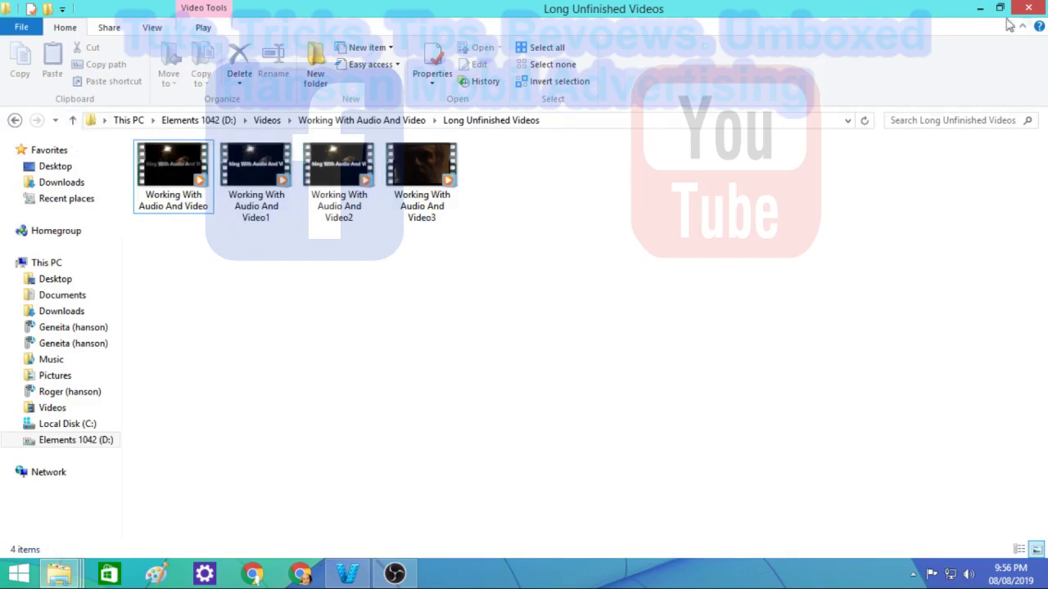
left_click(980, 8)
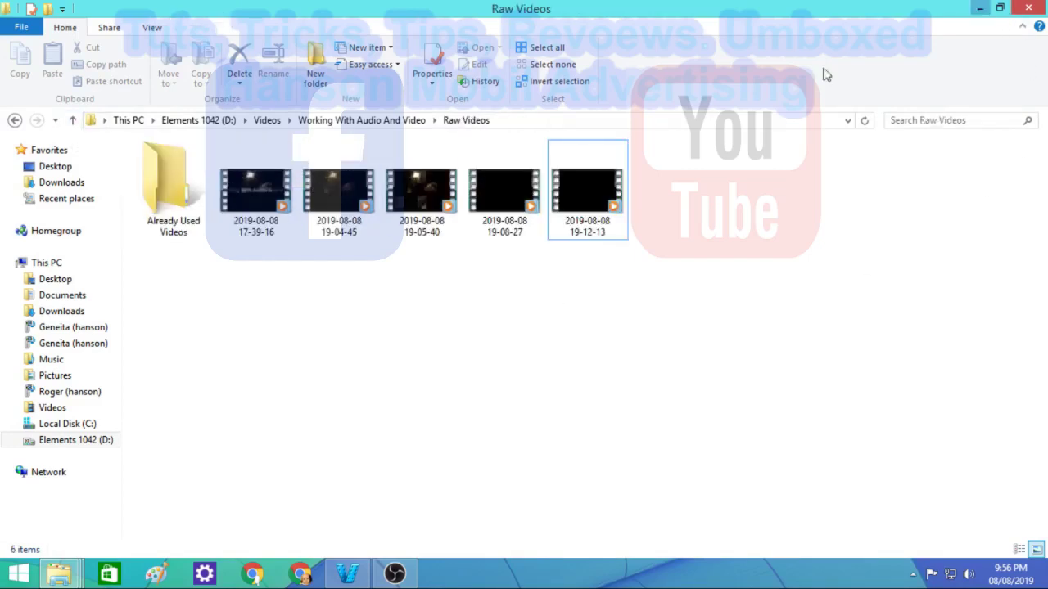
left_click(980, 8)
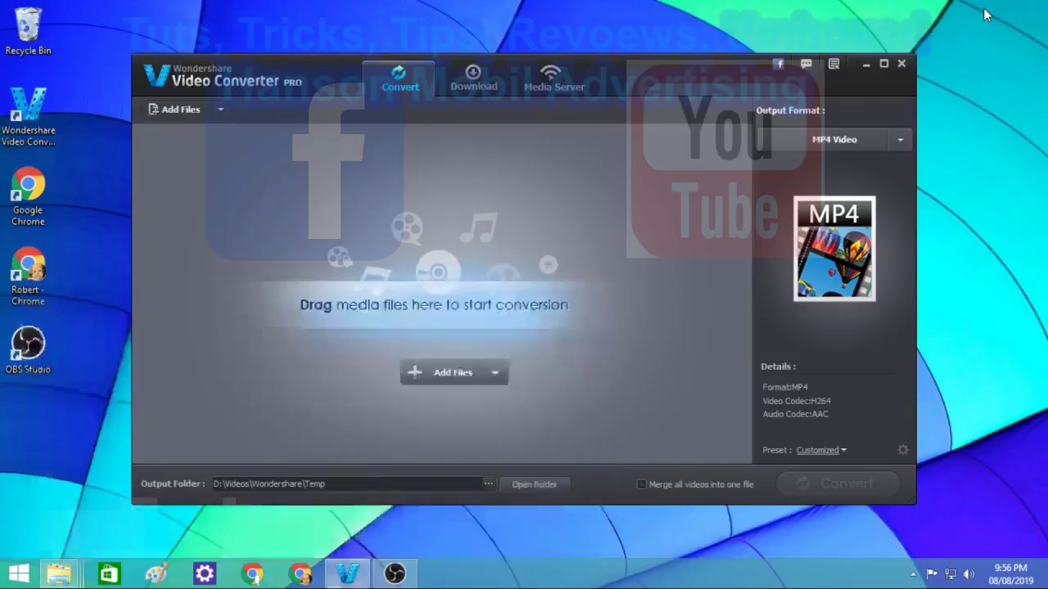
Start adding files to the converter and browse to Videos > Working With Audio And Video > Raw Videos
left_click(450, 375)
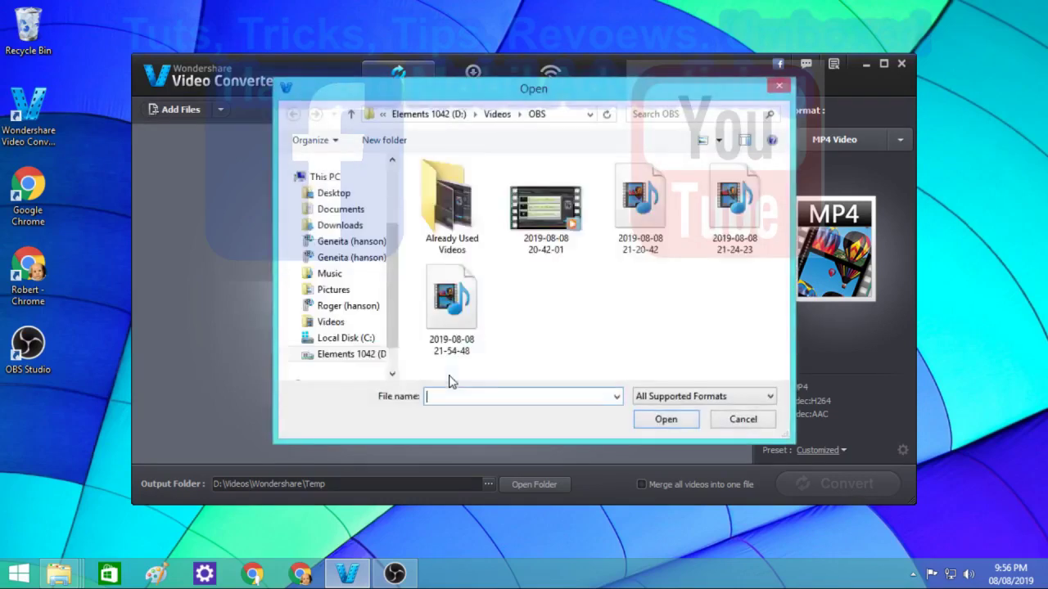
left_click(349, 116)
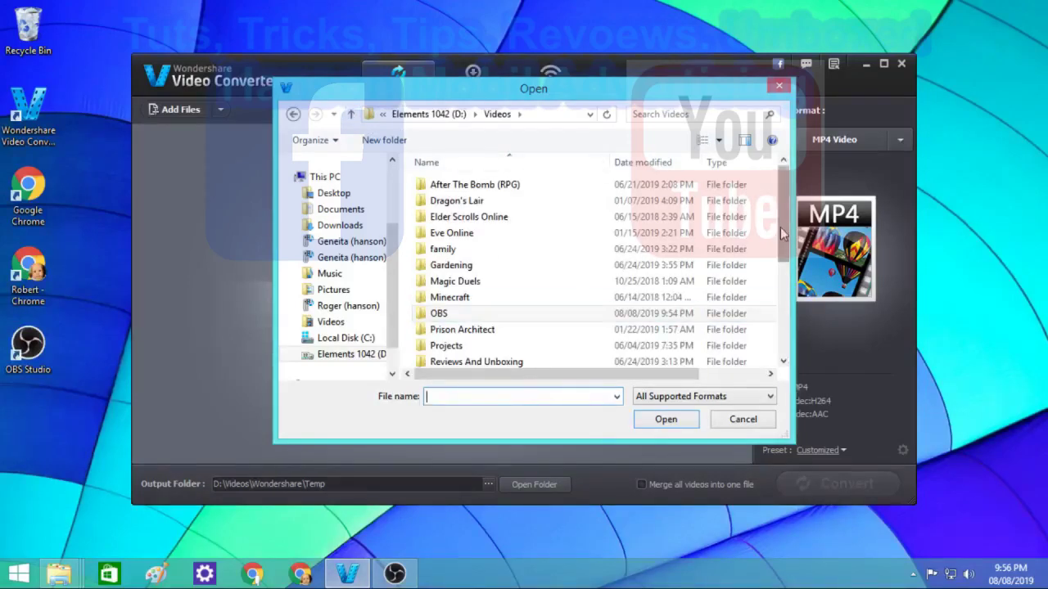
scroll(780, 227, "down", 4)
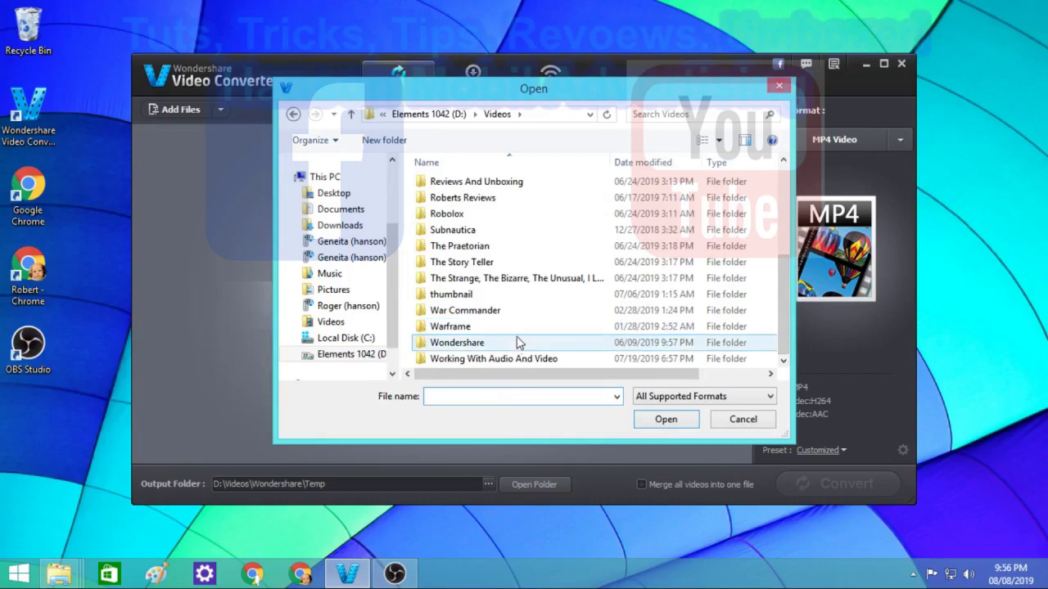
double_click(518, 342)
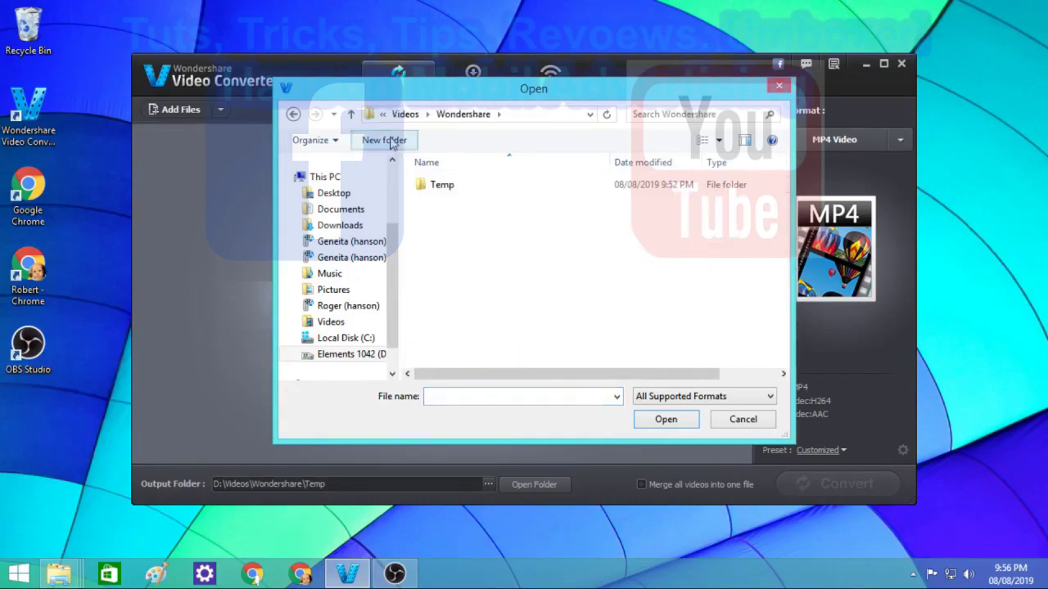
left_click(351, 114)
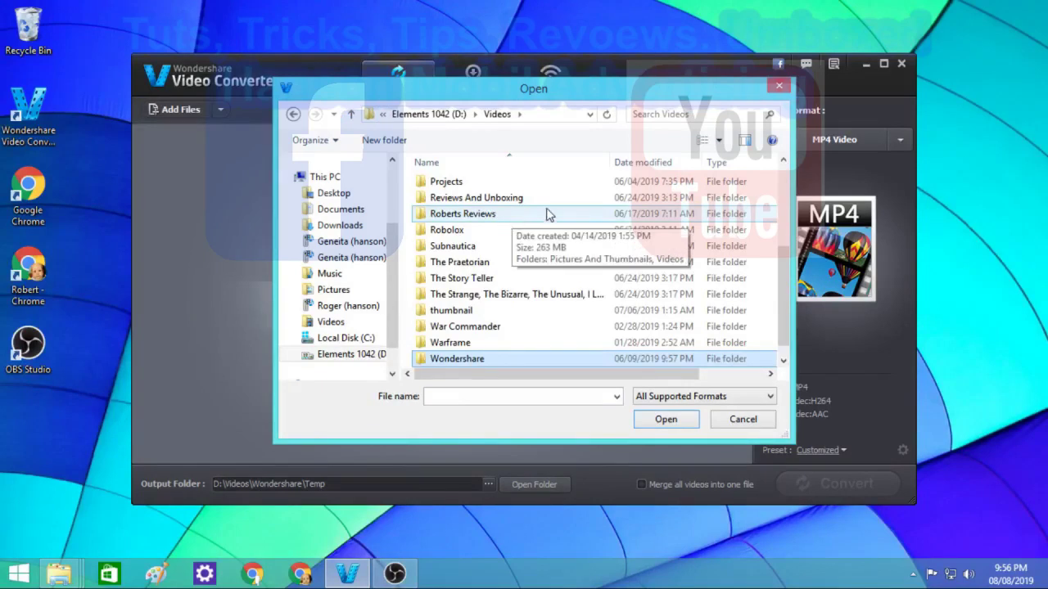
scroll(553, 213, "up", 2)
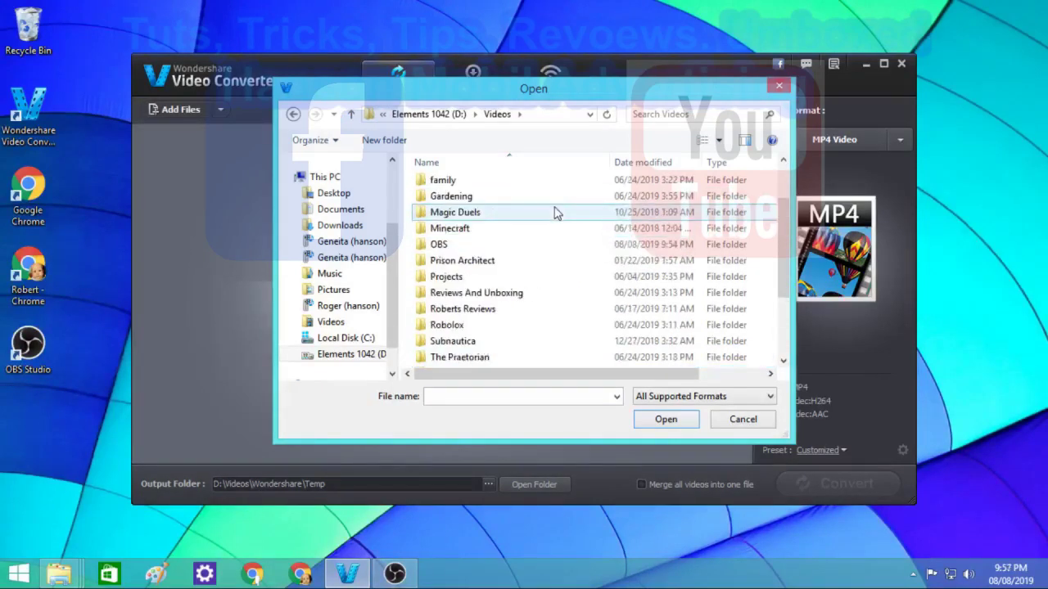
scroll(553, 229, "down", 3)
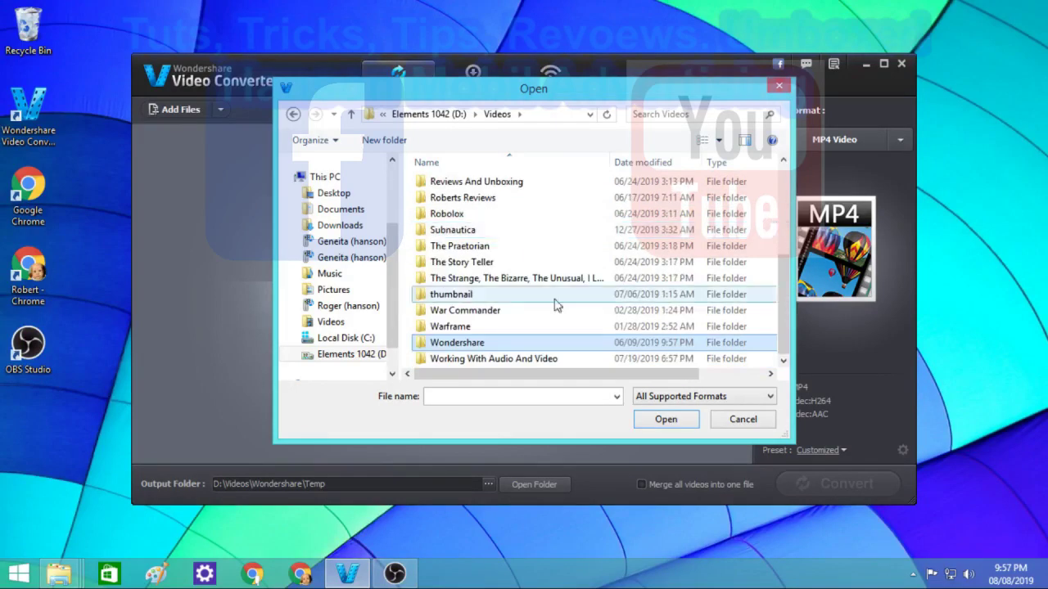
double_click(539, 360)
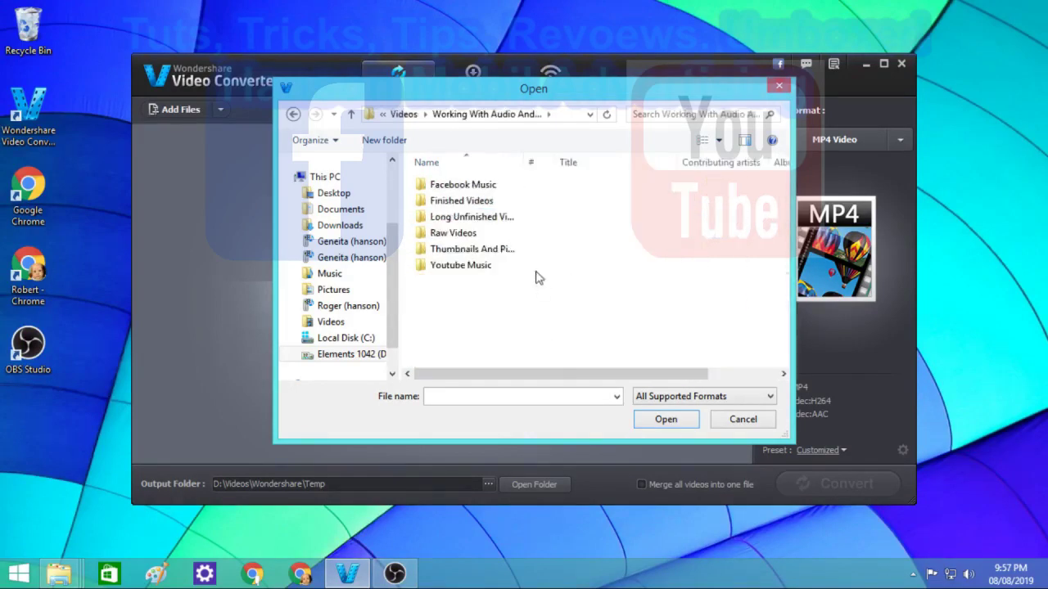
double_click(539, 234)
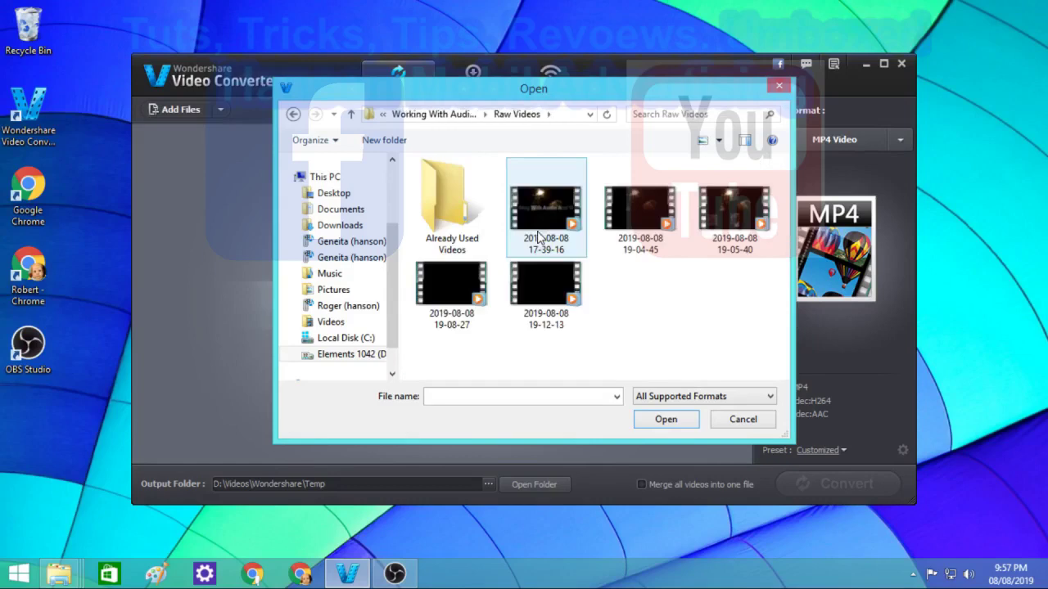
left_click(530, 203)
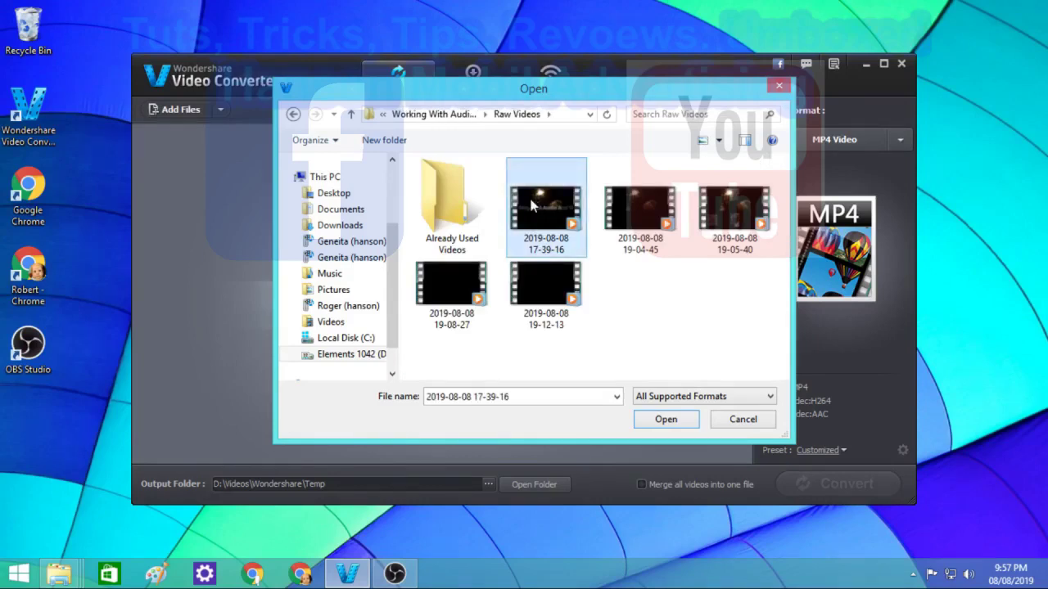
left_click(528, 270, "shift")
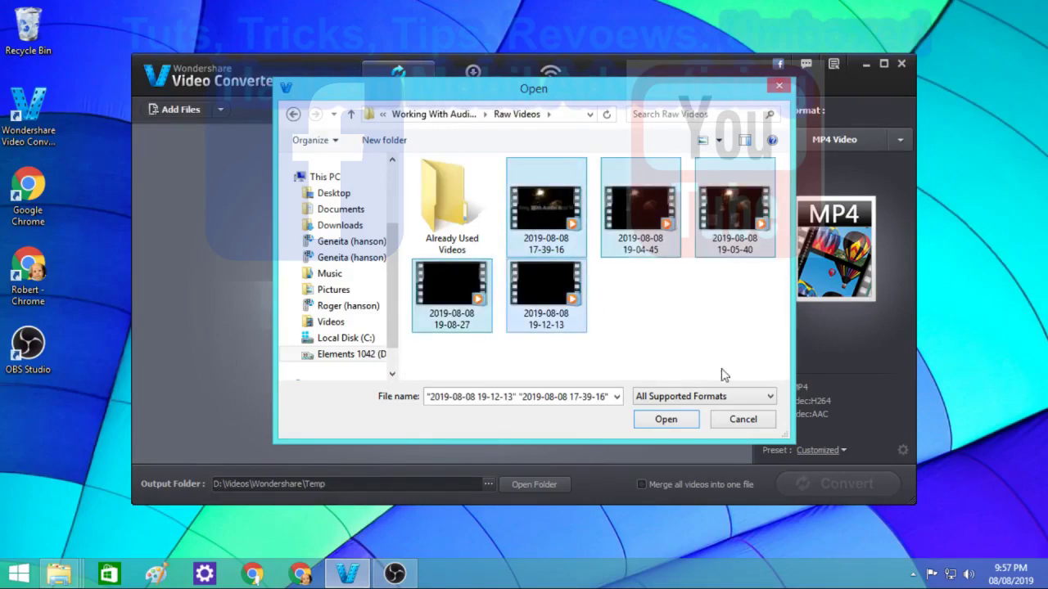
left_click(669, 418)
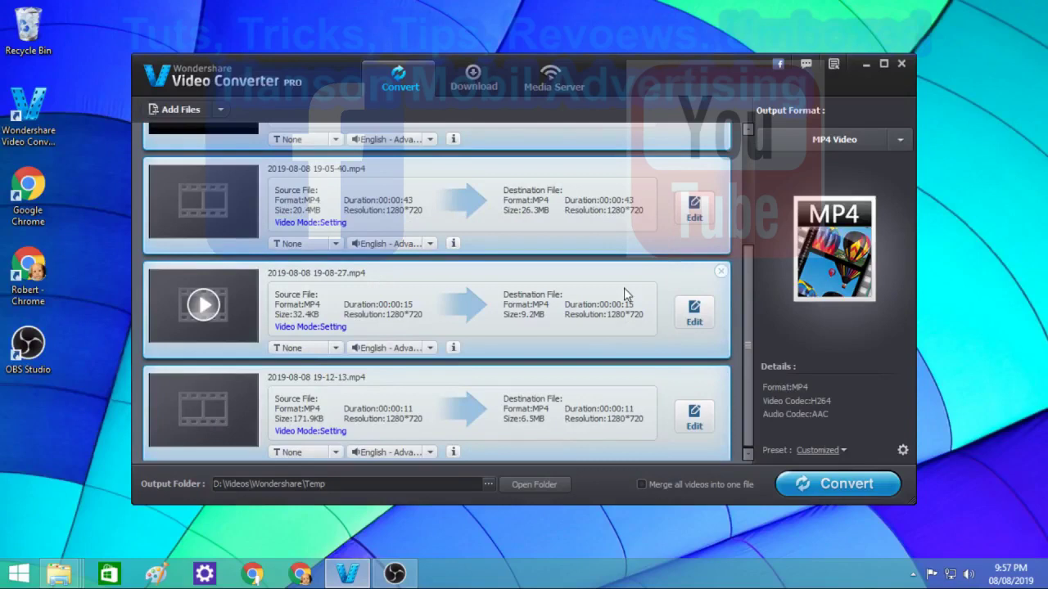
left_click(204, 305)
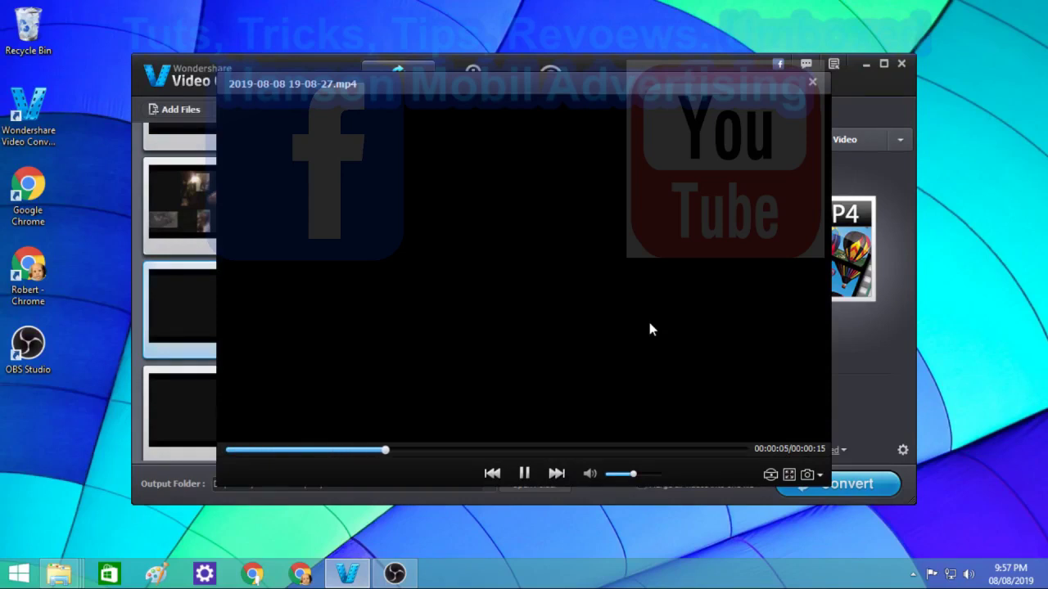
left_click(652, 474)
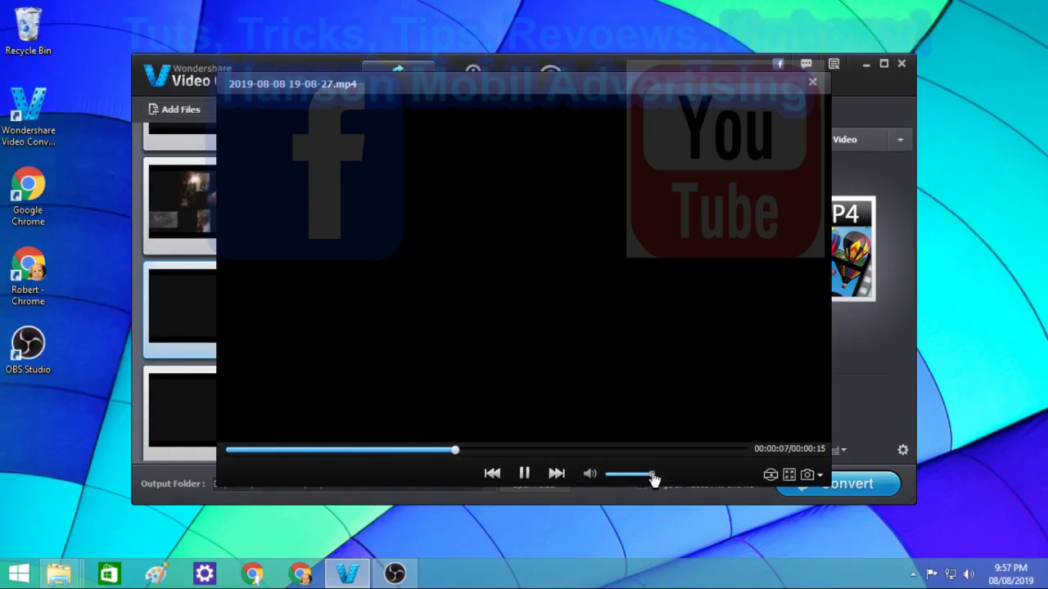
left_click_drag(655, 482, 666, 485)
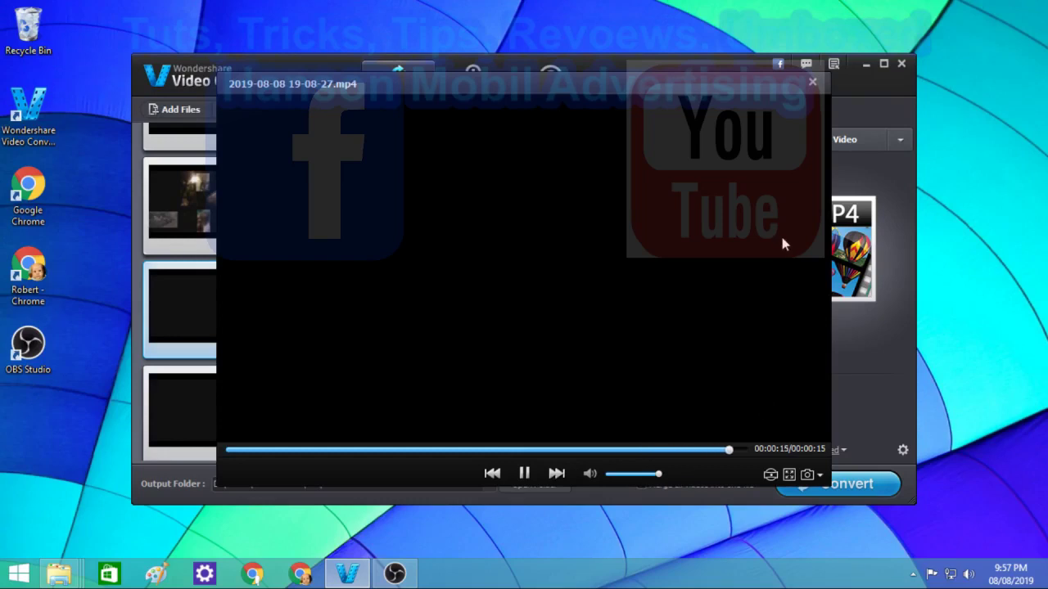
left_click(812, 81)
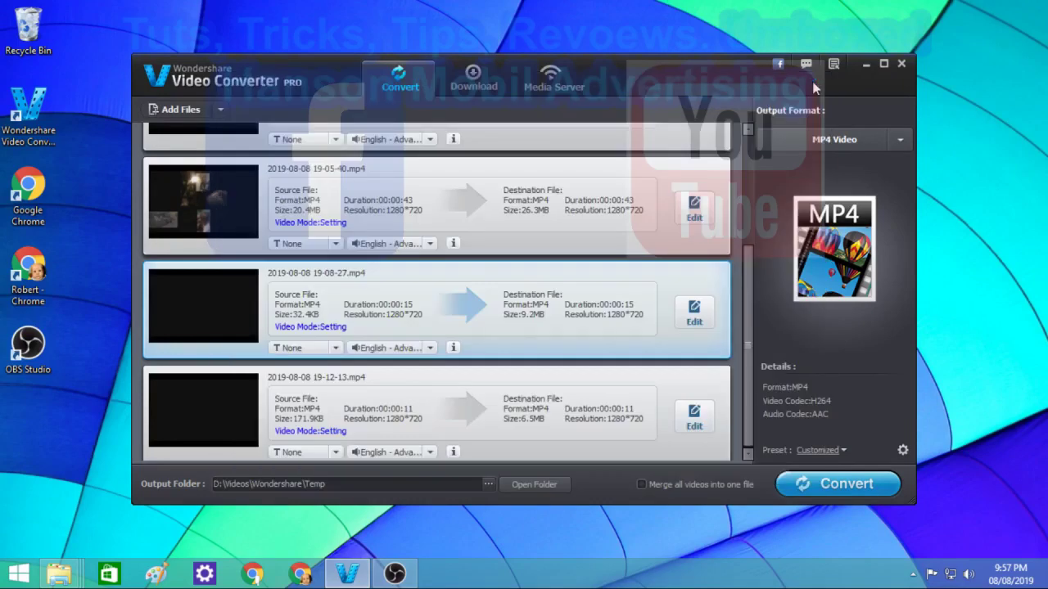
left_click(202, 306)
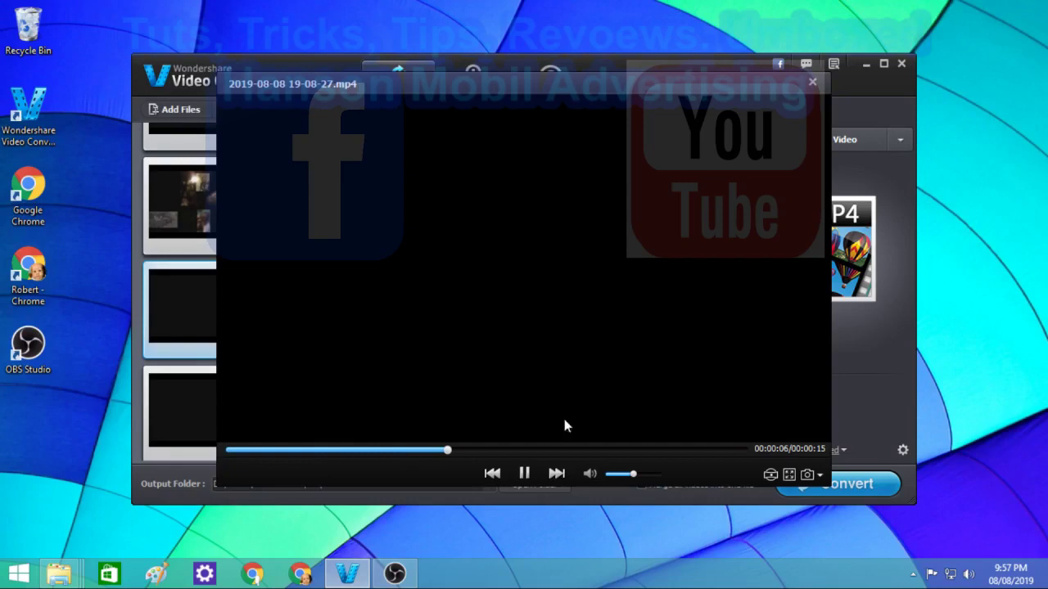
left_click(659, 476)
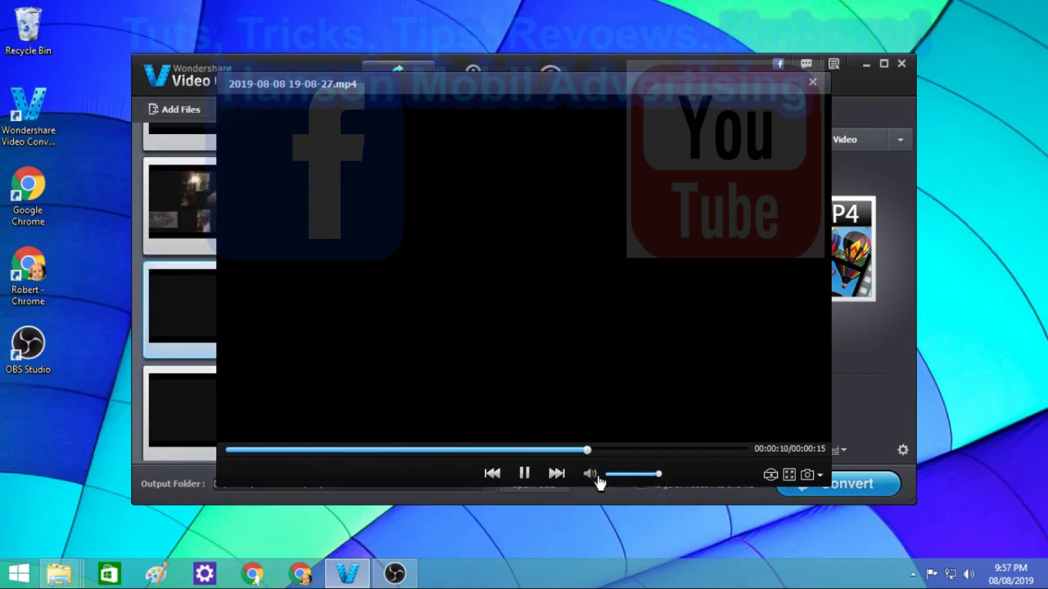
left_click(230, 450)
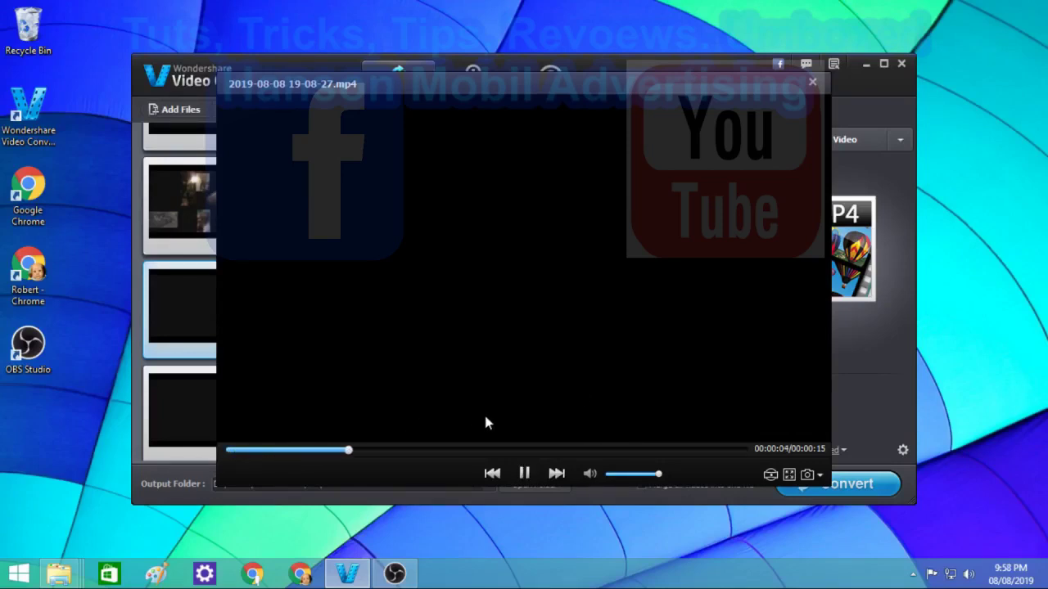
left_click(813, 84)
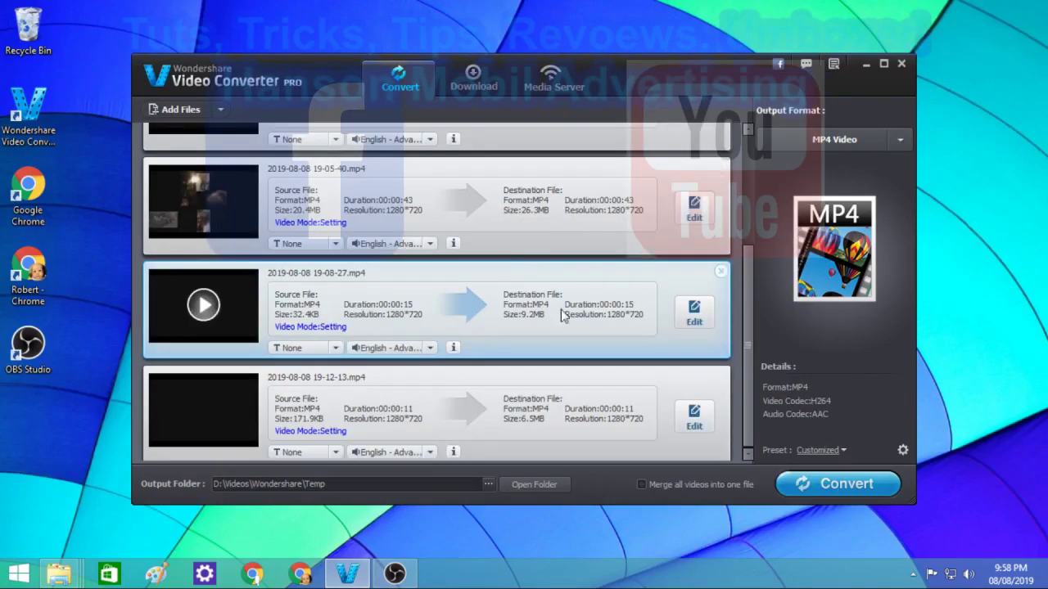
left_click(721, 273)
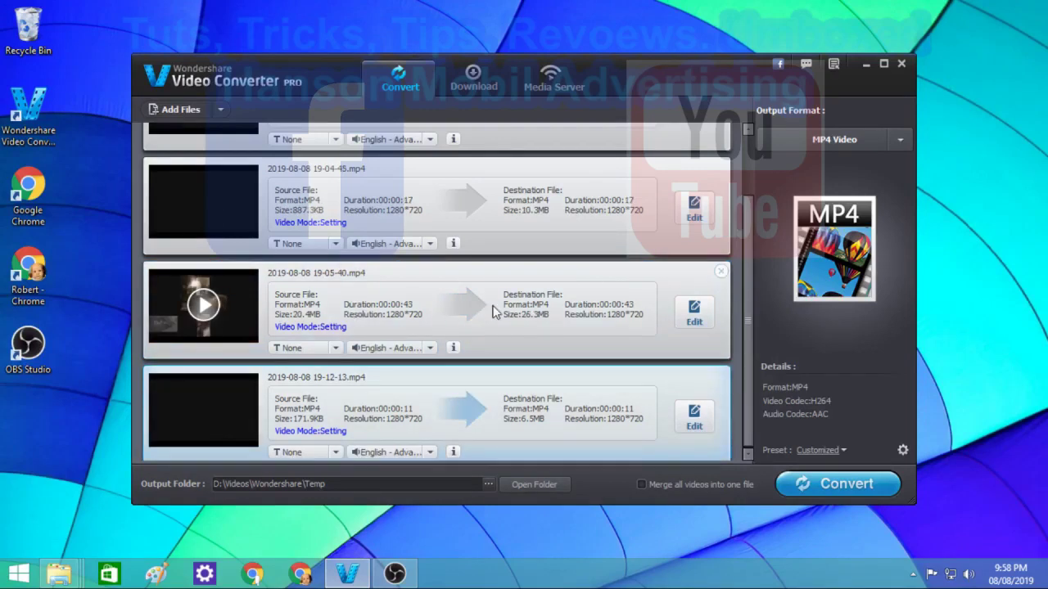
scroll(370, 204, "up", 1)
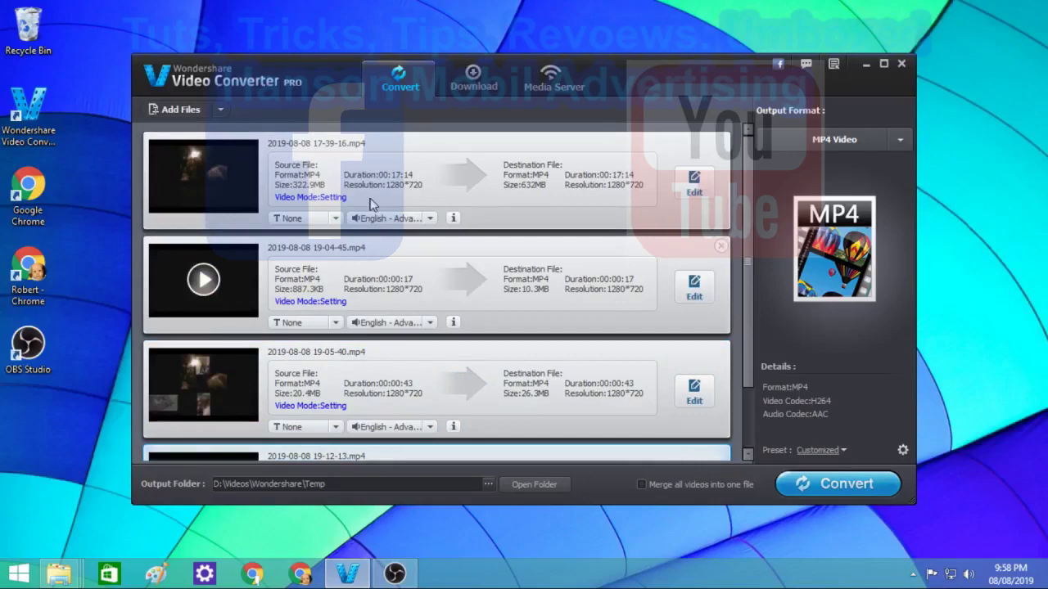
left_click(196, 280)
left_click(197, 280)
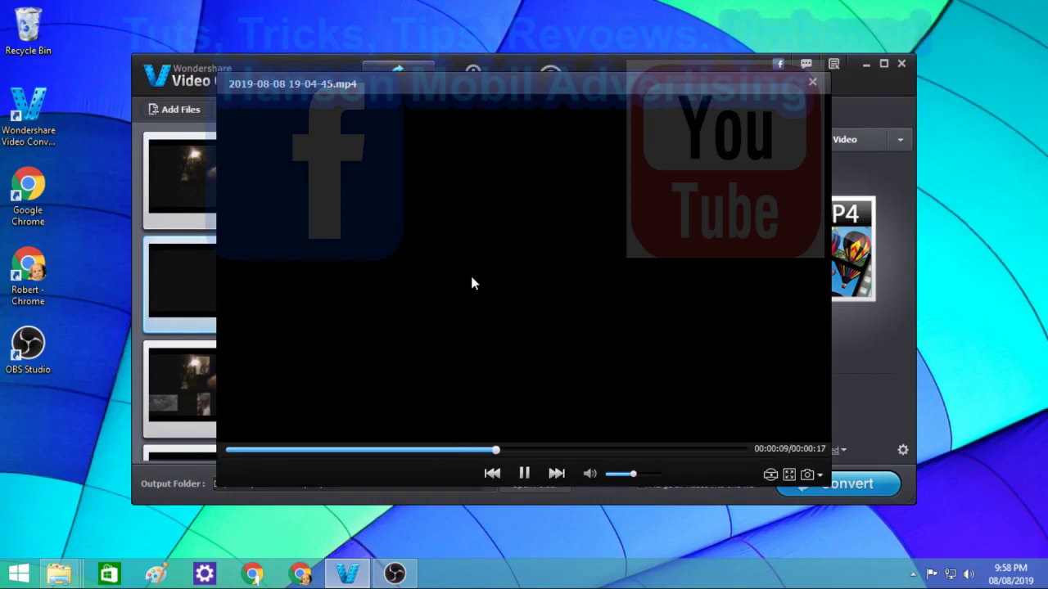
left_click(816, 83)
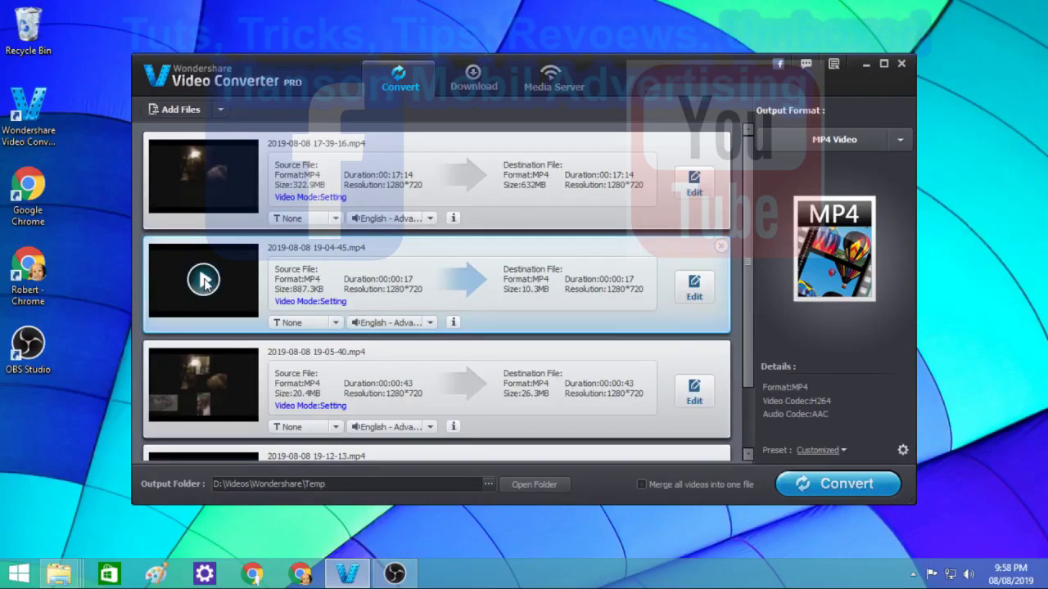
left_click(723, 246)
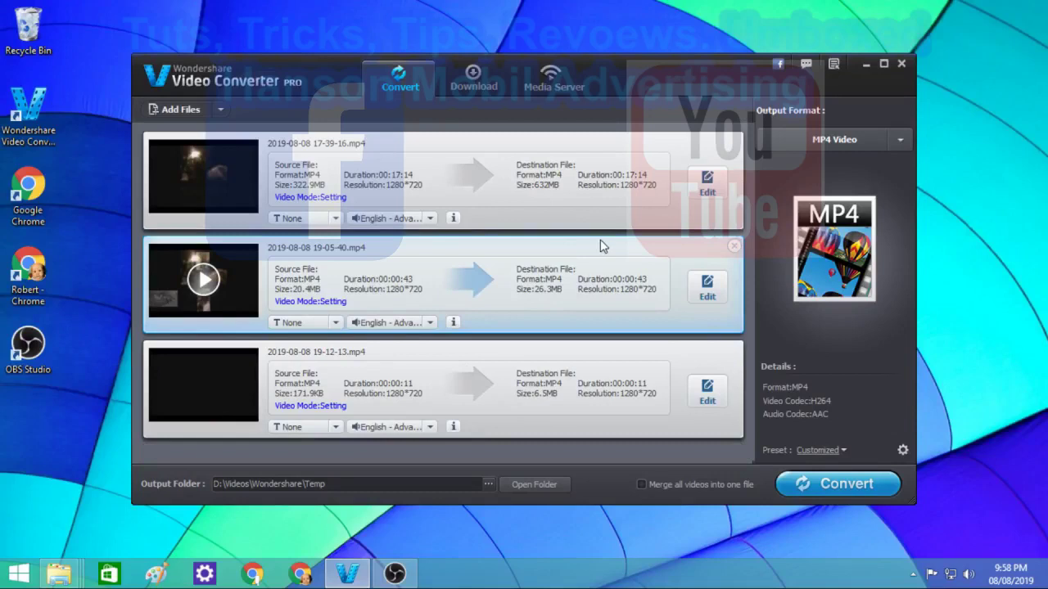
left_click(203, 280)
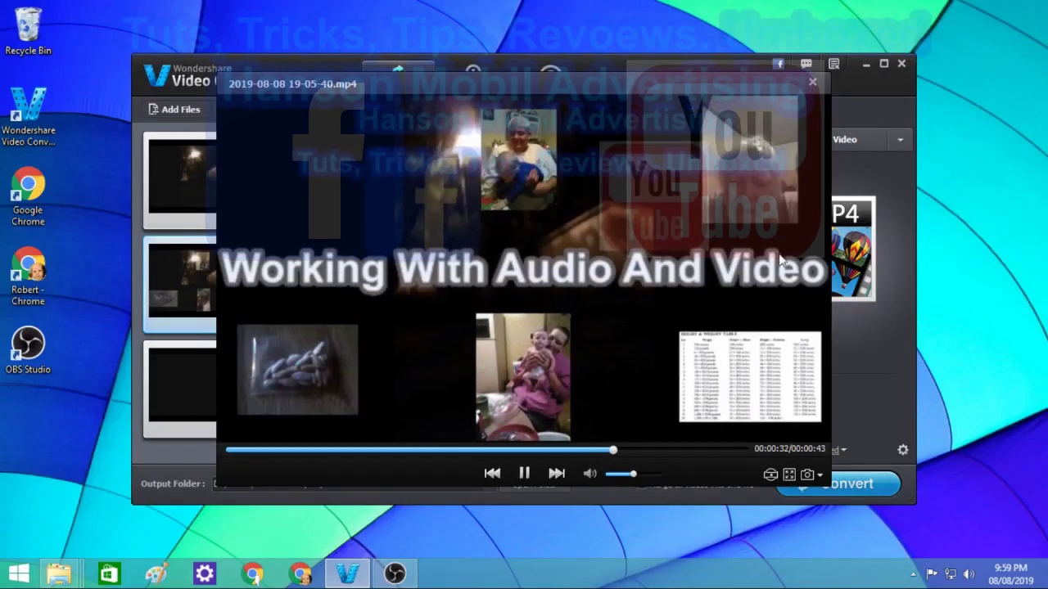
left_click(813, 86)
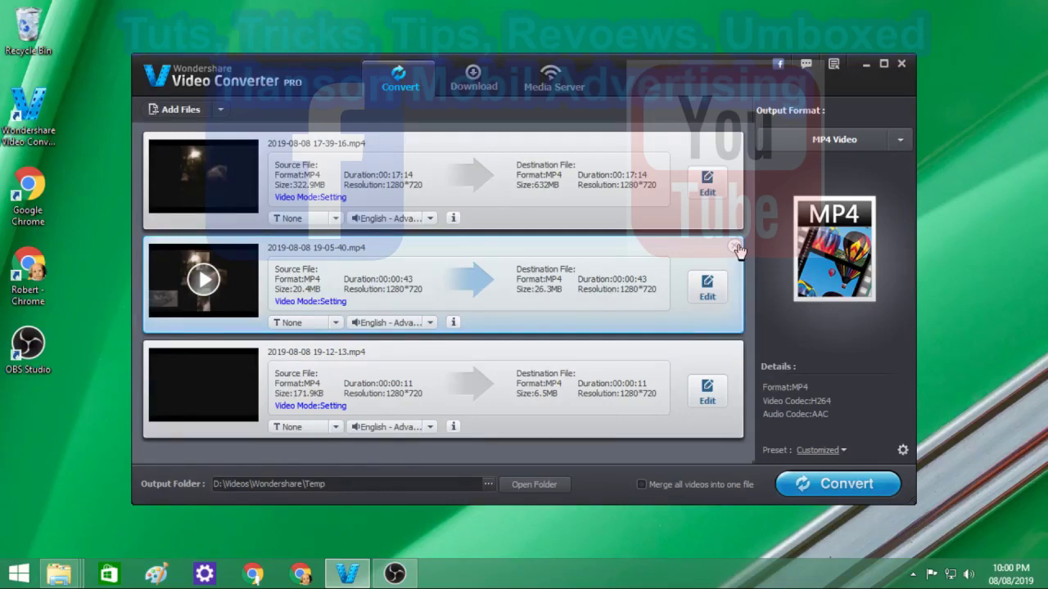
left_click(735, 245)
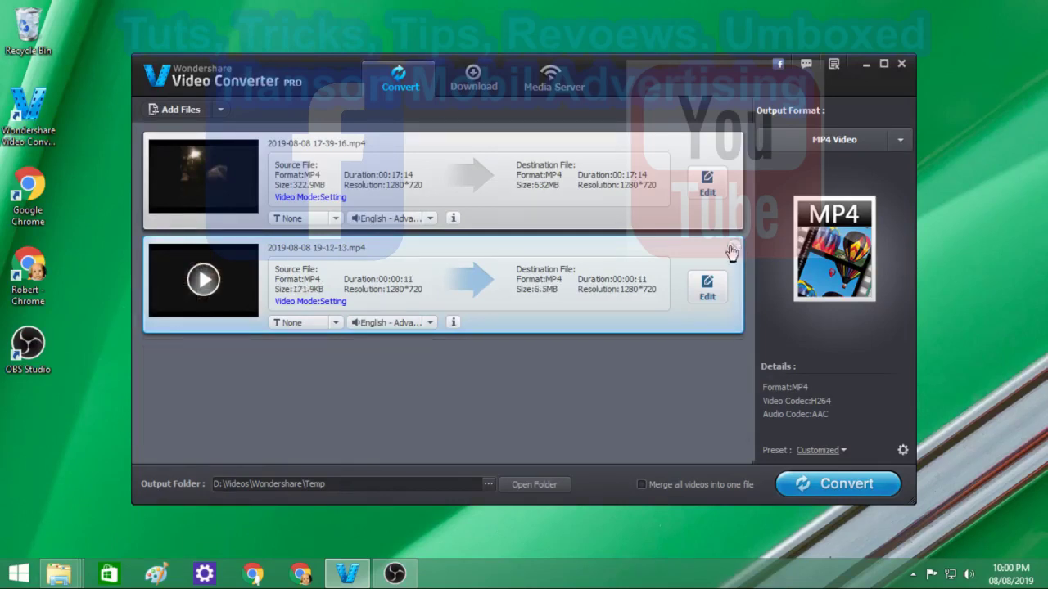
left_click(204, 281)
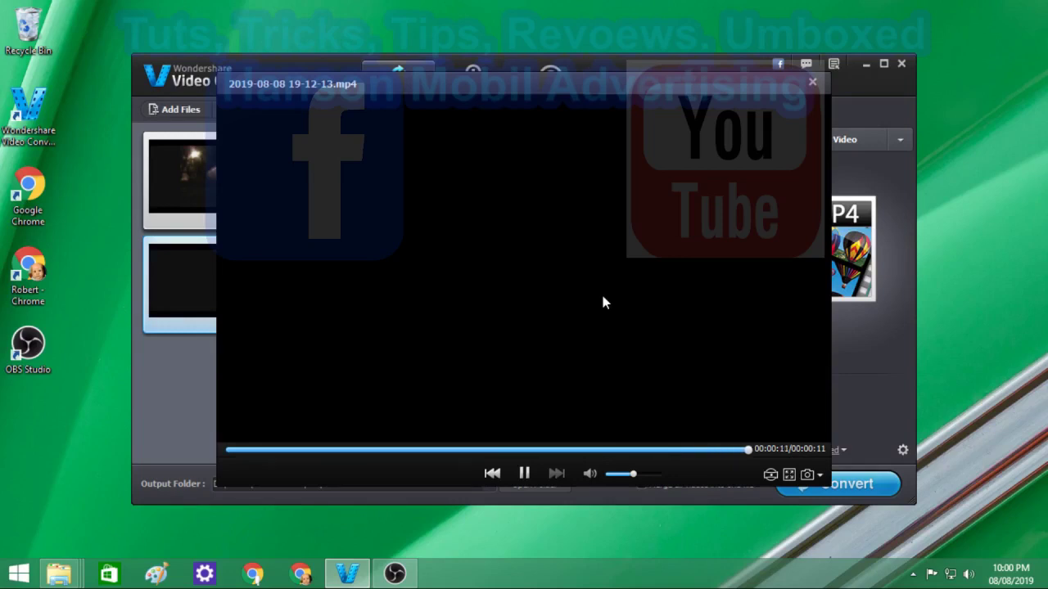
left_click(813, 83)
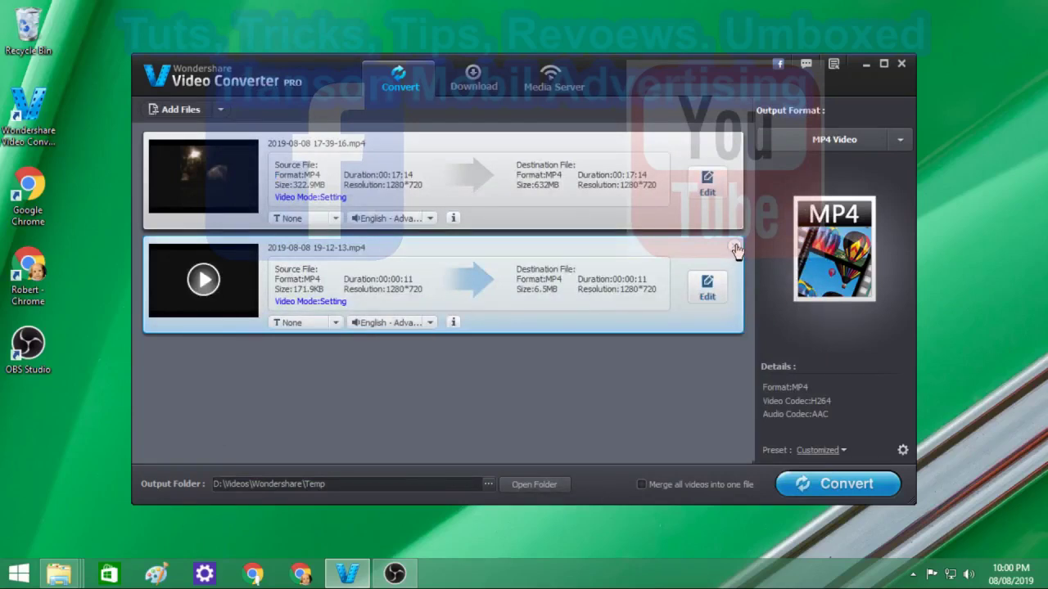
left_click(735, 247)
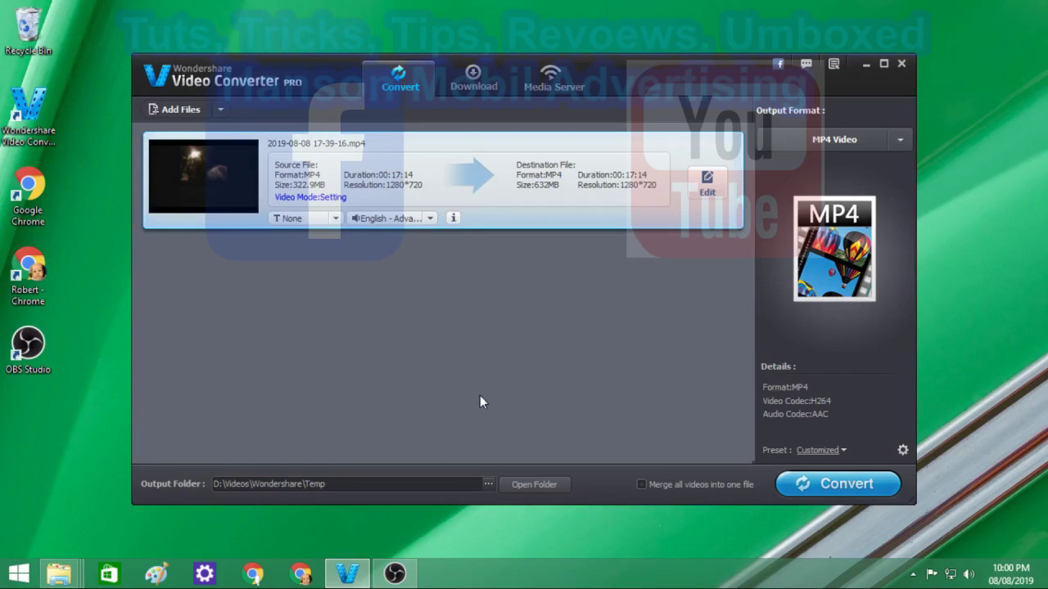
mouse_move(59, 573)
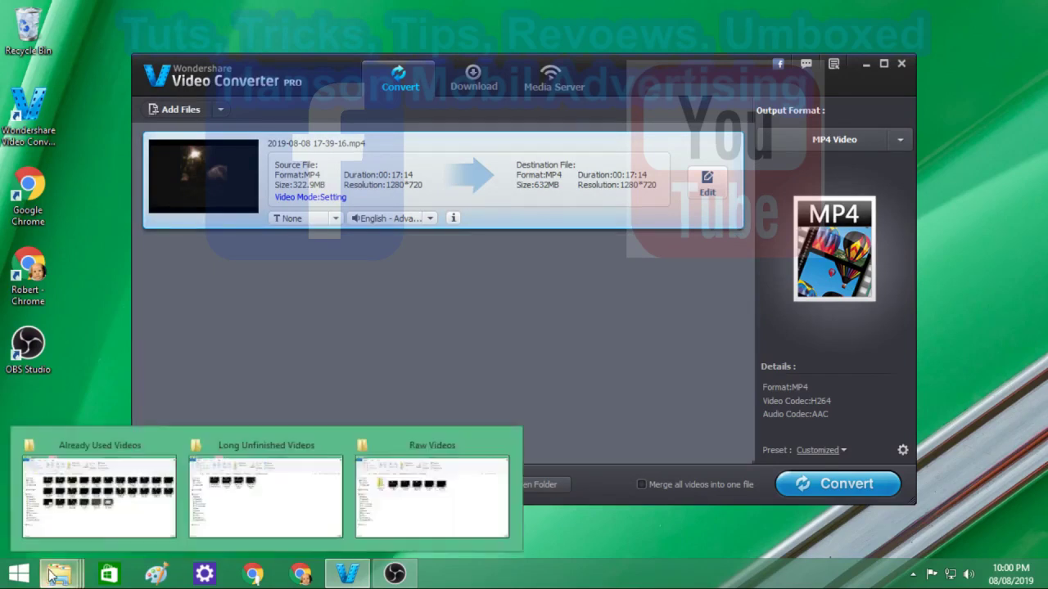
mouse_move(261, 506)
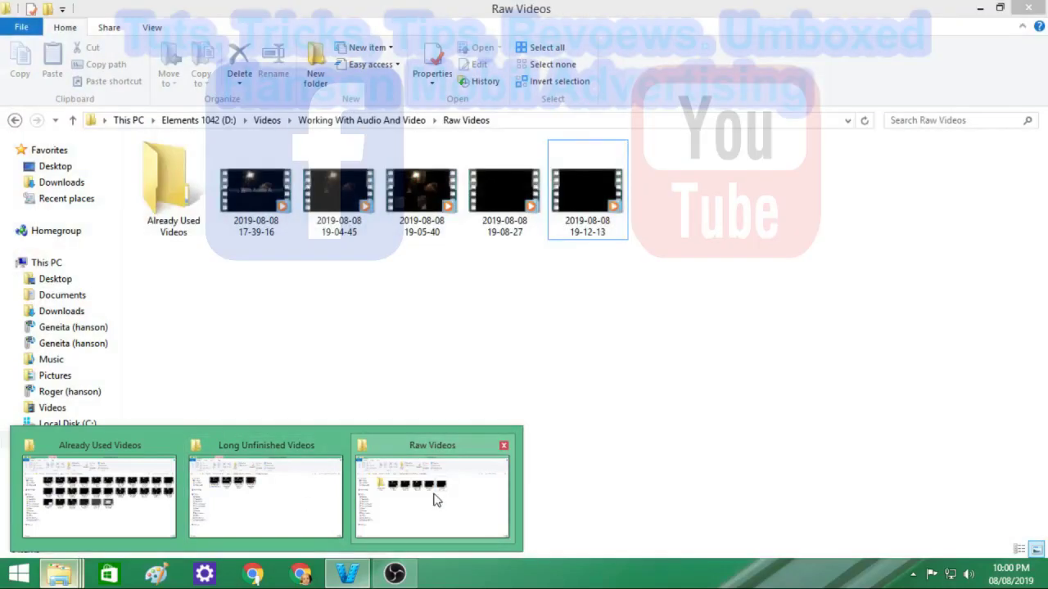
left_click(435, 499)
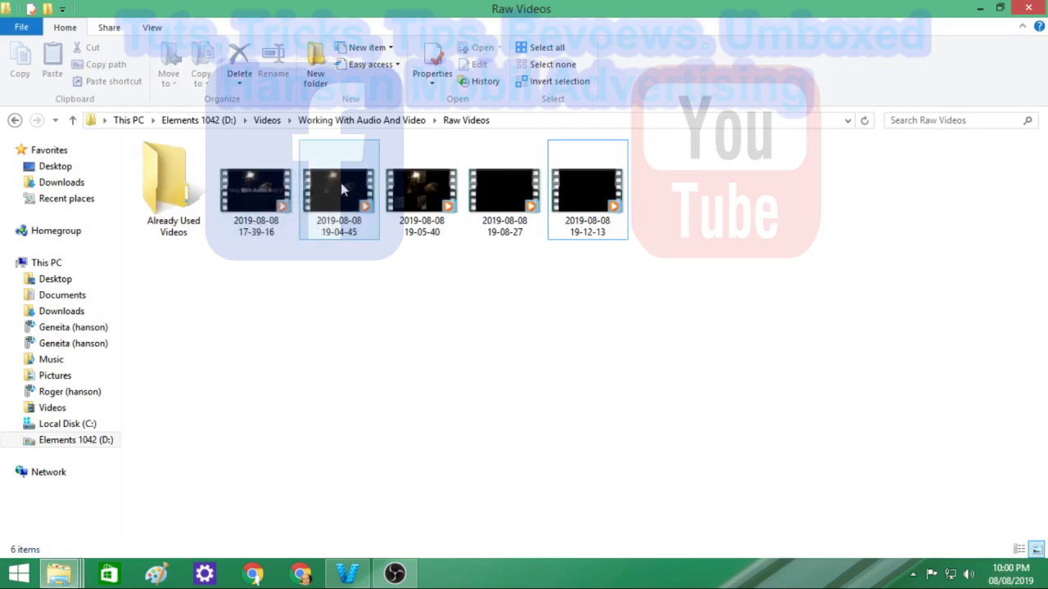
left_click(337, 212)
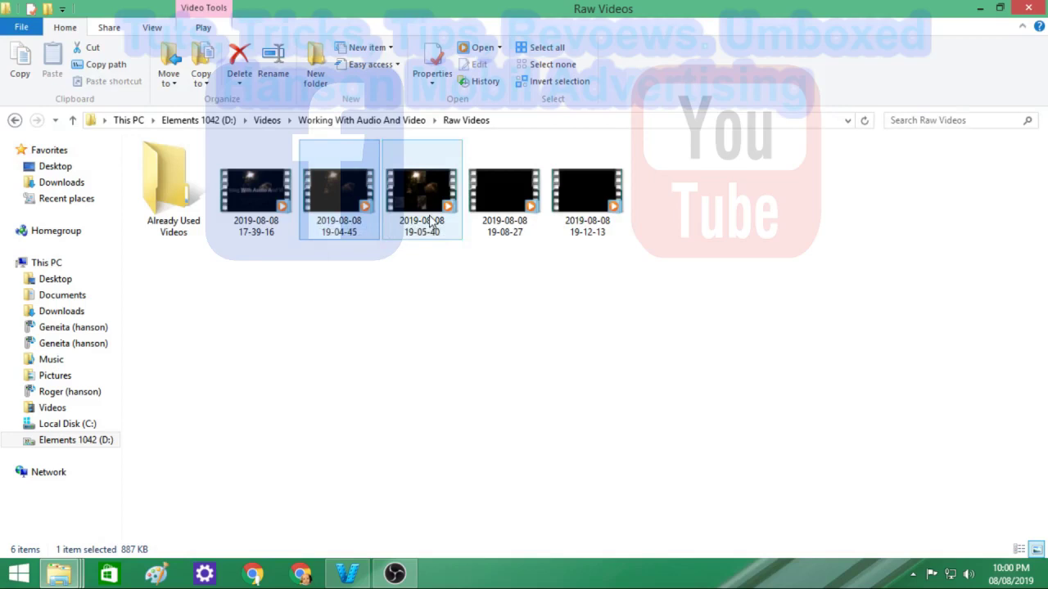
mouse_move(432, 223)
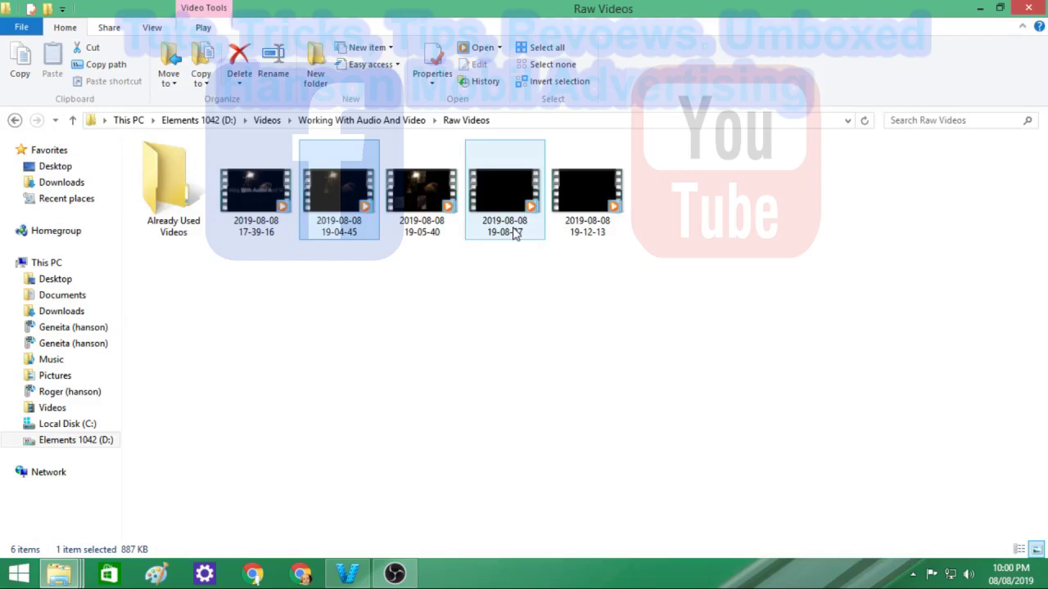
mouse_move(514, 234)
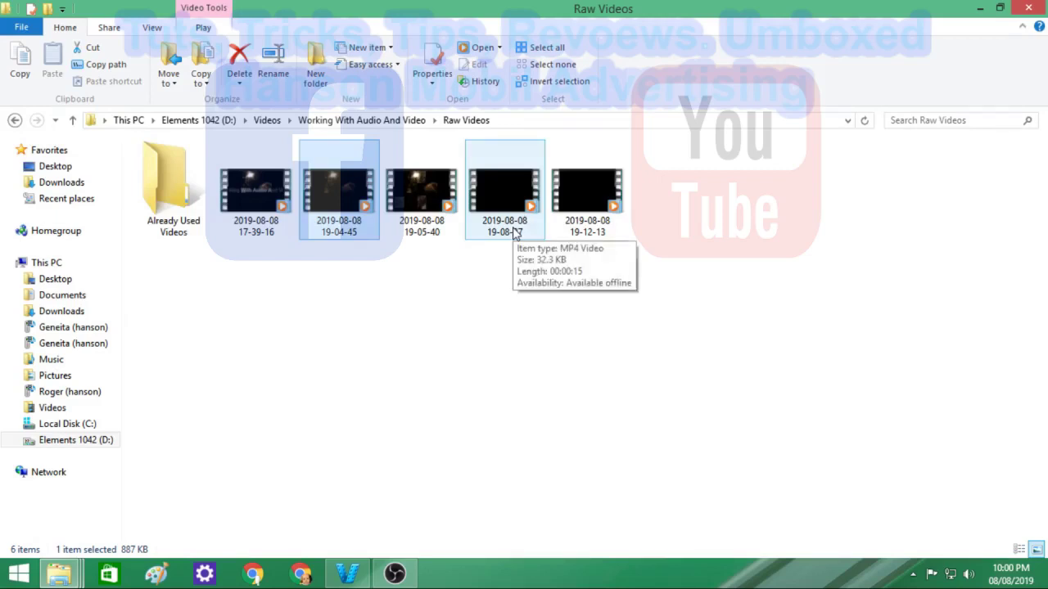
mouse_move(576, 232)
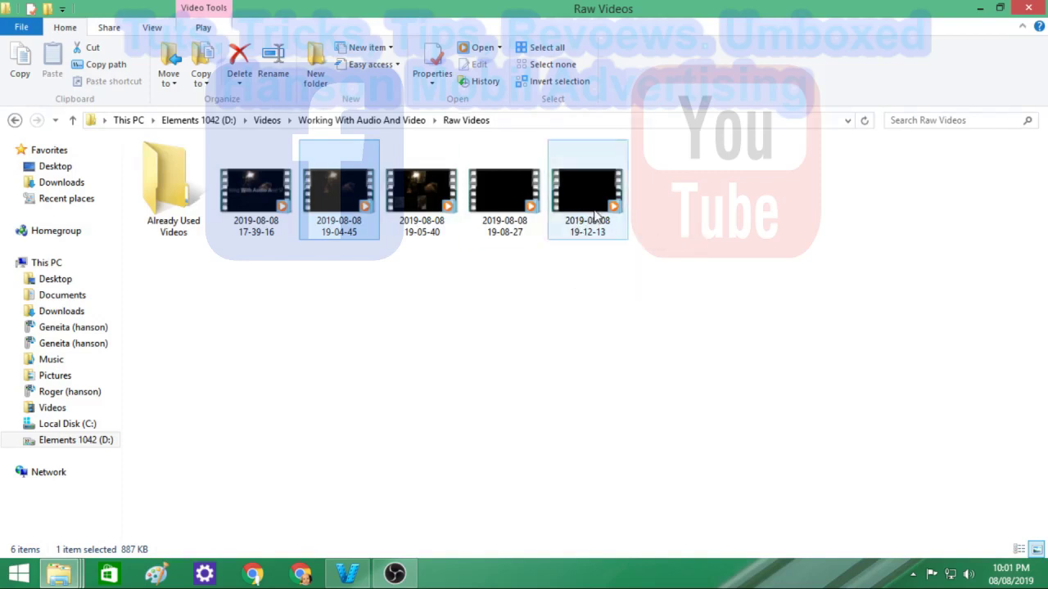
left_click(596, 214, "shift")
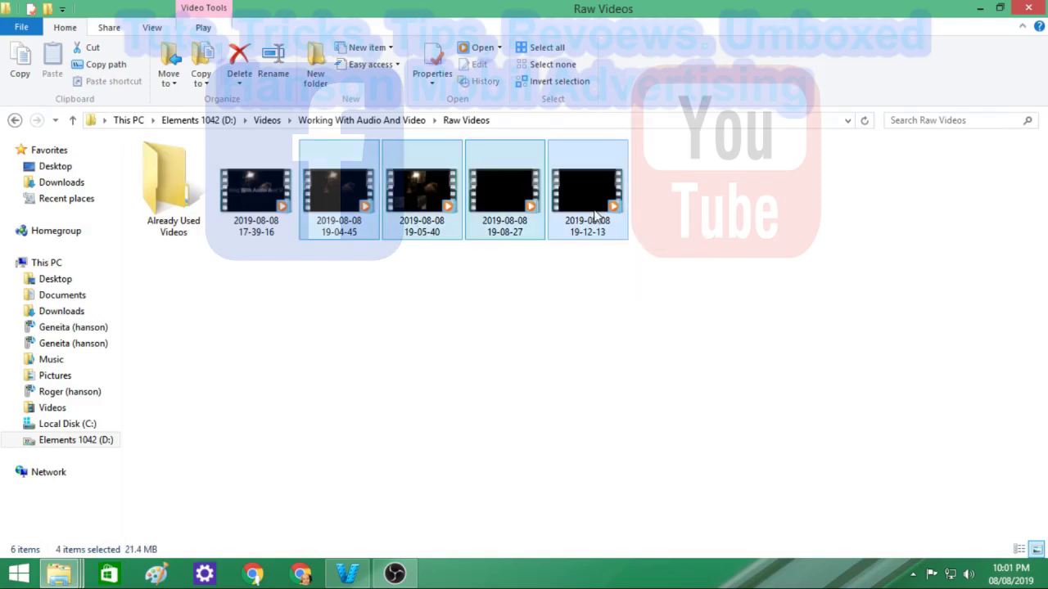
right_click(596, 215)
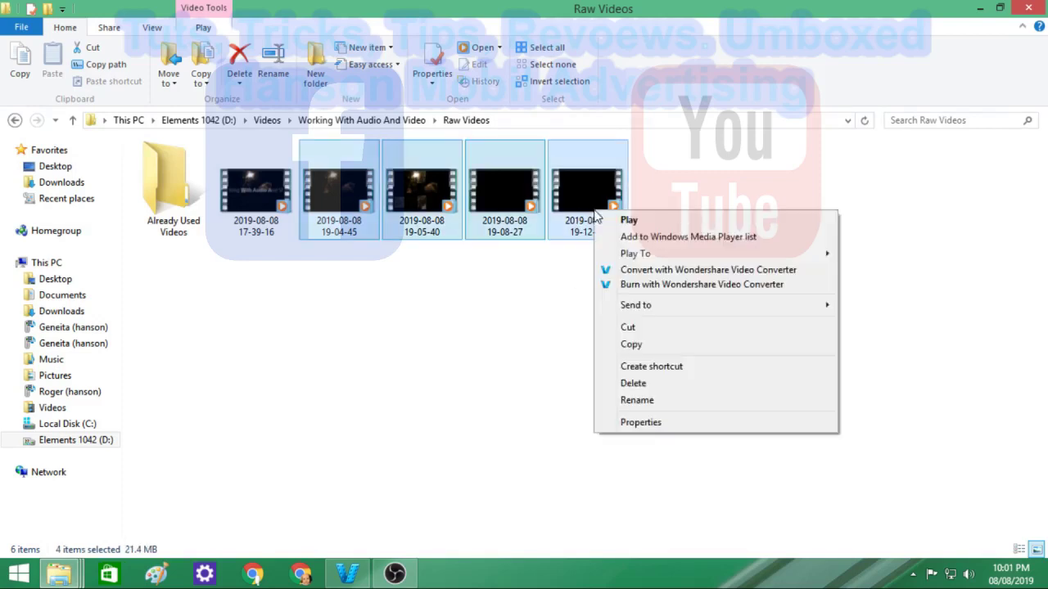
left_click(681, 385)
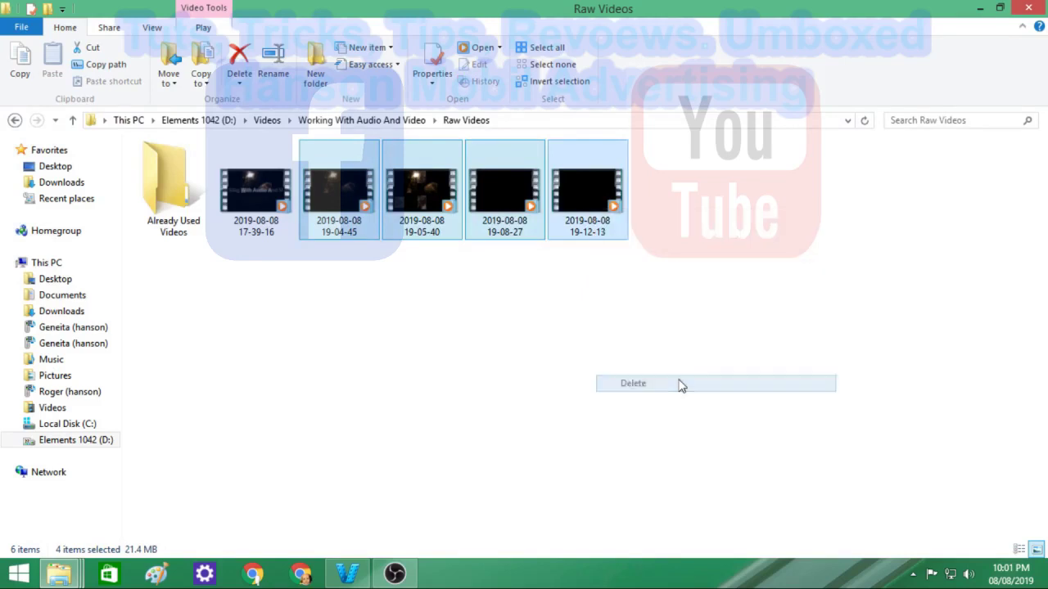
left_click(268, 121)
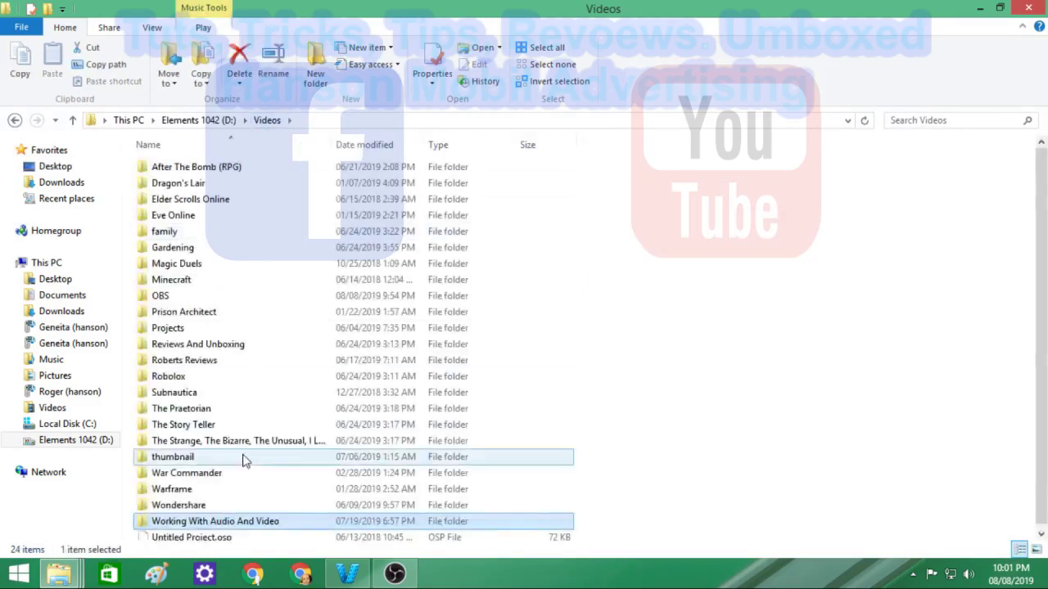
double_click(242, 505)
left_click(173, 173)
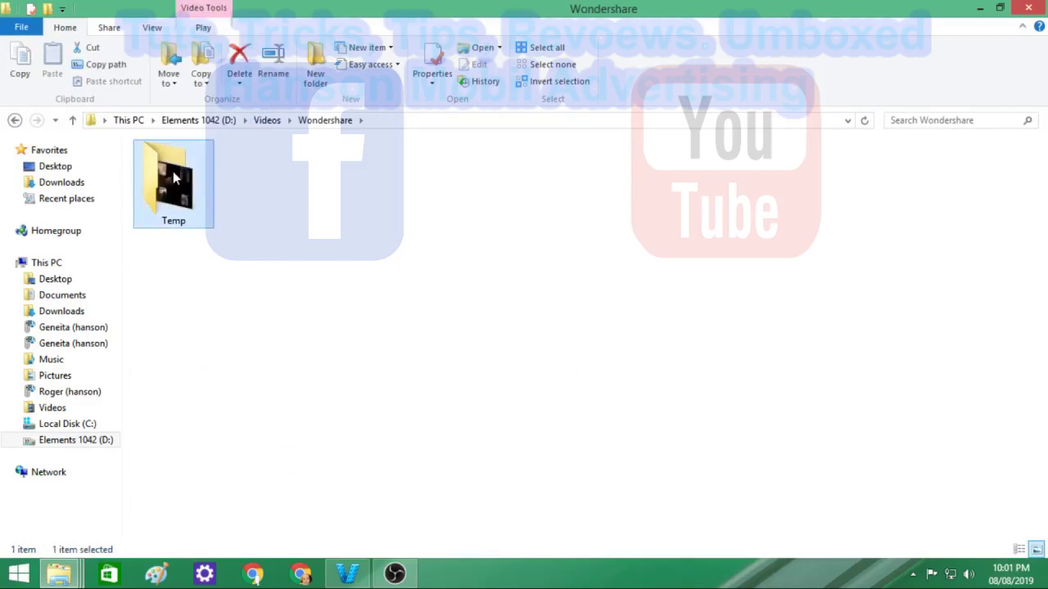
double_click(172, 176)
left_click(243, 185)
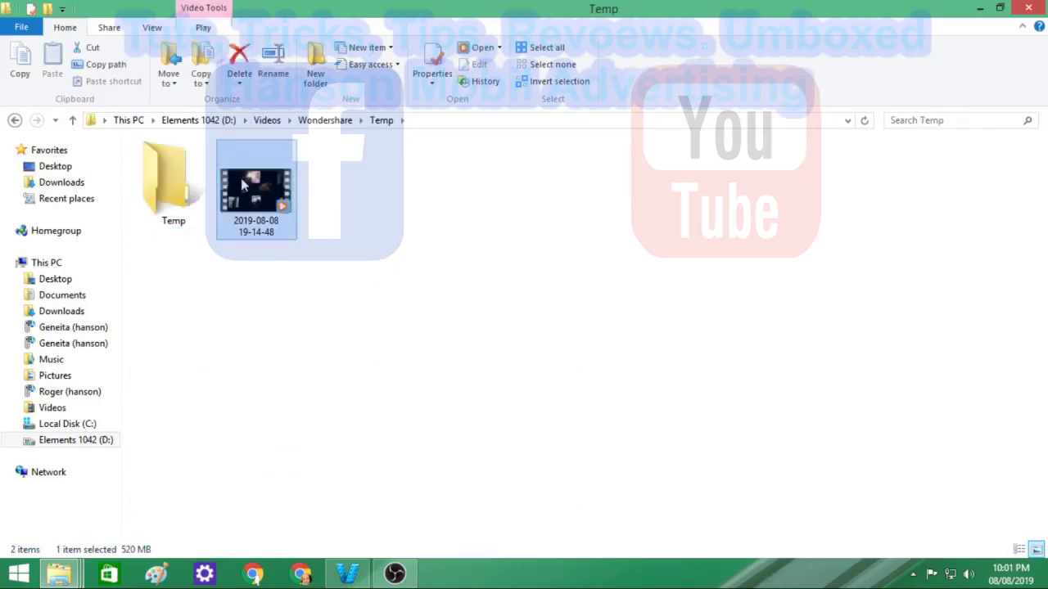
right_click(242, 185)
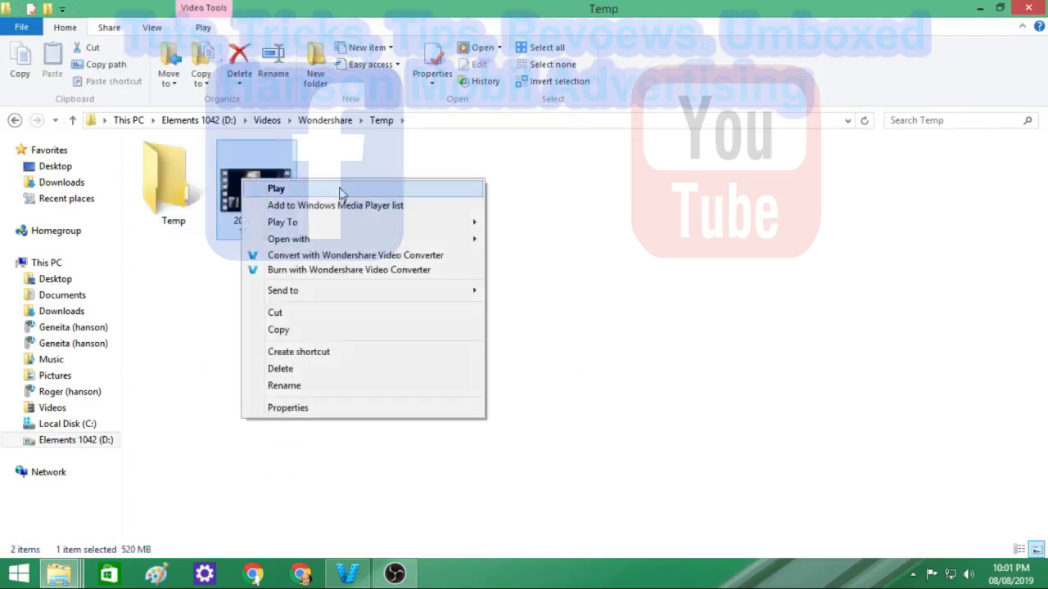
left_click(366, 315)
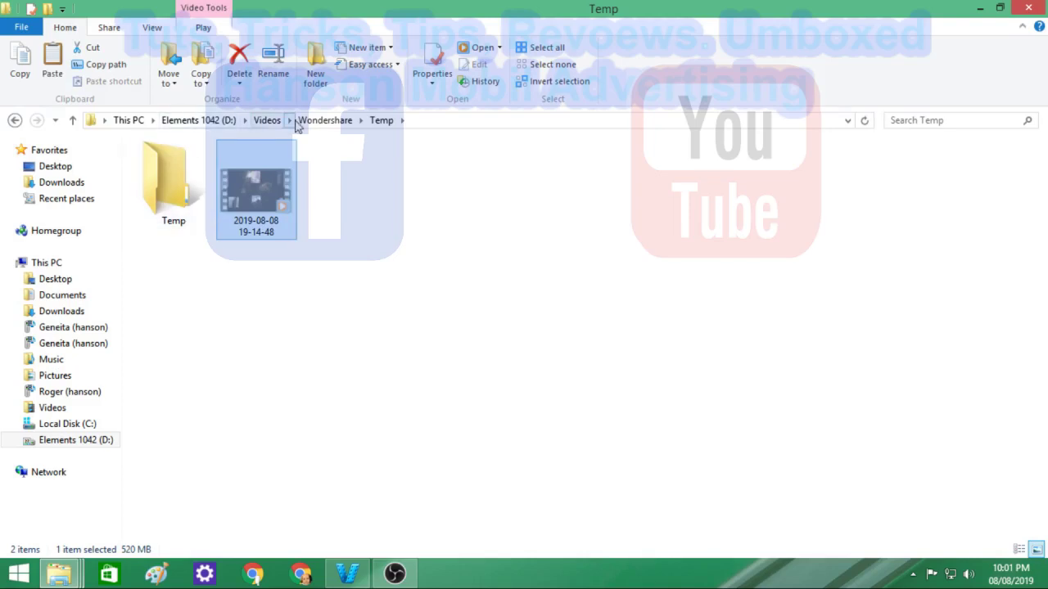
Paste the cut video into the Raw Videos folder under Videos\Working With Audio And Video
left_click(267, 122)
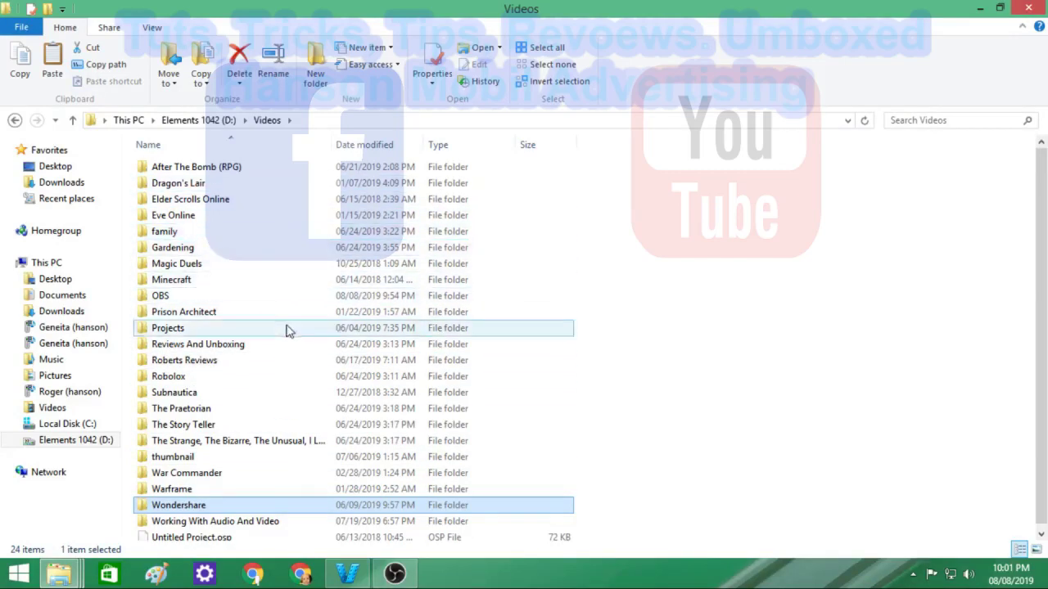
double_click(268, 521)
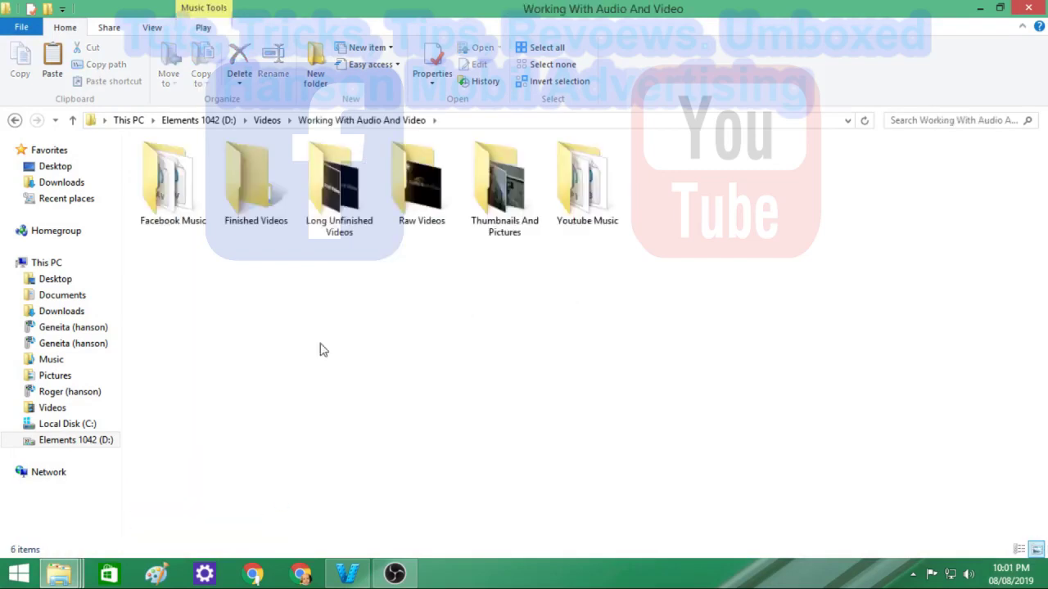
double_click(451, 201)
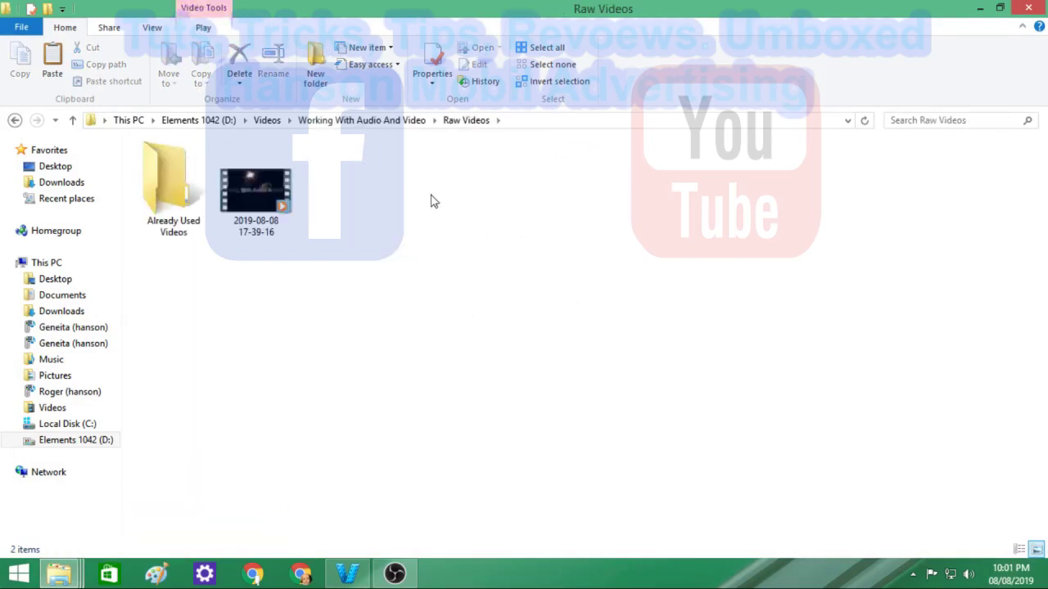
right_click(351, 188)
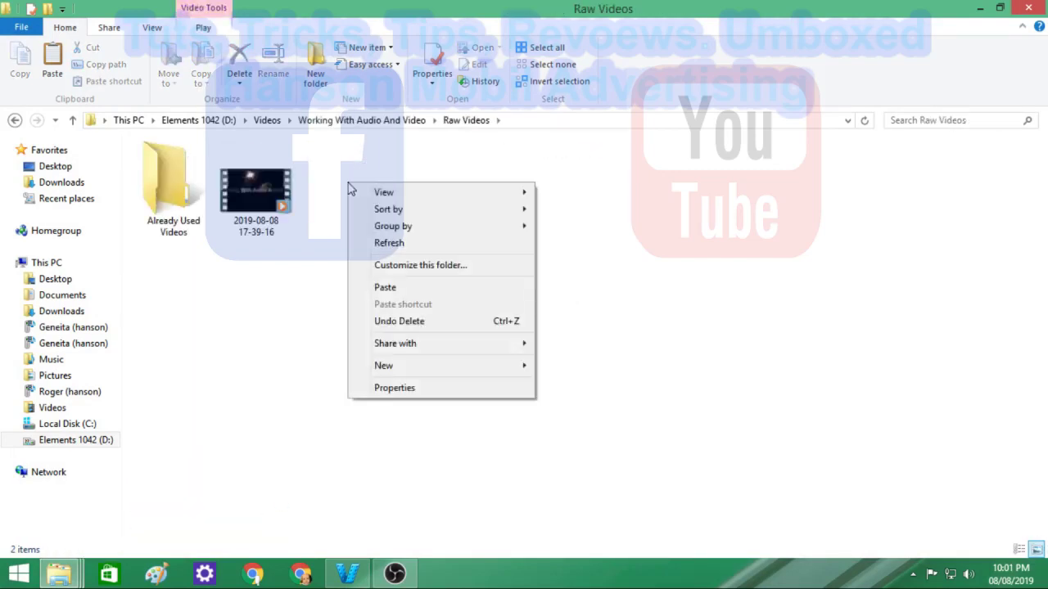
left_click(442, 288)
left_click(417, 321)
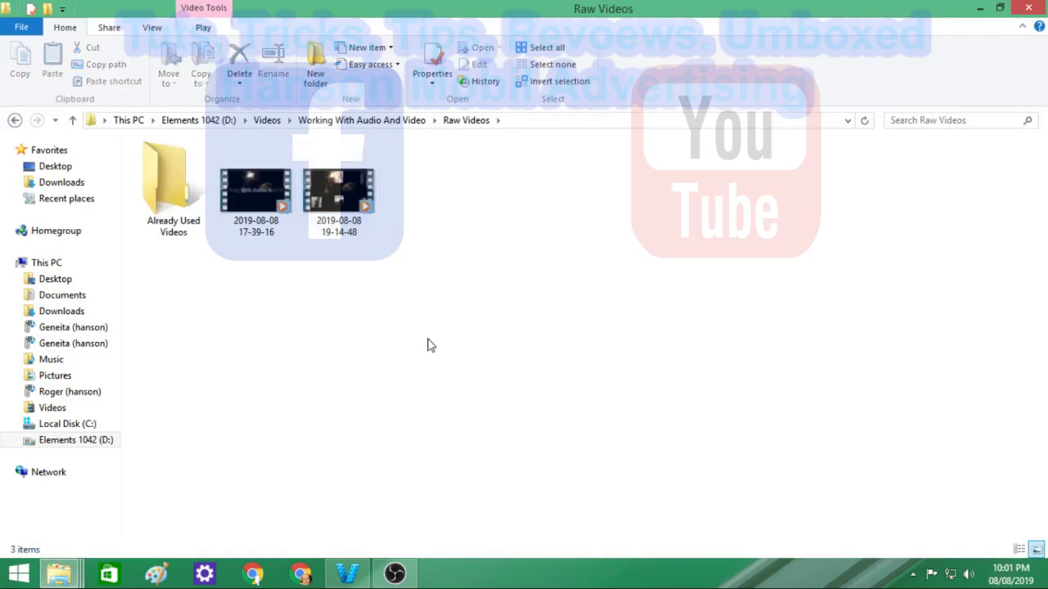
left_click(395, 575)
left_click(395, 574)
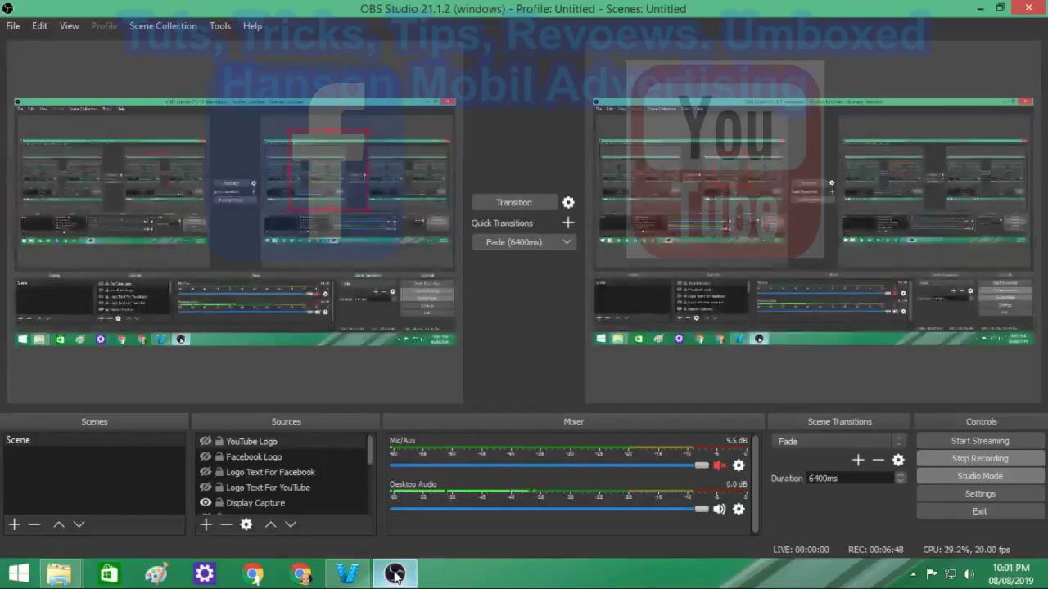
left_click(396, 575)
left_click(348, 572)
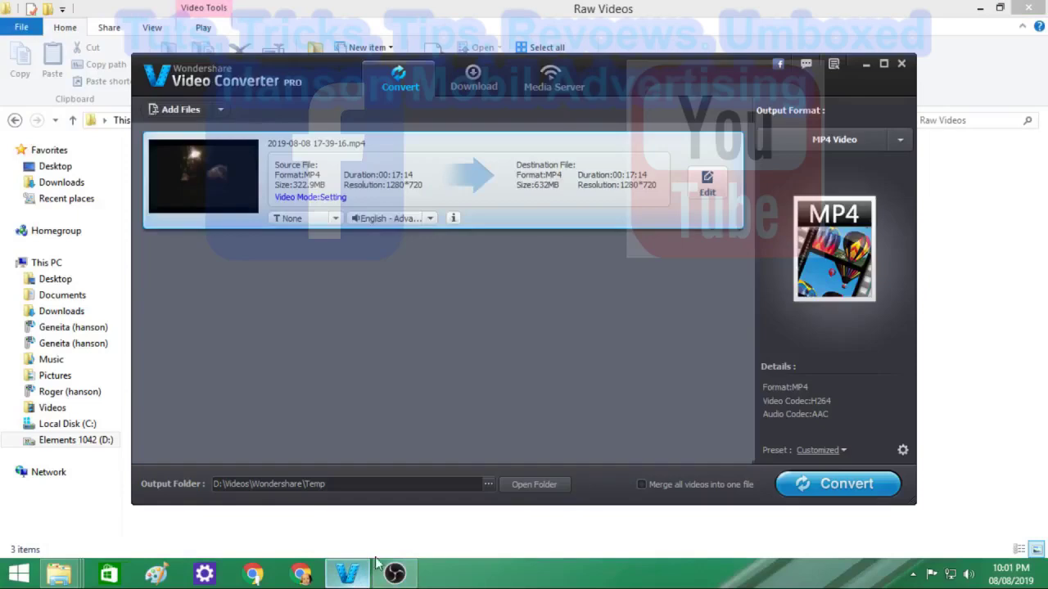
left_click(182, 109)
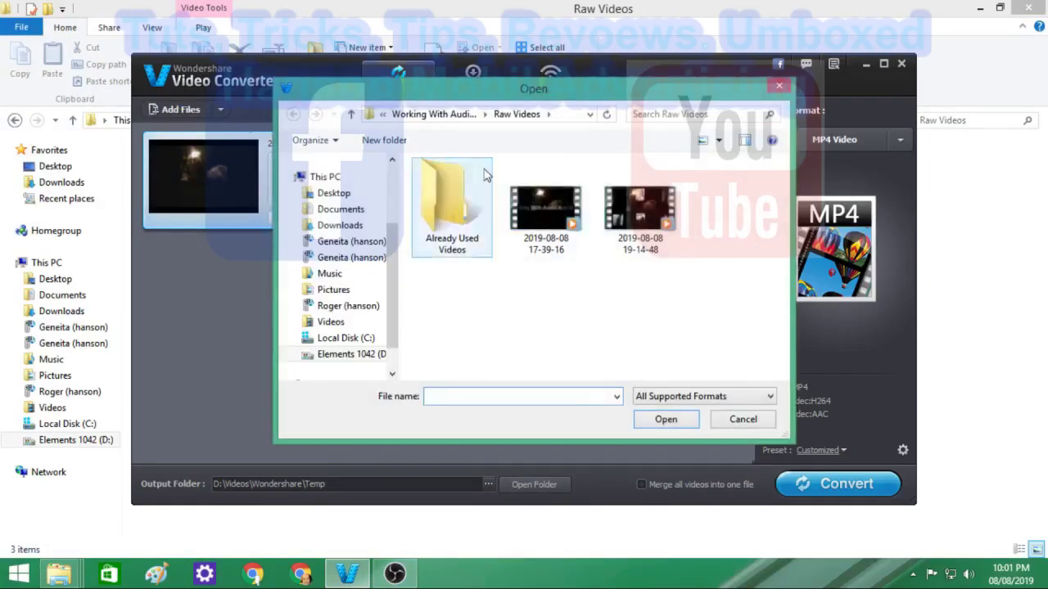
left_click(628, 204)
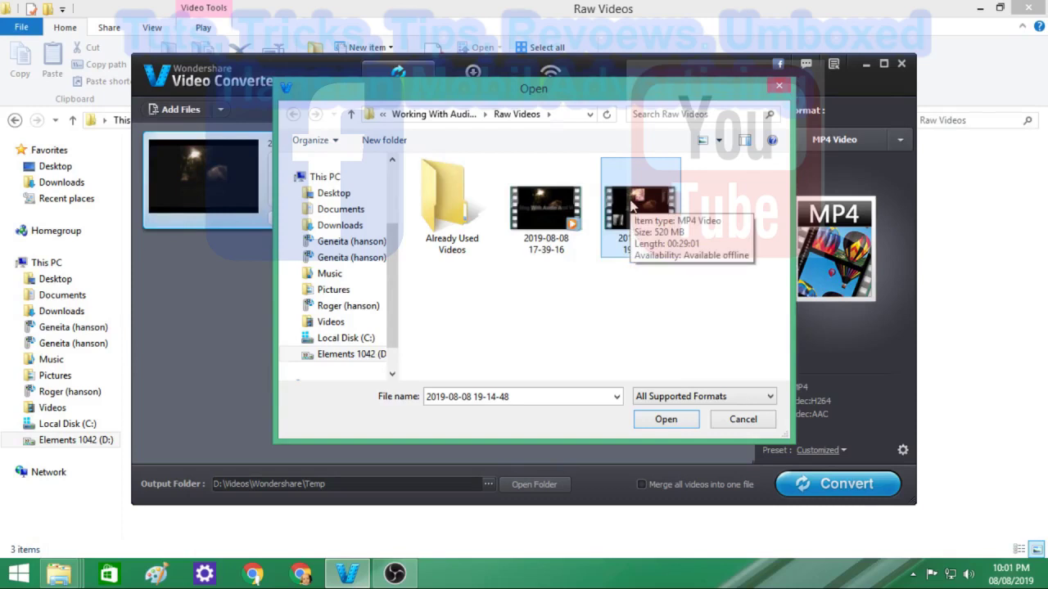
left_click(668, 421)
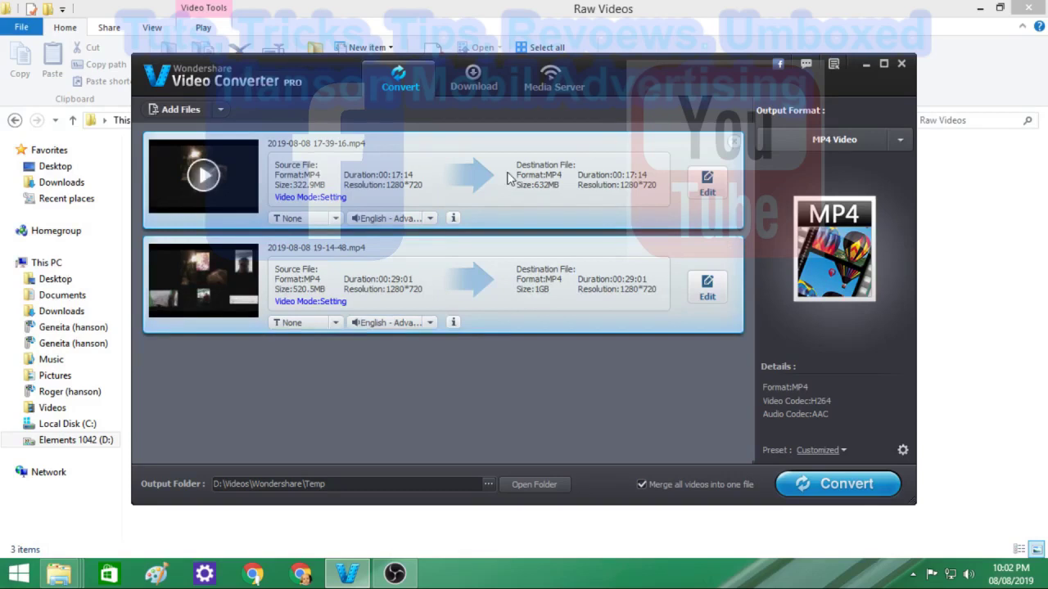
Minimize OBS Studio, return to Wondershare Video Converter, and examine the finished and pending clips throughout the conversion list
left_click(398, 575)
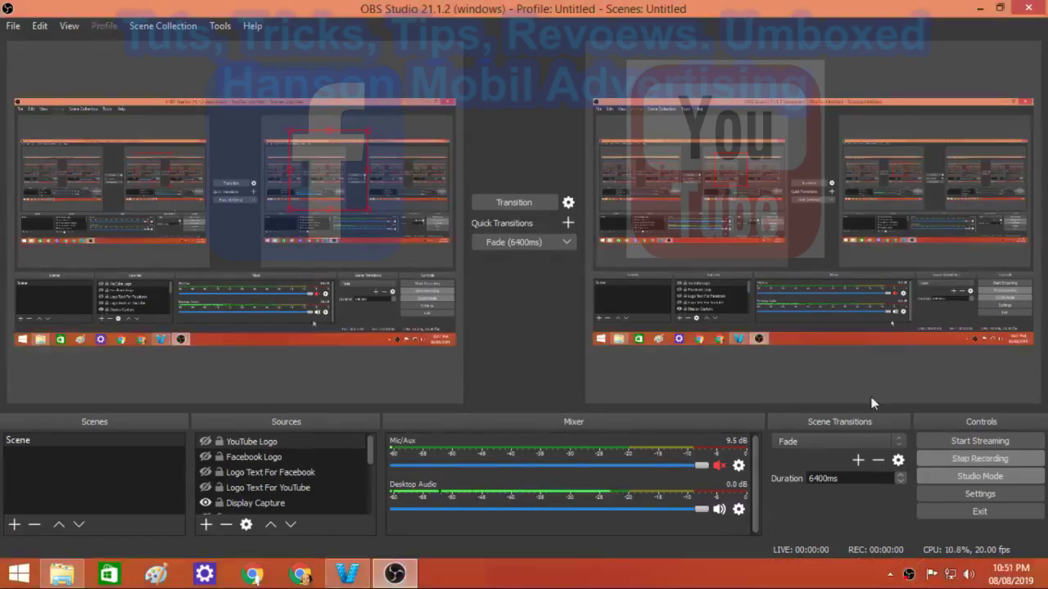
left_click(978, 5)
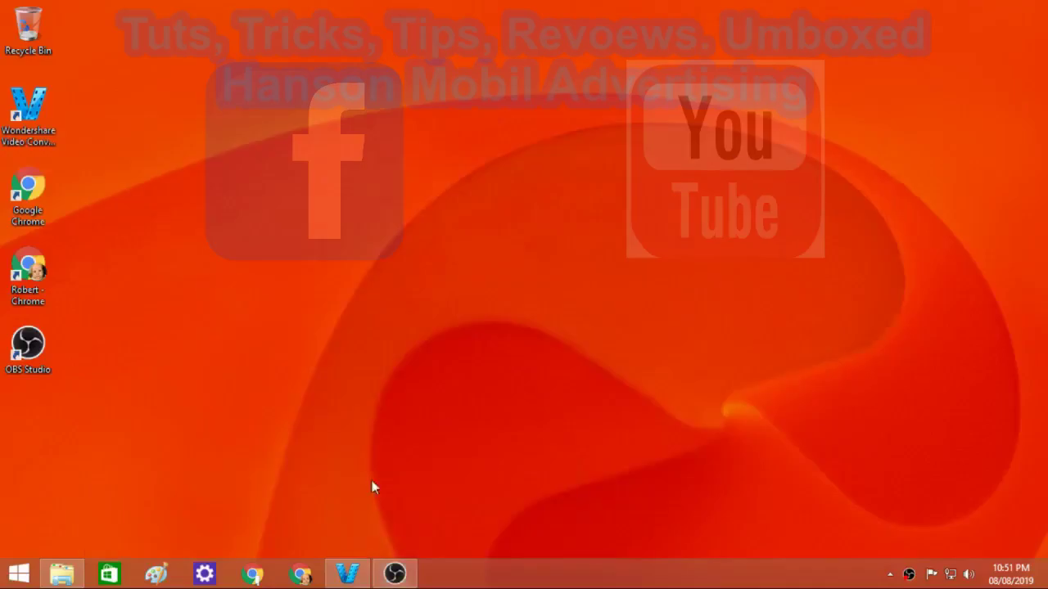
left_click(347, 574)
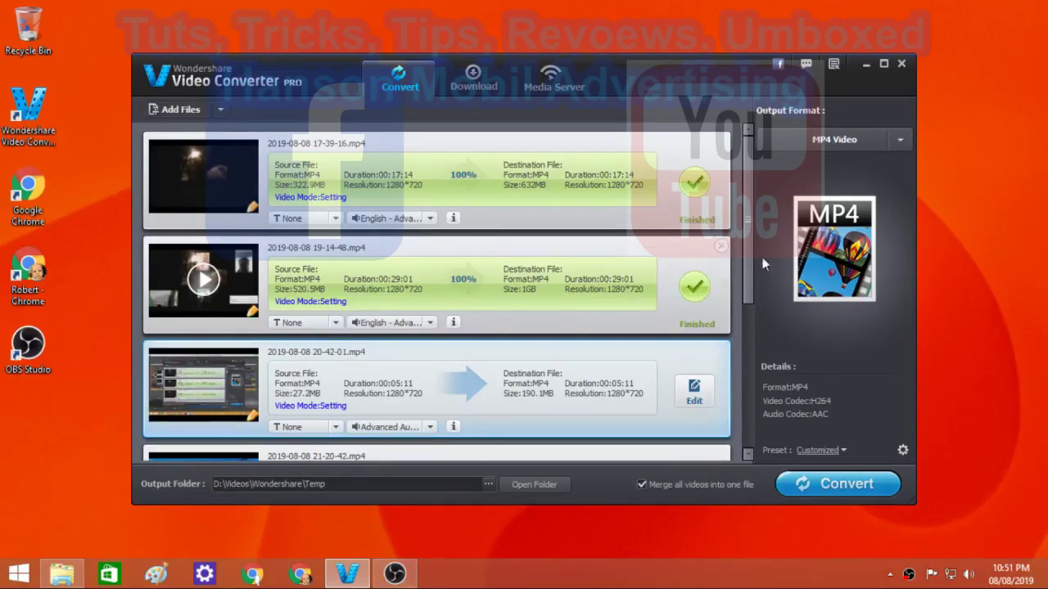
left_click_drag(747, 247, 758, 220)
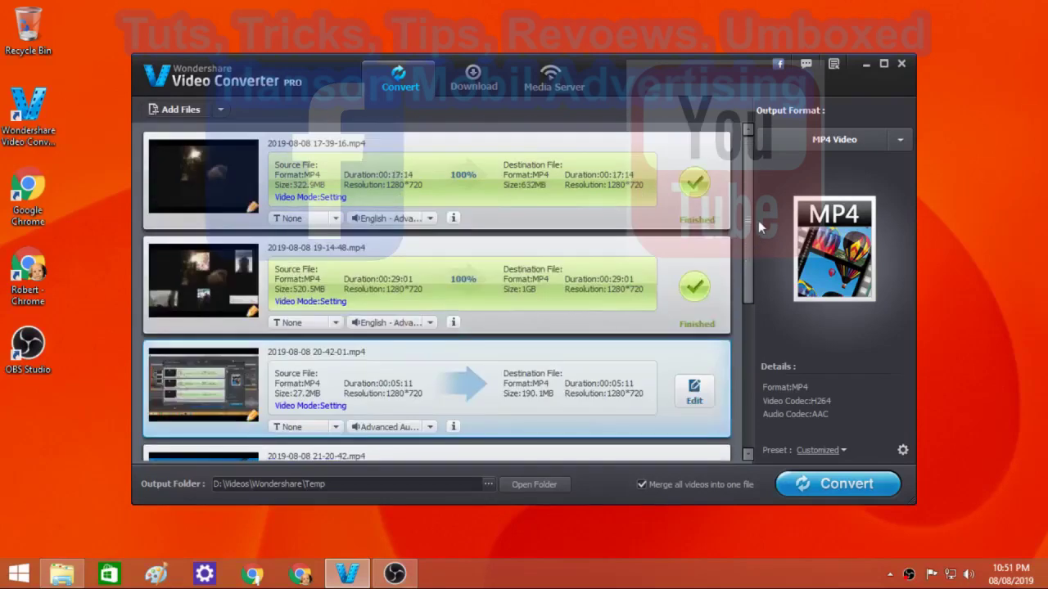
mouse_move(642, 225)
left_click_drag(754, 236, 759, 303)
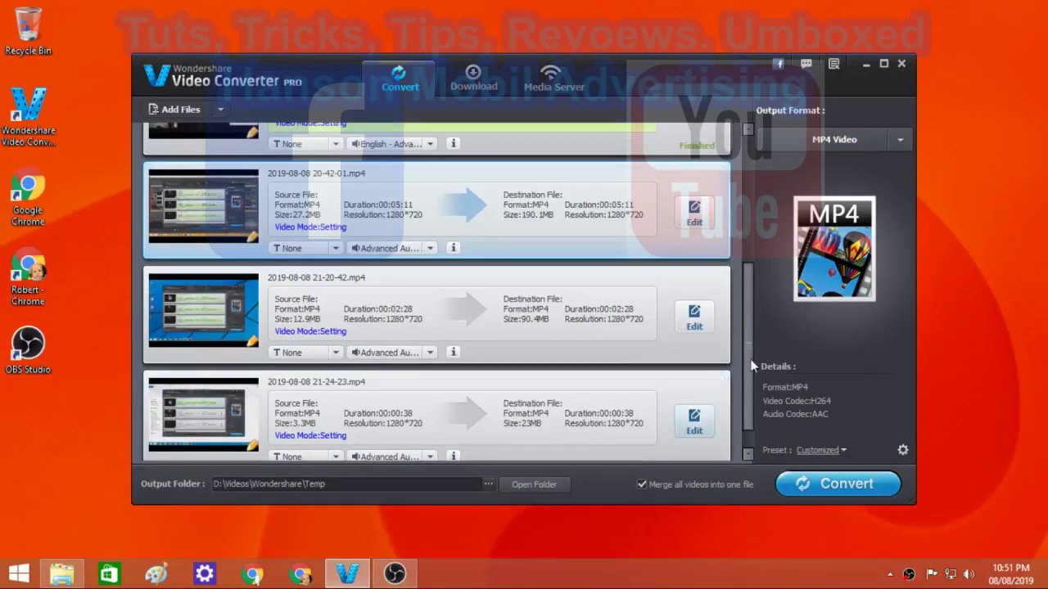
left_click(753, 400)
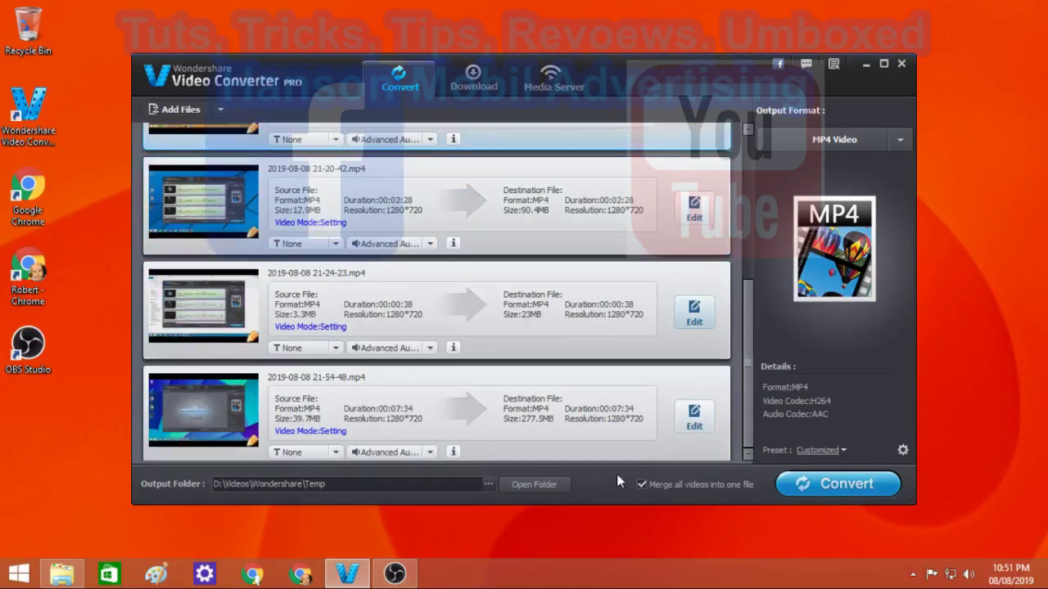
mouse_move(397, 573)
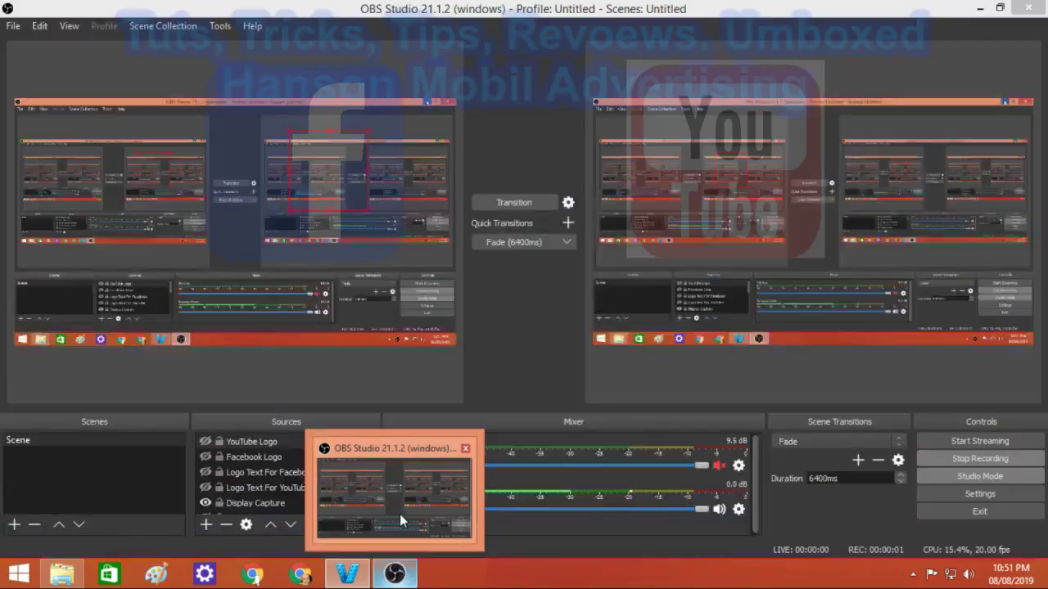
left_click(400, 513)
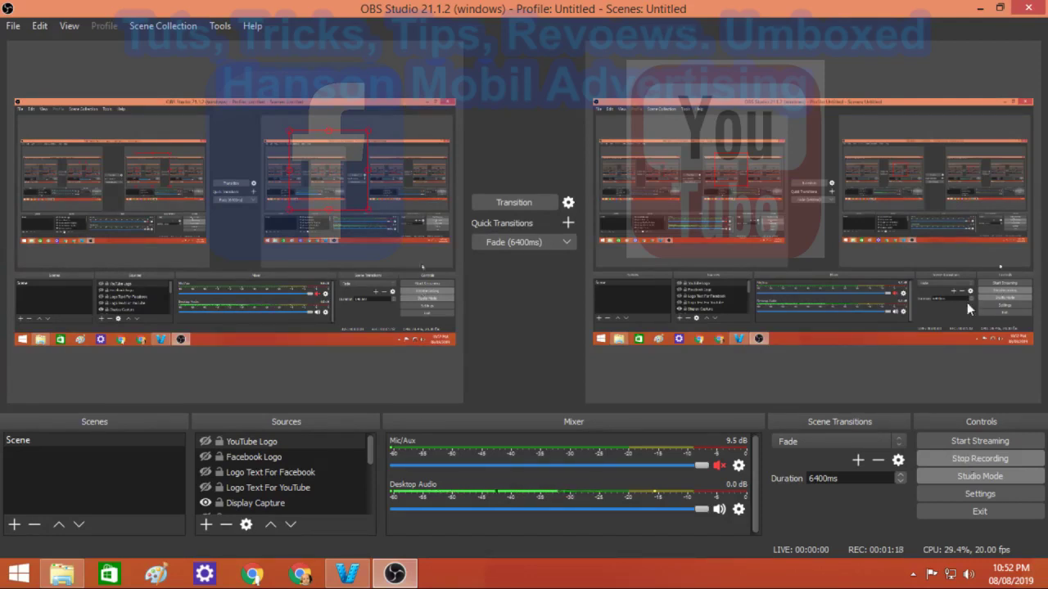
left_click(979, 10)
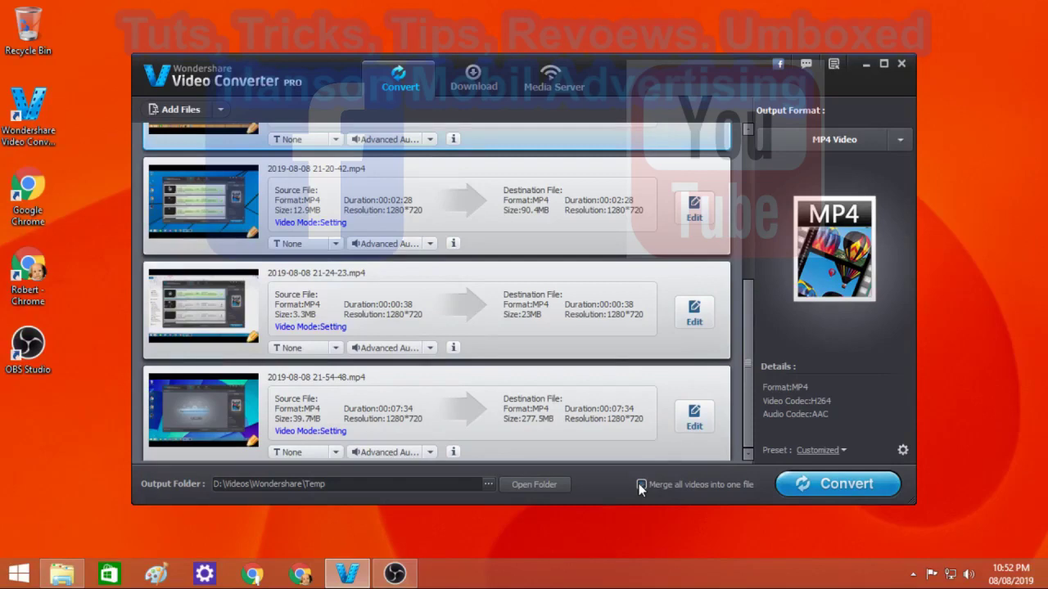
left_click_drag(751, 428, 730, 168)
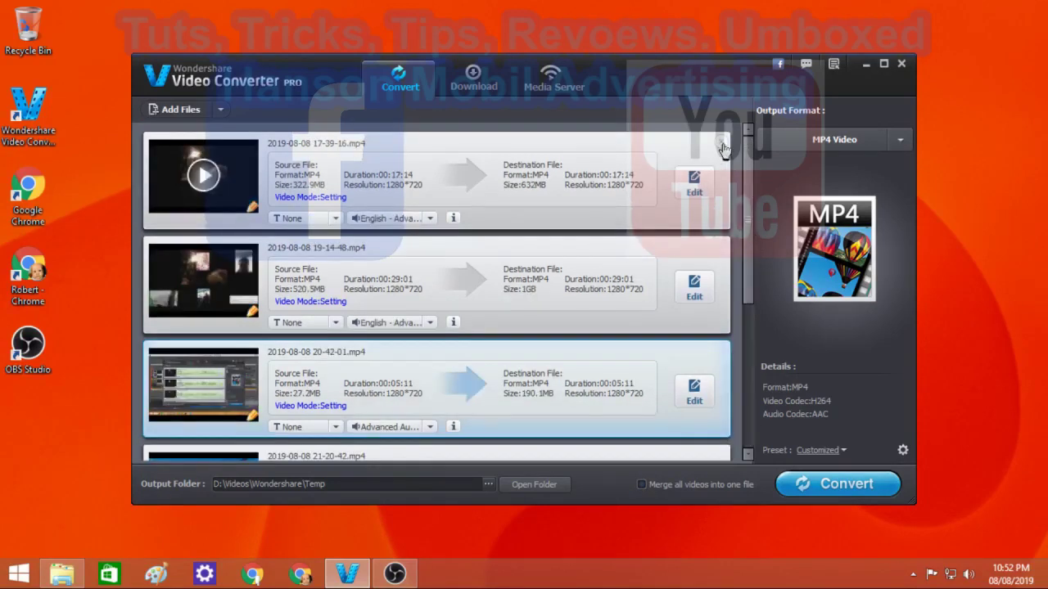
left_click(722, 144)
left_click(722, 144)
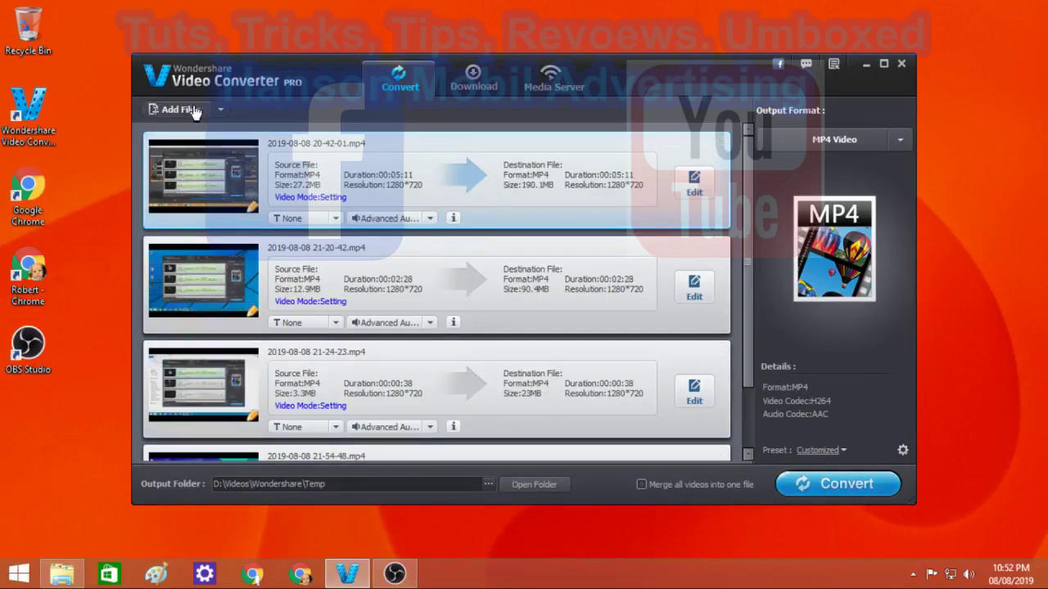
left_click(396, 574)
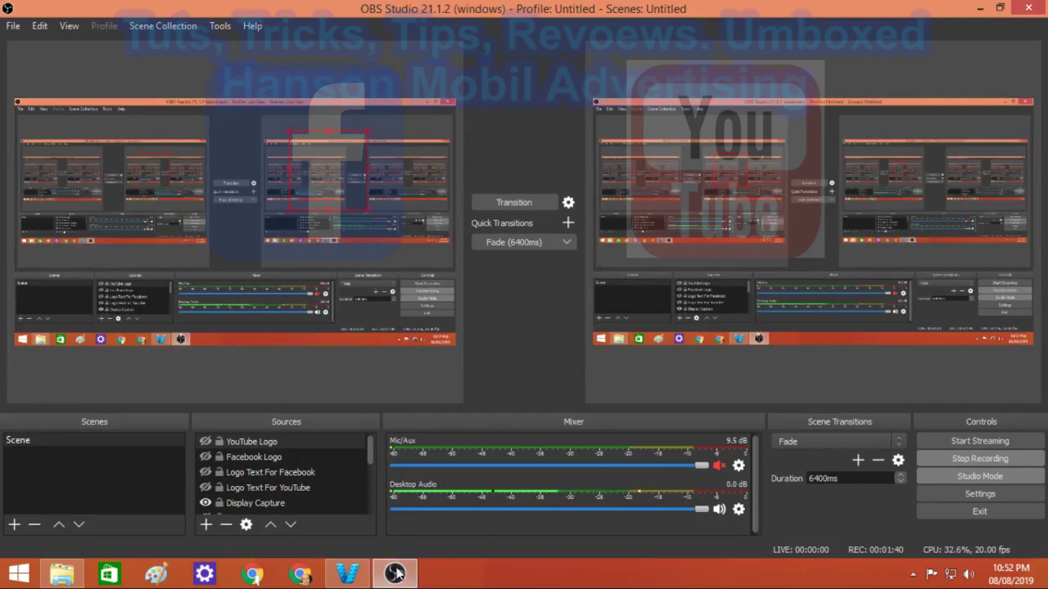
left_click(347, 573)
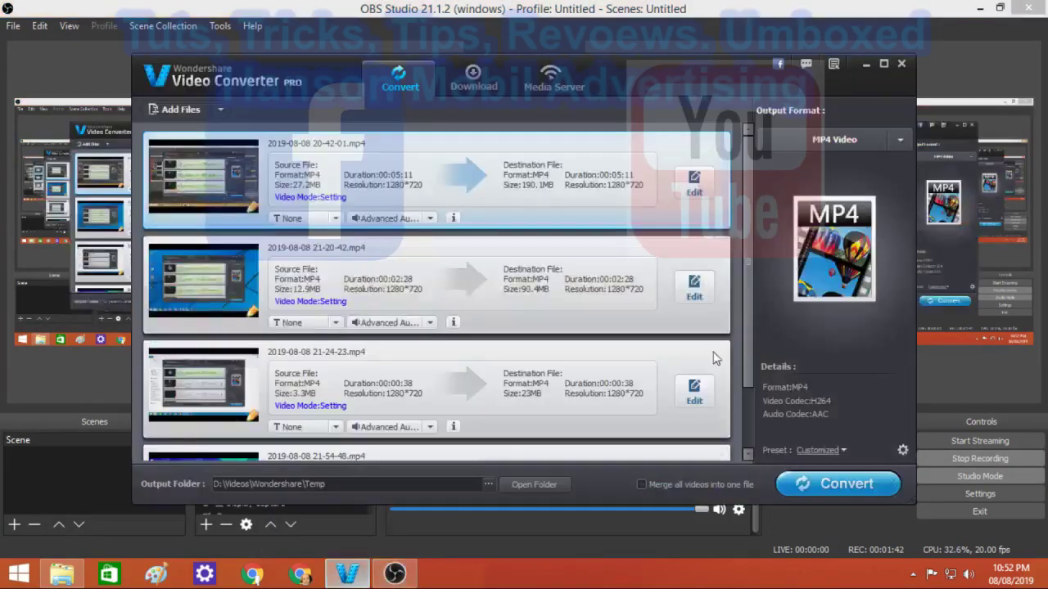
scroll(754, 312, "down", 2)
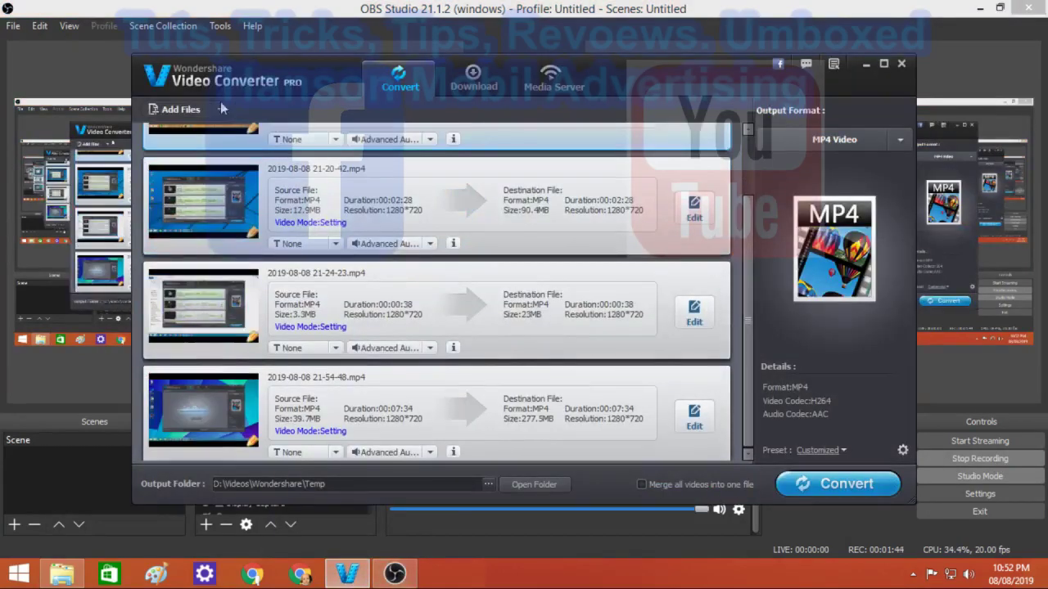
left_click(179, 109)
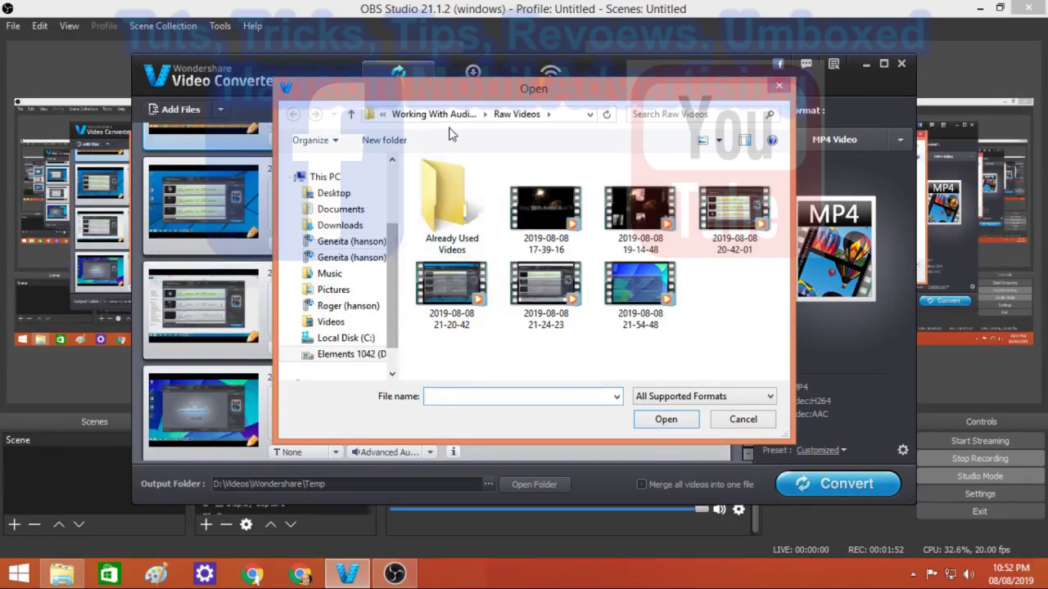
left_click(348, 355)
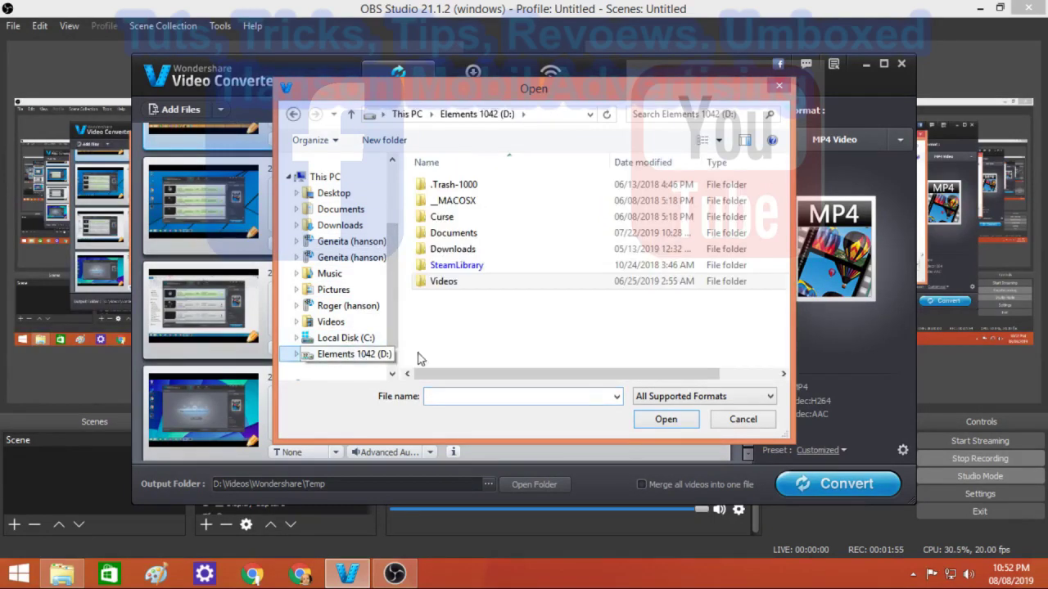
double_click(516, 286)
double_click(532, 316)
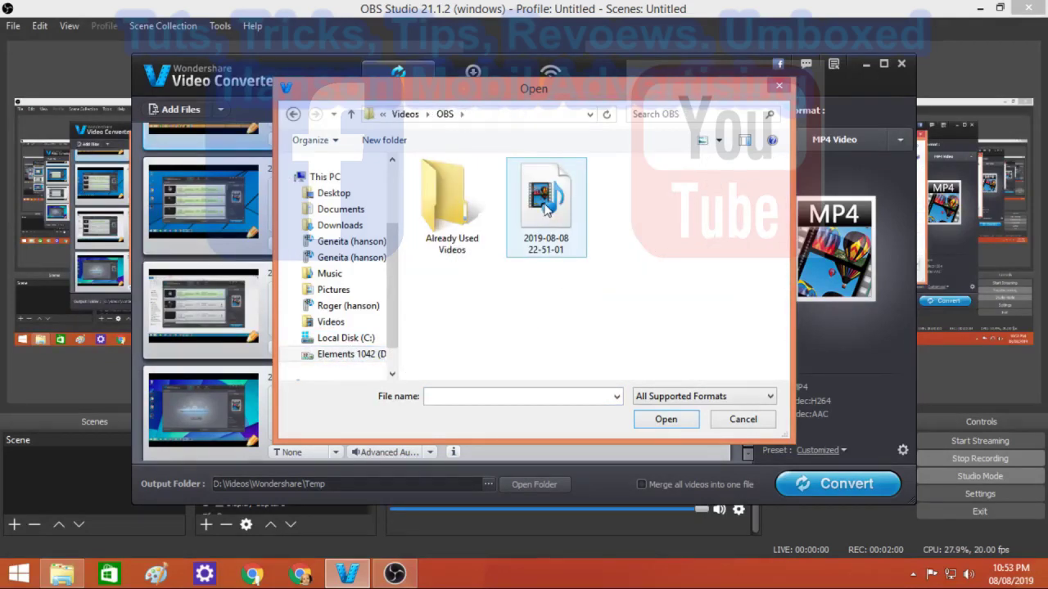
left_click(666, 425)
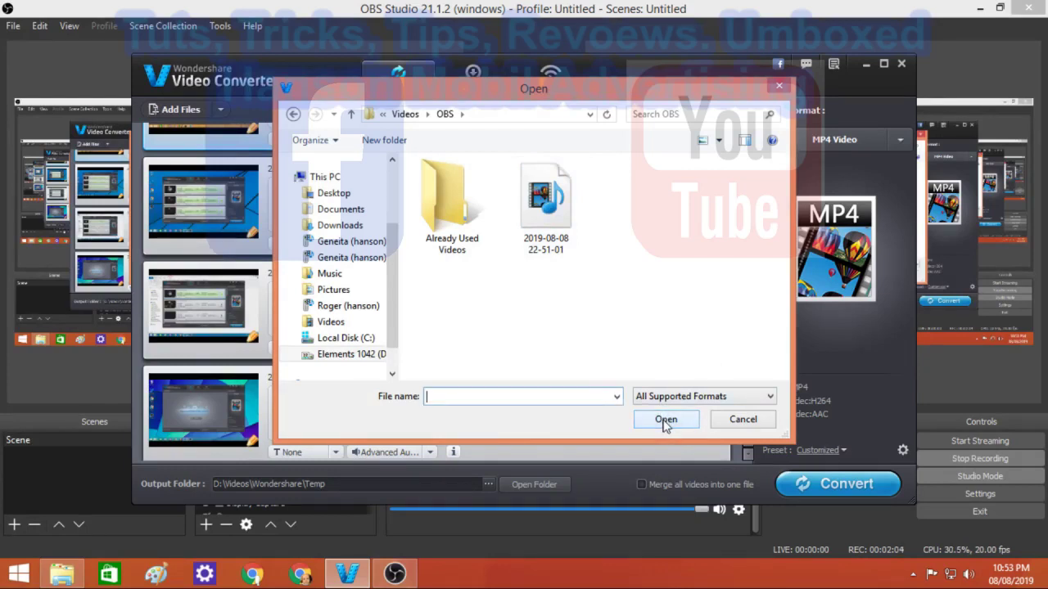
left_click(742, 419)
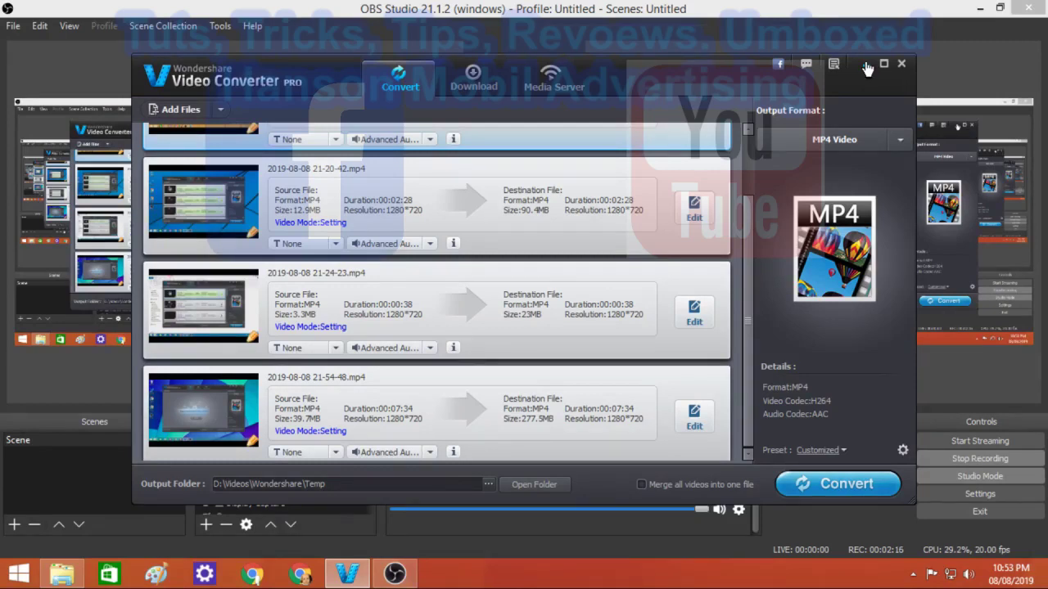
left_click(866, 65)
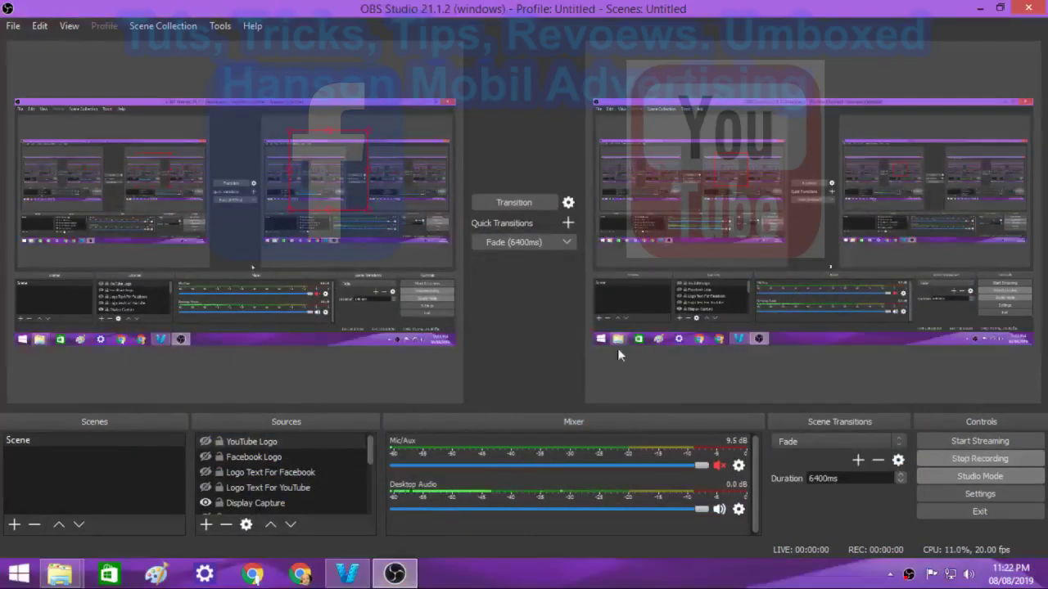
left_click(977, 10)
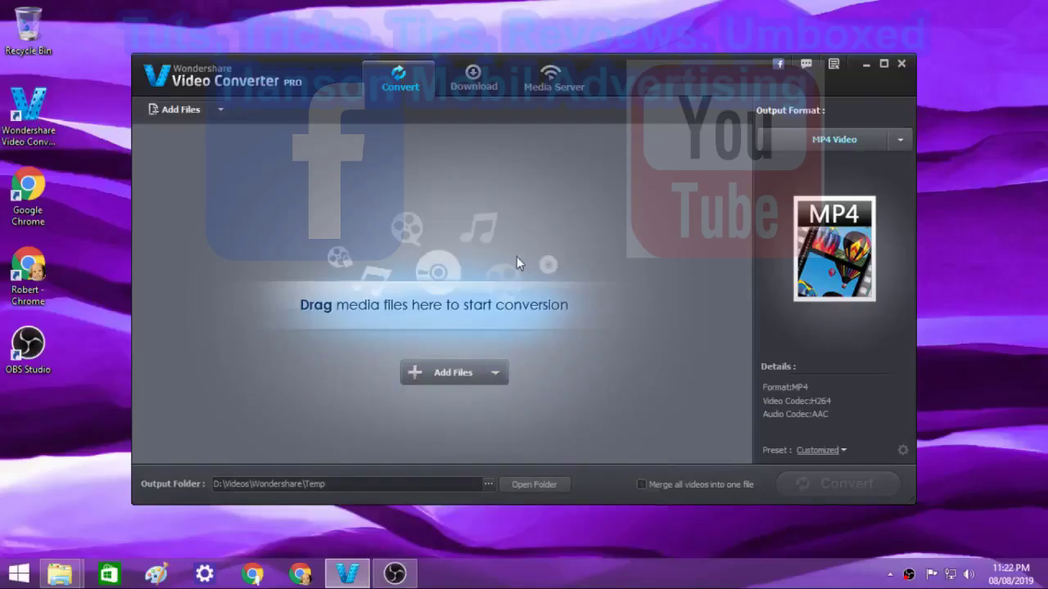
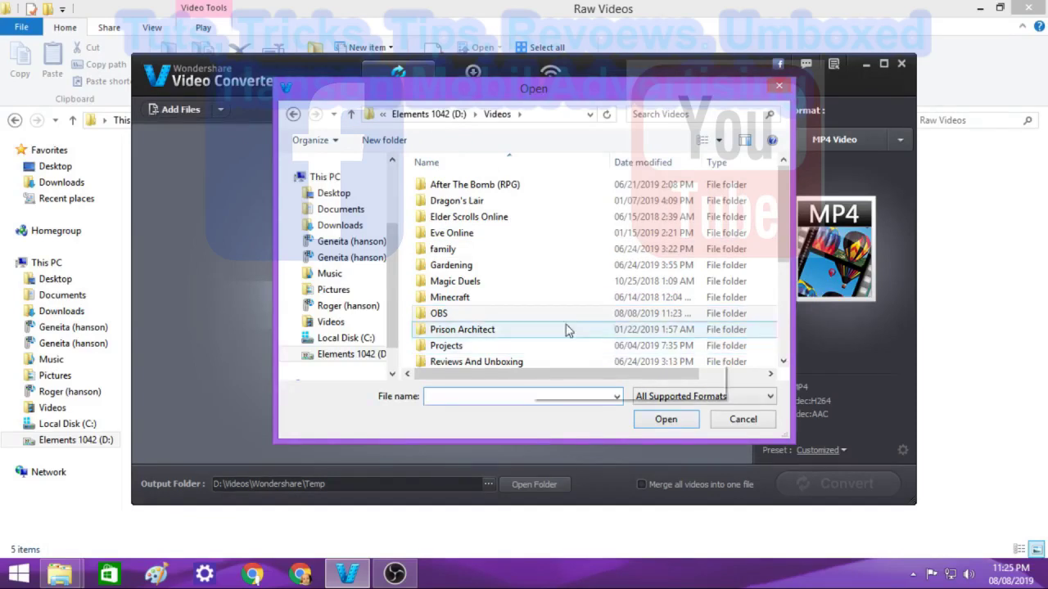
scroll(782, 227, "down", 4)
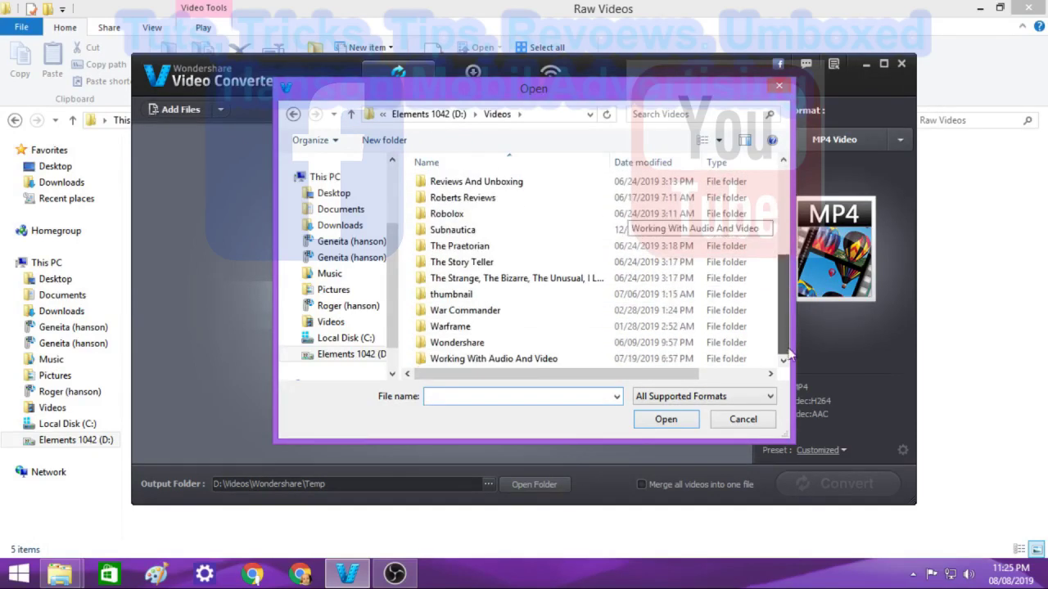
double_click(554, 362)
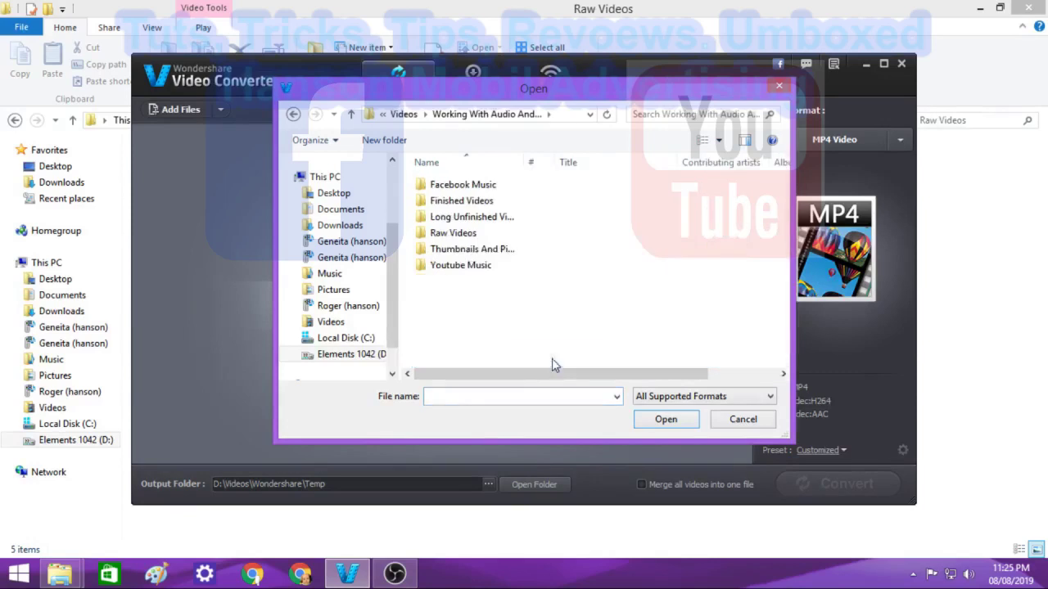
double_click(514, 236)
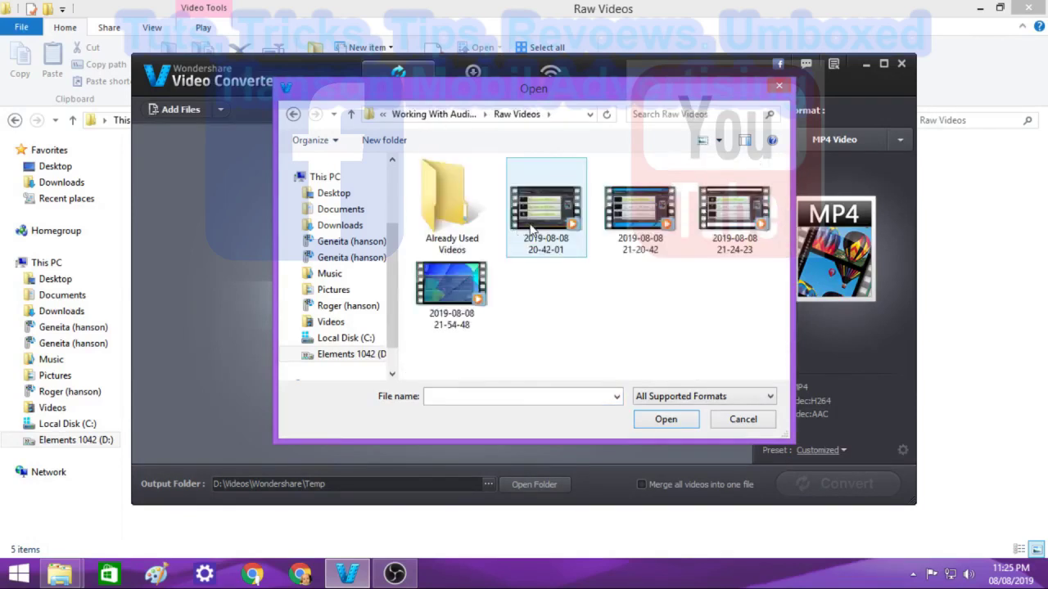
left_click(515, 243)
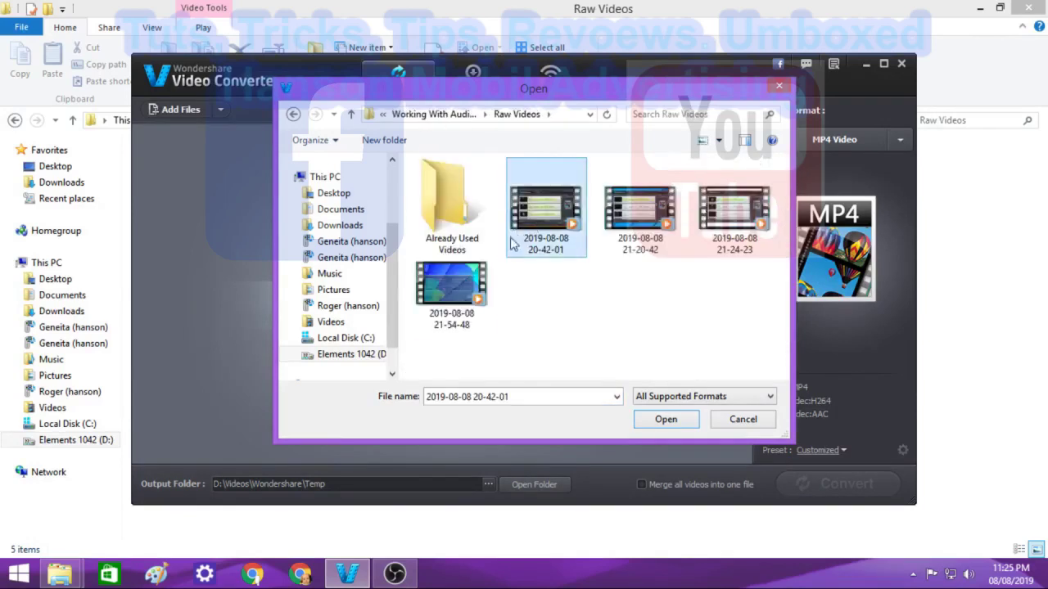
left_click(451, 302, "shift")
left_click(665, 422)
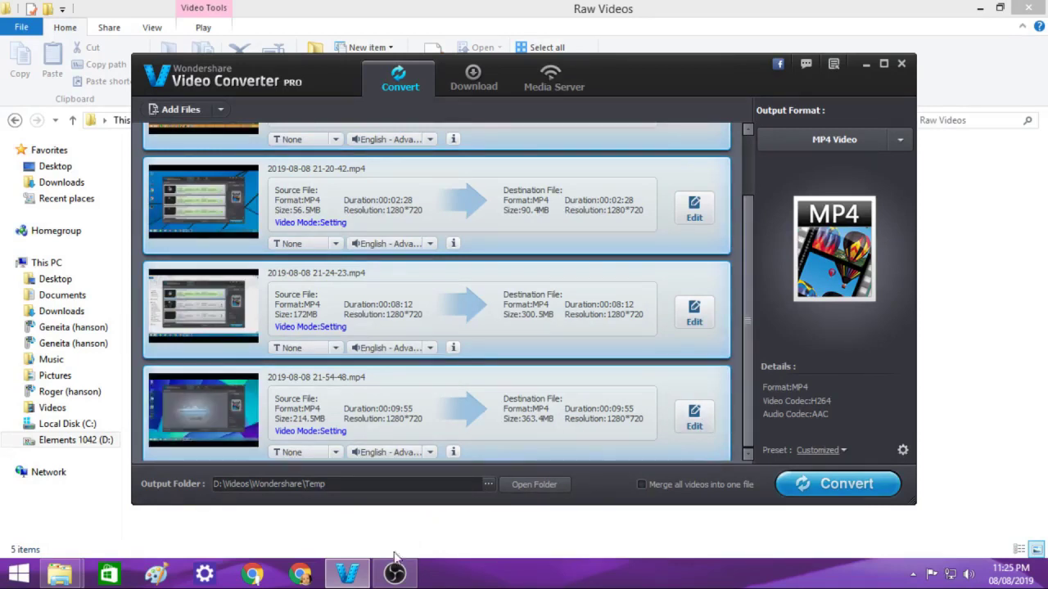
Switch to OBS Studio, return to Wondershare Video Converter, and resume converting Working With Audio And Video4.mp4
mouse_move(368, 575)
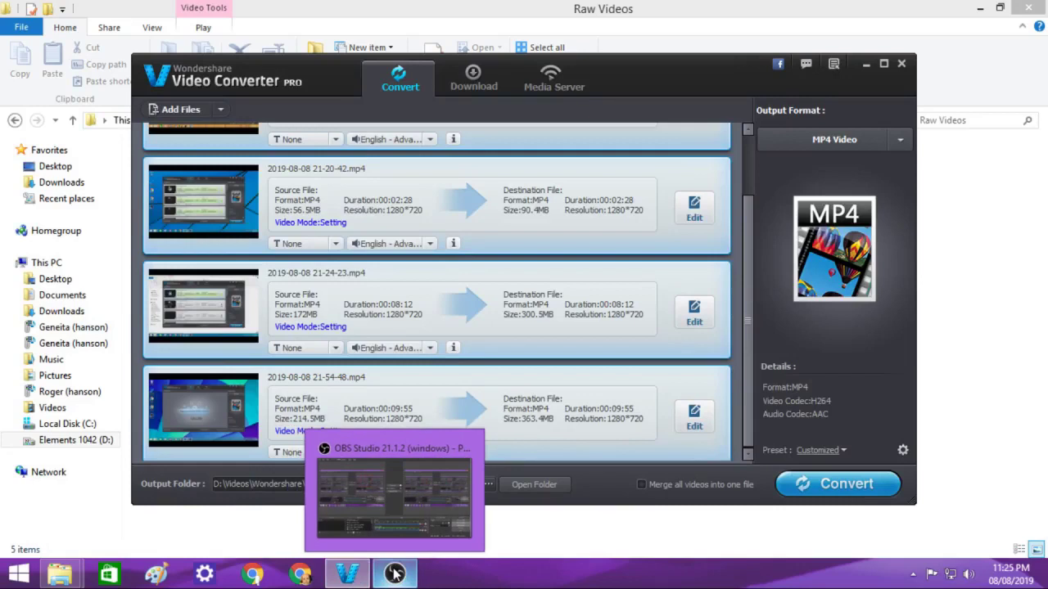
left_click(395, 573)
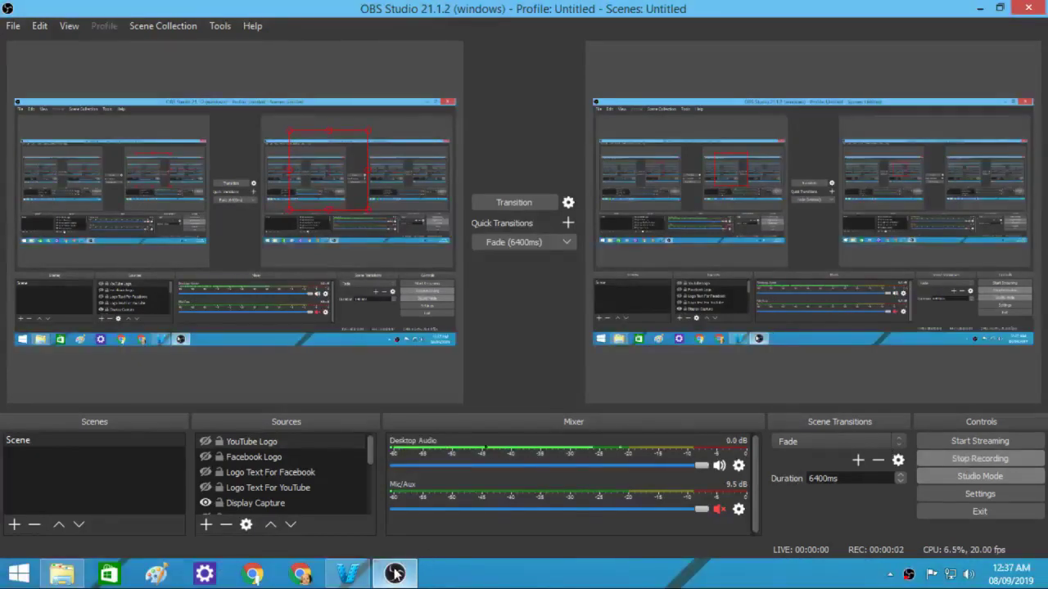
left_click(350, 573)
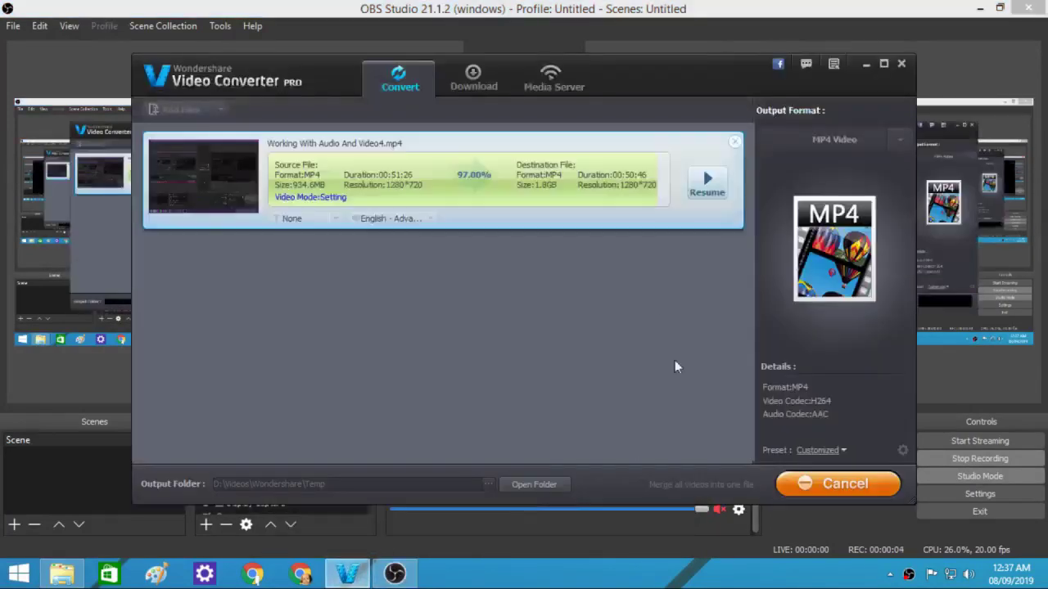
left_click(706, 179)
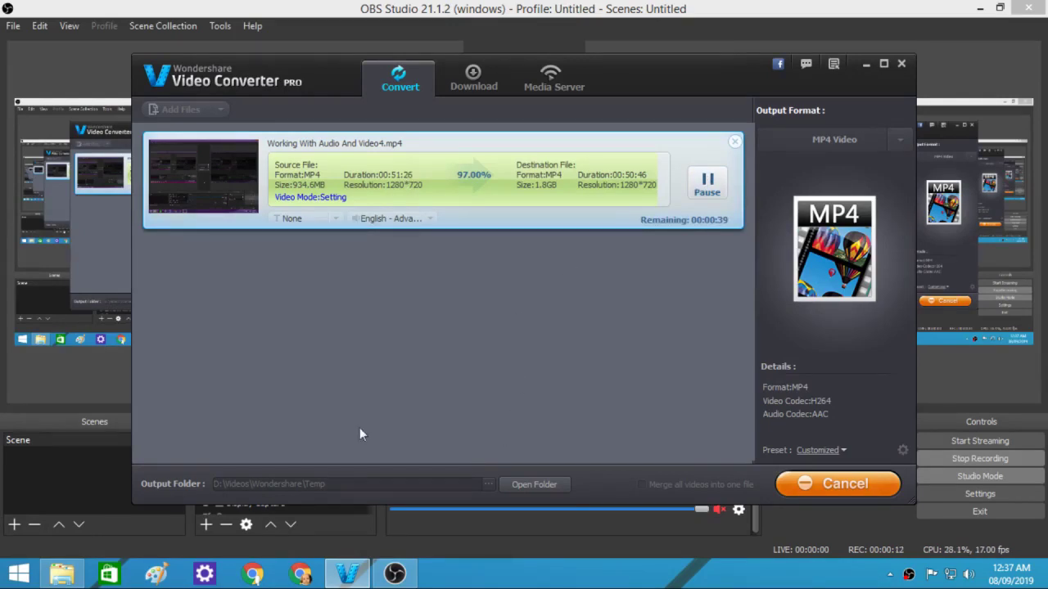
Switch to File Explorer and examine Working With Audio And Video3 and Video4 in the Long Unfinished Videos folder
left_click(62, 576)
left_click(509, 227)
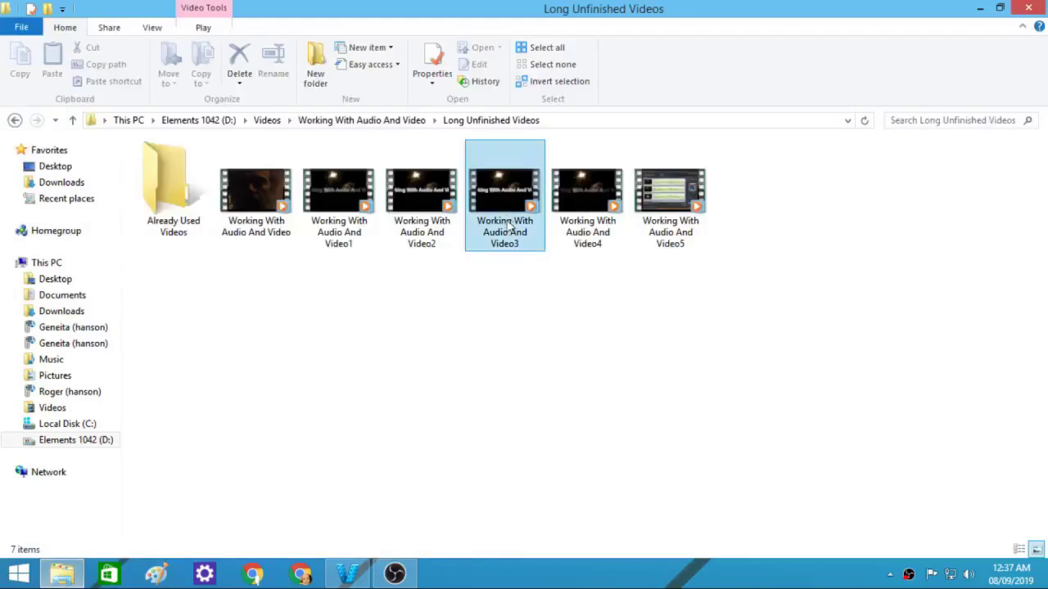
left_click(585, 224)
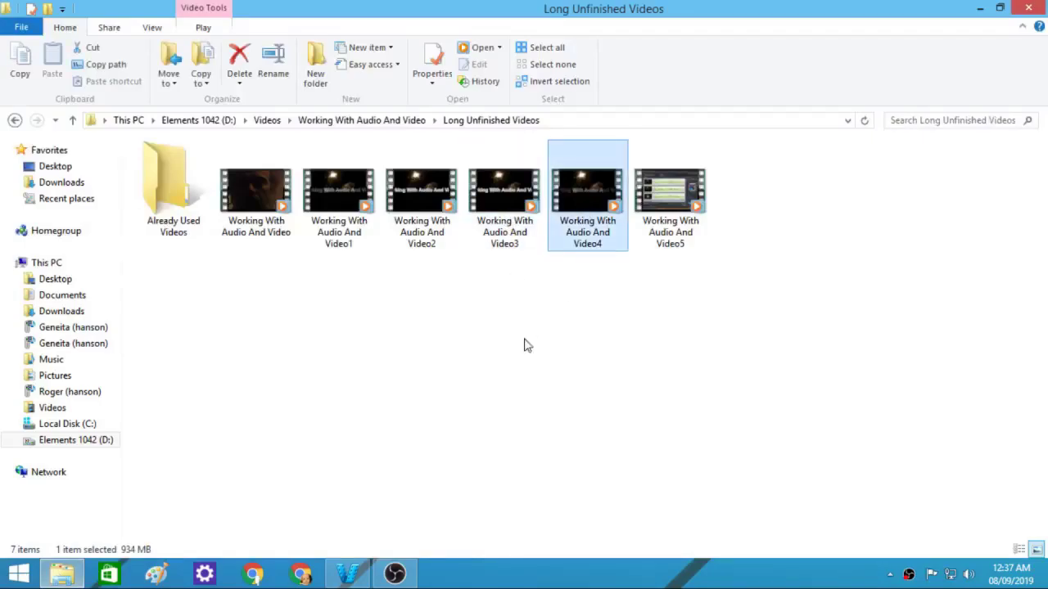
mouse_move(589, 215)
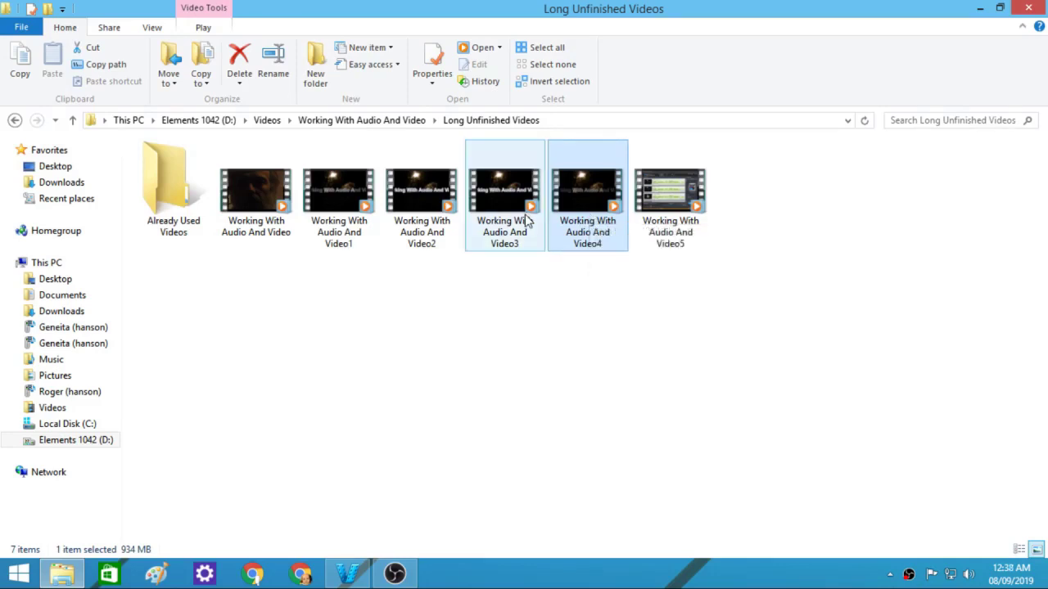
mouse_move(528, 221)
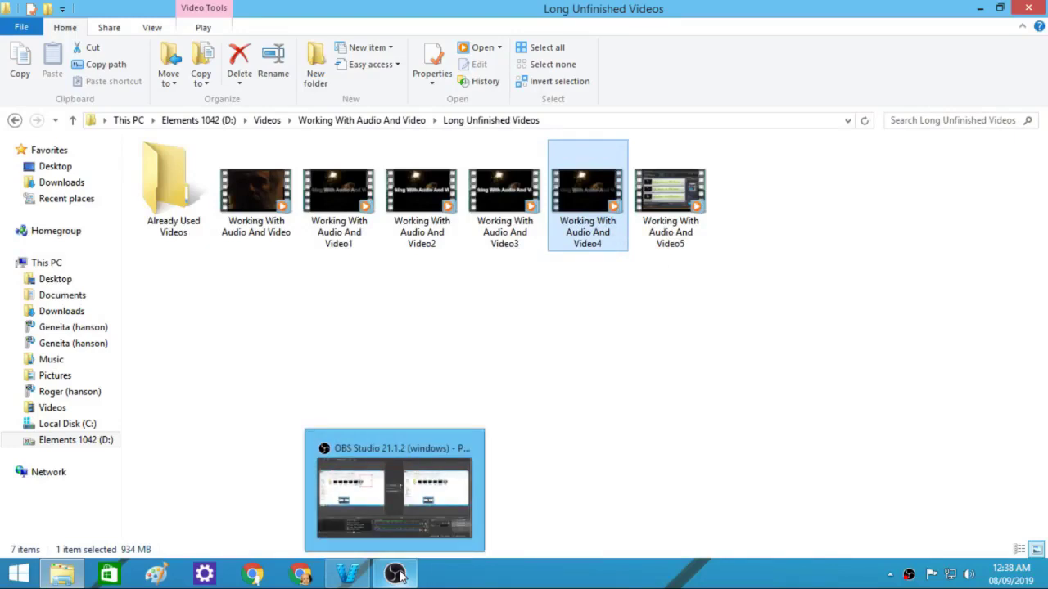
Return to Wondershare Video Converter and repeatedly pause and resume the conversion of Working With Audio And Video4.mp4, ending with it paused
left_click(350, 576)
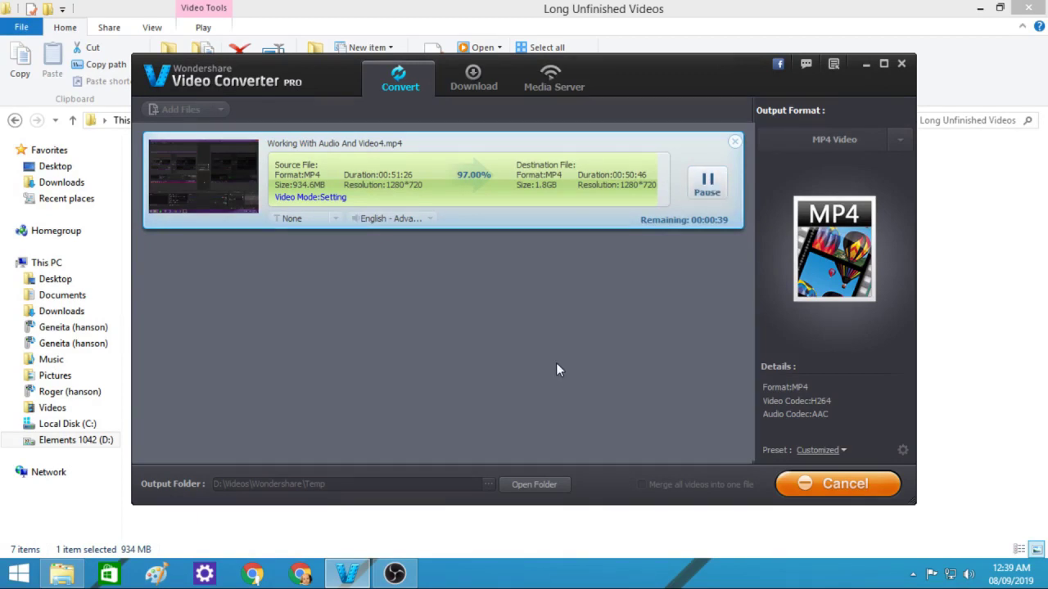
left_click(395, 574)
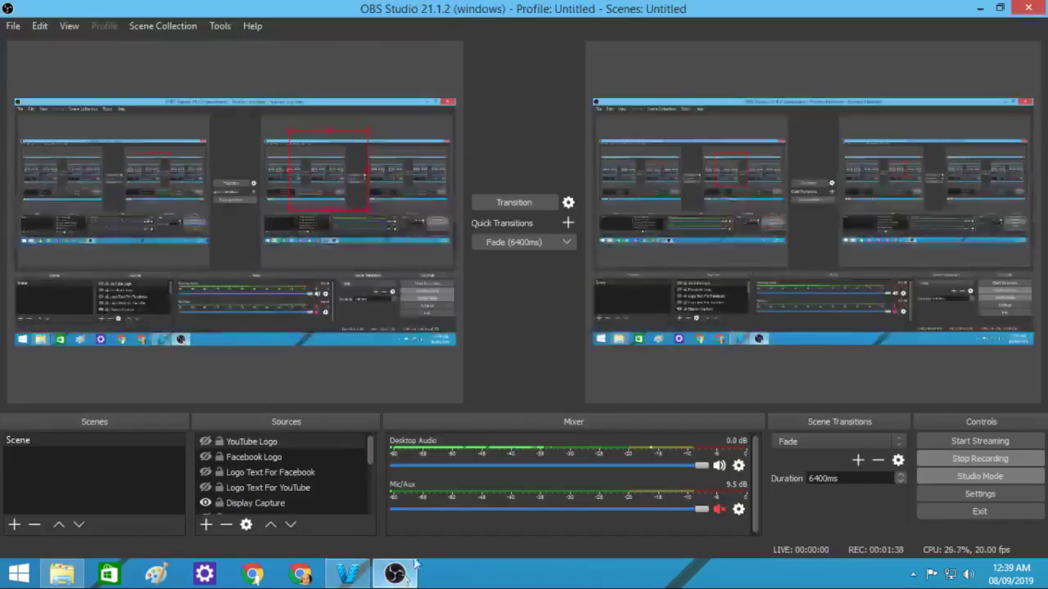
left_click(347, 575)
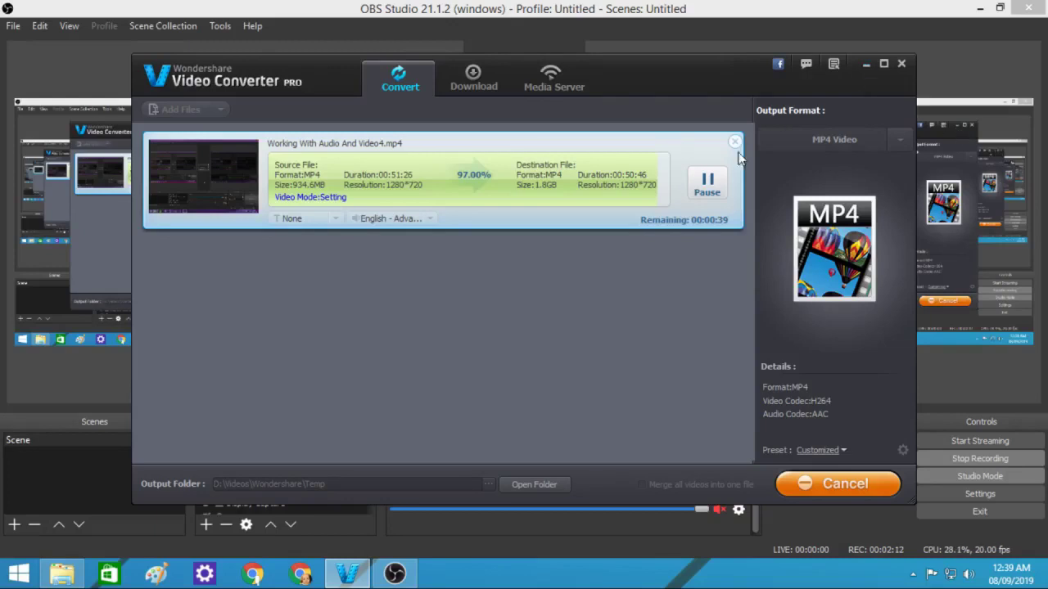
left_click(709, 185)
left_click(709, 185)
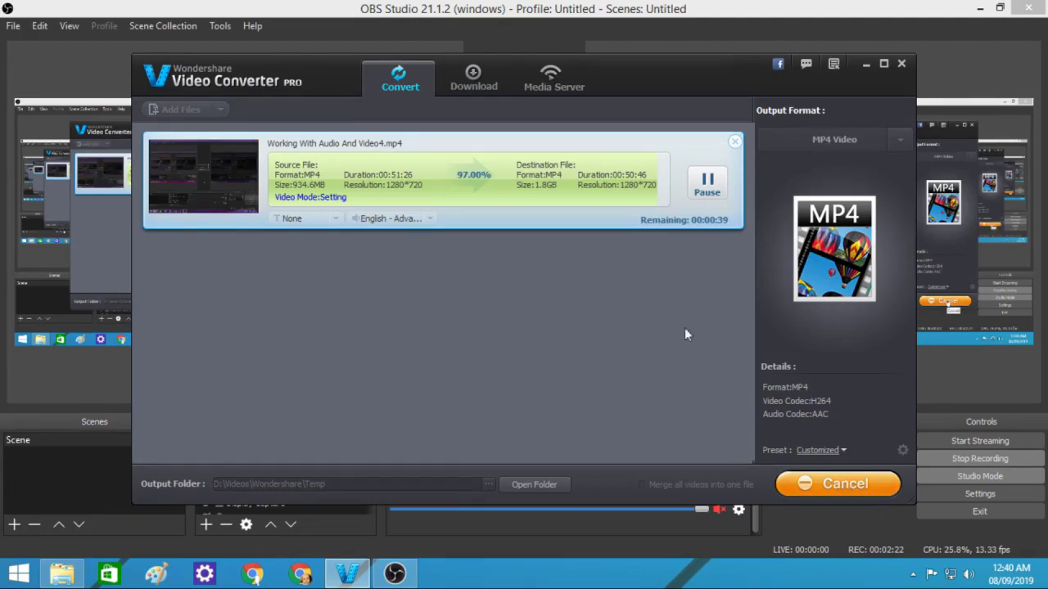
left_click(709, 187)
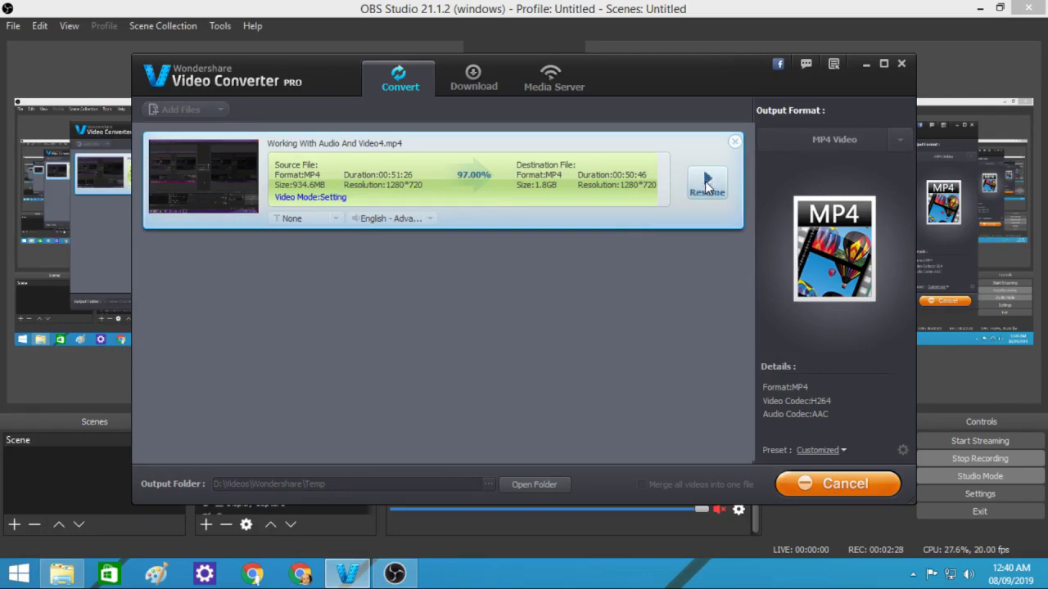
left_click(708, 187)
left_click(708, 187)
left_click(708, 186)
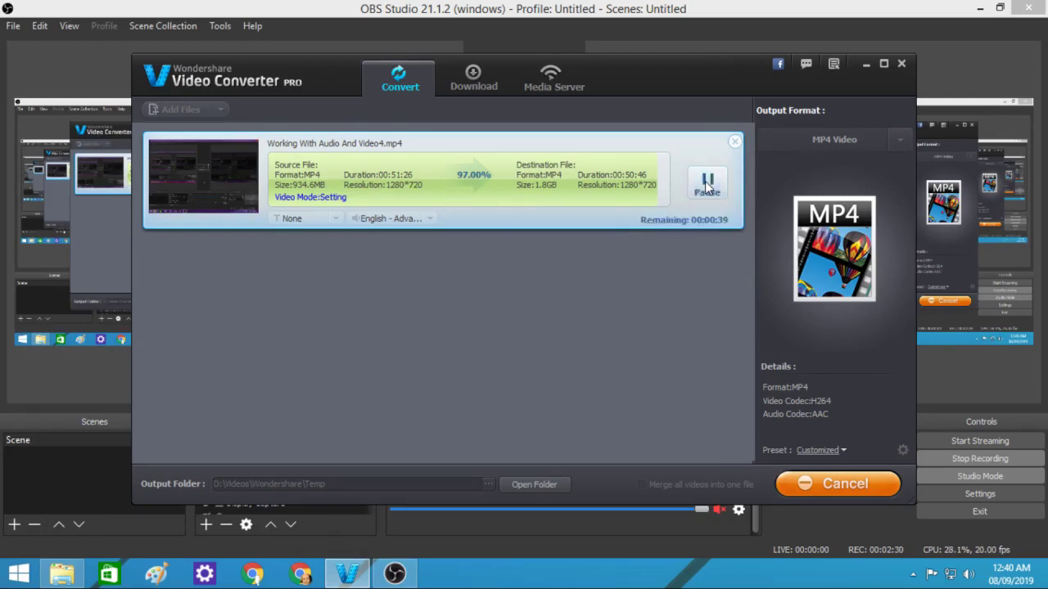
left_click(708, 187)
left_click(708, 186)
left_click(709, 187)
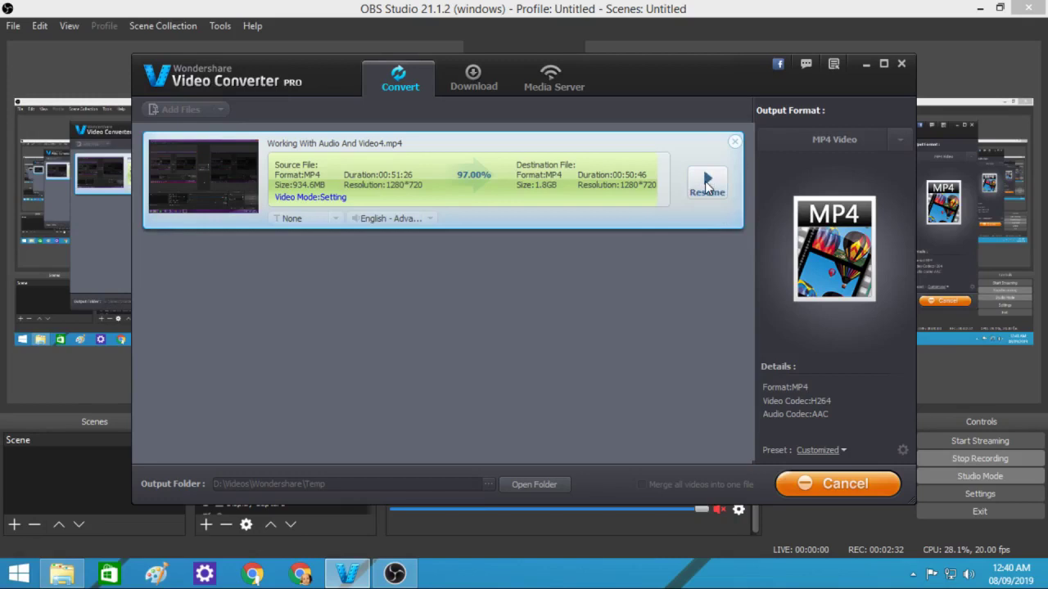
Resume converting Working With Audio And Video4.mp4, switching to OBS Studio and back to Wondershare Video Converter during the conversion
left_click(708, 186)
left_click(708, 186)
left_click(708, 187)
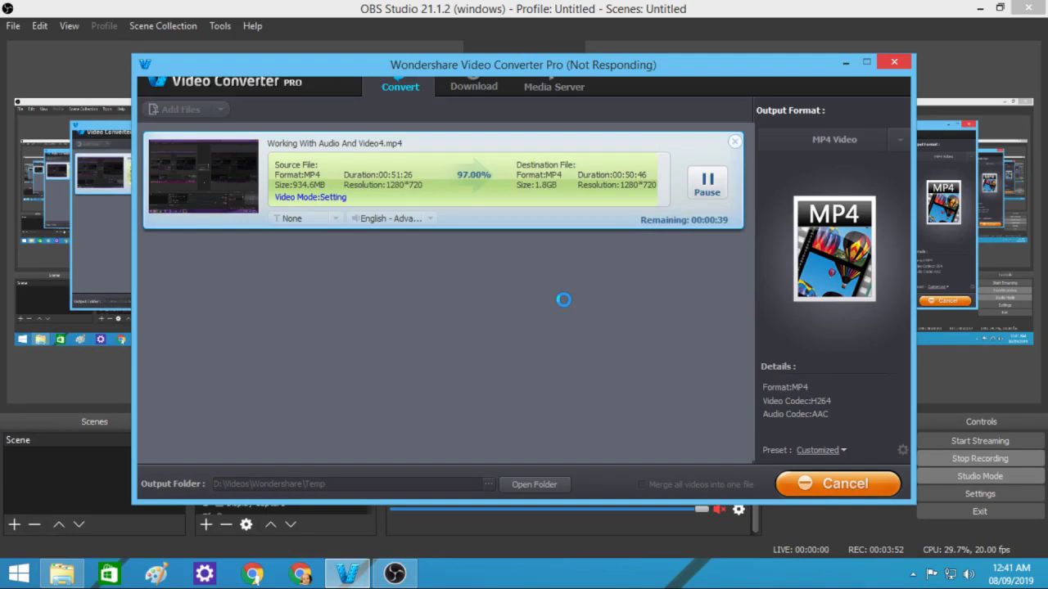
left_click(606, 11)
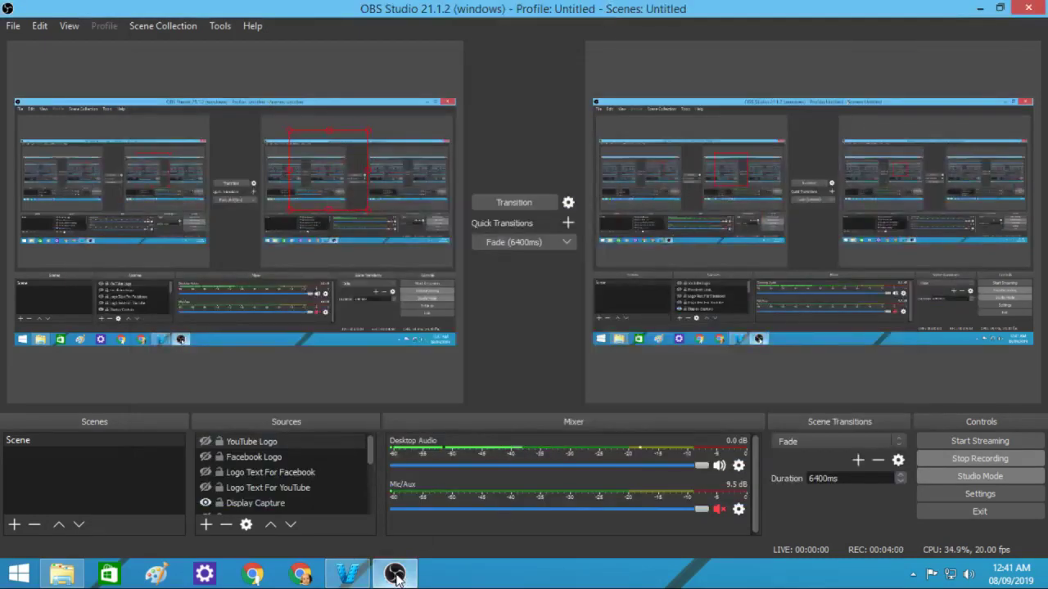
left_click(351, 575)
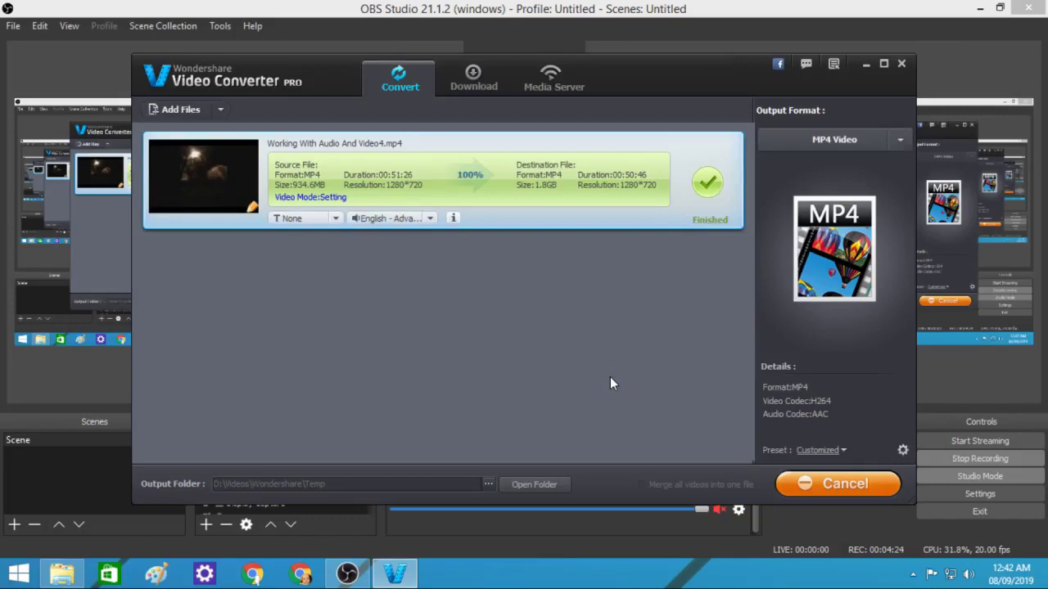
Open the Temp output folder and spot-check the converted Working With Audio And Video4 by playing several points near its end
left_click(1006, 544)
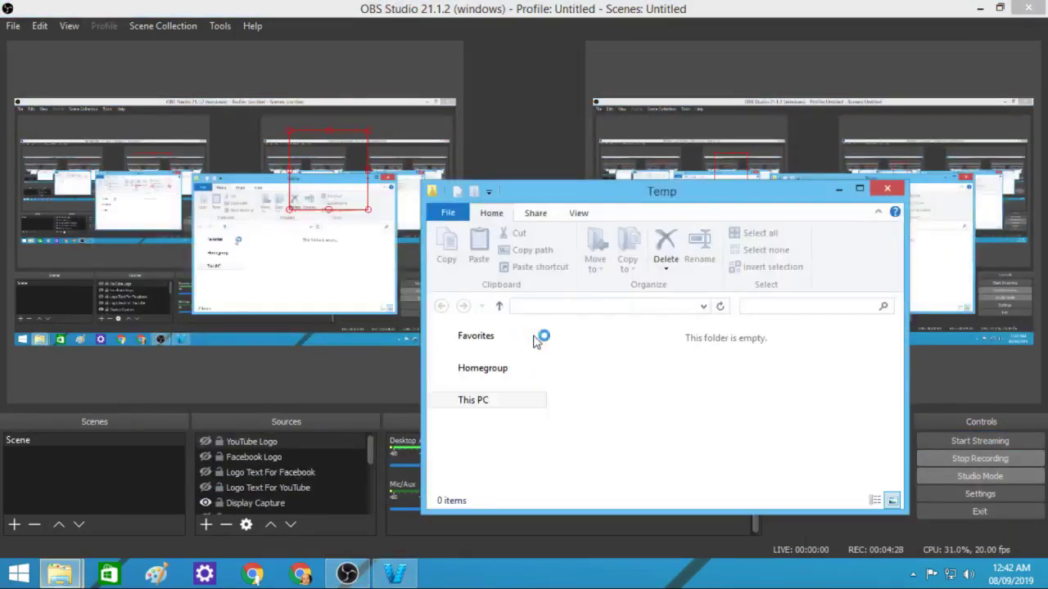
left_click(861, 193)
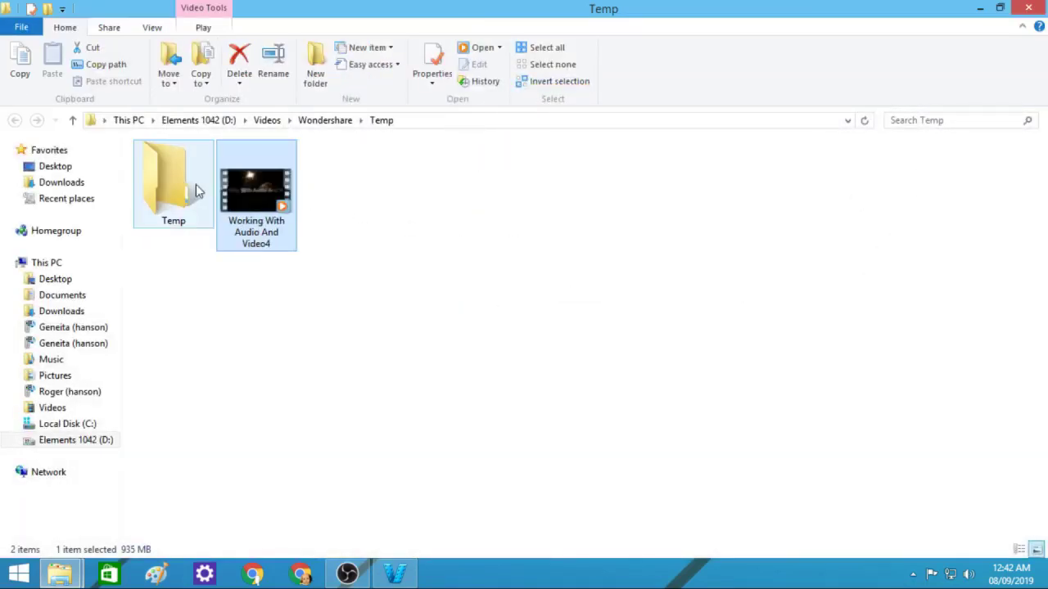
double_click(246, 197)
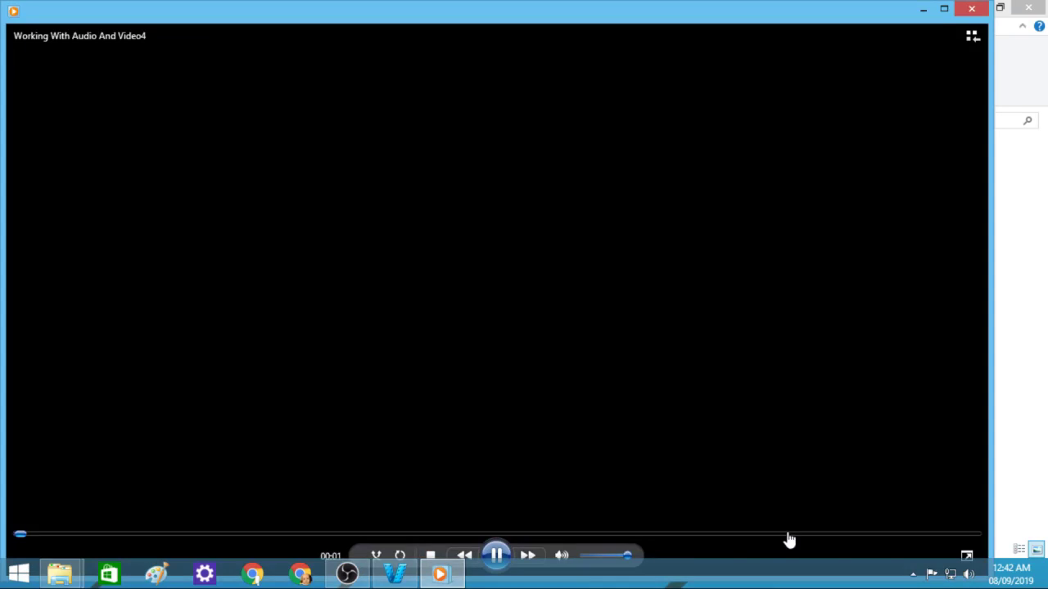
left_click(788, 536)
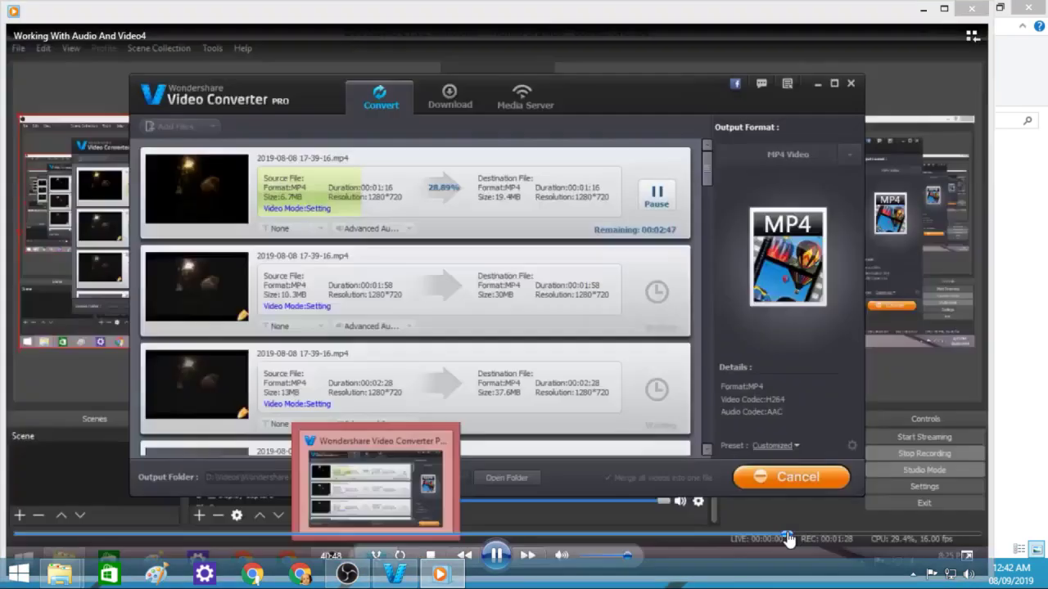
left_click(897, 537)
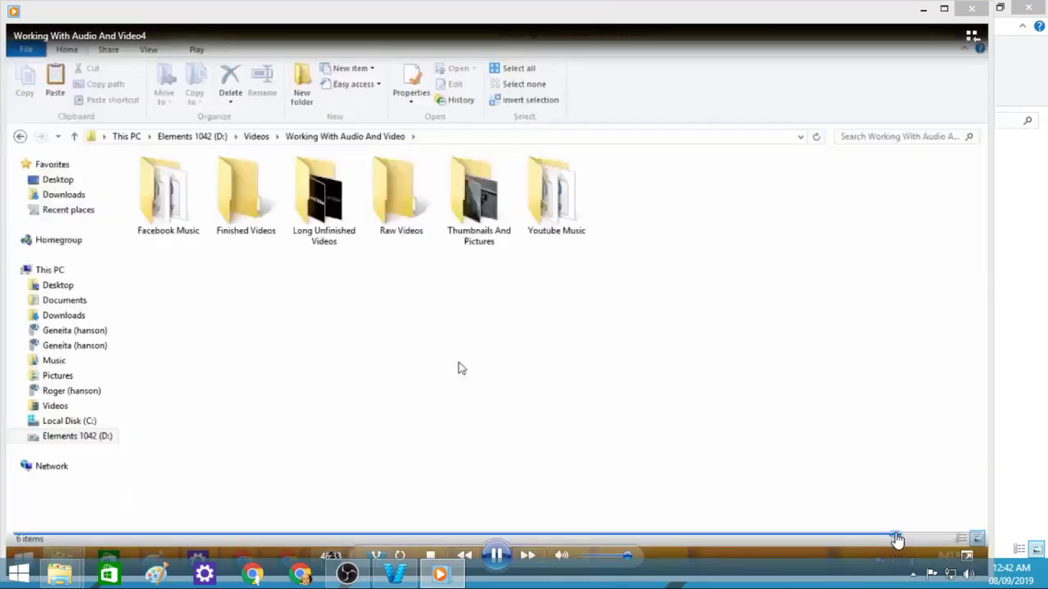
left_click(937, 538)
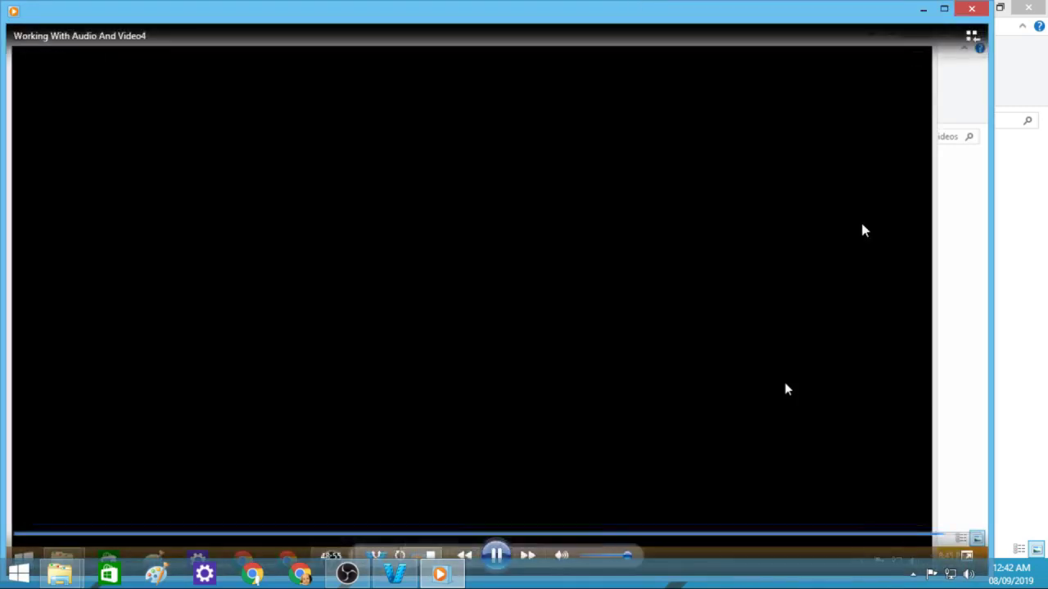
left_click(969, 10)
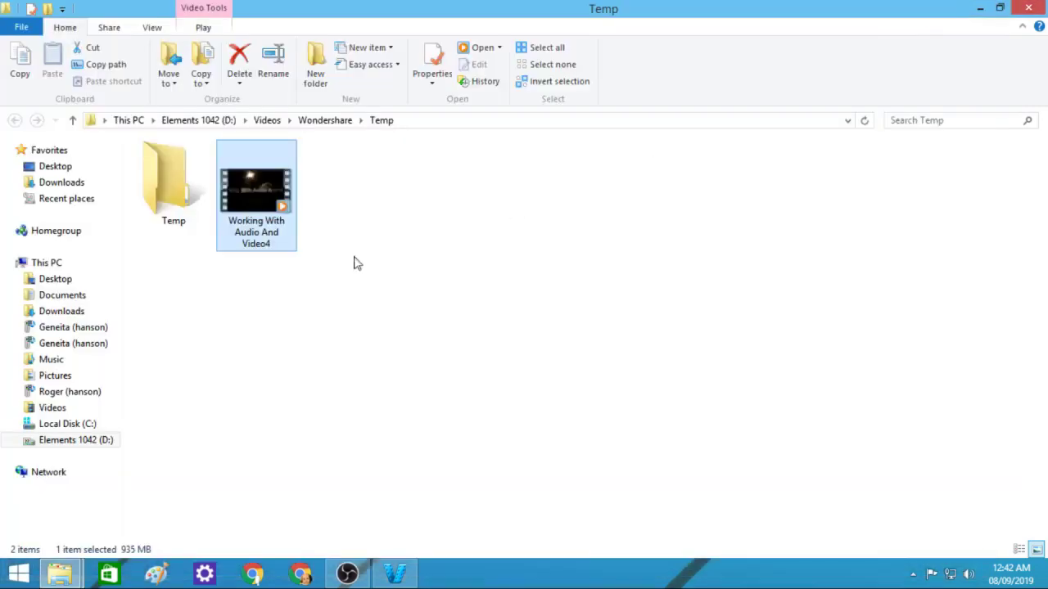
Check the nested Temp folder's contents, return to its parent folder and open the properties of Working With Audio And Video4
double_click(185, 189)
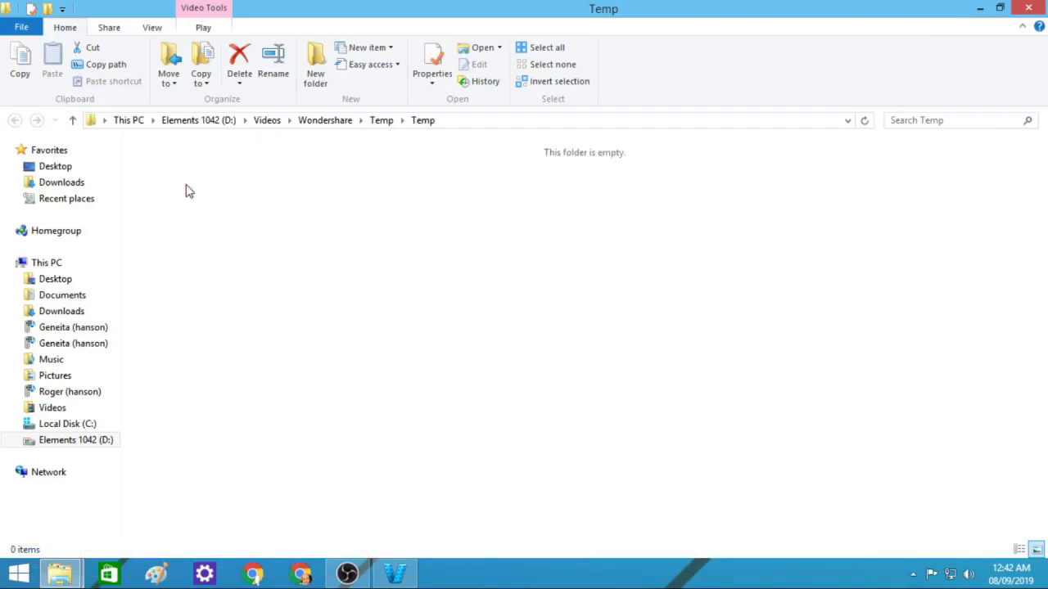
left_click(73, 120)
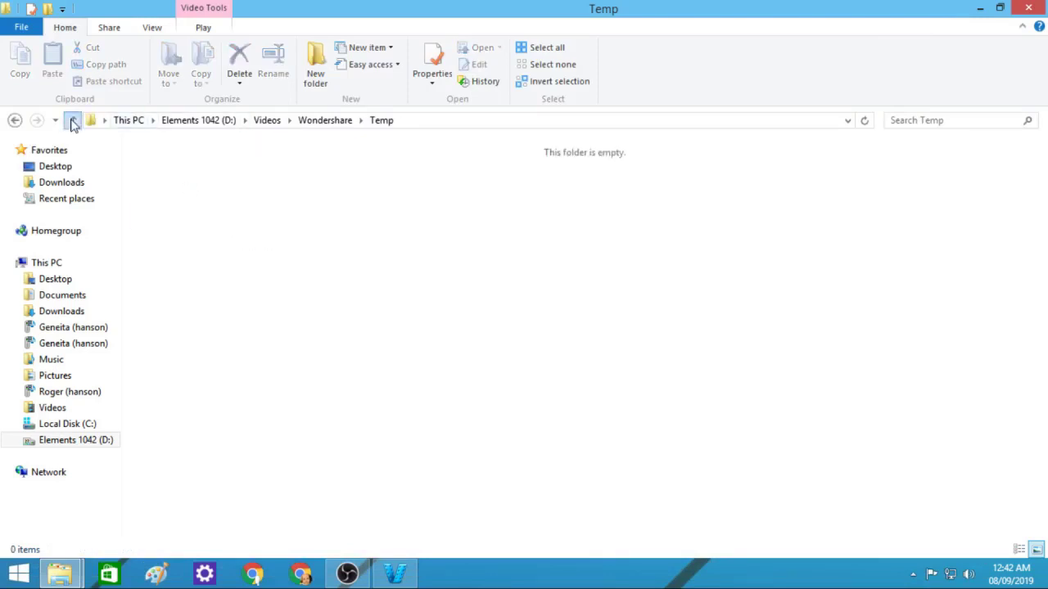
left_click(255, 190)
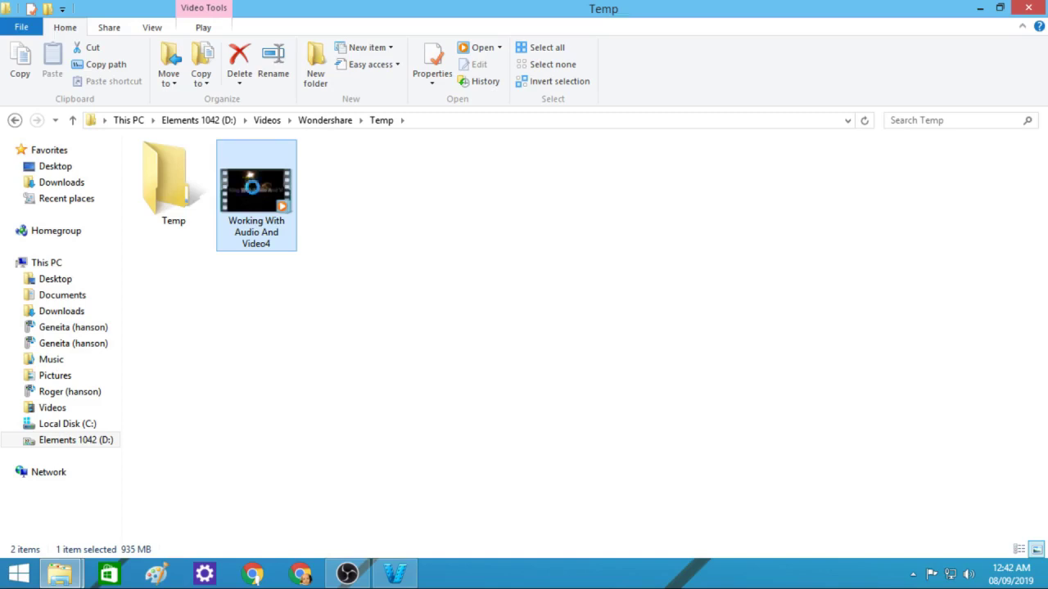
right_click(255, 193)
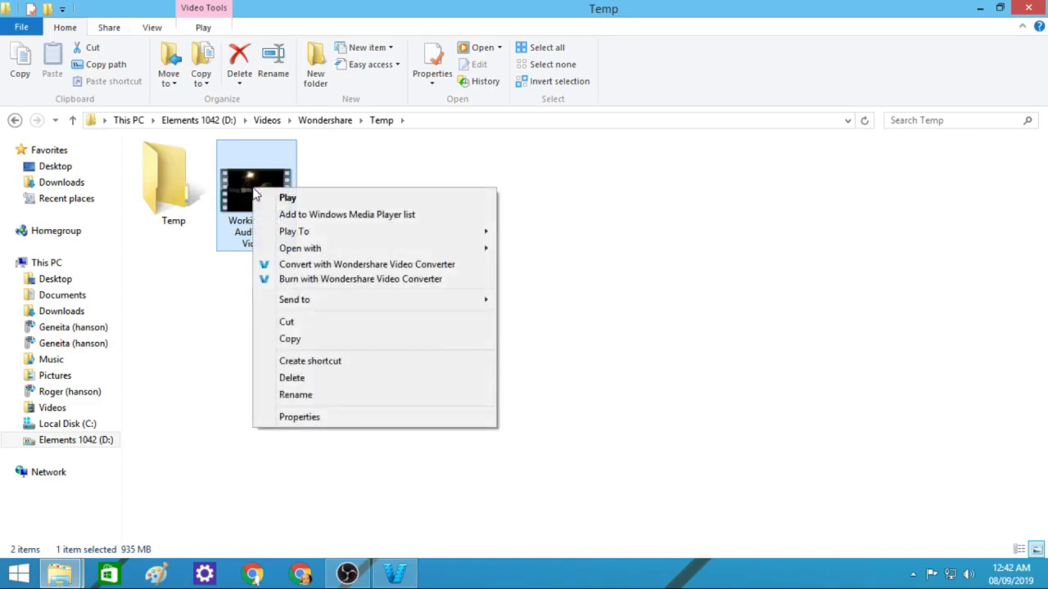
left_click(339, 419)
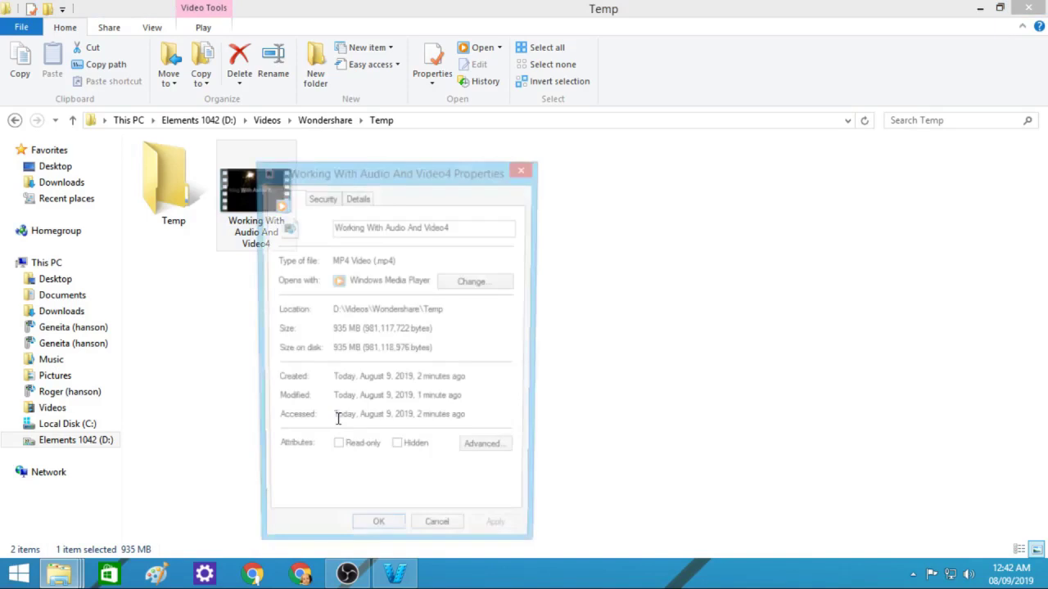